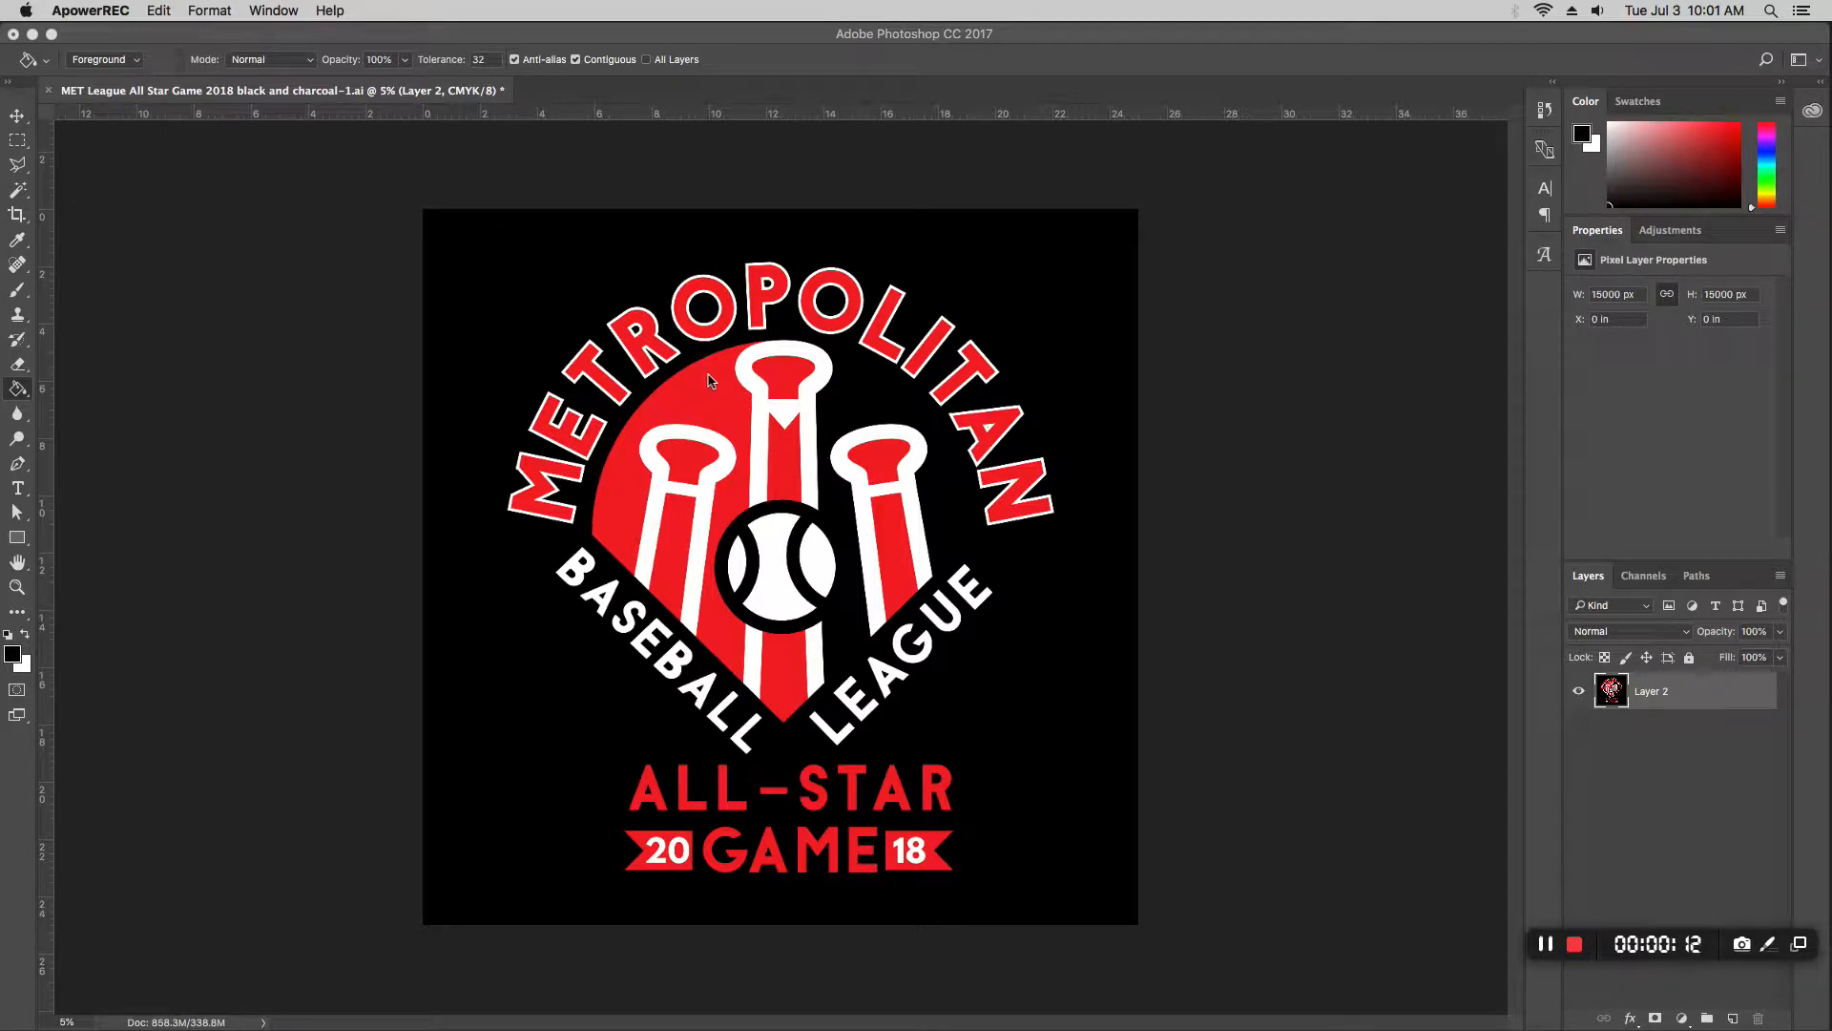
Step: Examine the lettering, bats and baseball of the All-Star Game logo up close and as a whole
{"action": "left_click", "coordinate": [18, 115]}
{"action": "key", "text": "super+plus"}
{"action": "key", "text": "super+plus"}
{"action": "key", "text": "super+plus"}
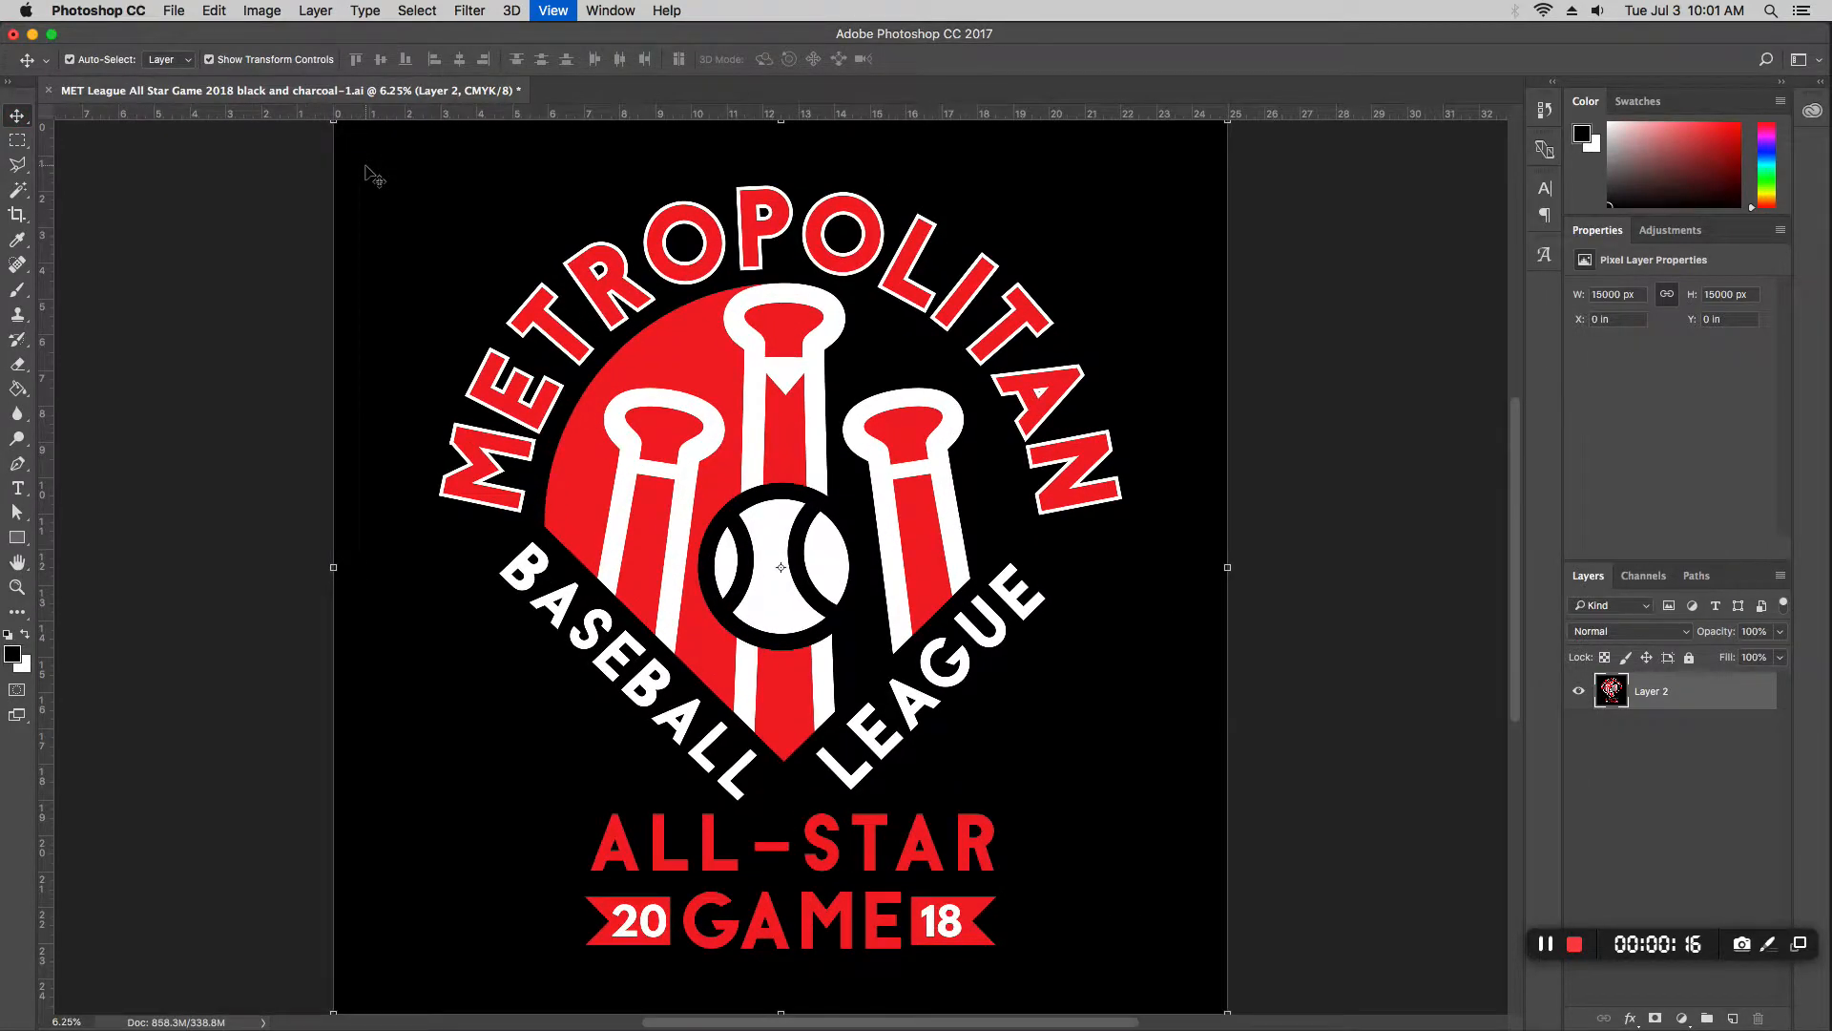
{"action": "scroll", "coordinate": [495, 267], "scroll_direction": "up", "scroll_amount": 10}
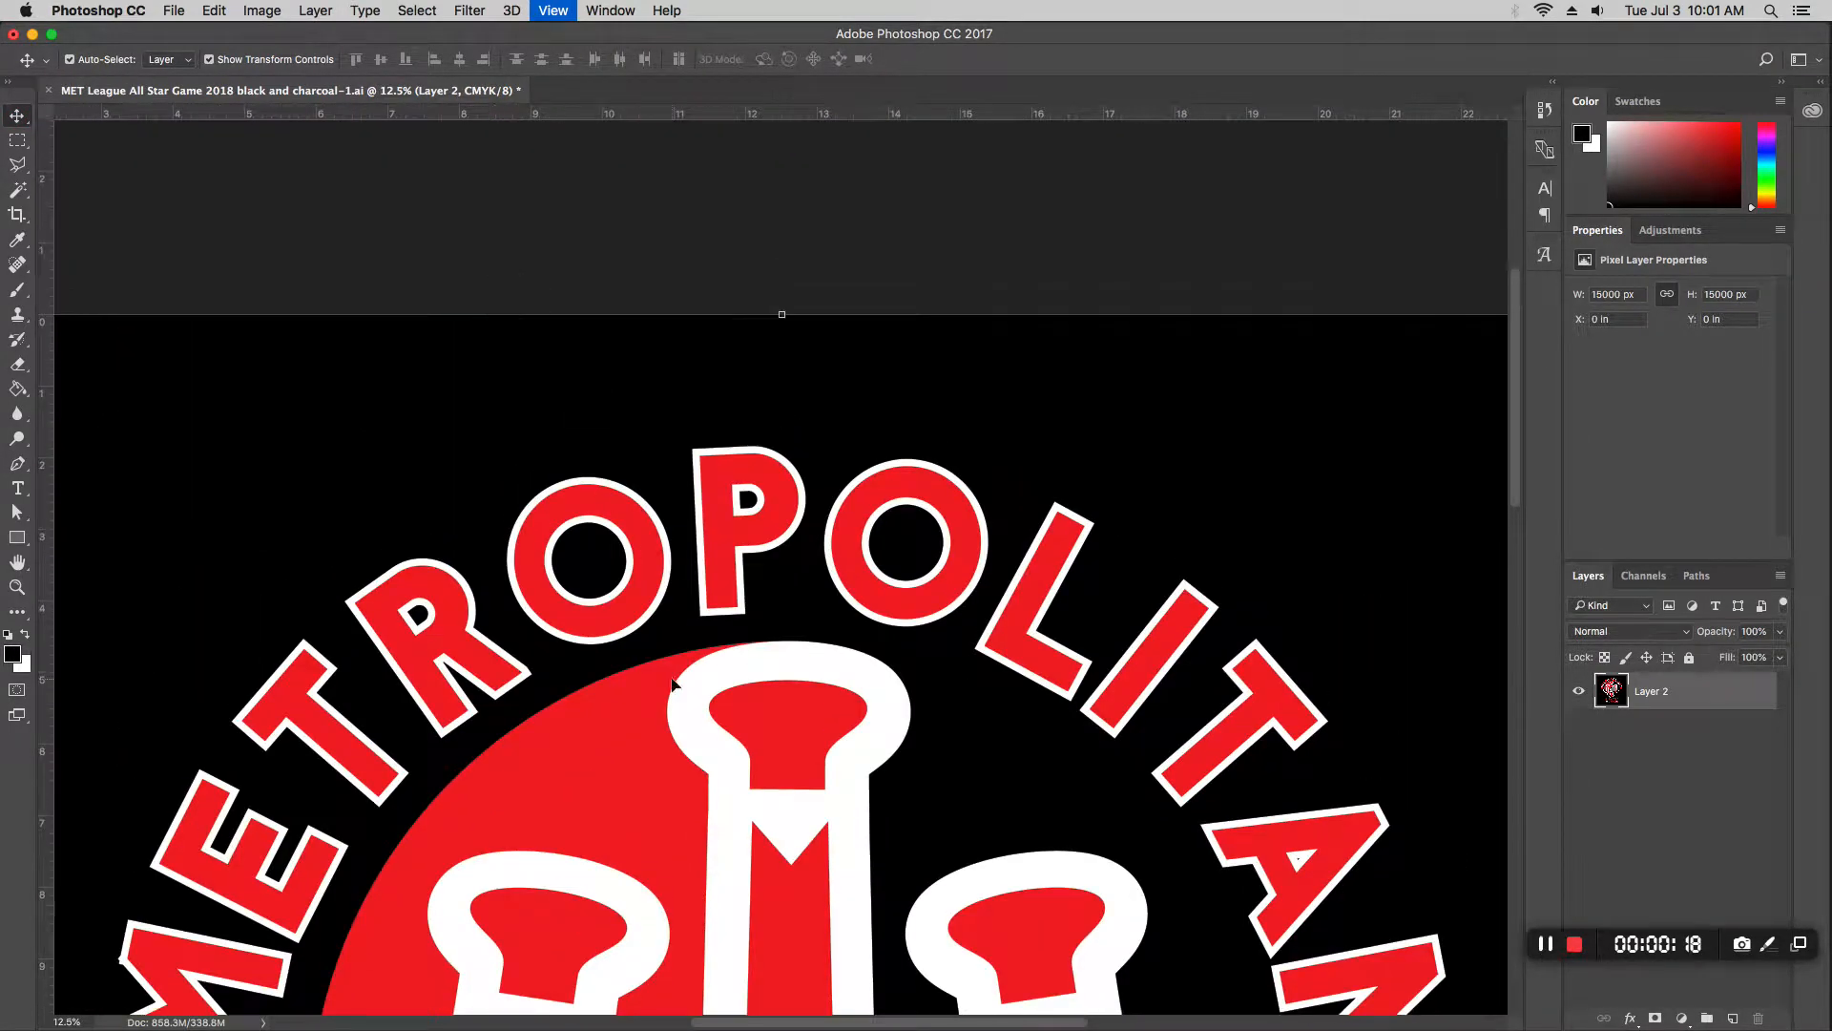
{"action": "scroll", "coordinate": [678, 665], "scroll_direction": "down", "scroll_amount": 5}
{"action": "scroll", "coordinate": [677, 665], "scroll_direction": "down", "scroll_amount": 10}
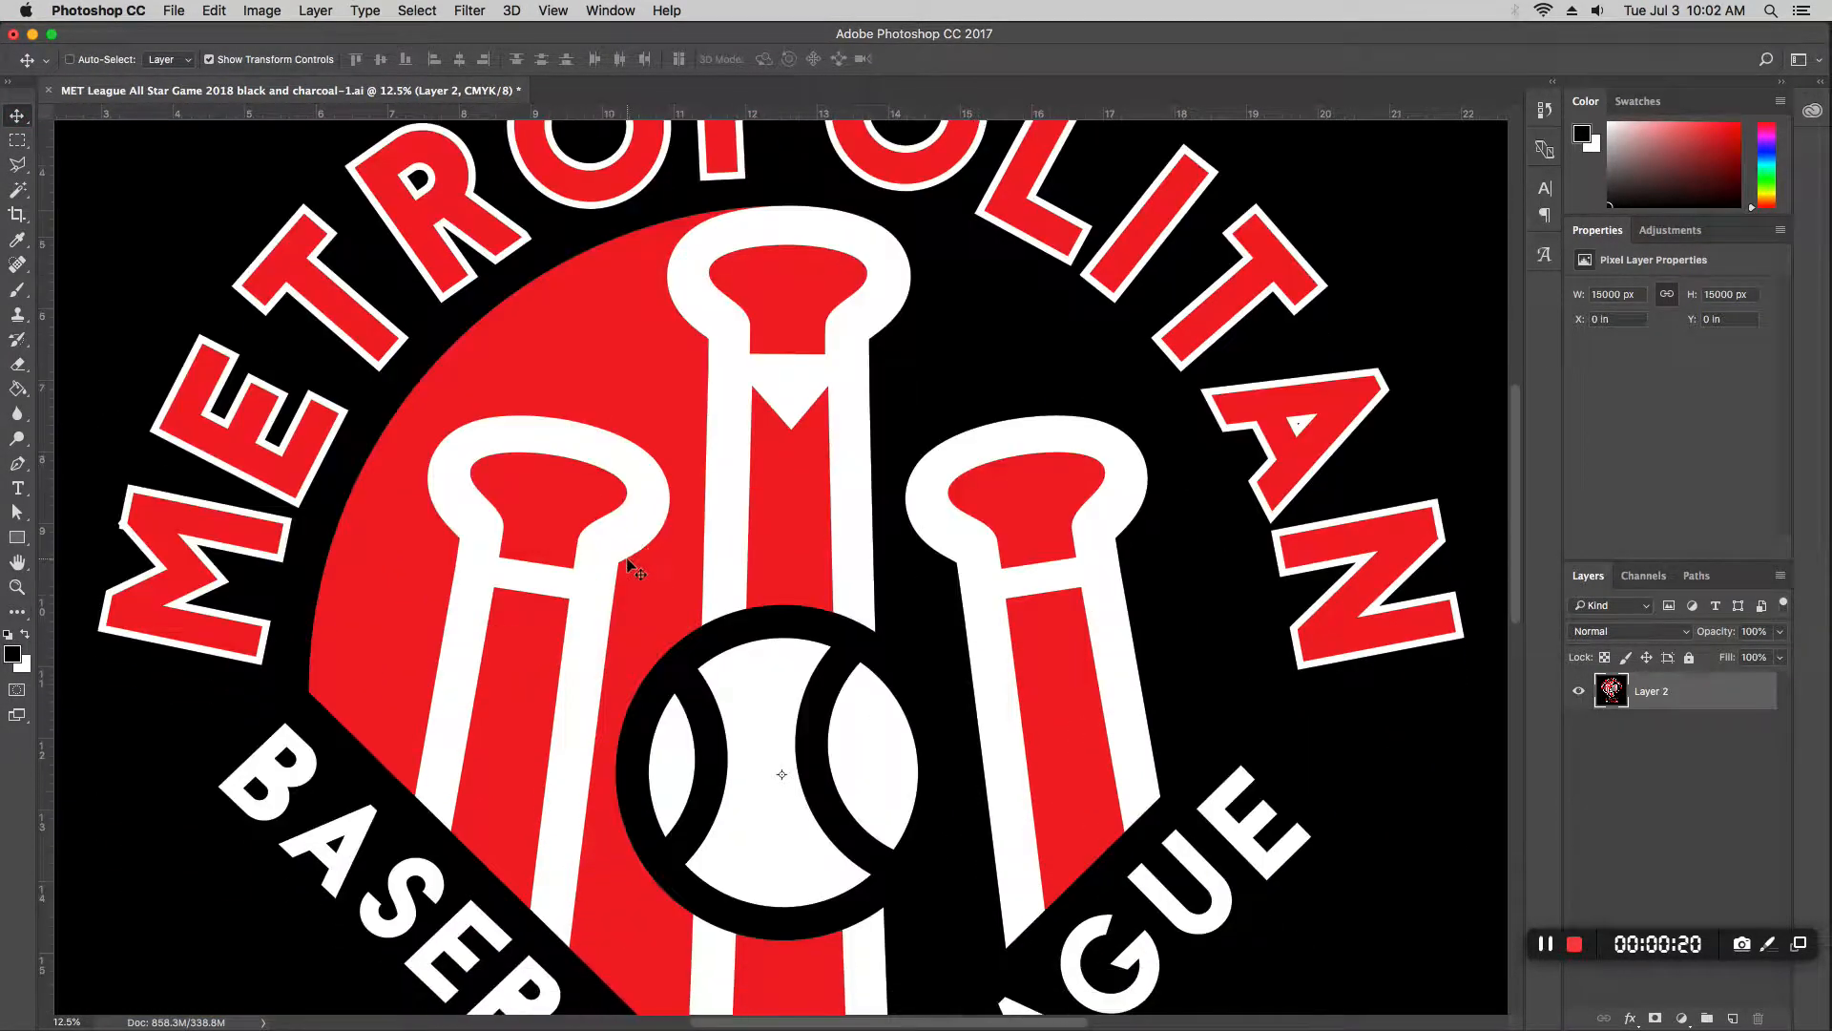
{"action": "scroll", "coordinate": [778, 573], "scroll_direction": "up", "scroll_amount": 3}
{"action": "scroll", "coordinate": [782, 569], "scroll_direction": "up", "scroll_amount": 10}
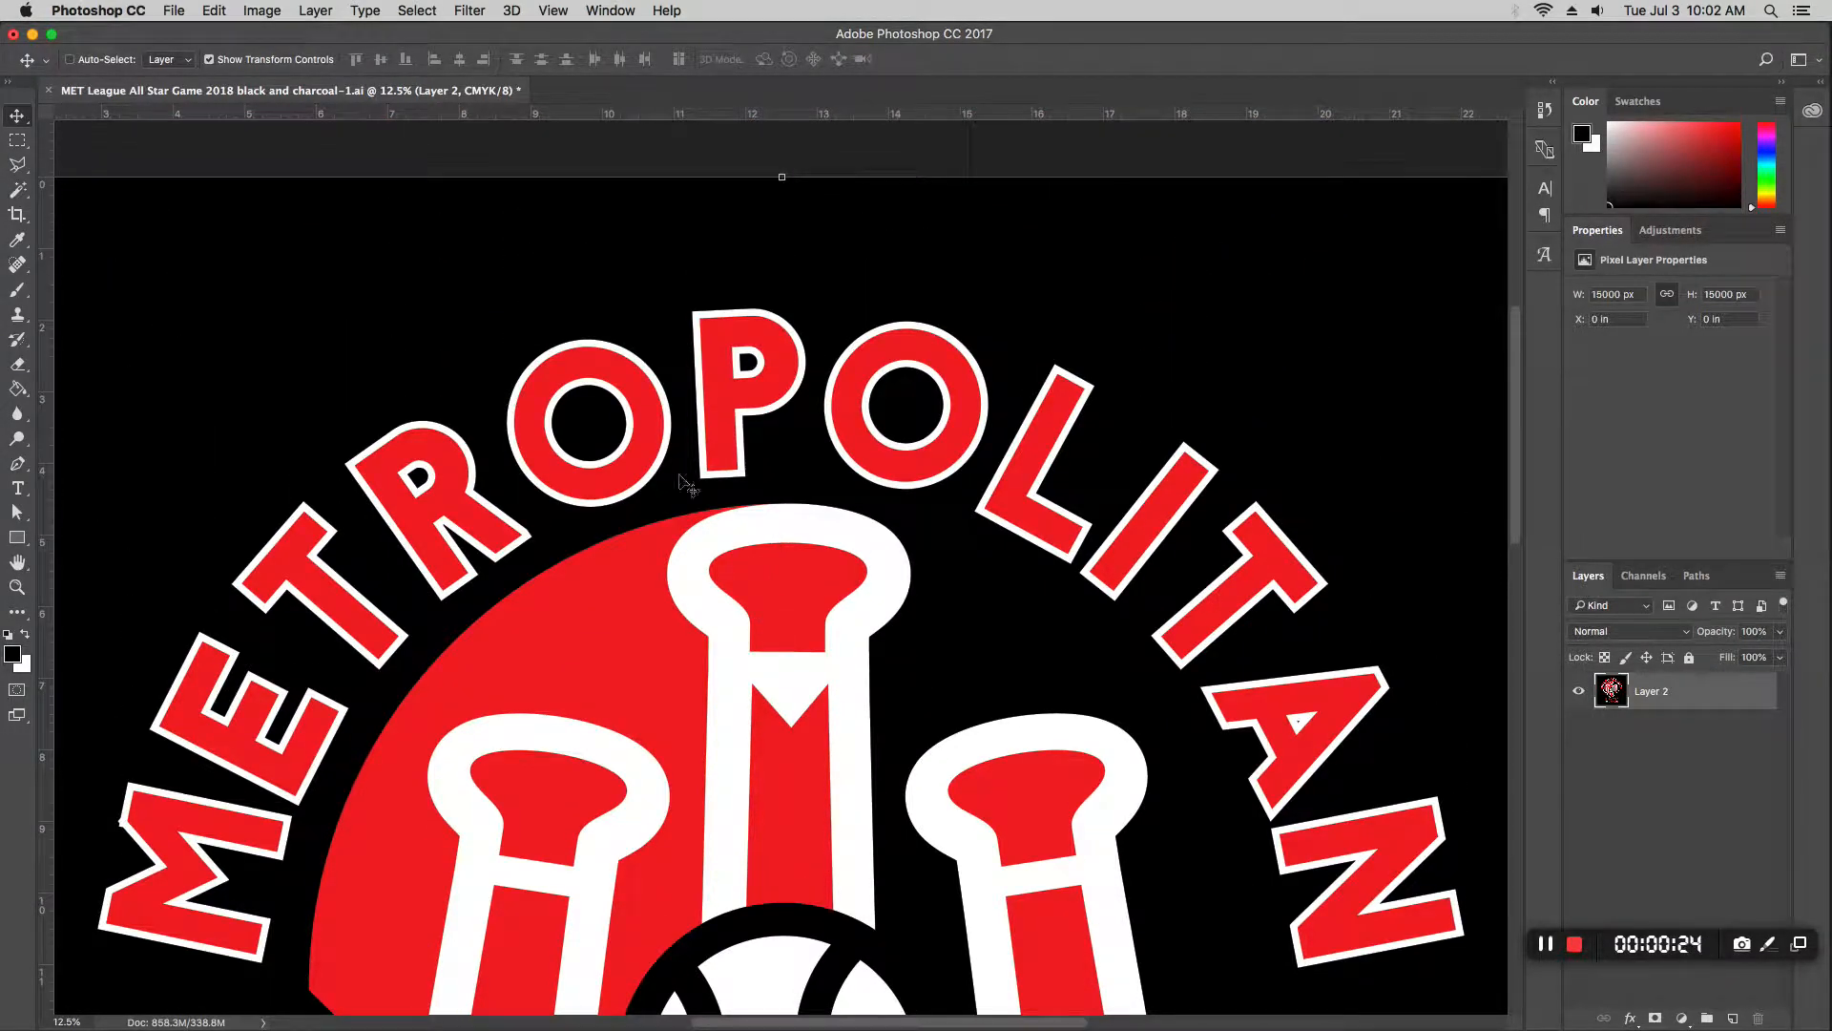
{"action": "scroll", "coordinate": [872, 499], "scroll_direction": "down", "scroll_amount": 5}
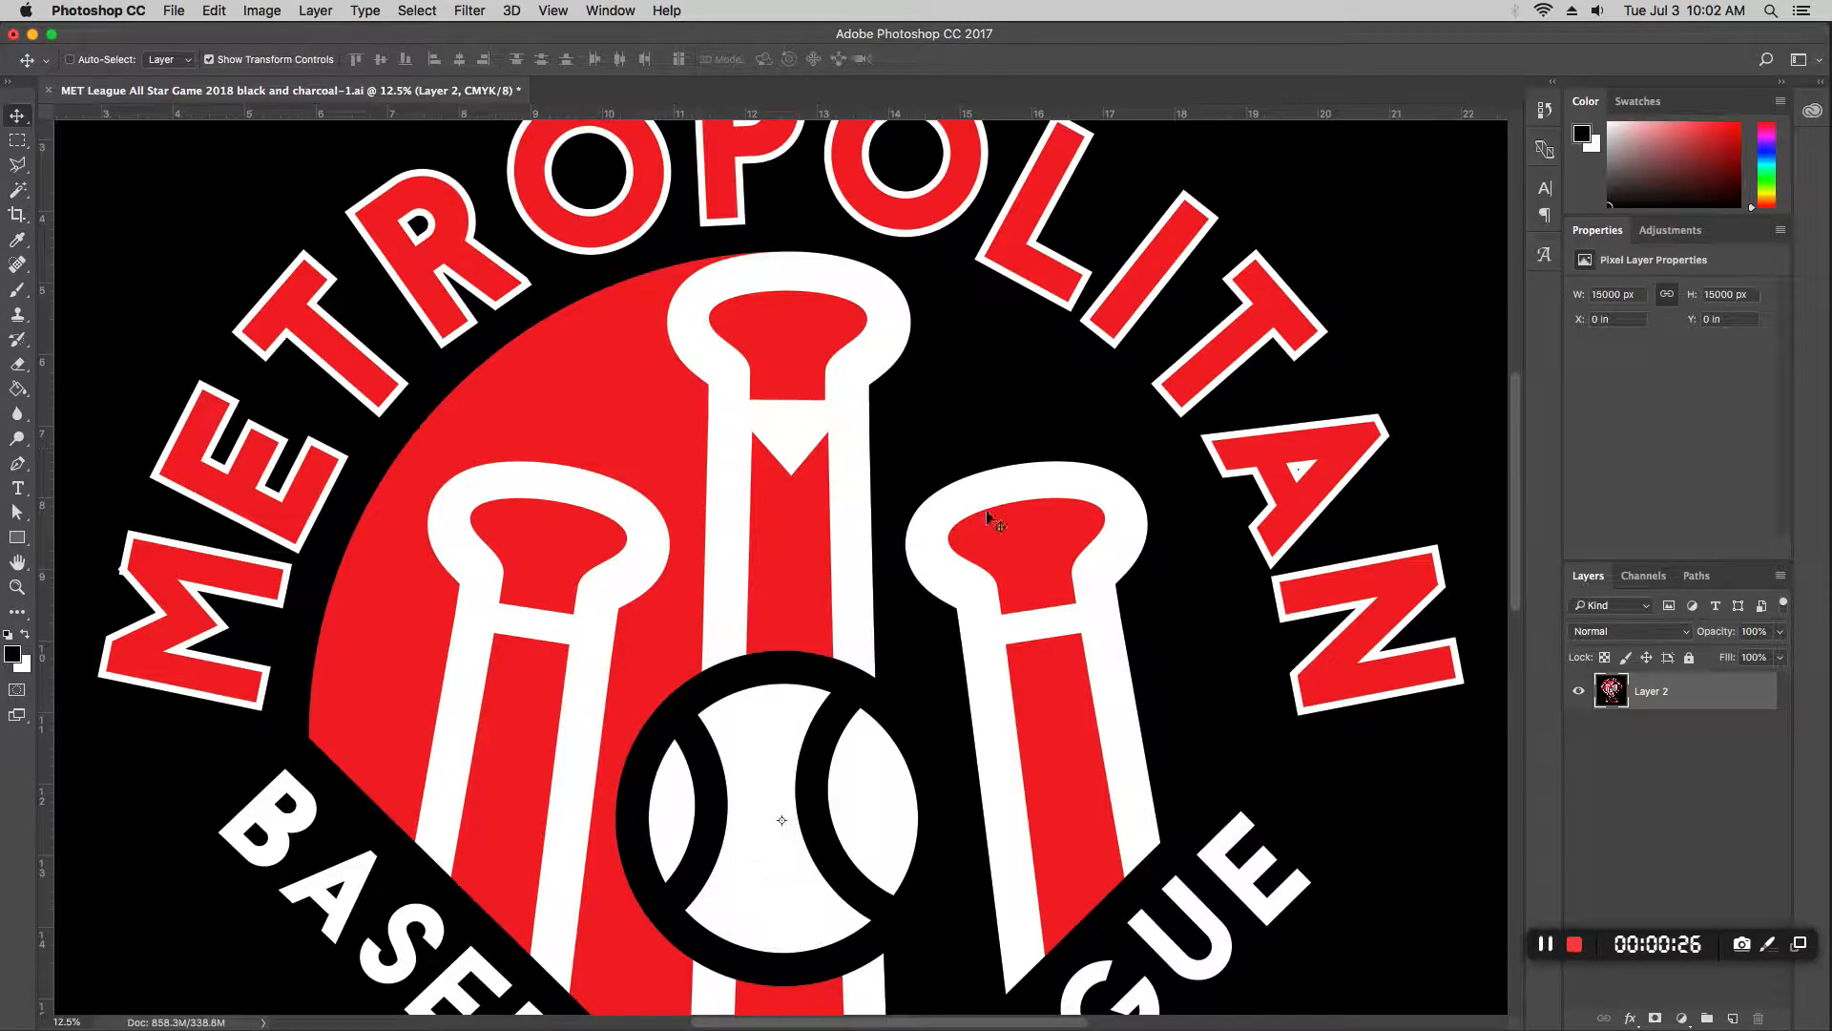
{"action": "scroll", "coordinate": [987, 523], "scroll_direction": "down", "scroll_amount": 5}
{"action": "key", "text": "super+minus"}
{"action": "key", "text": "super+minus"}
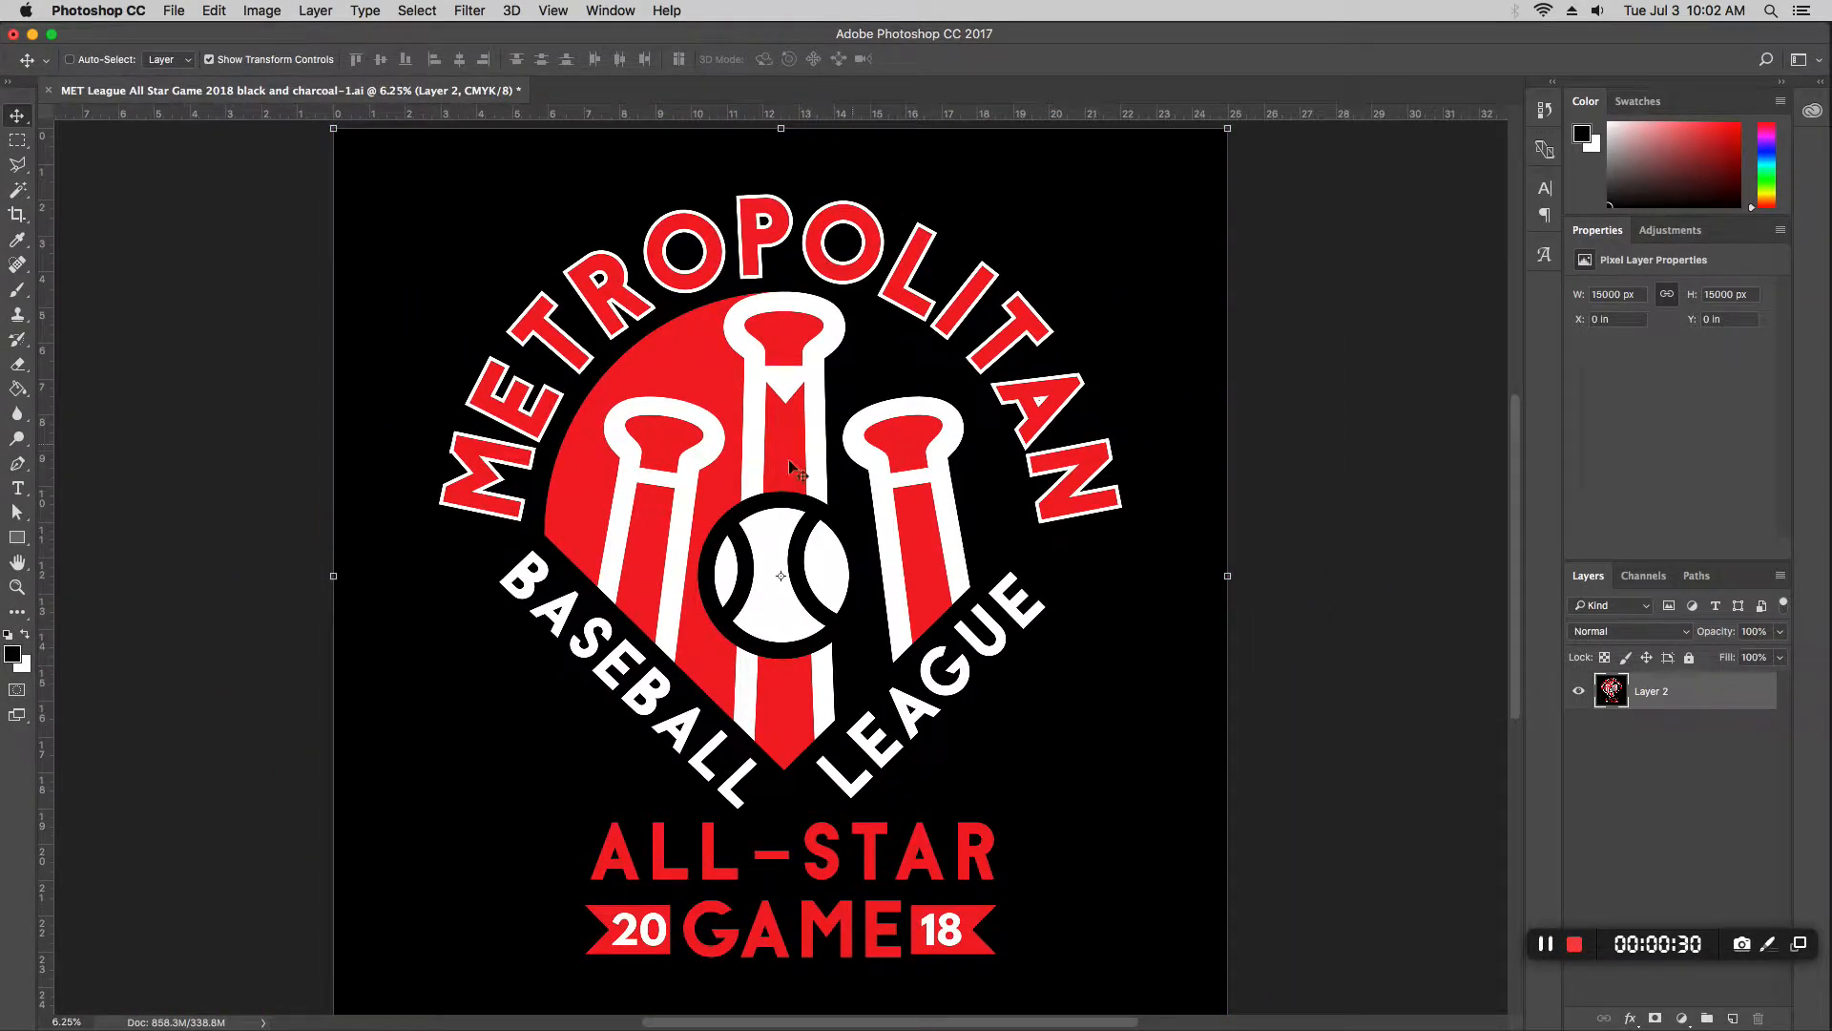
{"action": "scroll", "coordinate": [792, 468], "scroll_direction": "up", "scroll_amount": 4}
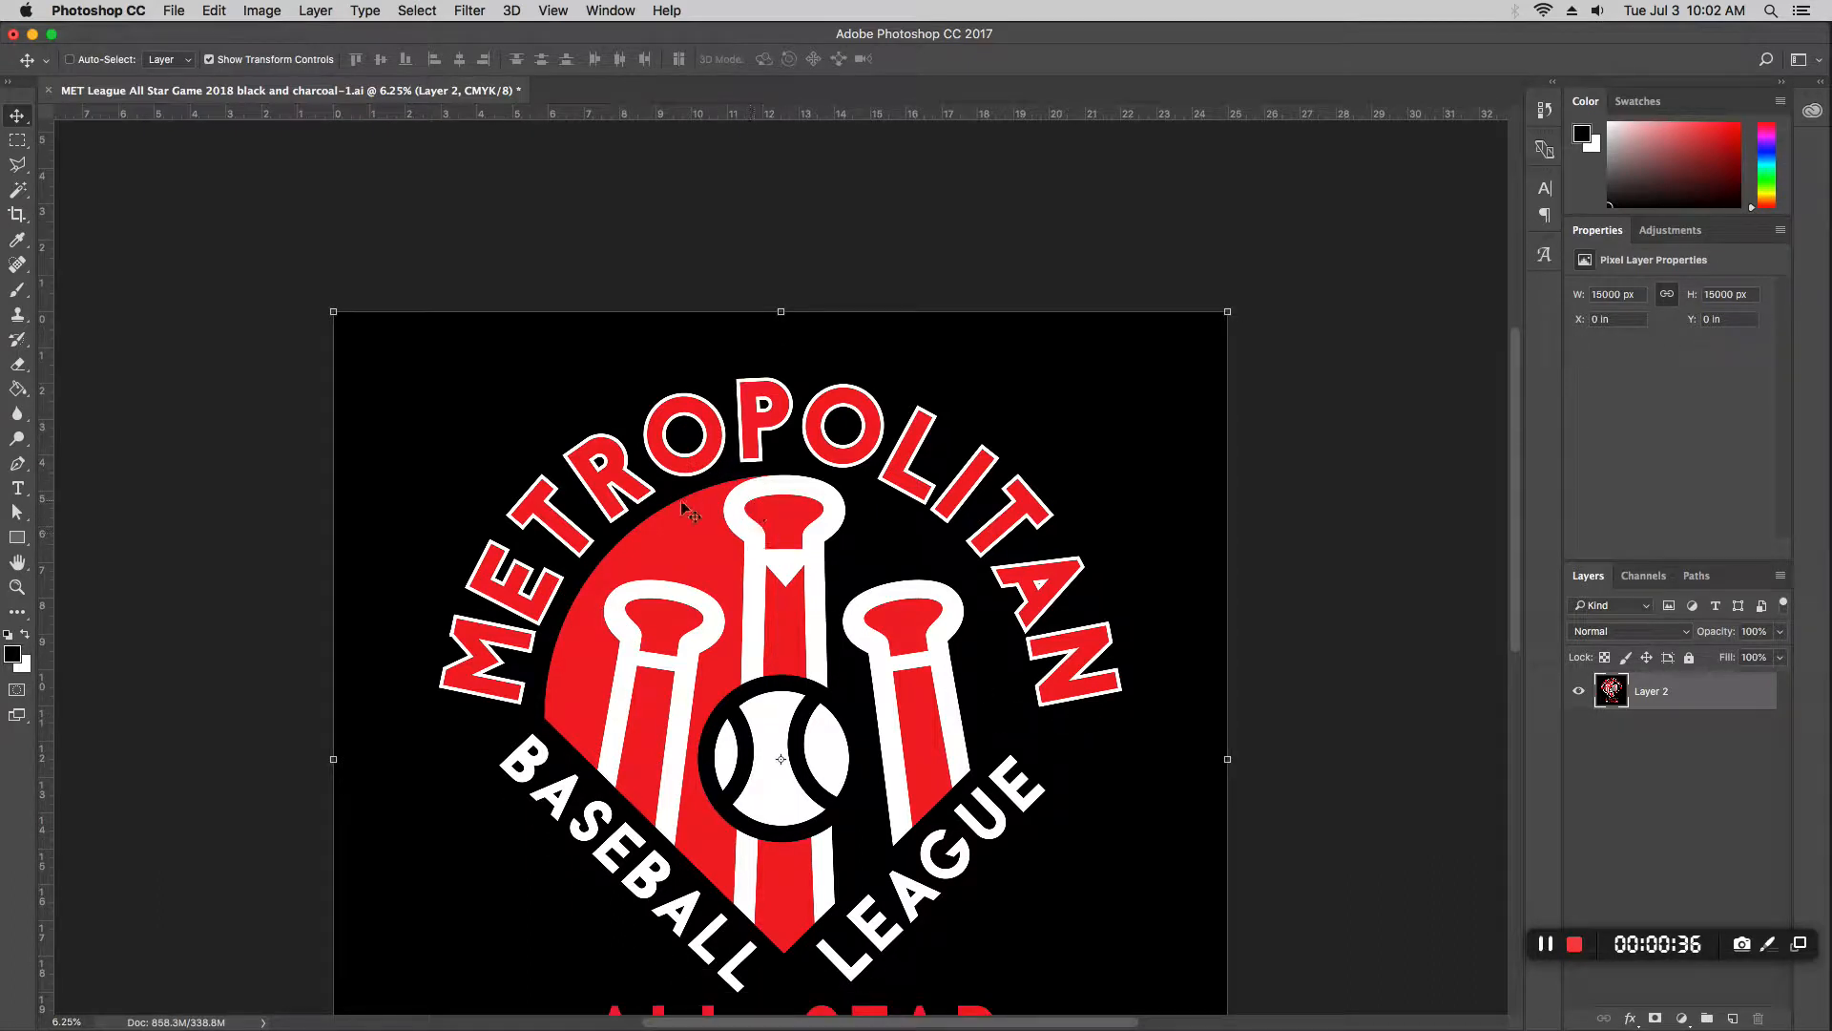
{"action": "scroll", "coordinate": [730, 491], "scroll_direction": "down", "scroll_amount": 4}
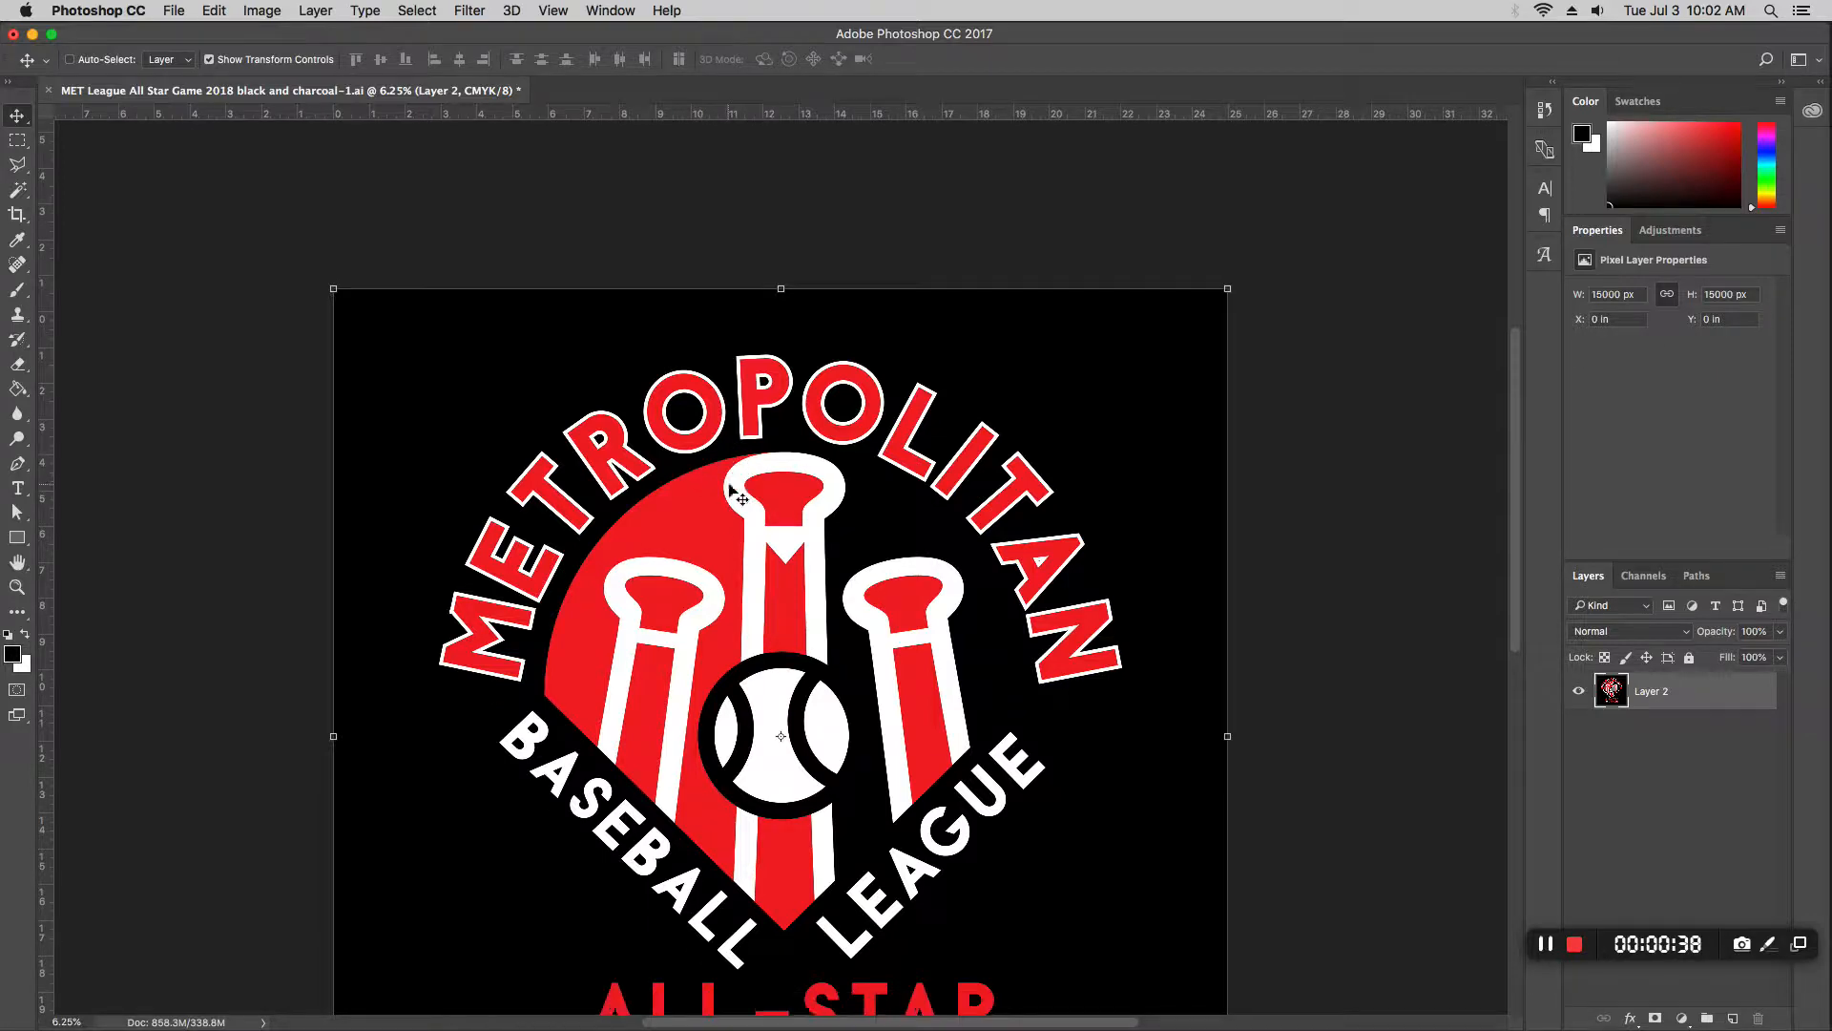
{"action": "key", "text": "super+equal"}
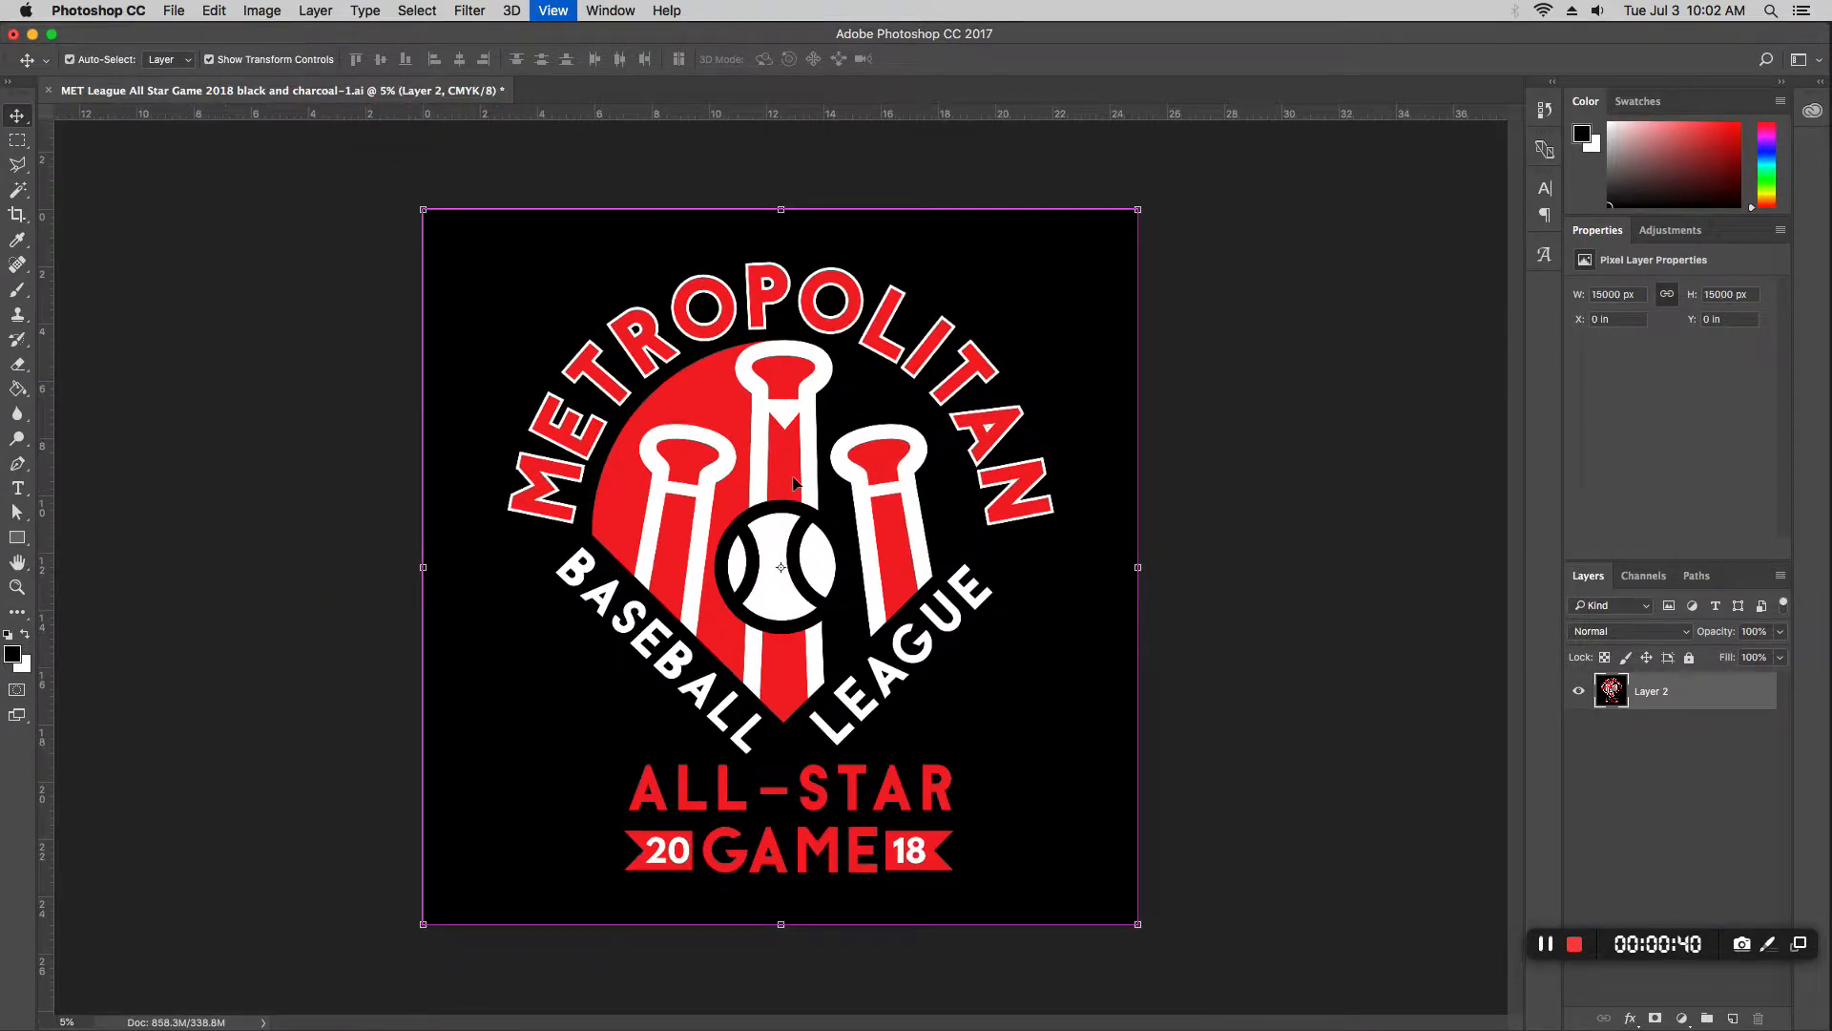
{"action": "key", "text": "super+equal"}
{"action": "key", "text": "super+equal"}
{"action": "key", "text": "super+equal"}
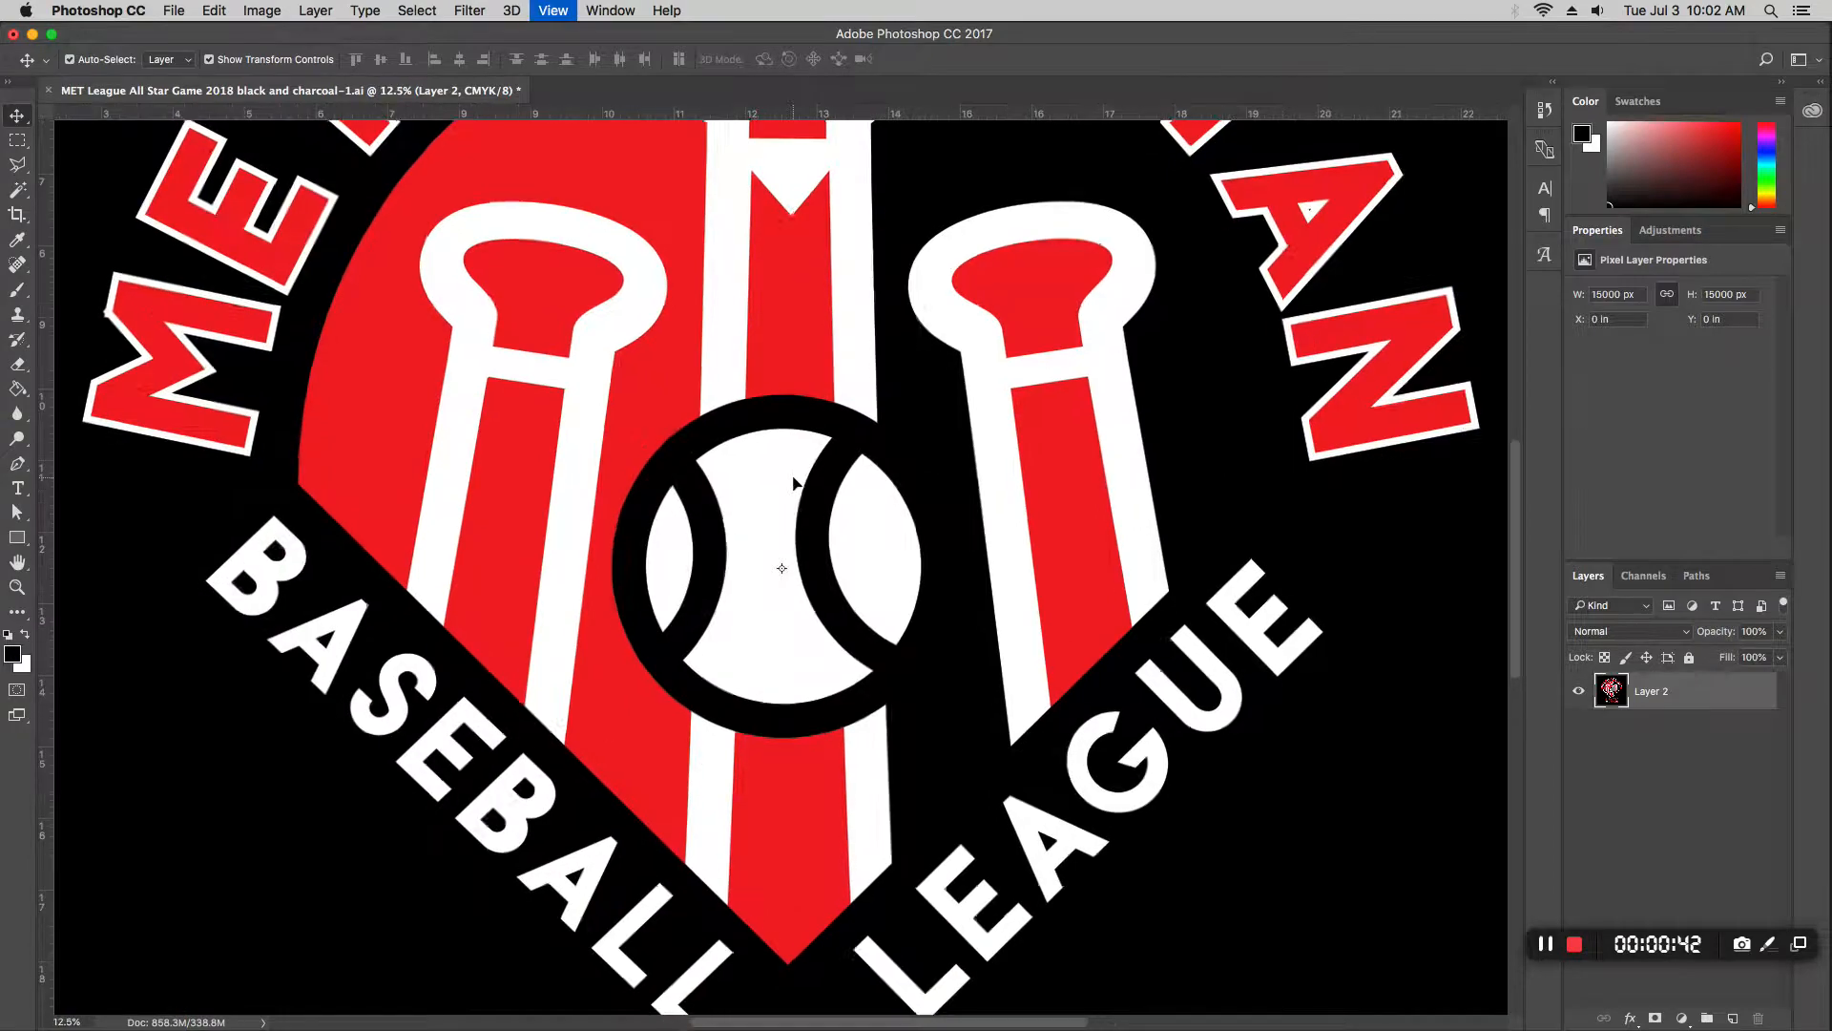
{"action": "scroll", "coordinate": [820, 468], "scroll_direction": "up", "scroll_amount": 10}
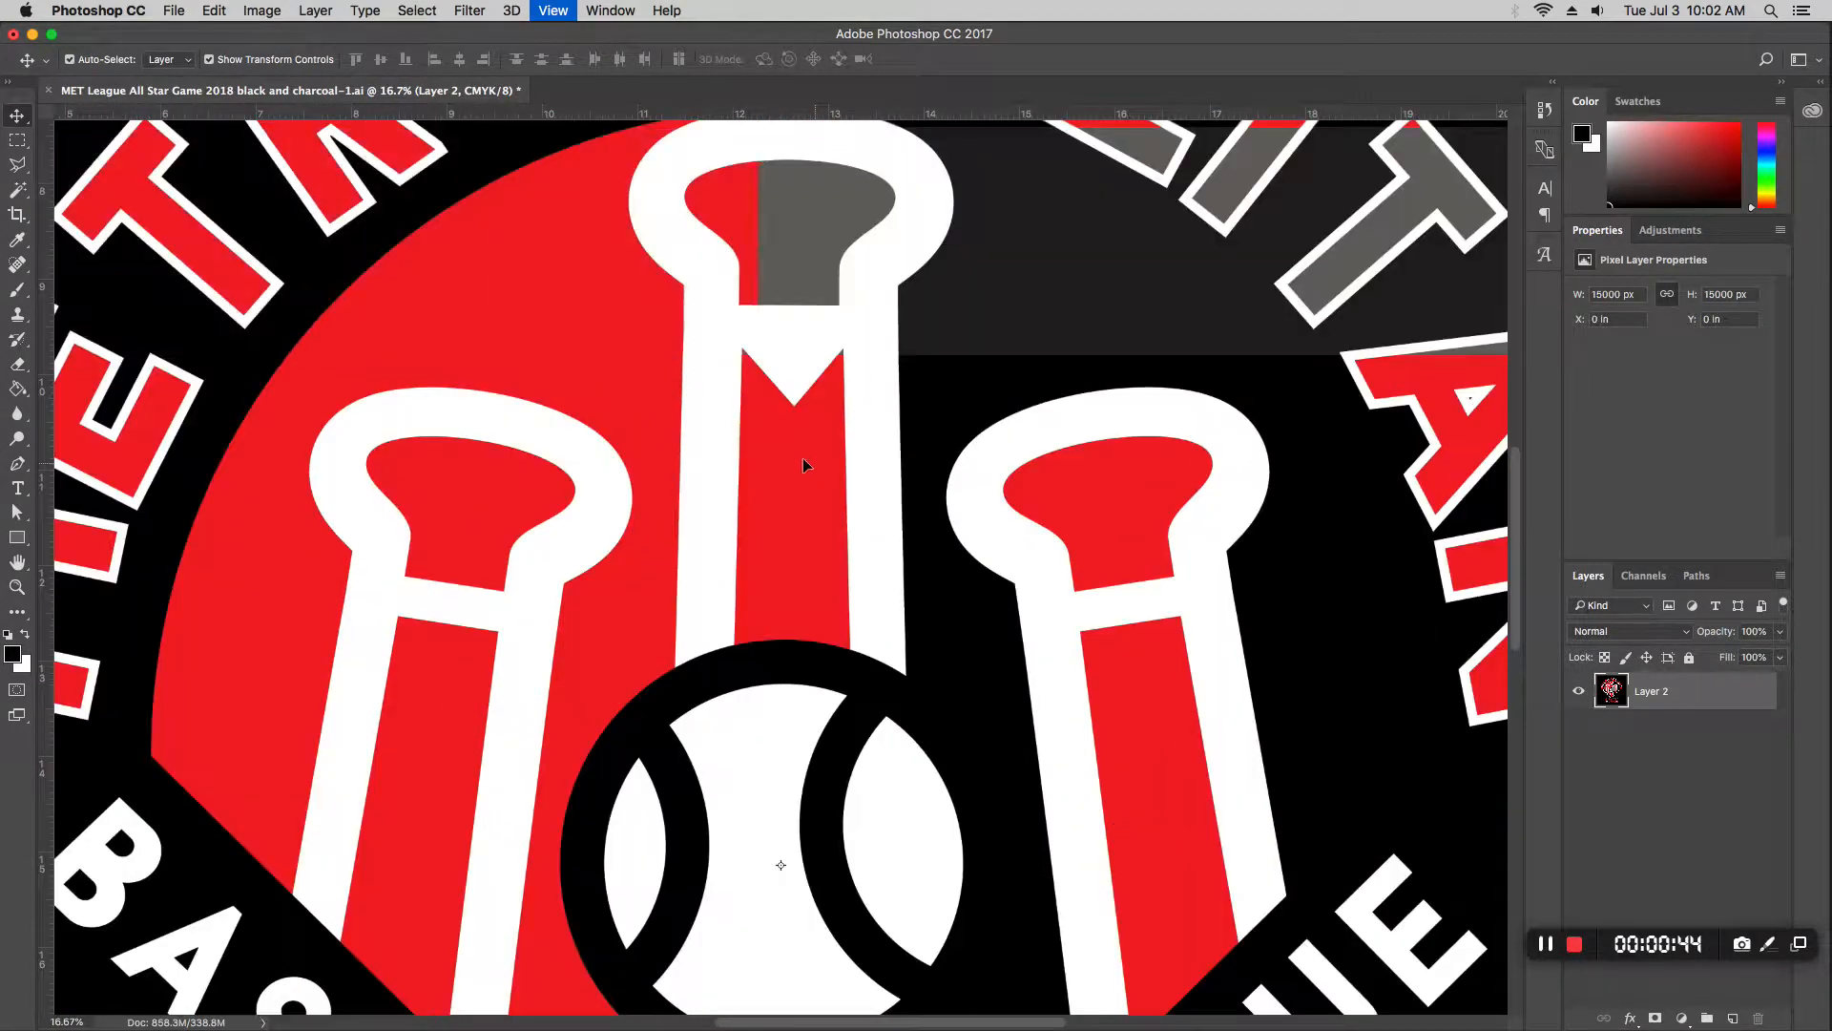
{"action": "scroll", "coordinate": [733, 382], "scroll_direction": "up", "scroll_amount": 6}
{"action": "scroll", "coordinate": [789, 530], "scroll_direction": "down", "scroll_amount": 7}
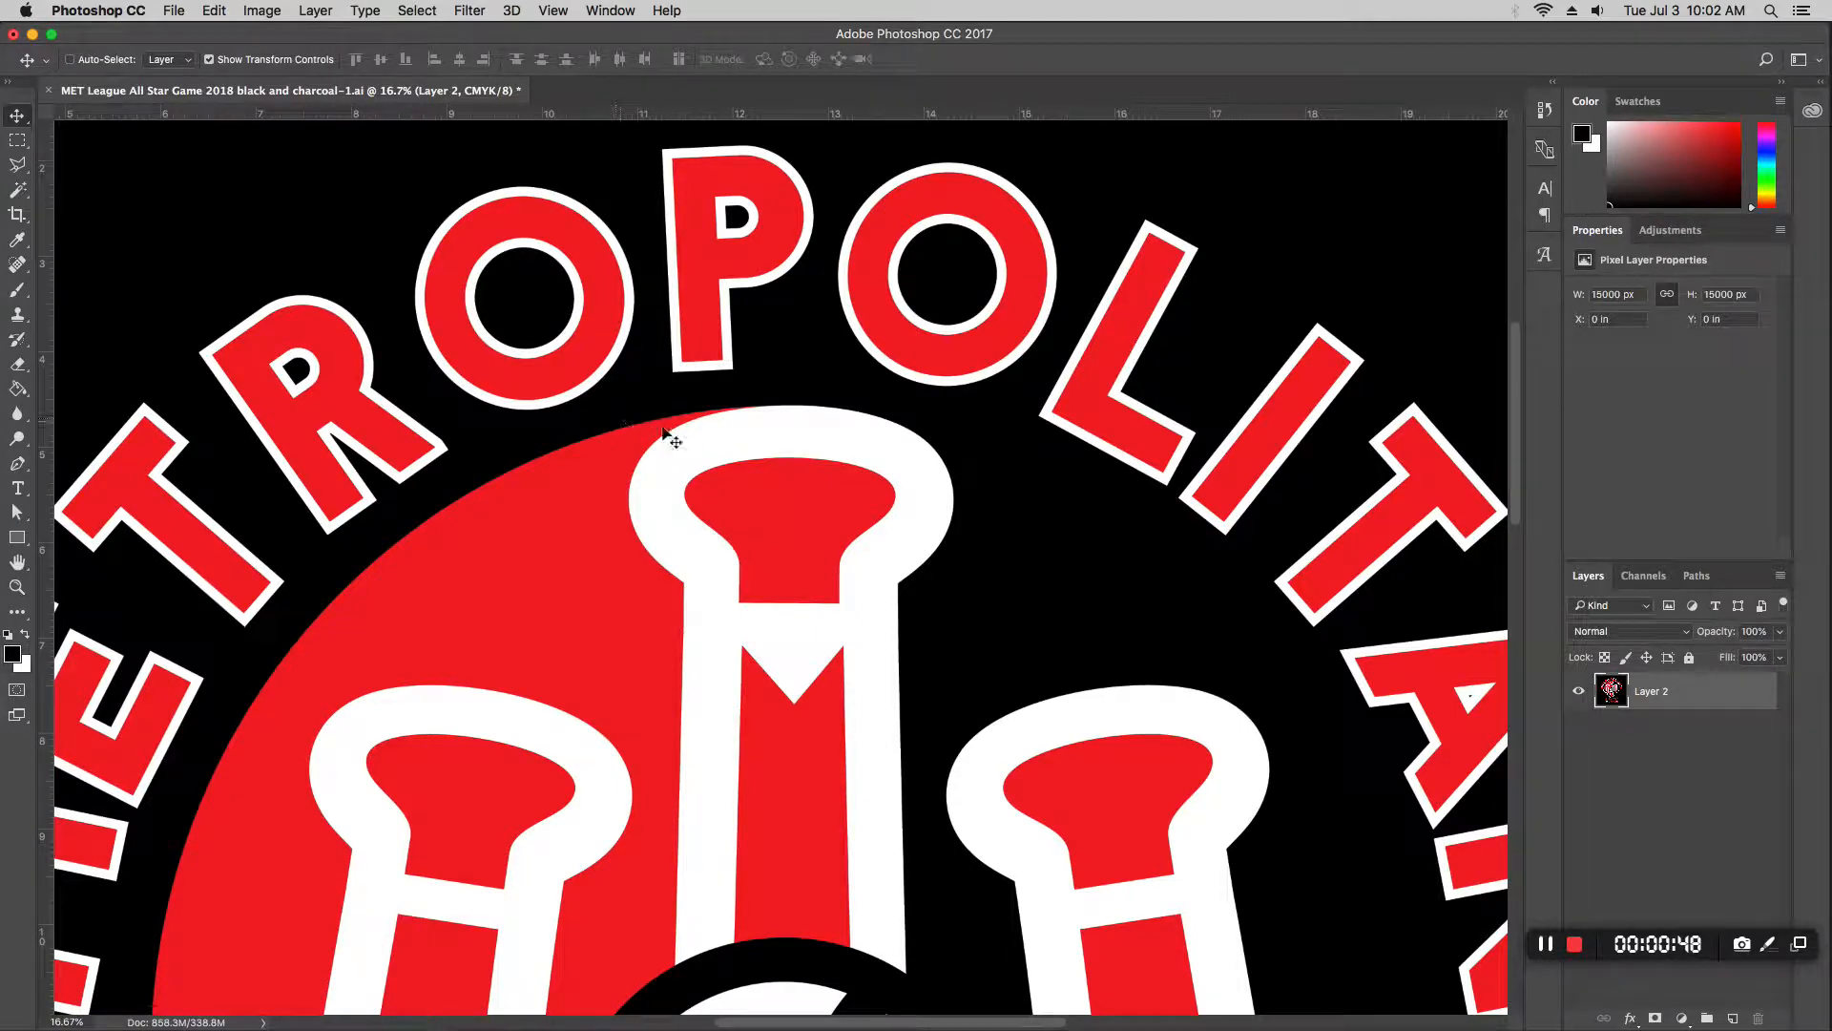
{"action": "key", "text": "super+0"}
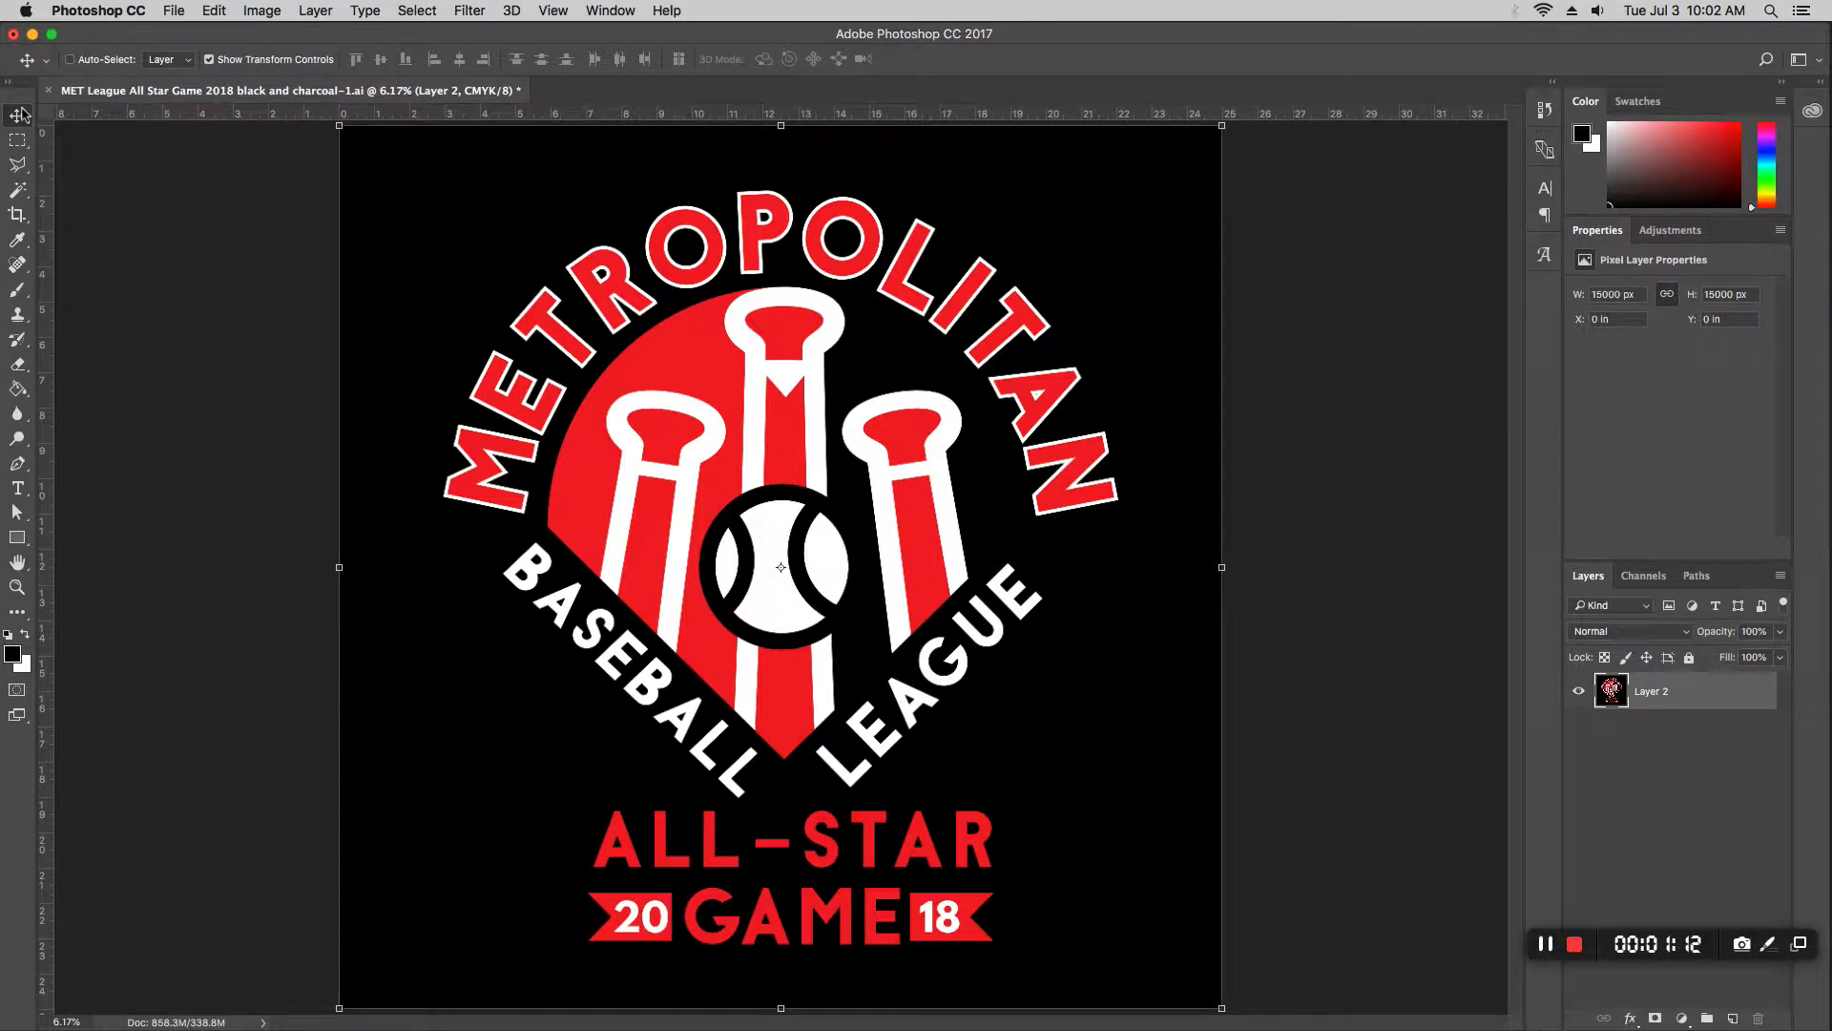
Step: Remove the black from the logo by selecting it with the Magic Wand, cutting it to its own layer and deleting that layer
{"action": "left_click", "coordinate": [20, 138]}
{"action": "left_click", "coordinate": [19, 118]}
{"action": "left_click", "coordinate": [20, 139]}
{"action": "left_click", "coordinate": [20, 119]}
{"action": "left_click", "coordinate": [18, 188]}
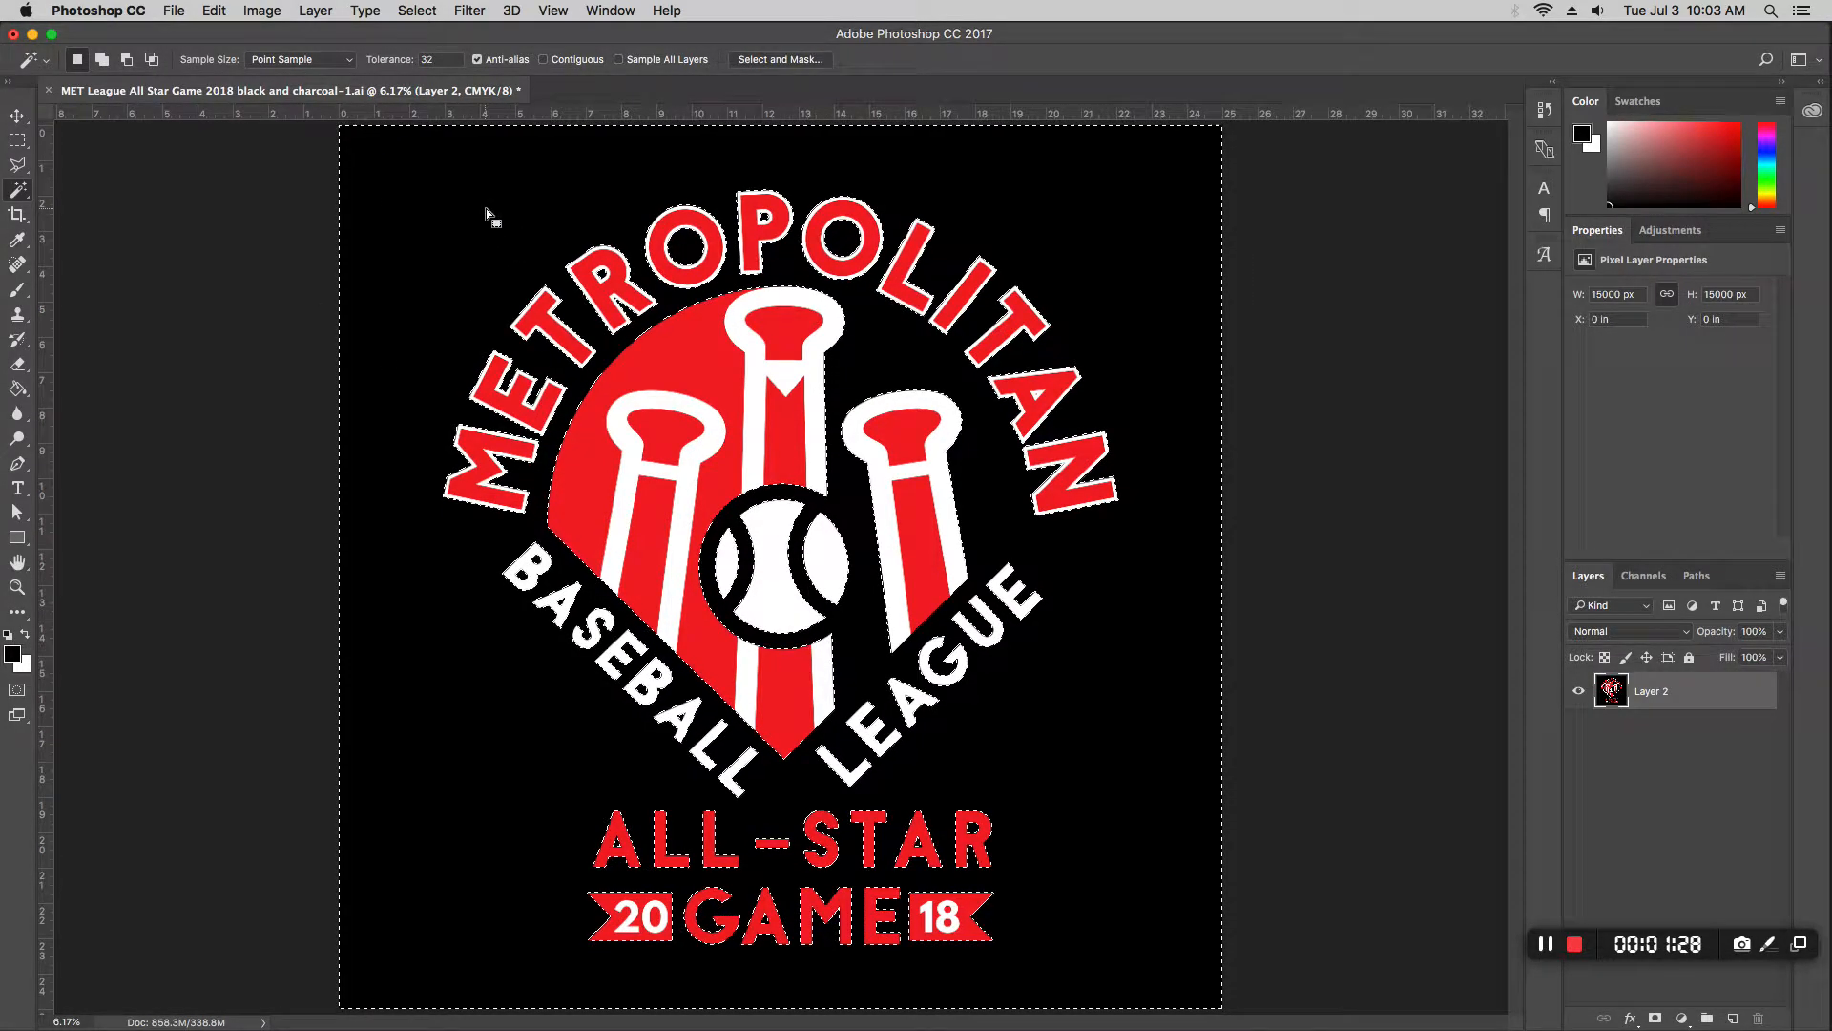
{"action": "right_click", "coordinate": [486, 204]}
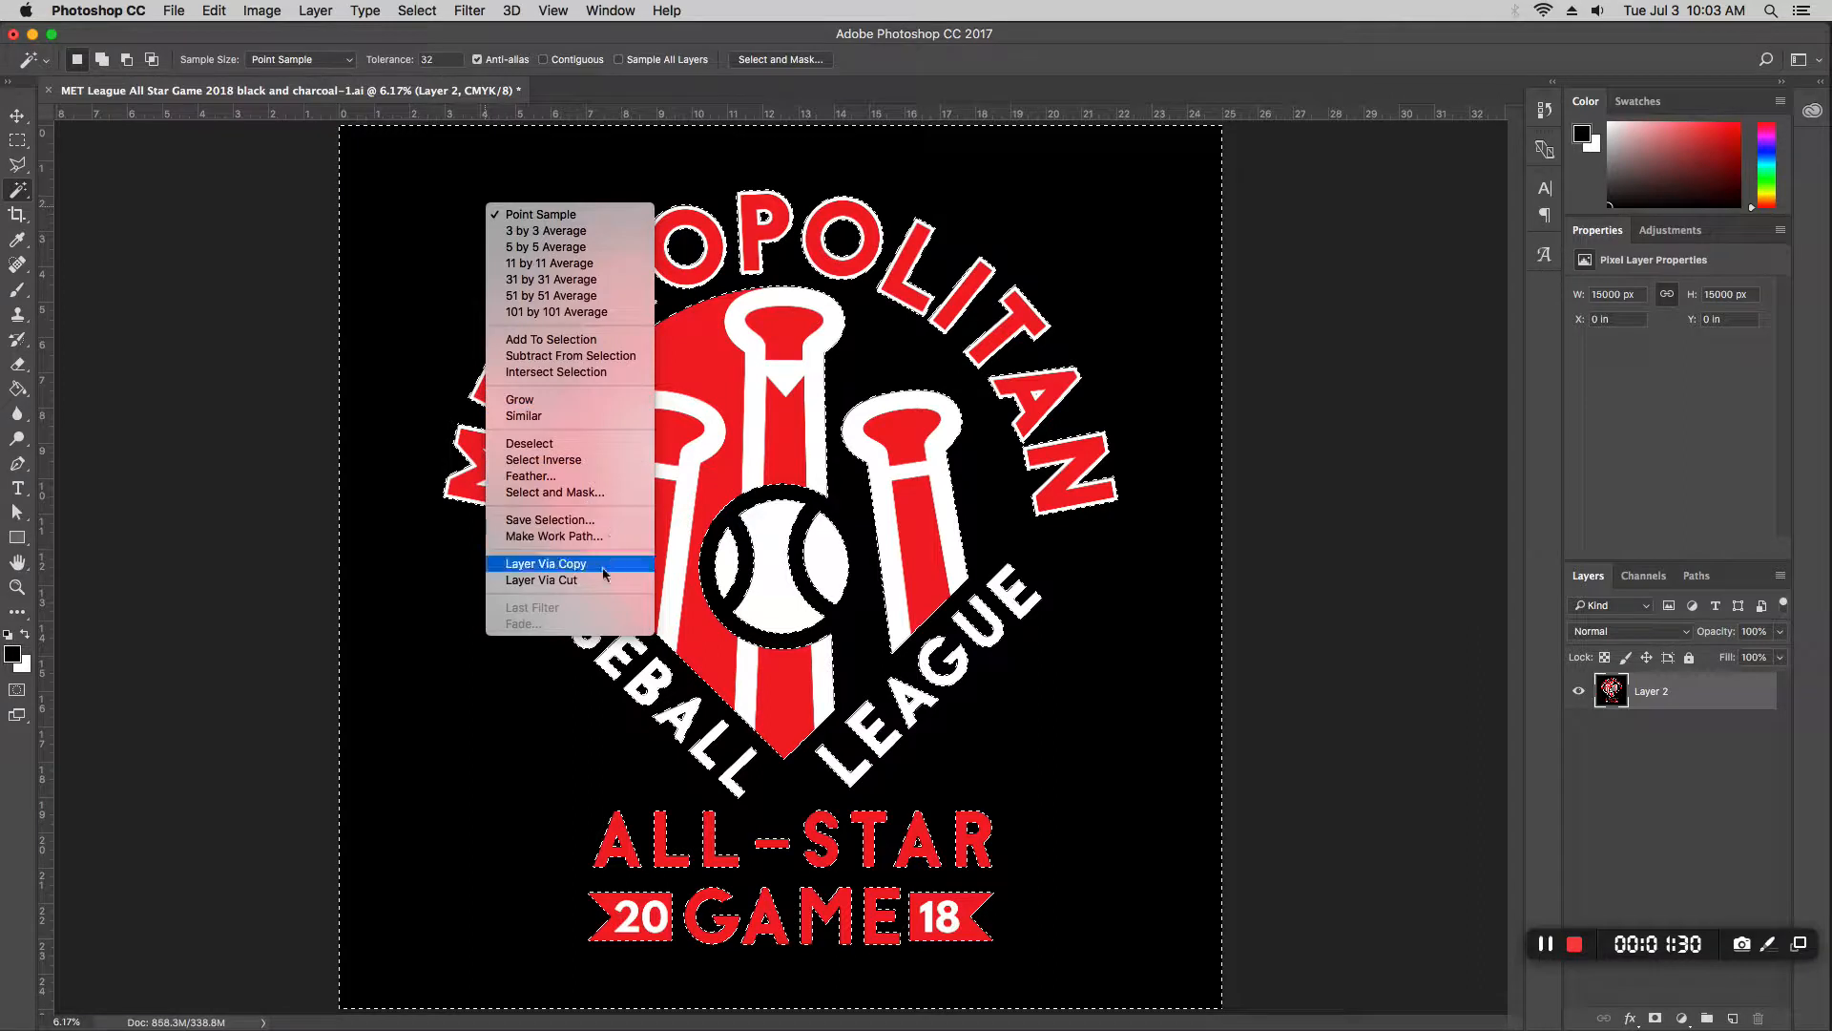
{"action": "left_click", "coordinate": [541, 581]}
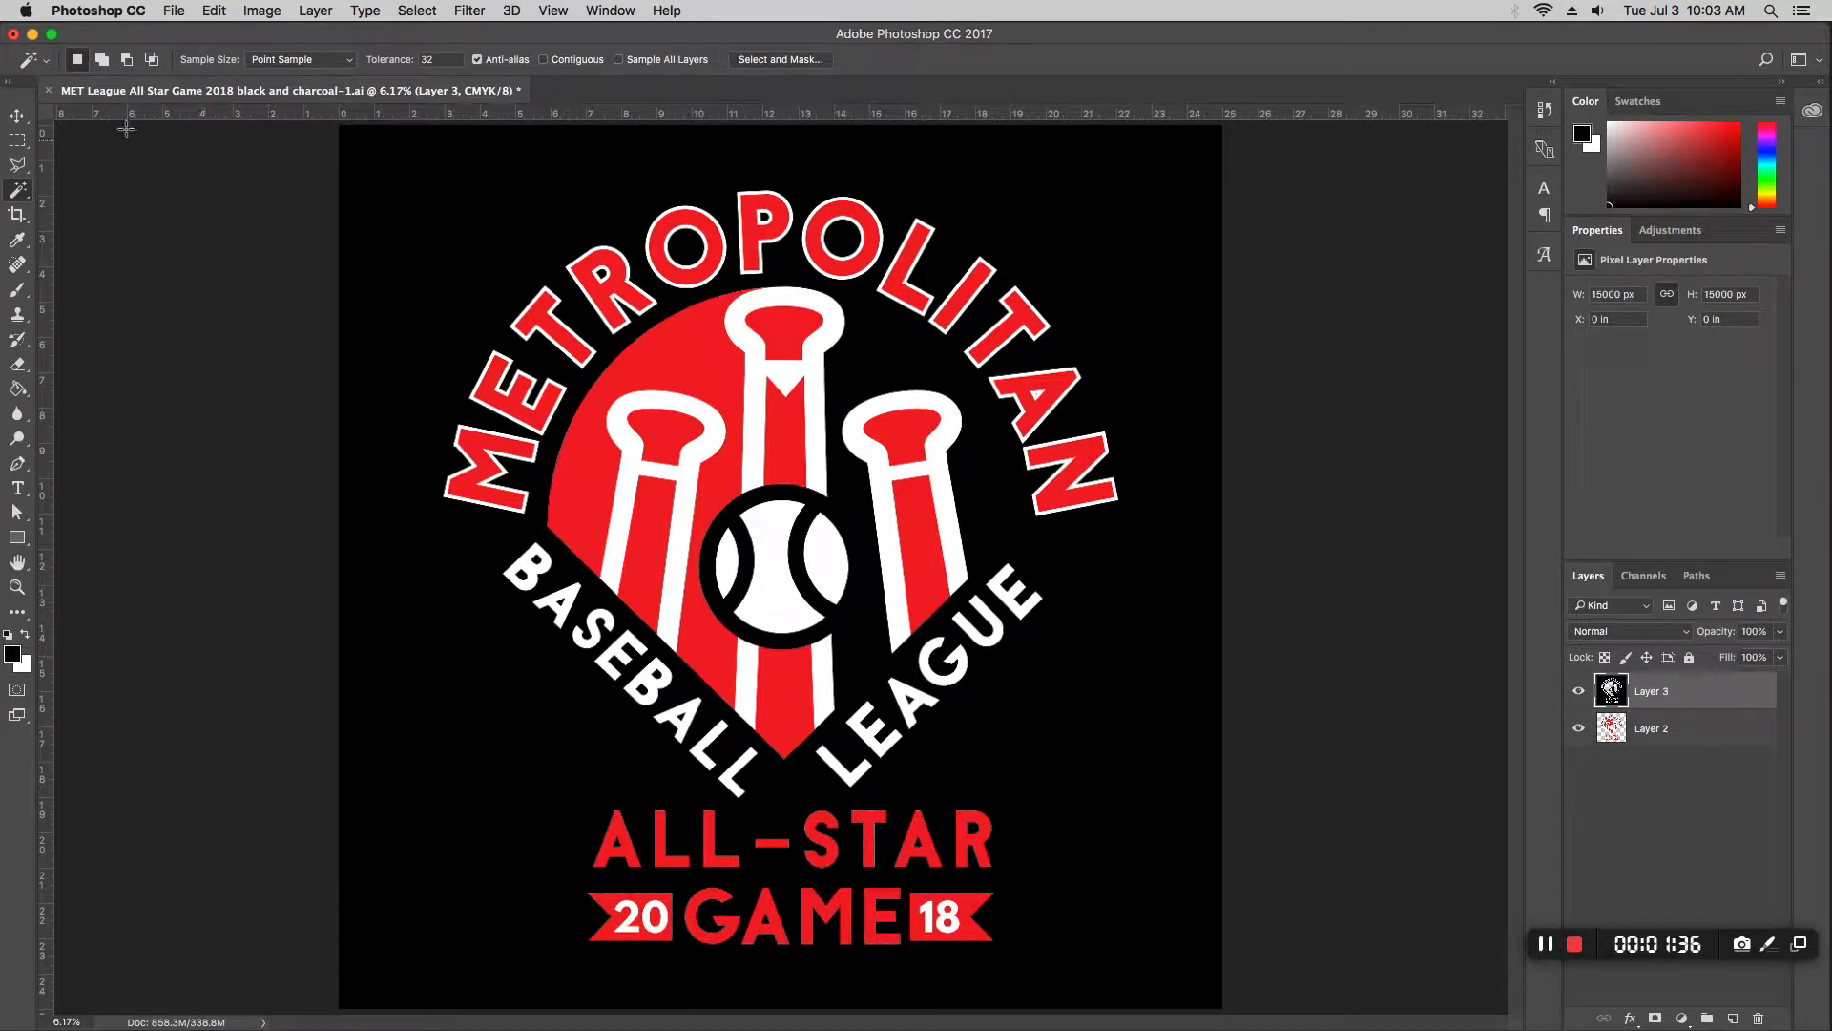
{"action": "key", "text": "v"}
{"action": "key", "text": "Delete"}
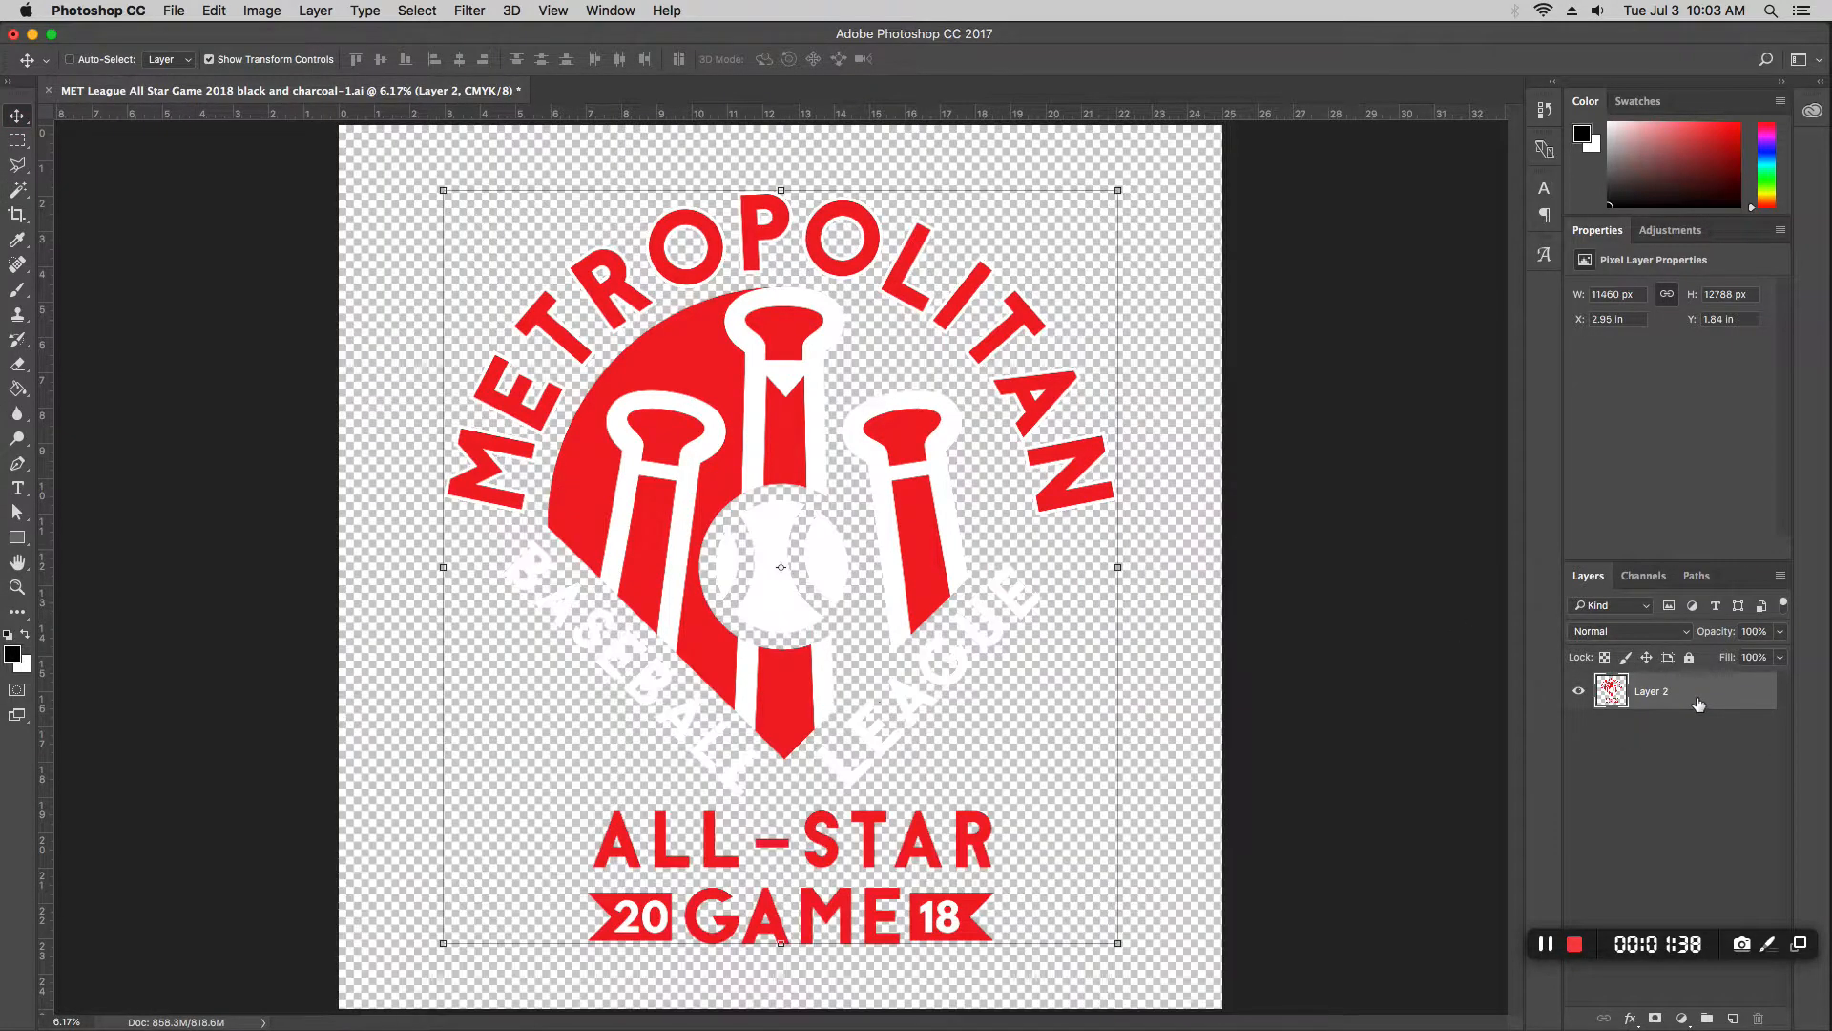
Step: Move the artwork into the canvas's upper-left corner and crop the canvas tightly to the artwork's edges
{"action": "left_click_drag", "start_coordinate": [776, 322], "coordinate": [673, 254]}
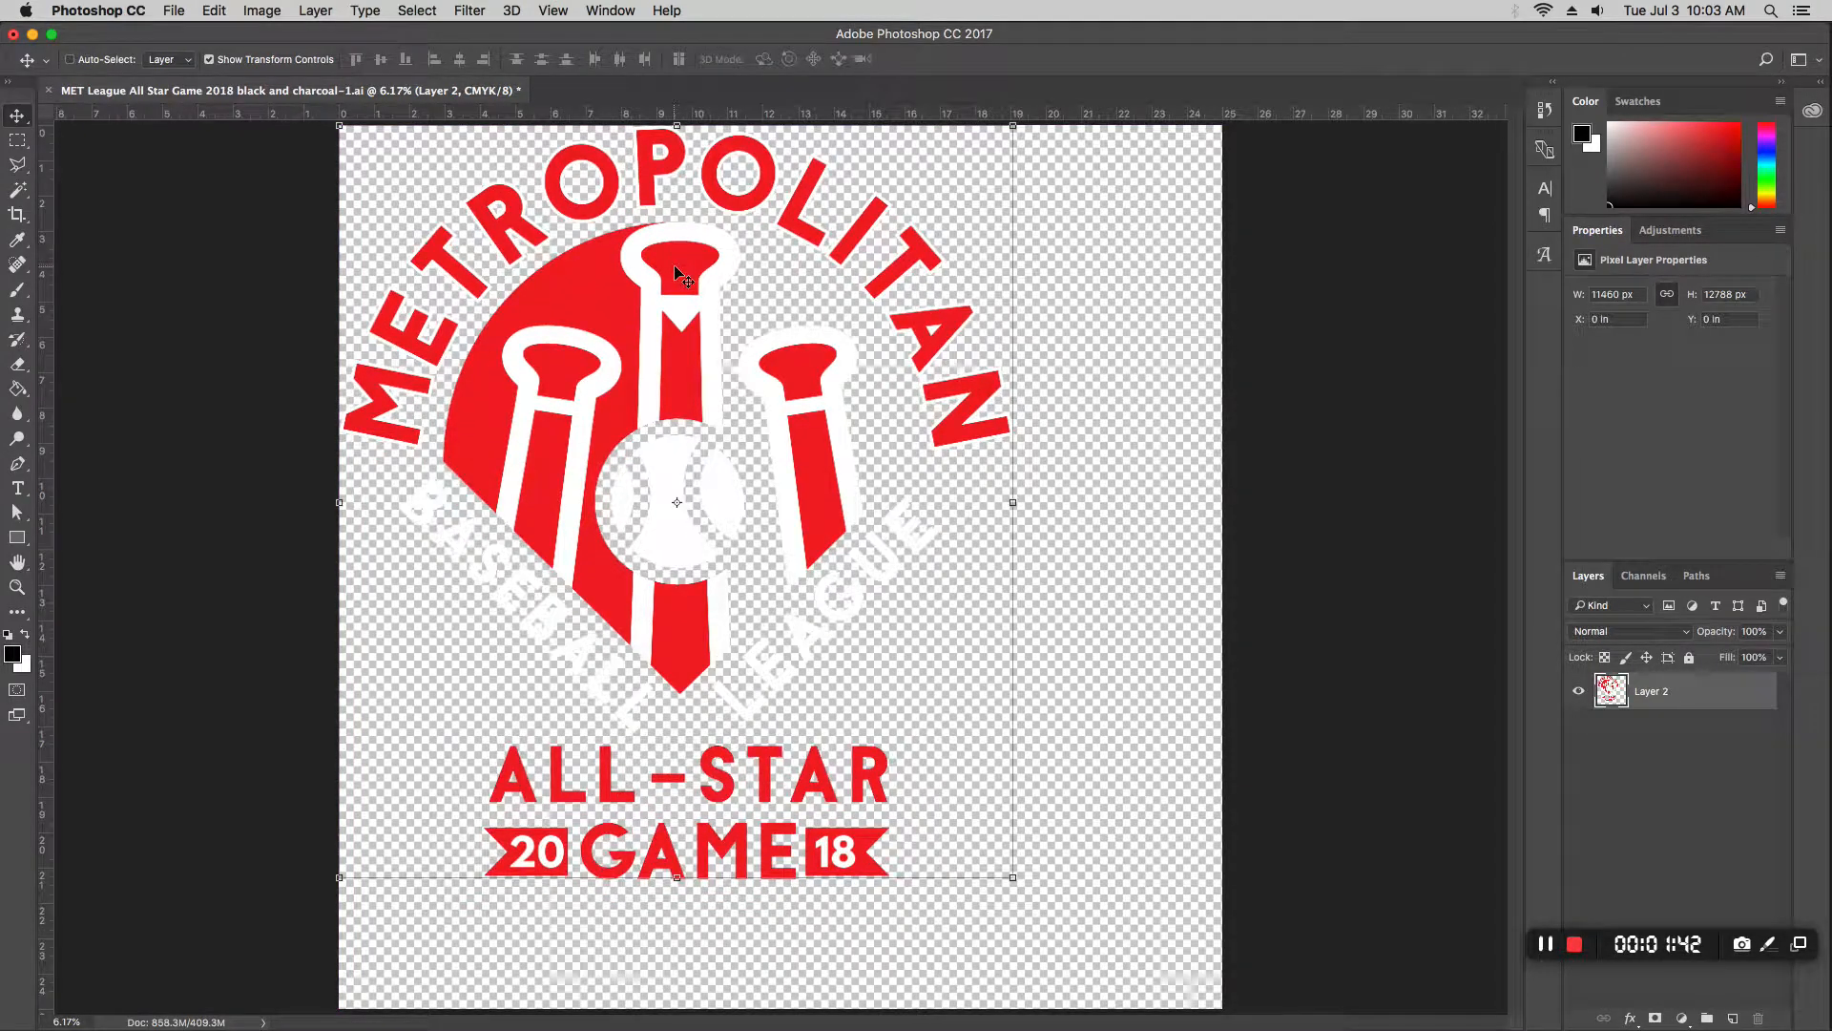
{"action": "left_click", "coordinate": [18, 213]}
{"action": "left_click_drag", "start_coordinate": [777, 1013], "coordinate": [784, 943]}
{"action": "left_click_drag", "start_coordinate": [1229, 570], "coordinate": [1118, 567]}
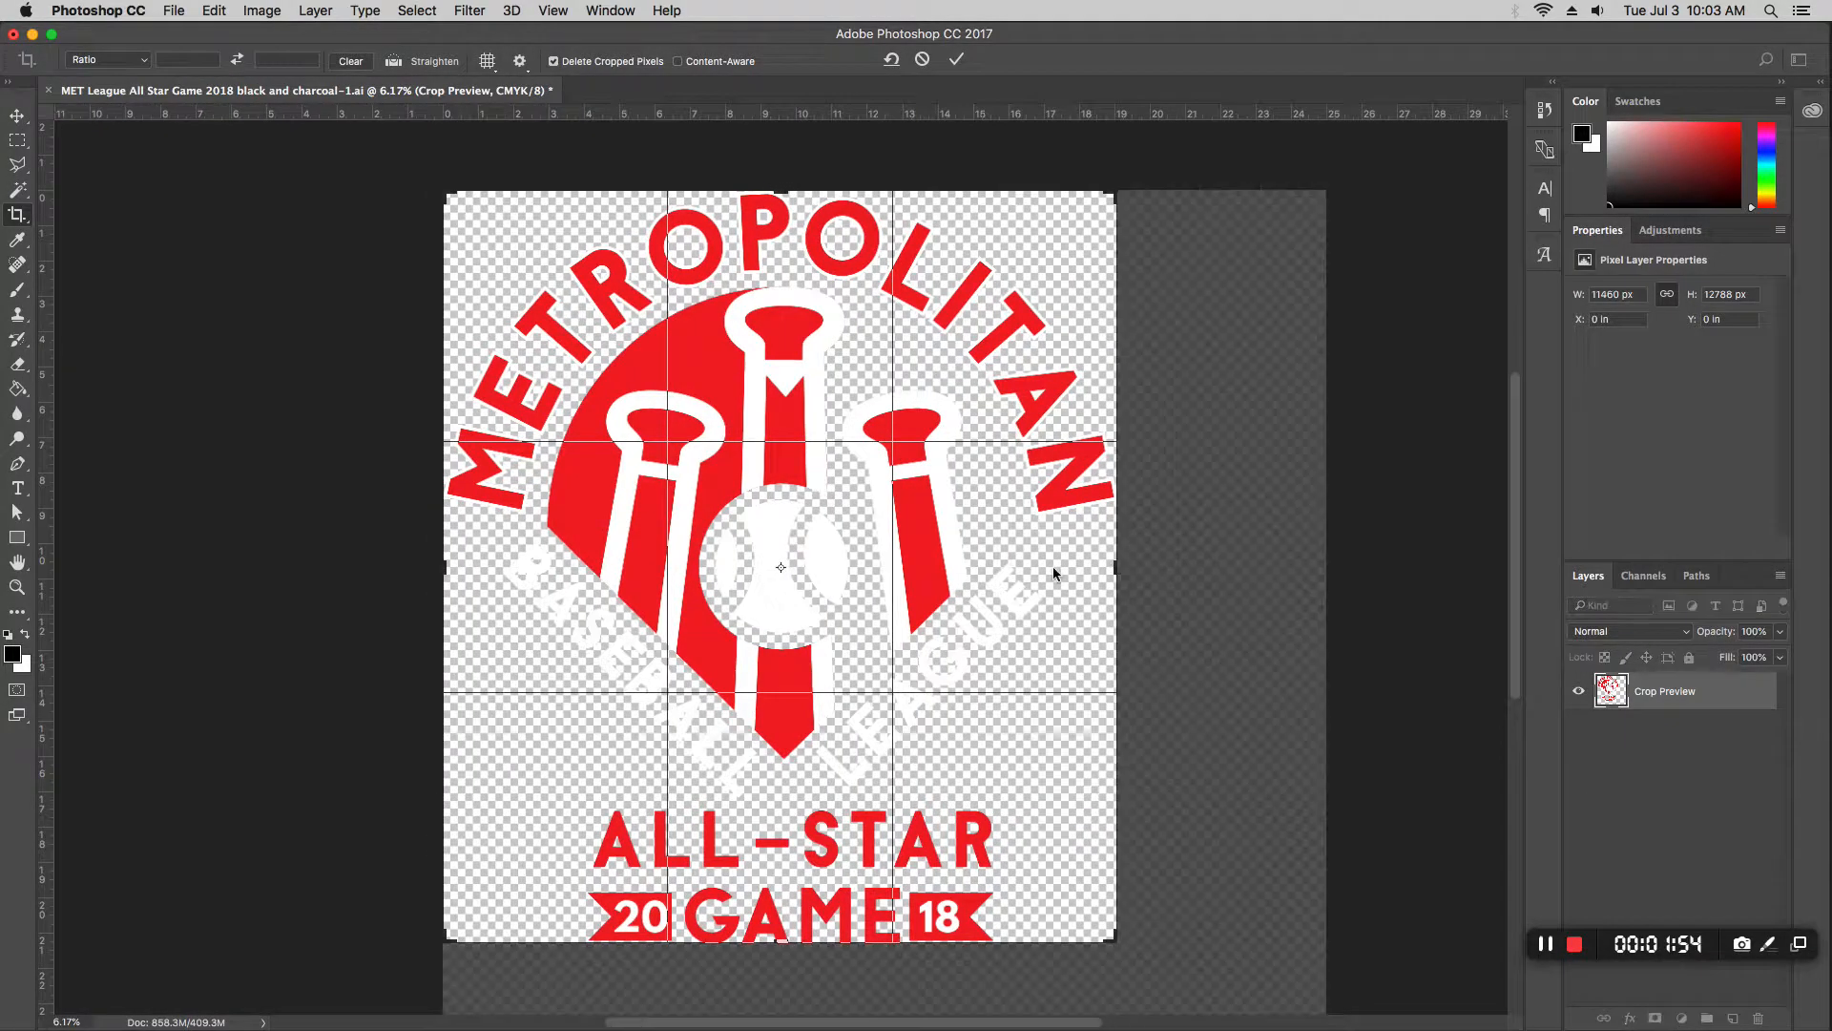
{"action": "right_click", "coordinate": [1054, 567]}
{"action": "left_click", "coordinate": [656, 10]}
{"action": "left_click", "coordinate": [673, 9]}
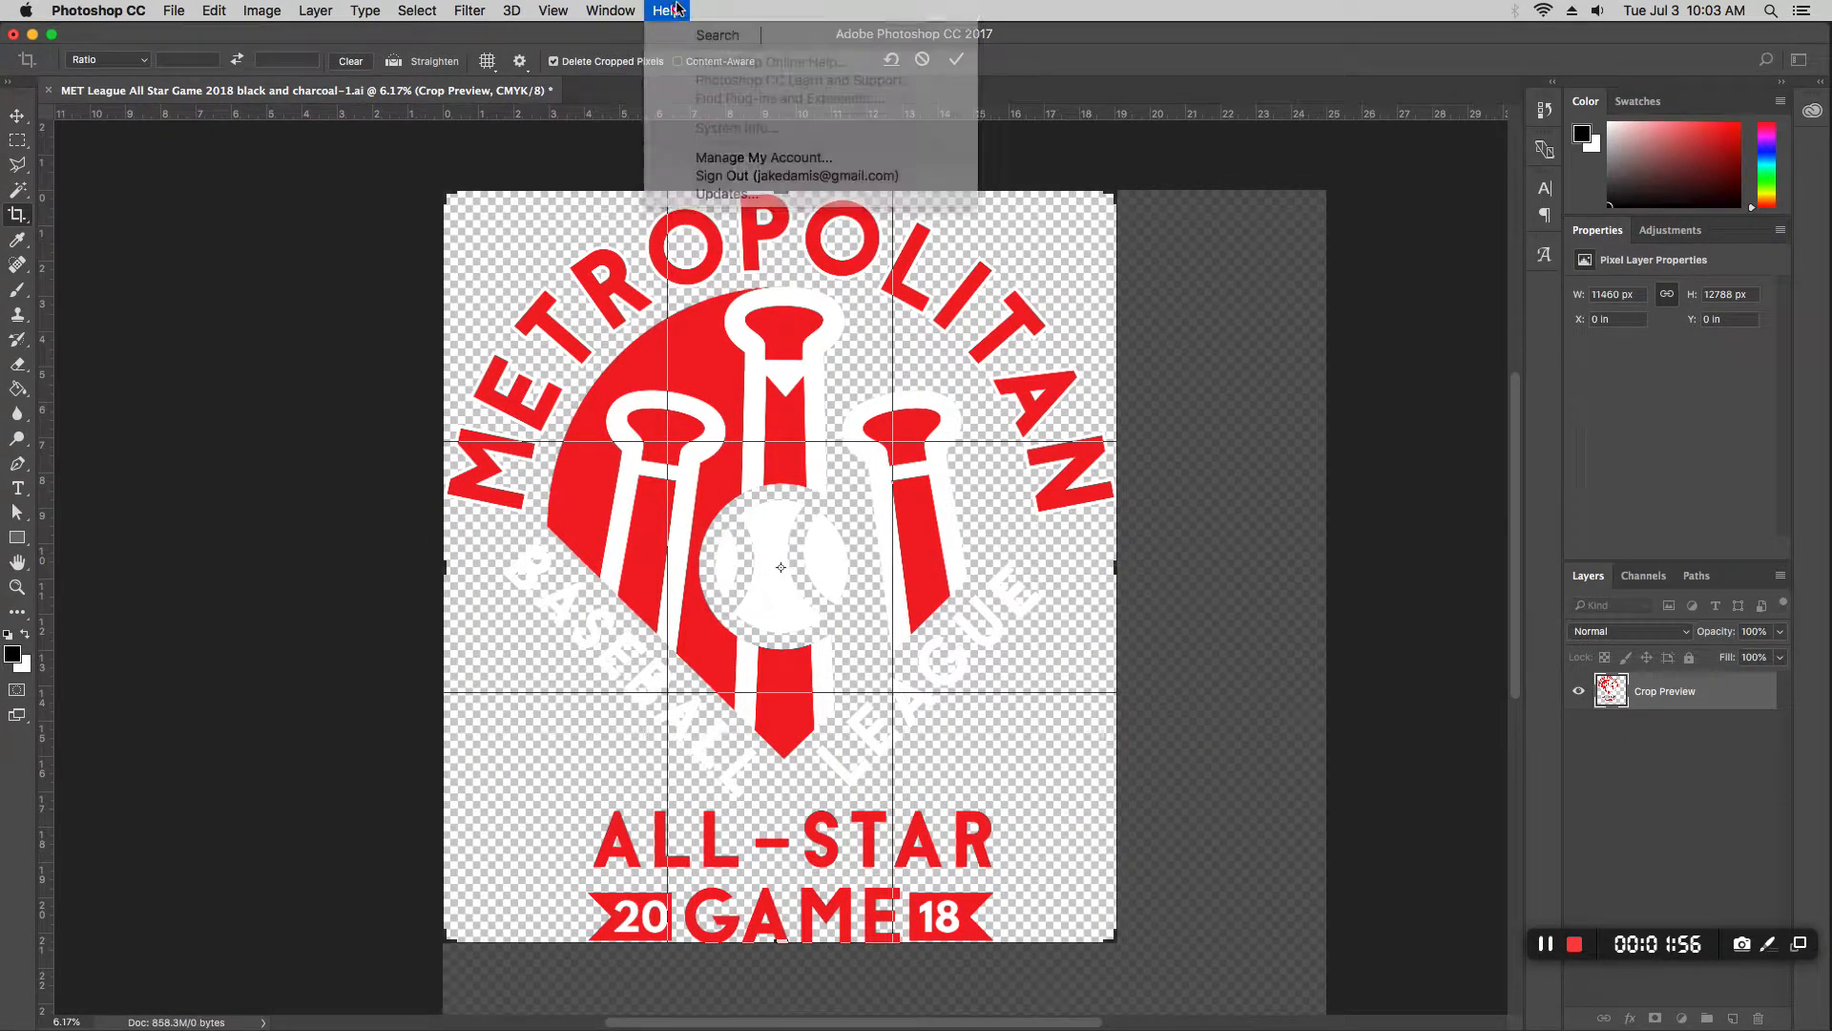
{"action": "left_click", "coordinate": [1216, 513]}
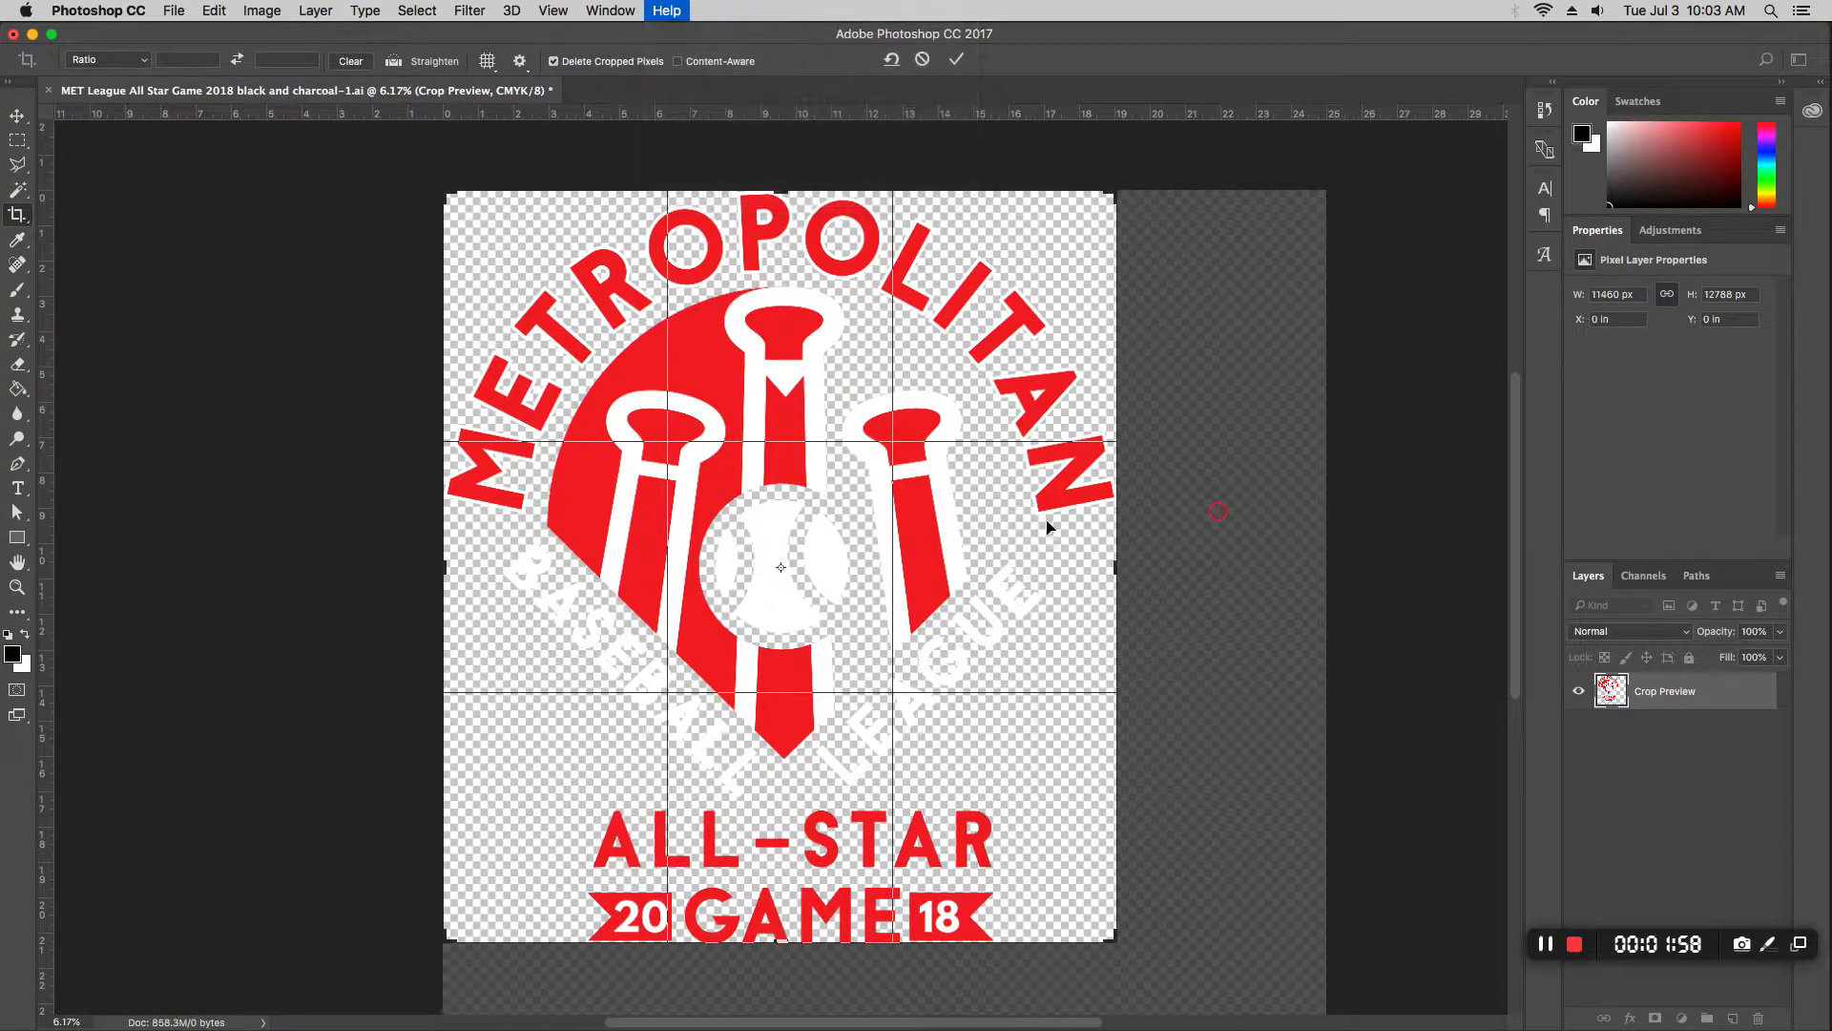
{"action": "right_click", "coordinate": [1025, 518]}
{"action": "left_click", "coordinate": [1142, 899]}
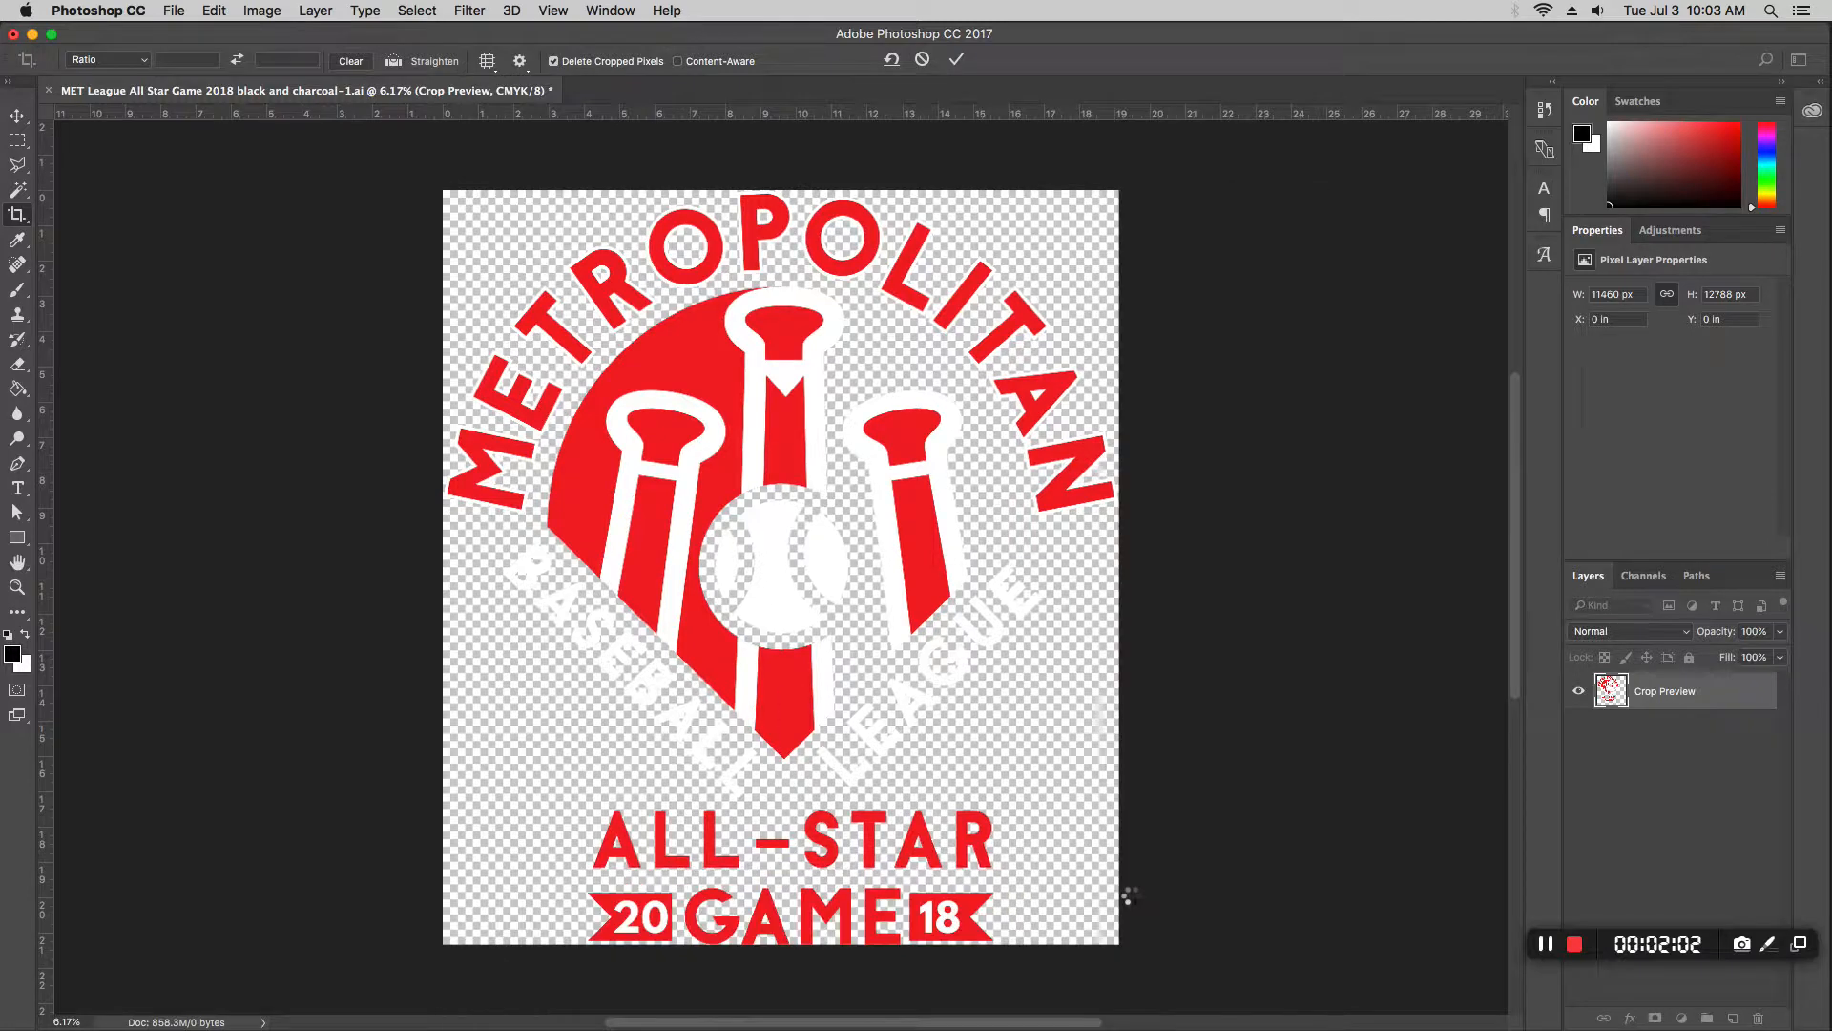
Step: Resize the image to a width of 12 inches with its proportions kept
{"action": "left_click", "coordinate": [265, 13]}
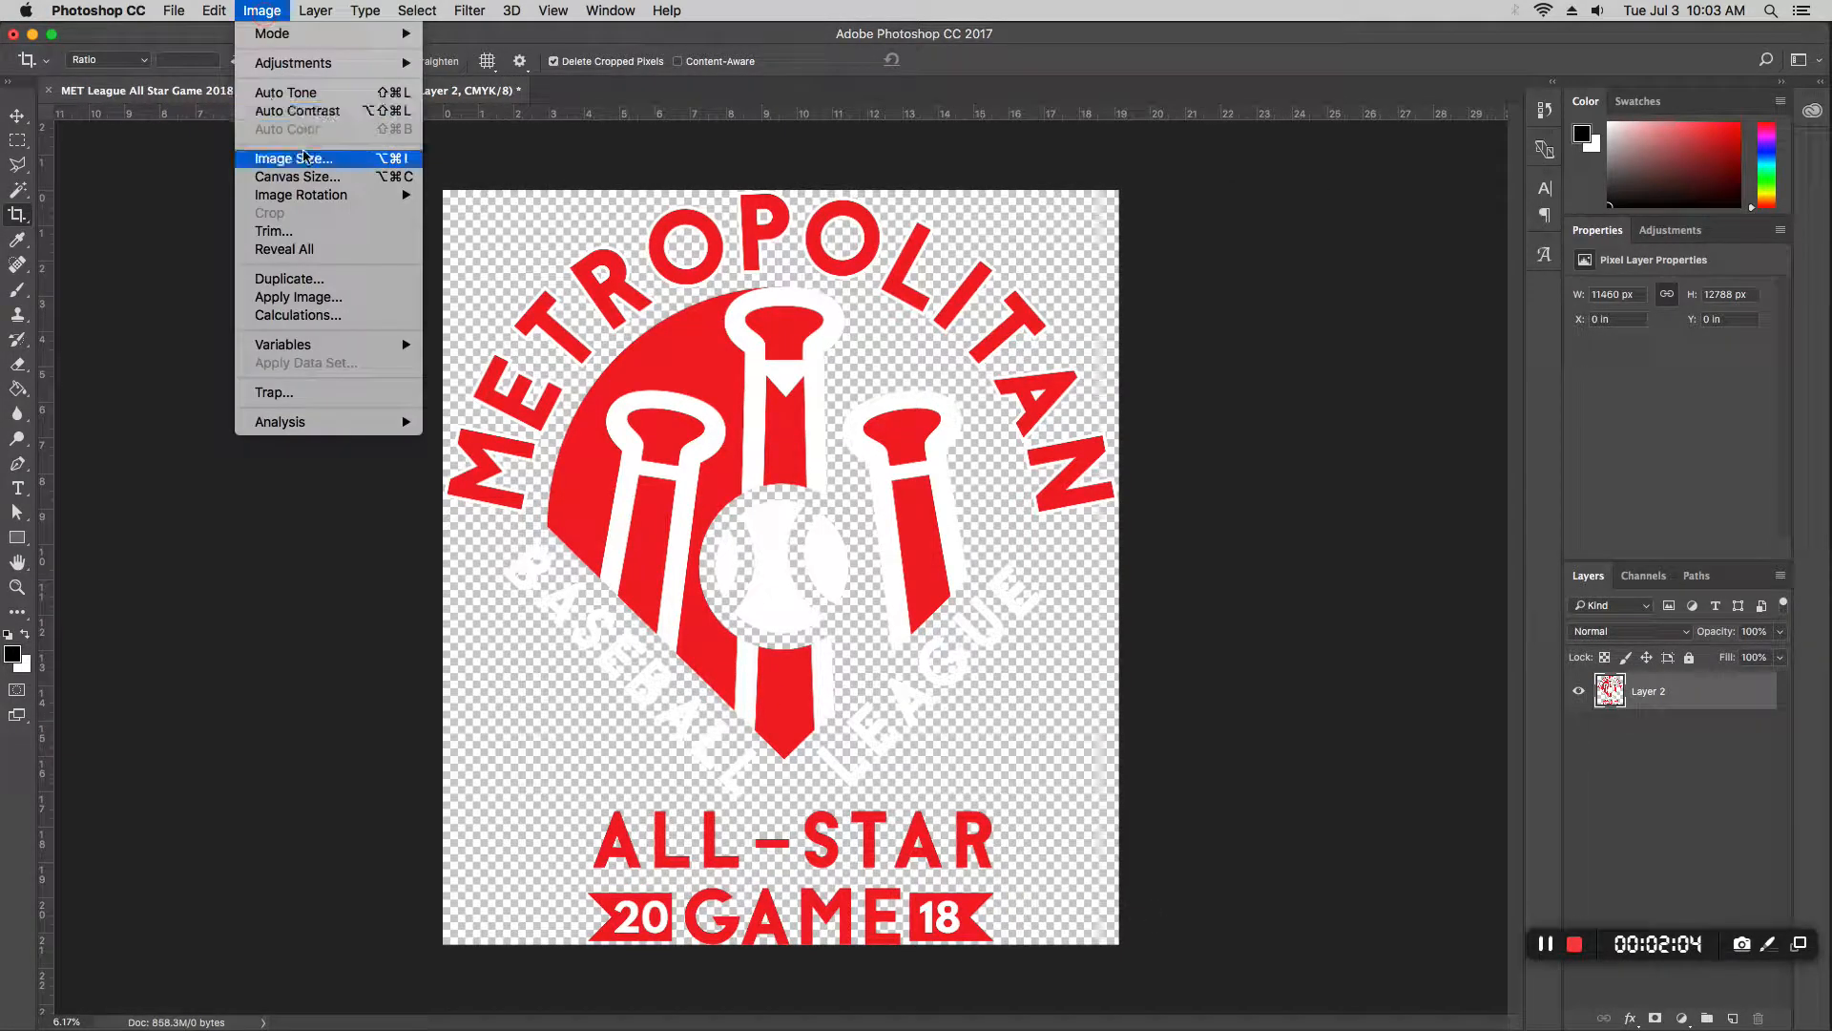
{"action": "left_click", "coordinate": [294, 159]}
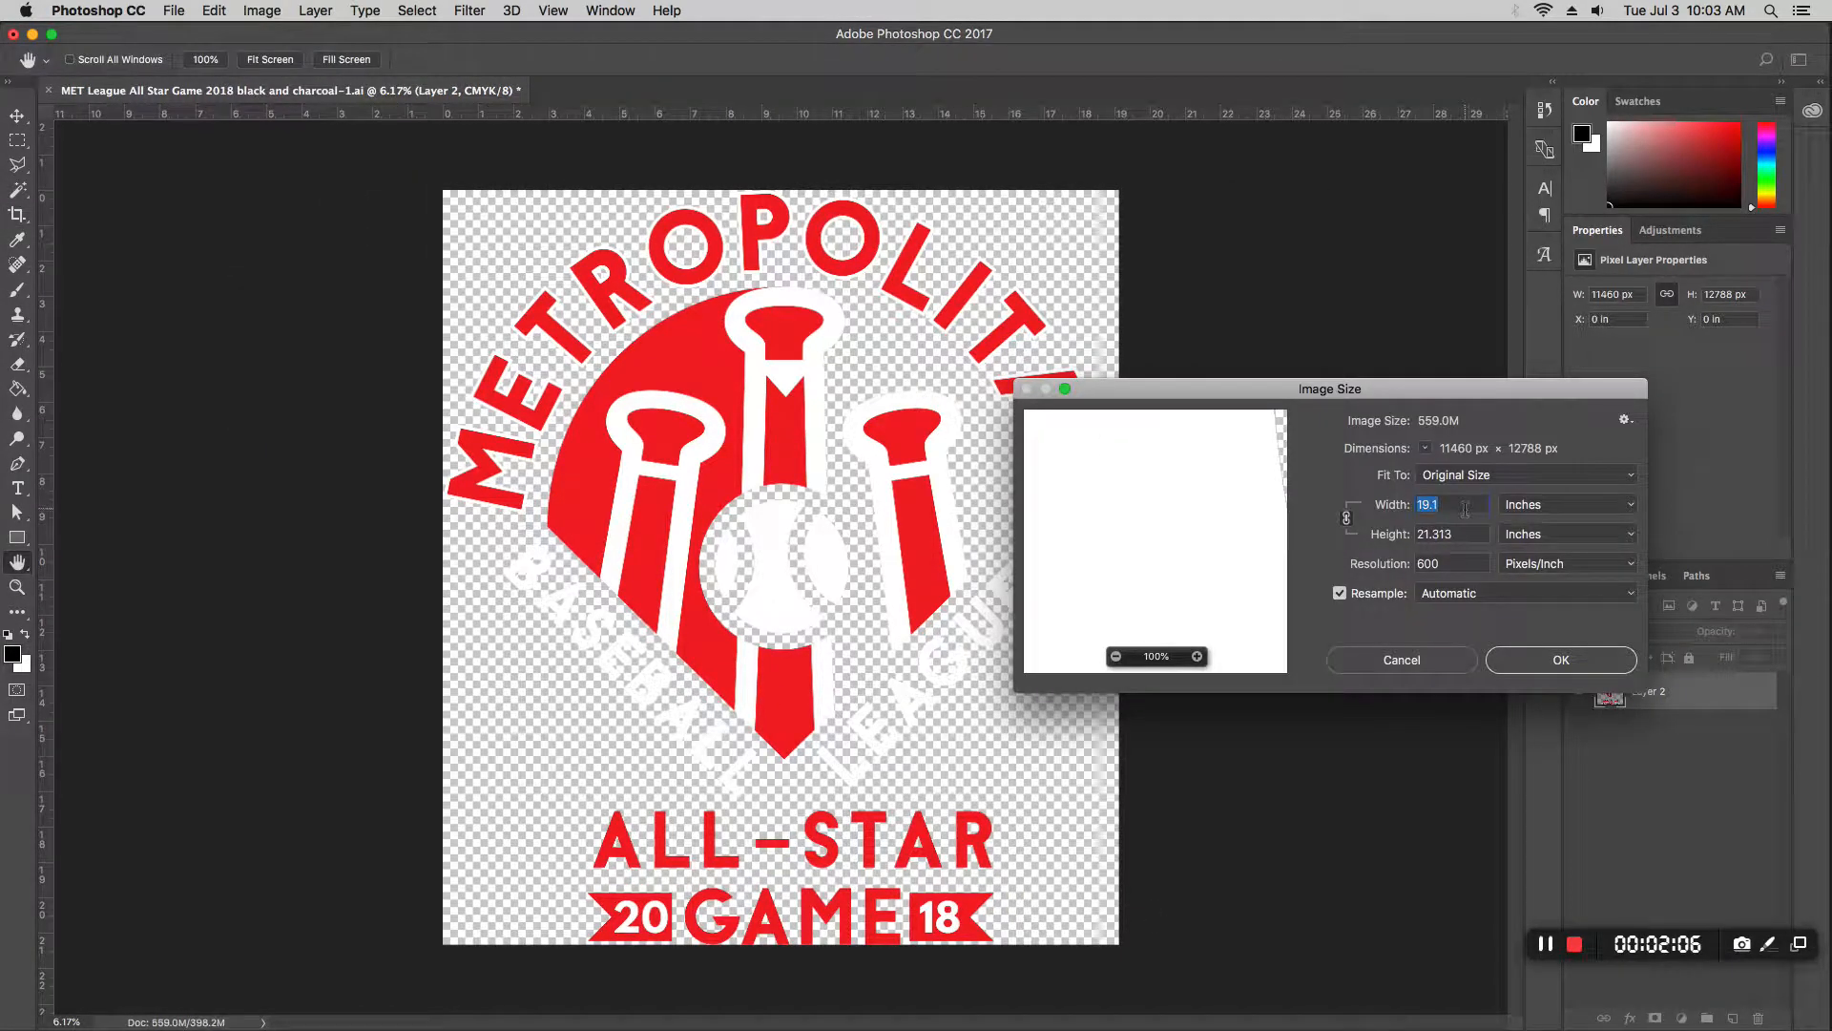
{"action": "type", "text": "12"}
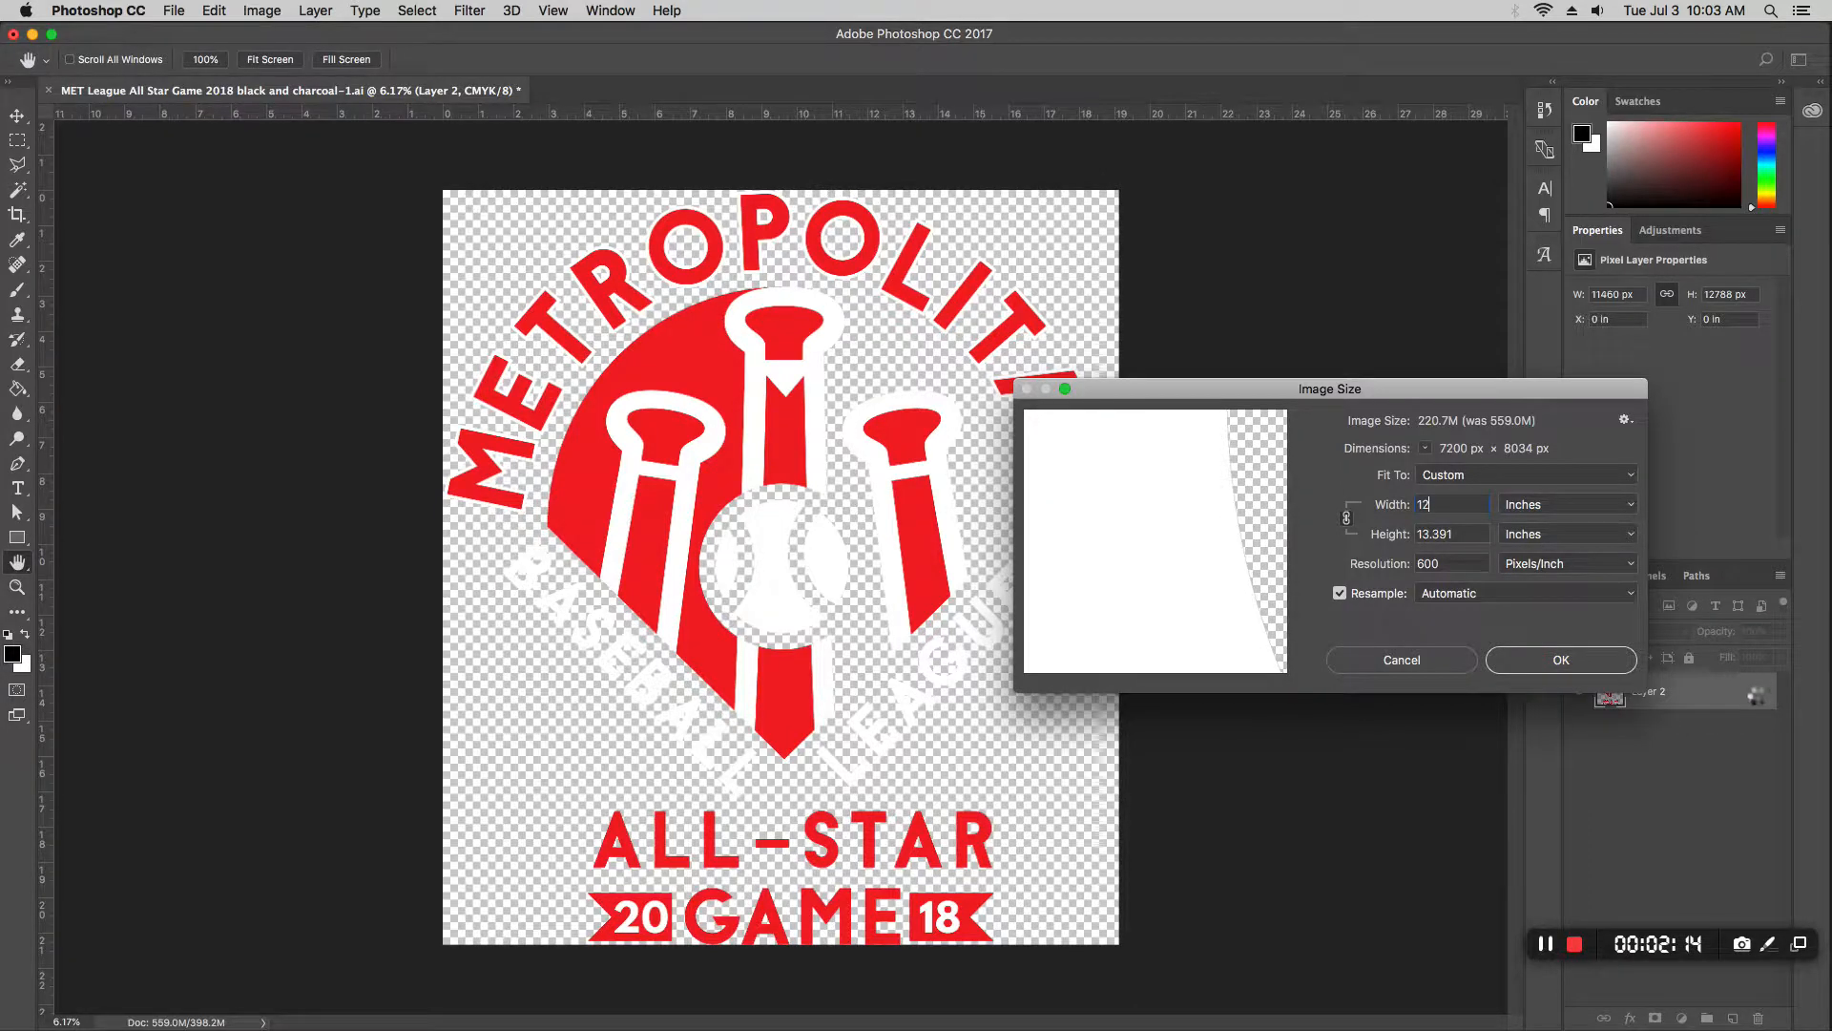
{"action": "key", "text": "Return"}
{"action": "key", "text": "c"}
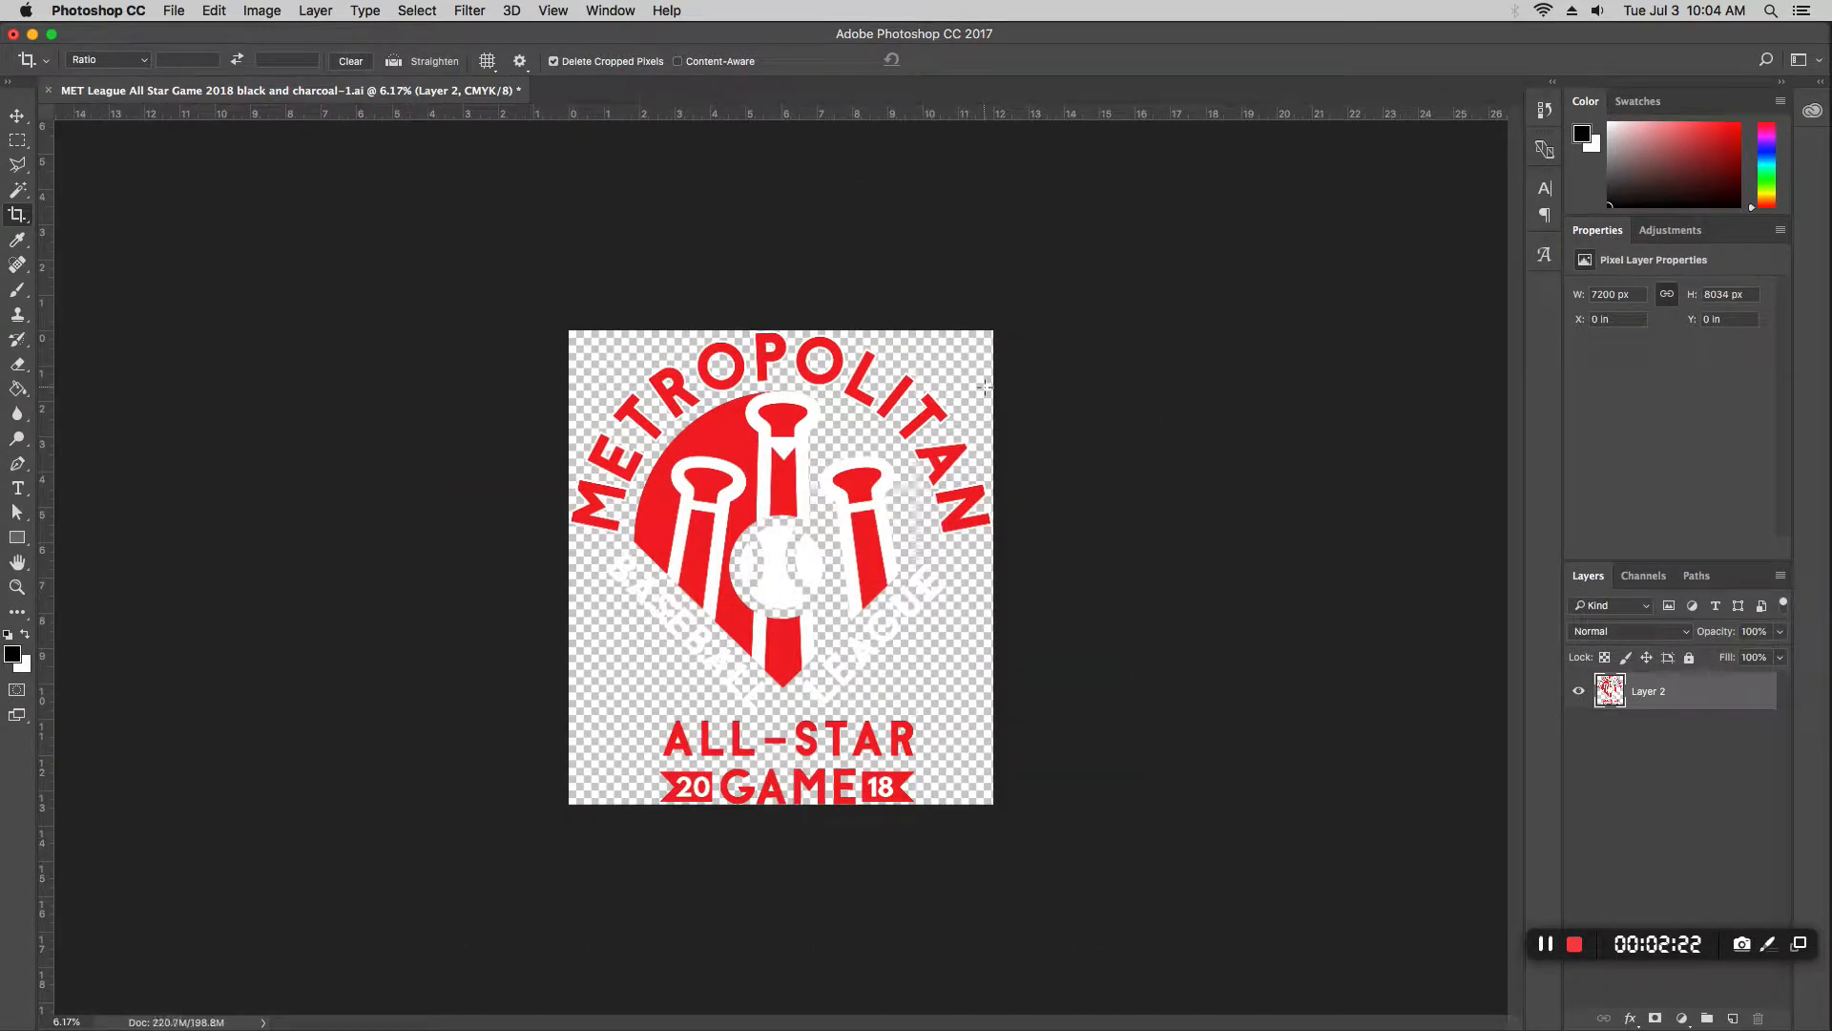
{"action": "key", "text": "super+equal"}
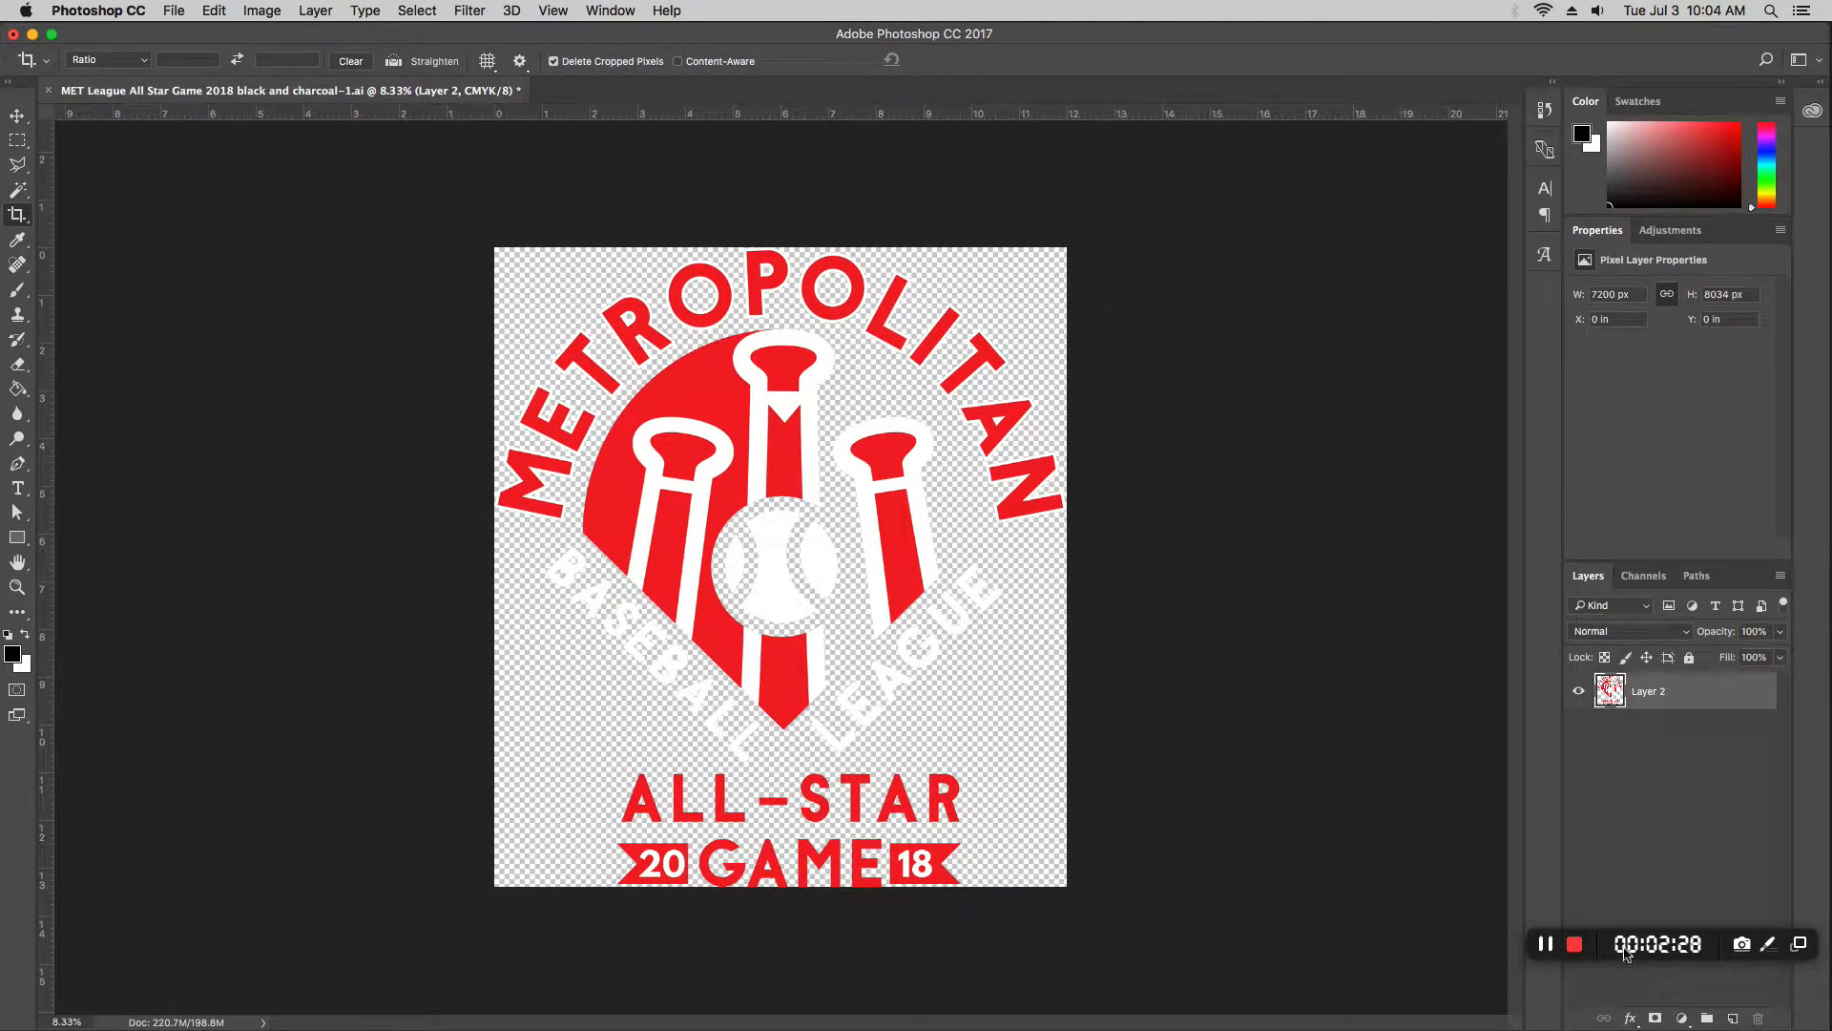
Step: Add a new layer beneath the artwork layer and fill it with black using the Paint Bucket
{"action": "left_click", "coordinate": [1732, 1018]}
{"action": "left_click_drag", "start_coordinate": [1702, 694], "coordinate": [1701, 742]}
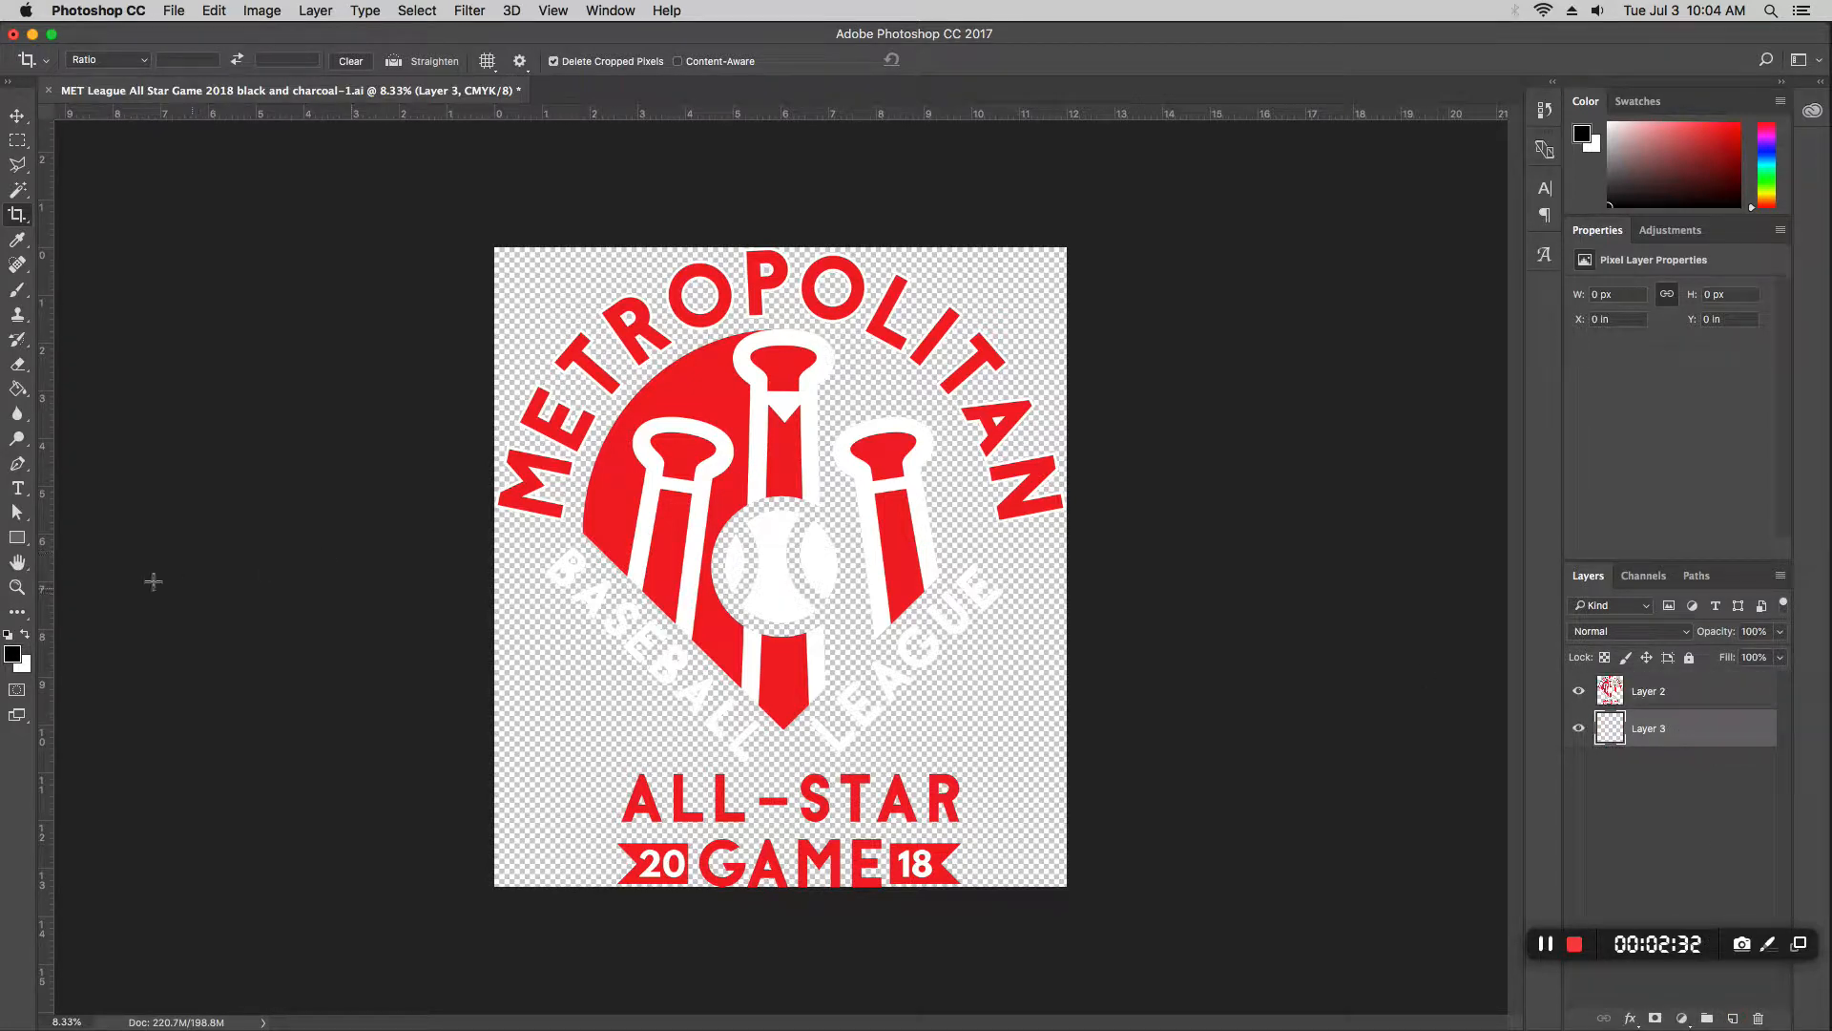
{"action": "left_click", "coordinate": [17, 388]}
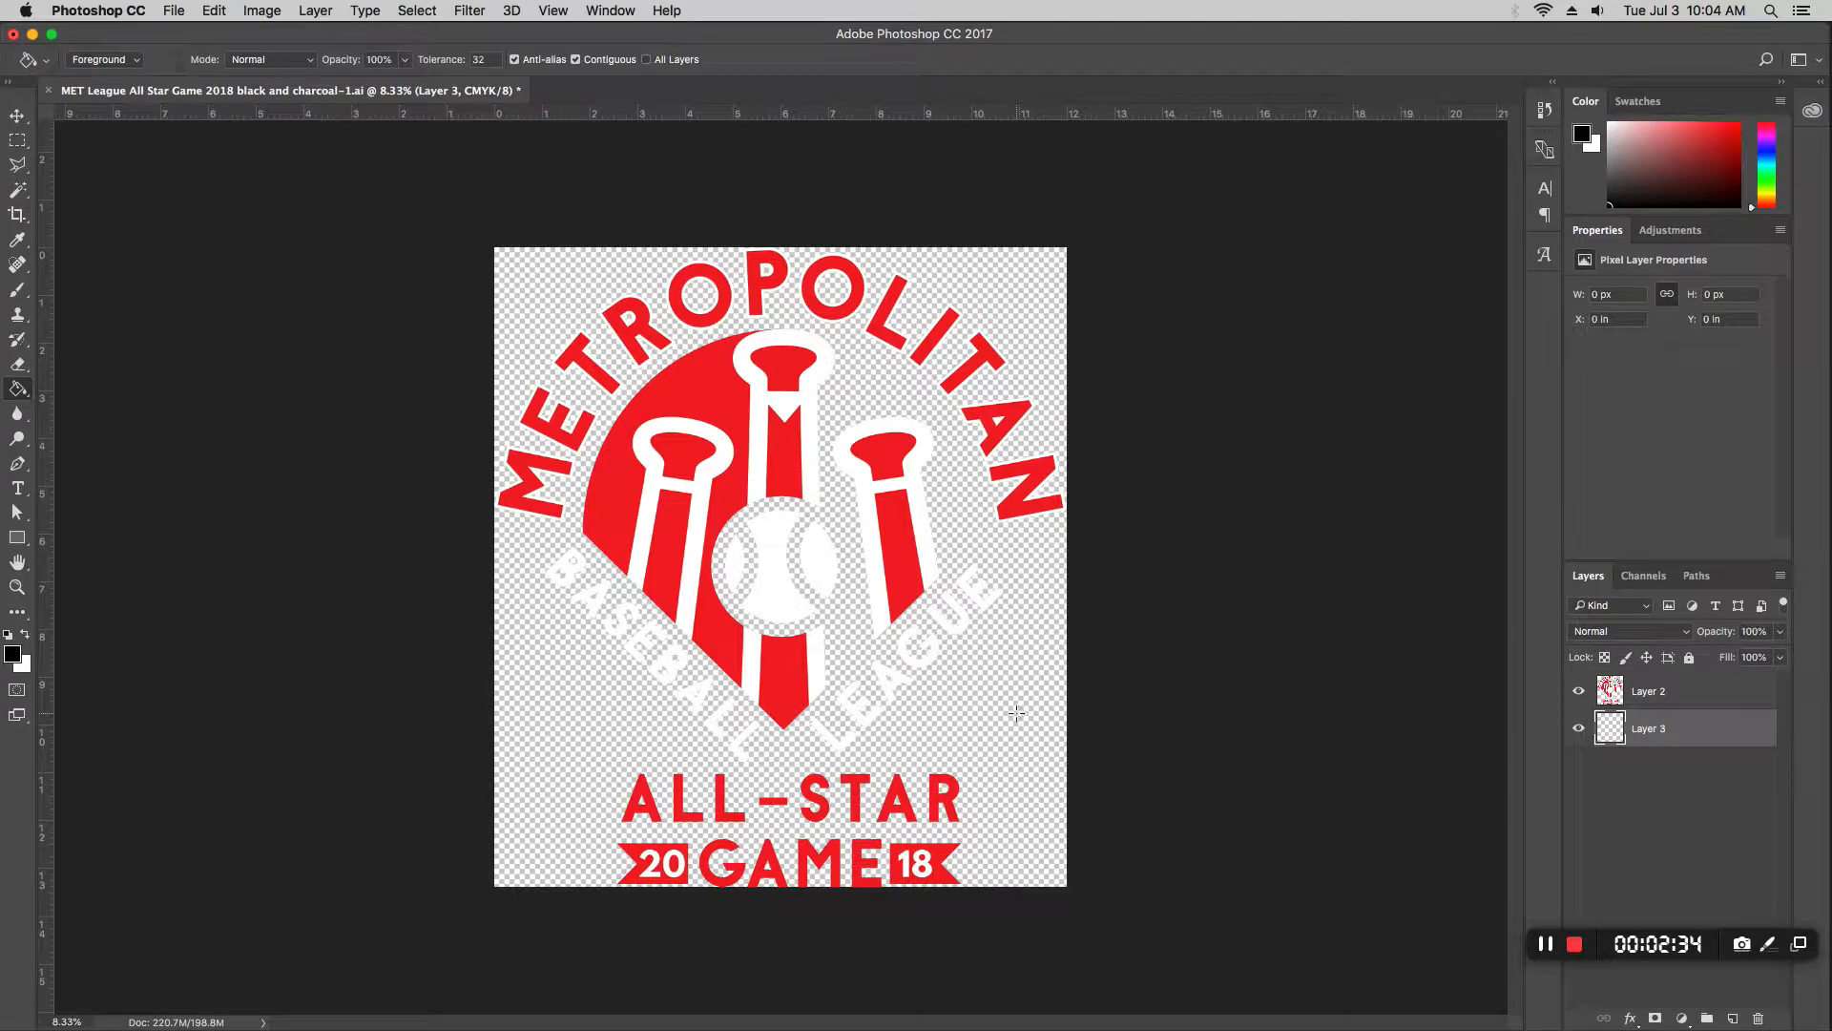
{"action": "left_click", "coordinate": [989, 735]}
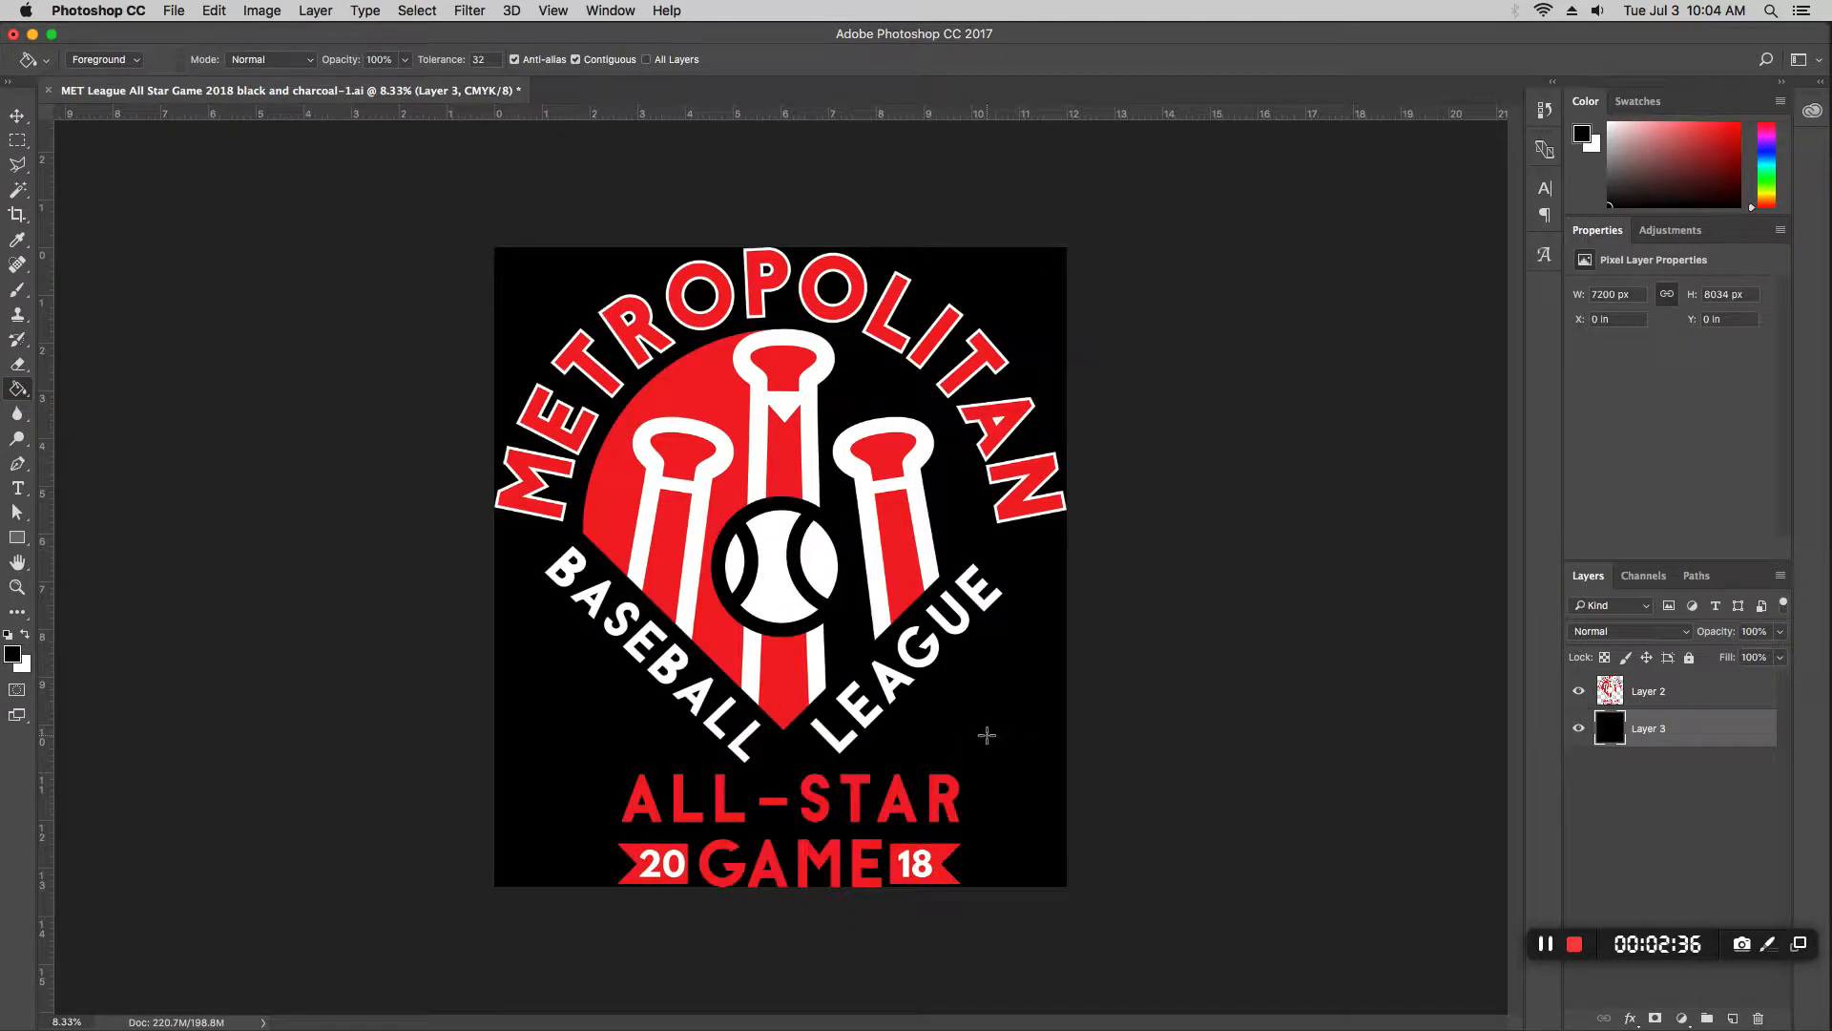
Step: Make the artwork layer active and choose the Magic Wand tool
{"action": "left_click", "coordinate": [1714, 691]}
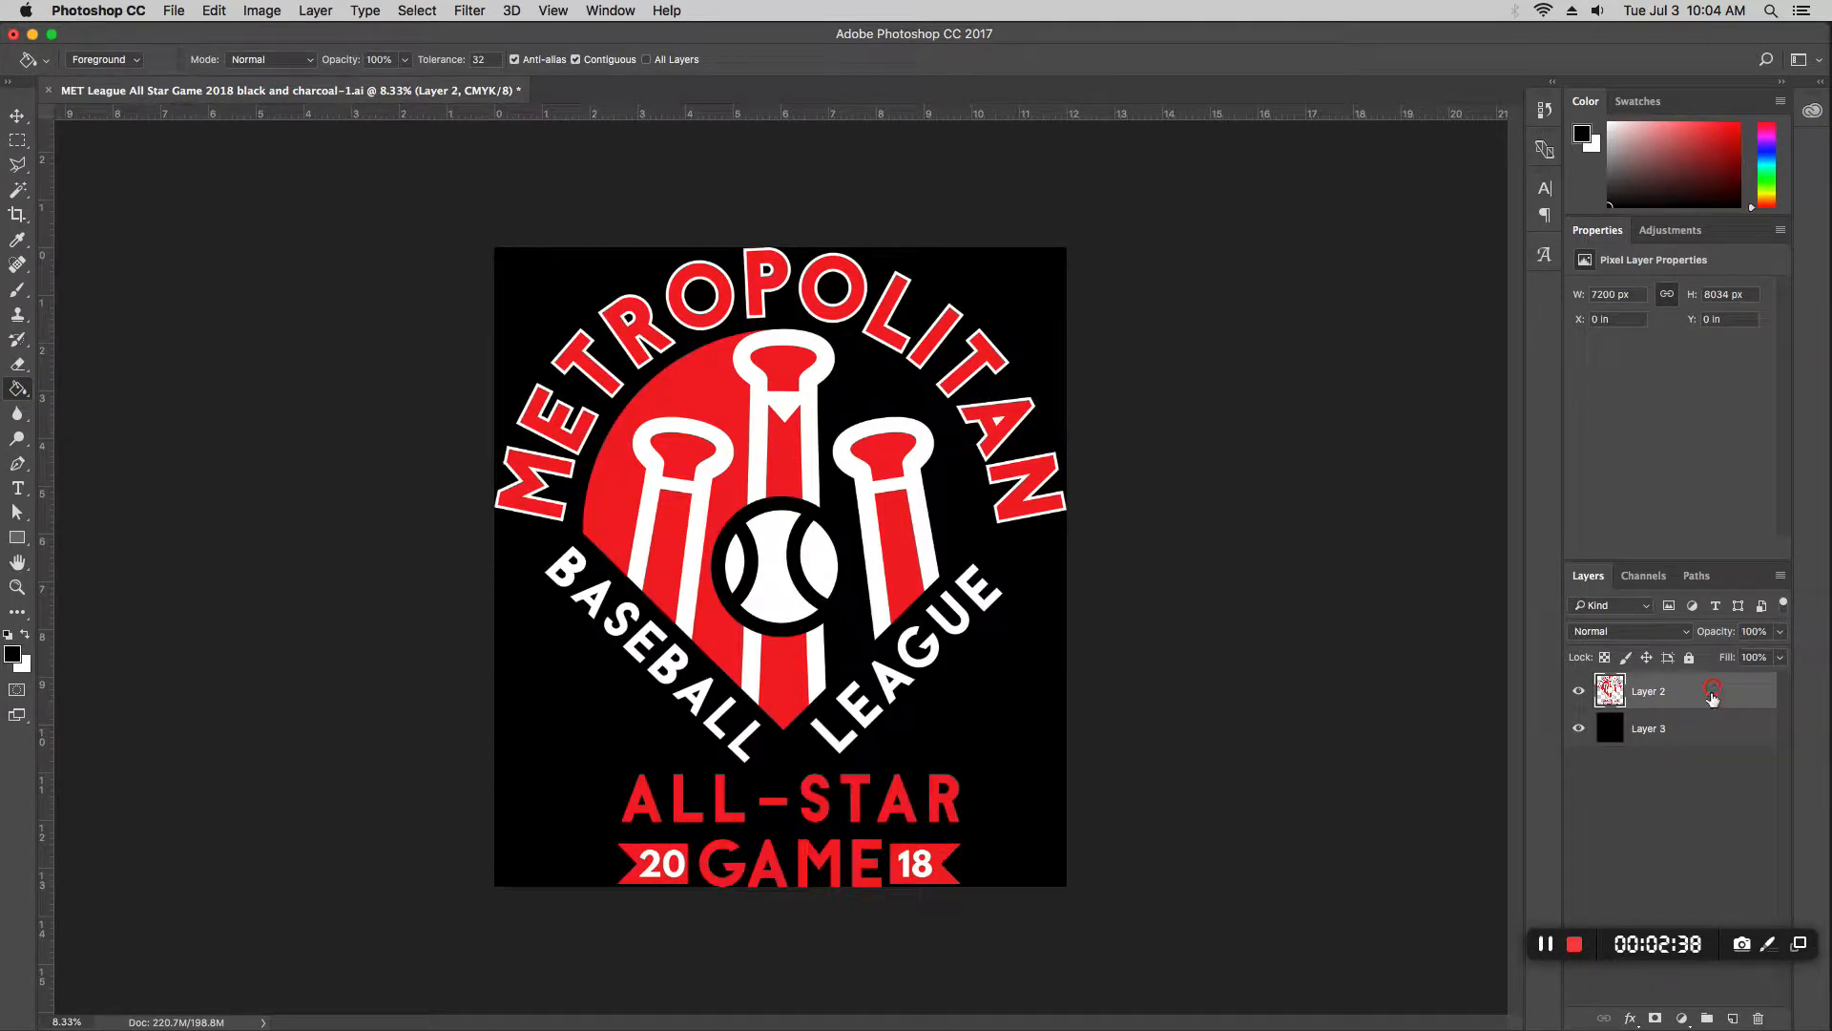
{"action": "left_click", "coordinate": [17, 188]}
{"action": "left_click", "coordinate": [441, 9]}
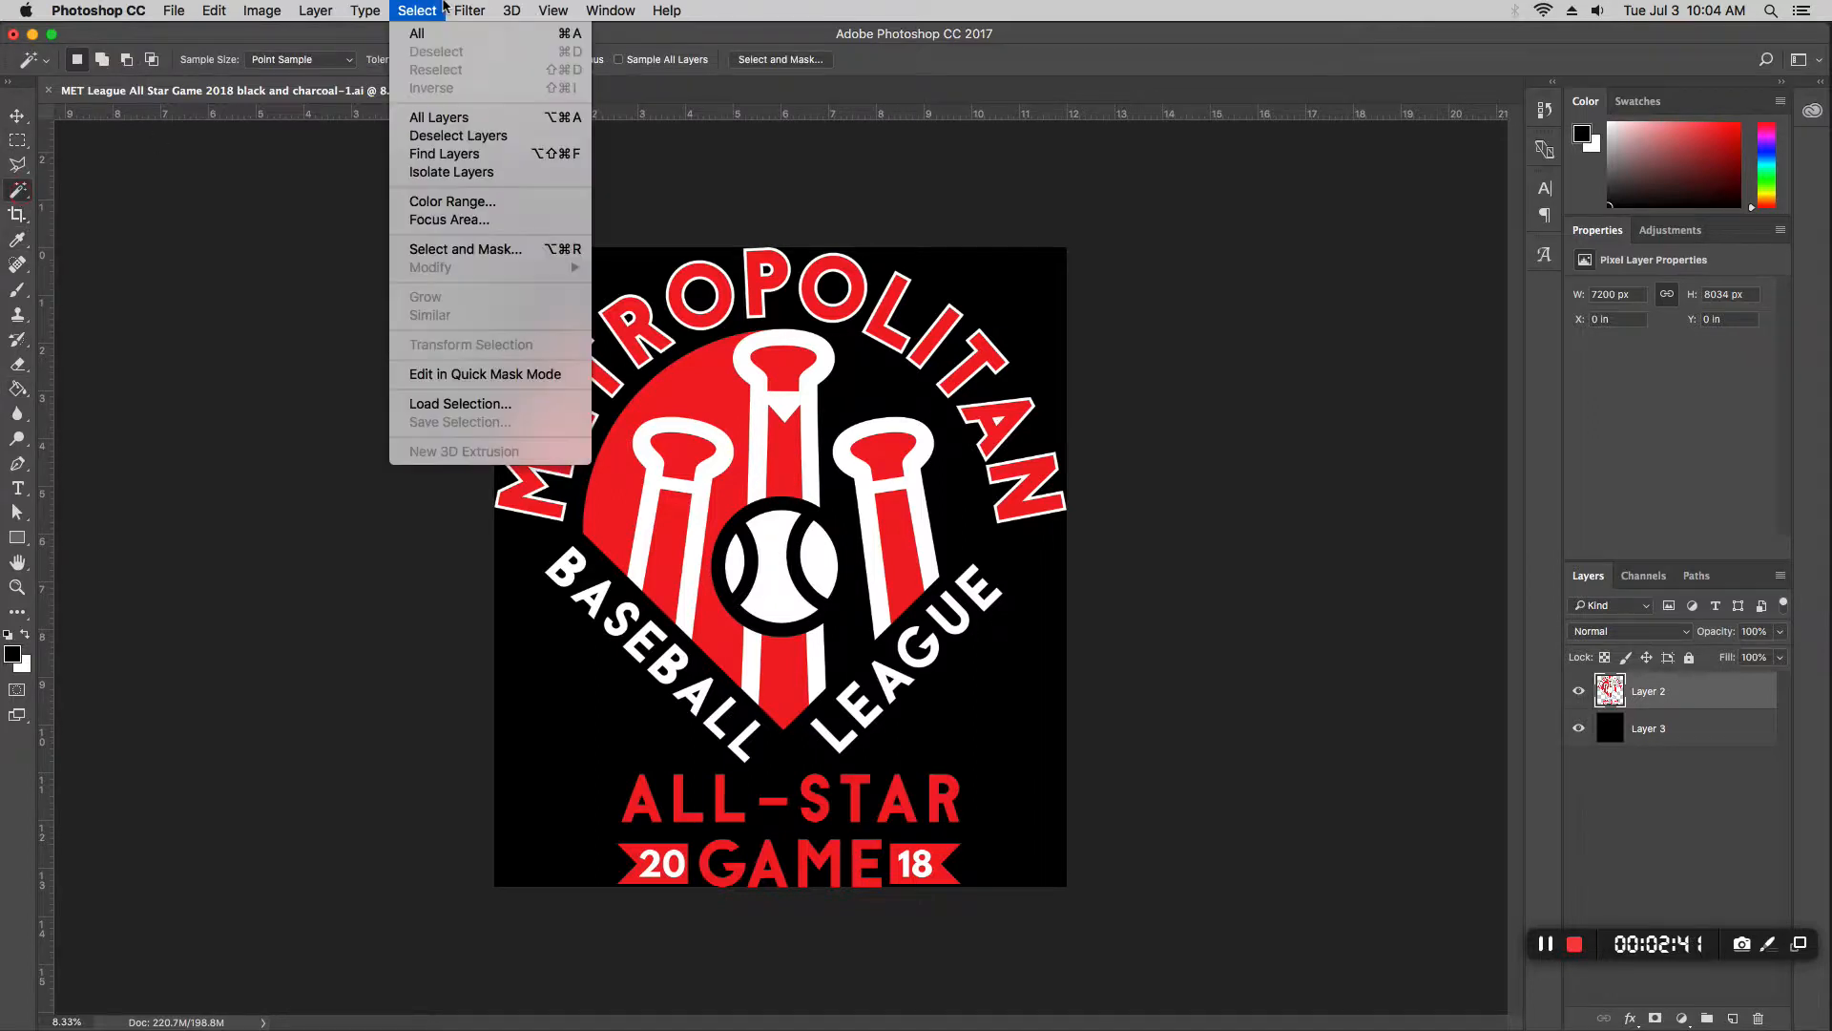
{"action": "left_click", "coordinate": [452, 202]}
{"action": "left_click", "coordinate": [890, 453]}
{"action": "left_click_drag", "start_coordinate": [1207, 446], "coordinate": [1247, 440]}
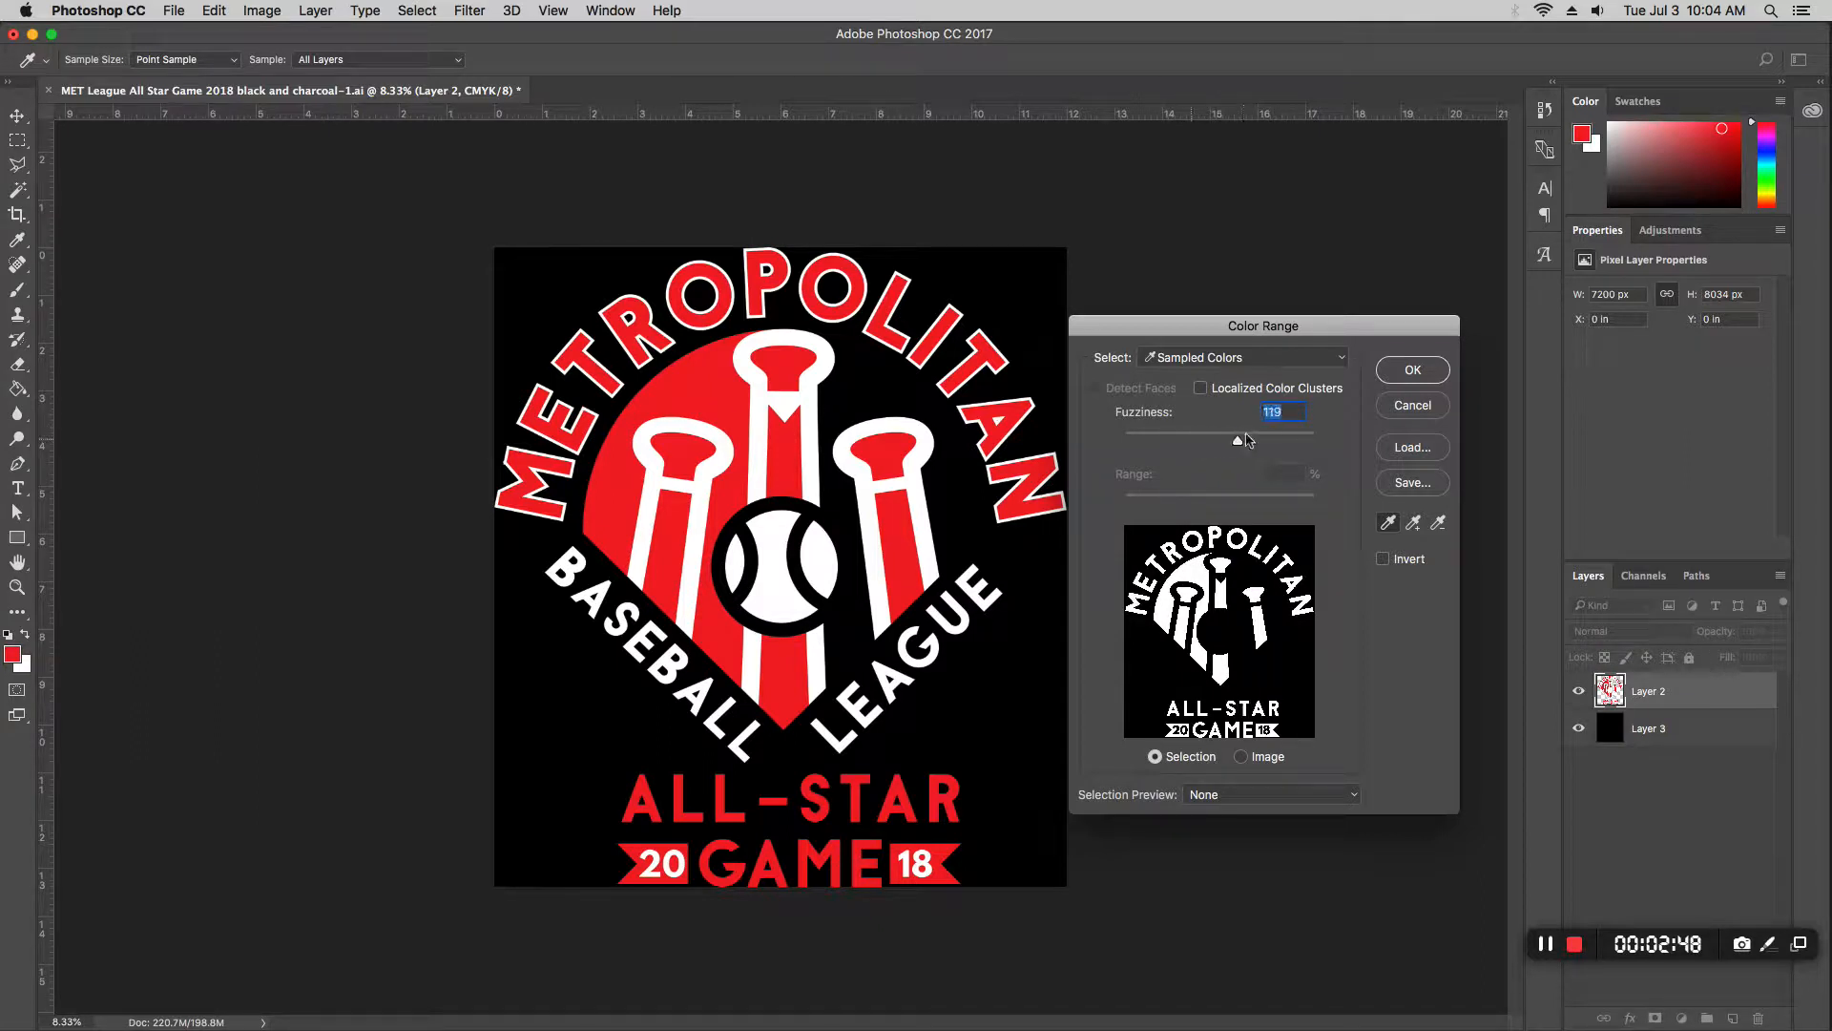
{"action": "left_click", "coordinate": [1405, 413]}
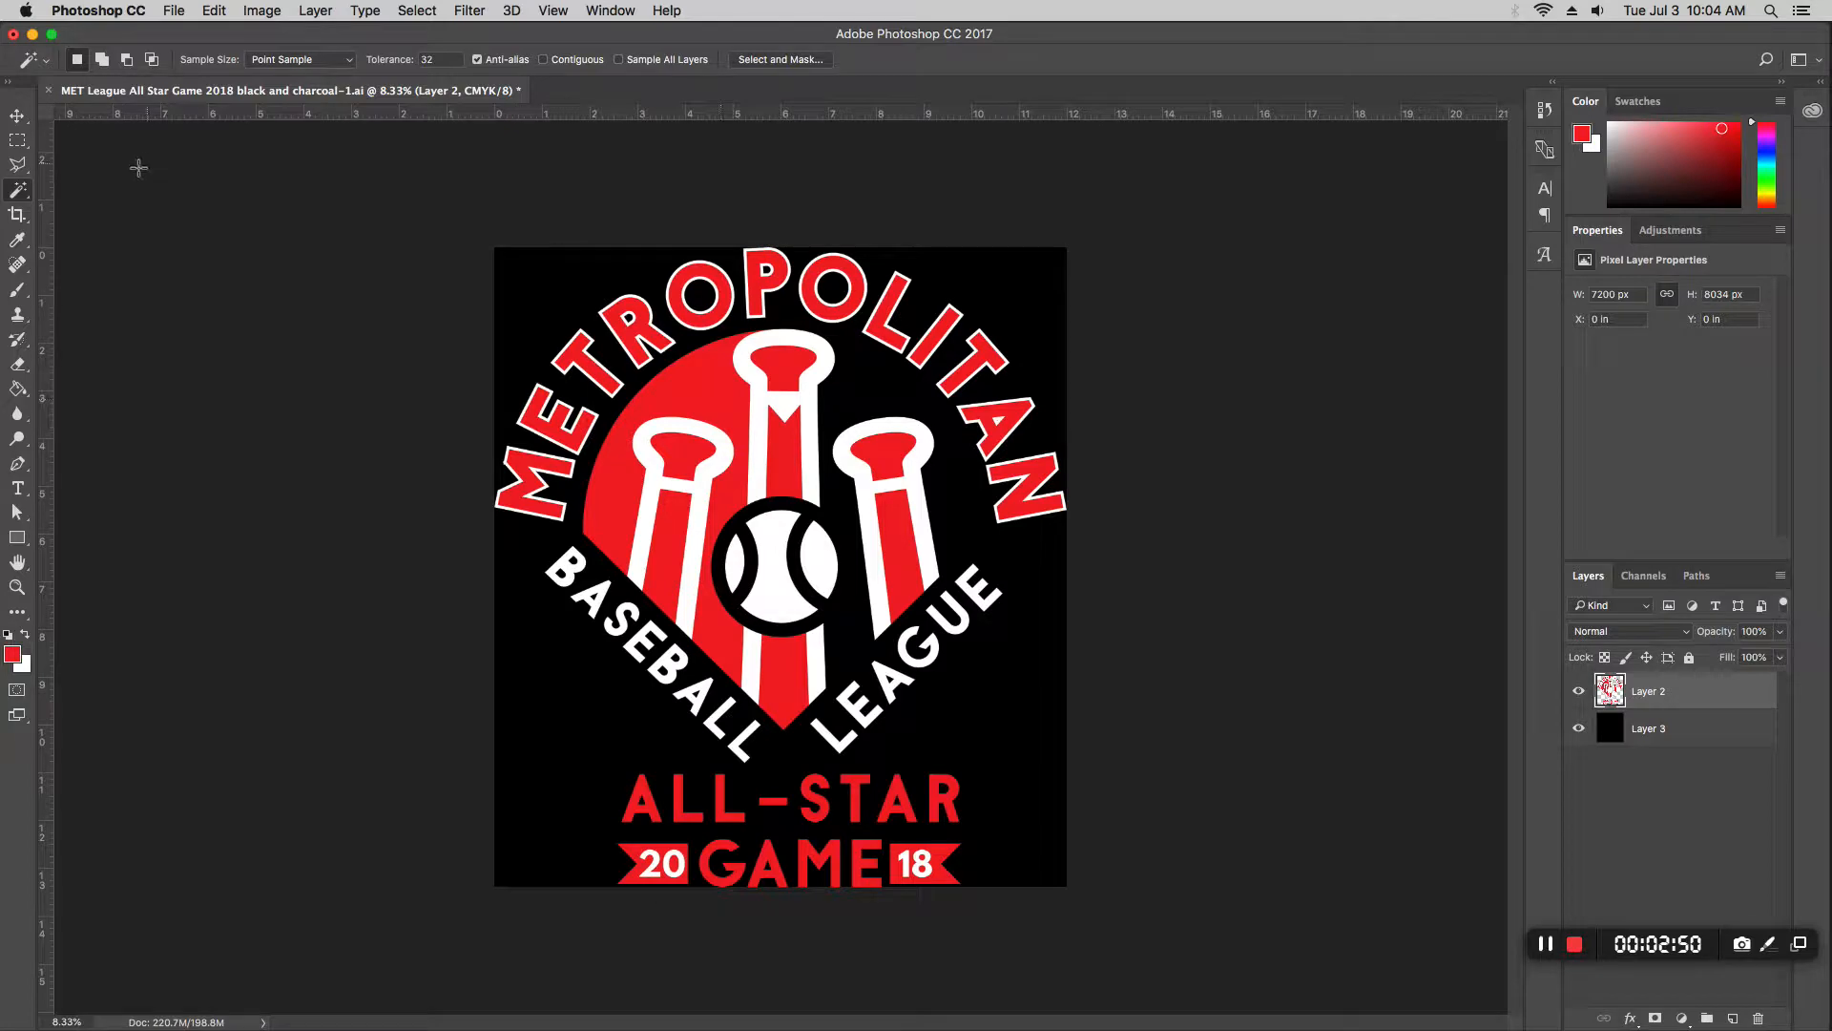
Step: Select all red areas of the artwork layer with the Magic Wand
{"action": "left_click", "coordinate": [893, 573]}
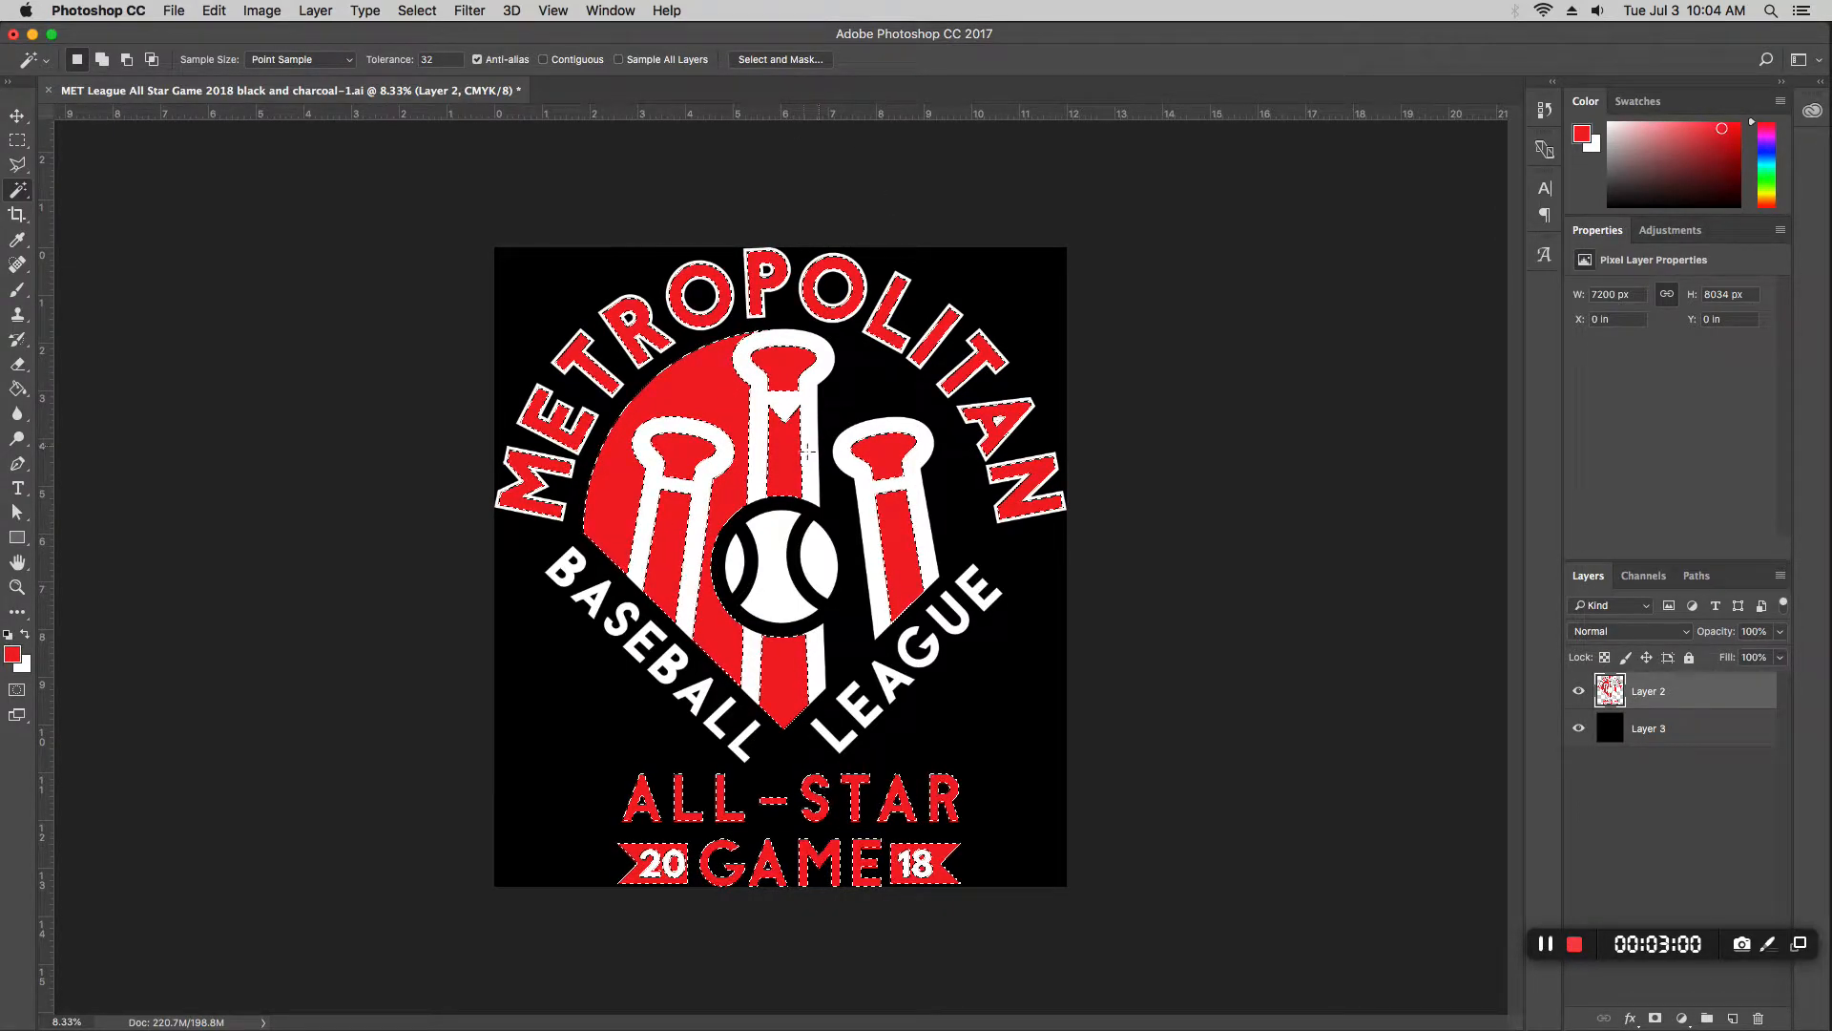
Step: Examine the edges of the red selection up close around the baseball and the middle bat
{"action": "left_click", "coordinate": [474, 7]}
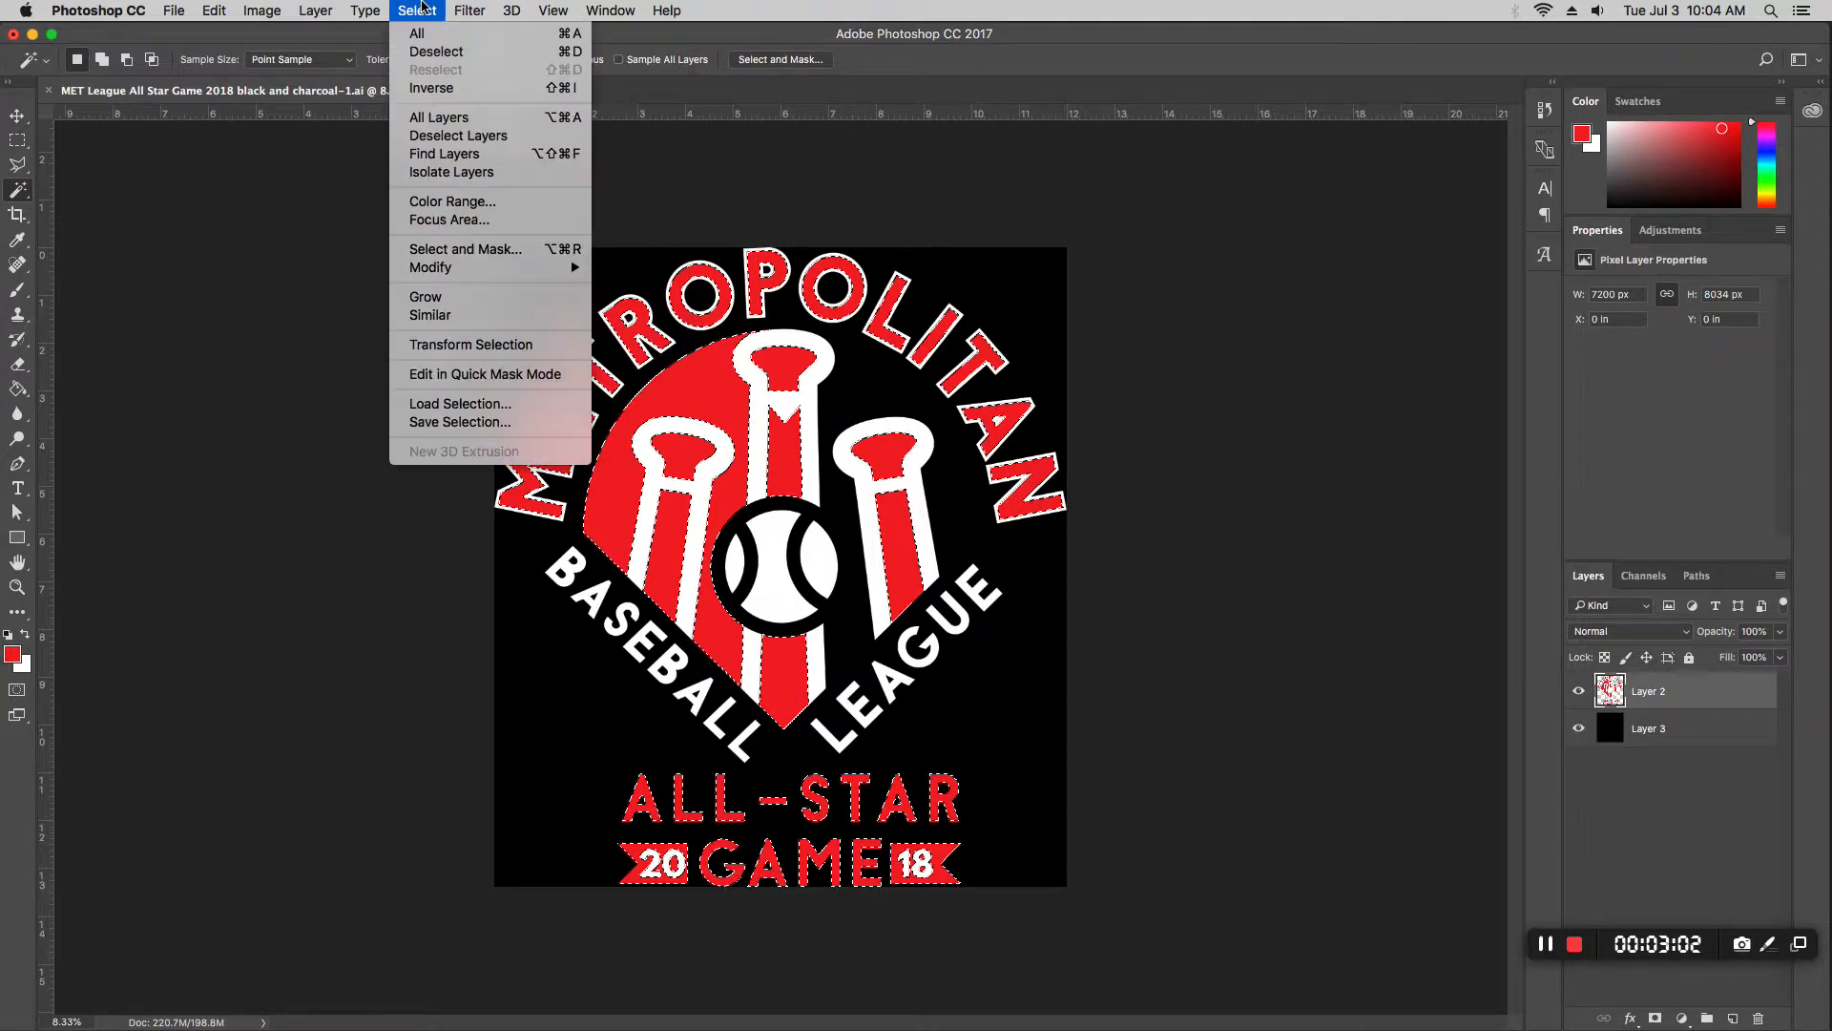
{"action": "left_click", "coordinate": [730, 410]}
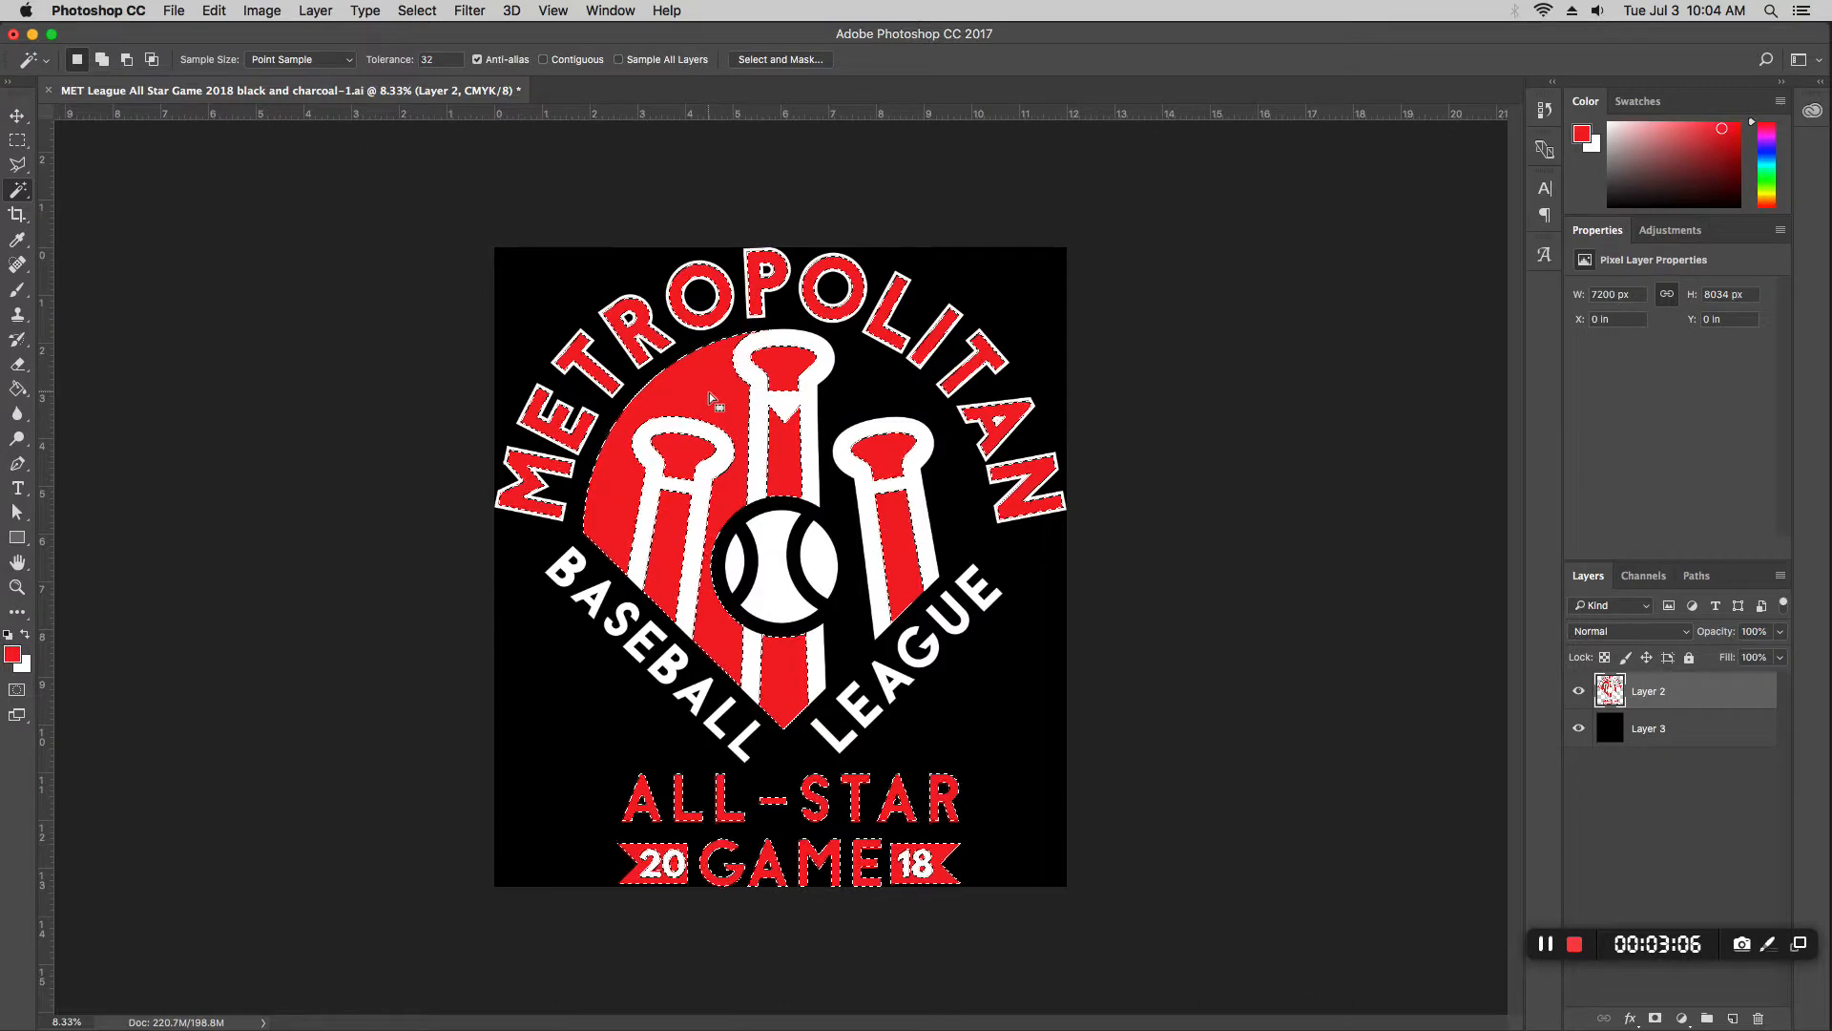
{"action": "key", "text": "super+plus"}
{"action": "key", "text": "super+plus"}
{"action": "key", "text": "super+plus"}
{"action": "key", "text": "super+plus"}
{"action": "key", "text": "super+plus"}
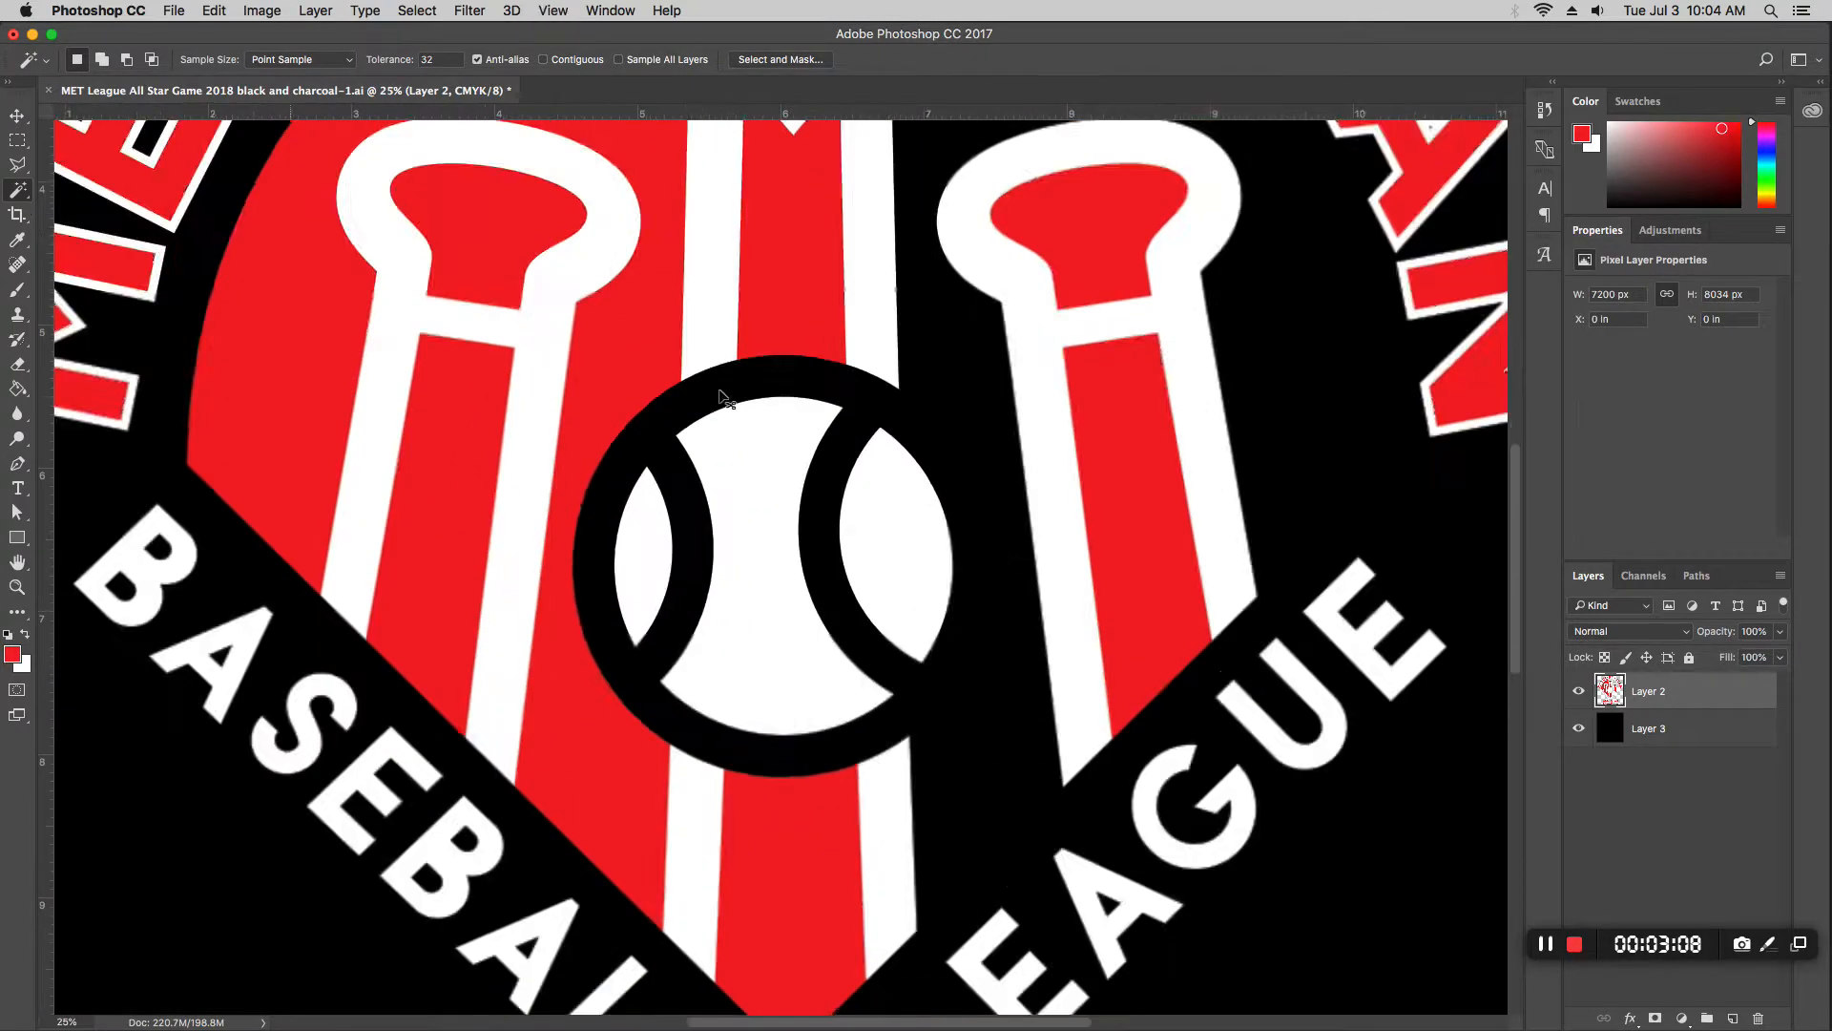
{"action": "key", "text": "super+plus"}
{"action": "scroll", "coordinate": [715, 388], "scroll_direction": "up", "scroll_amount": 5}
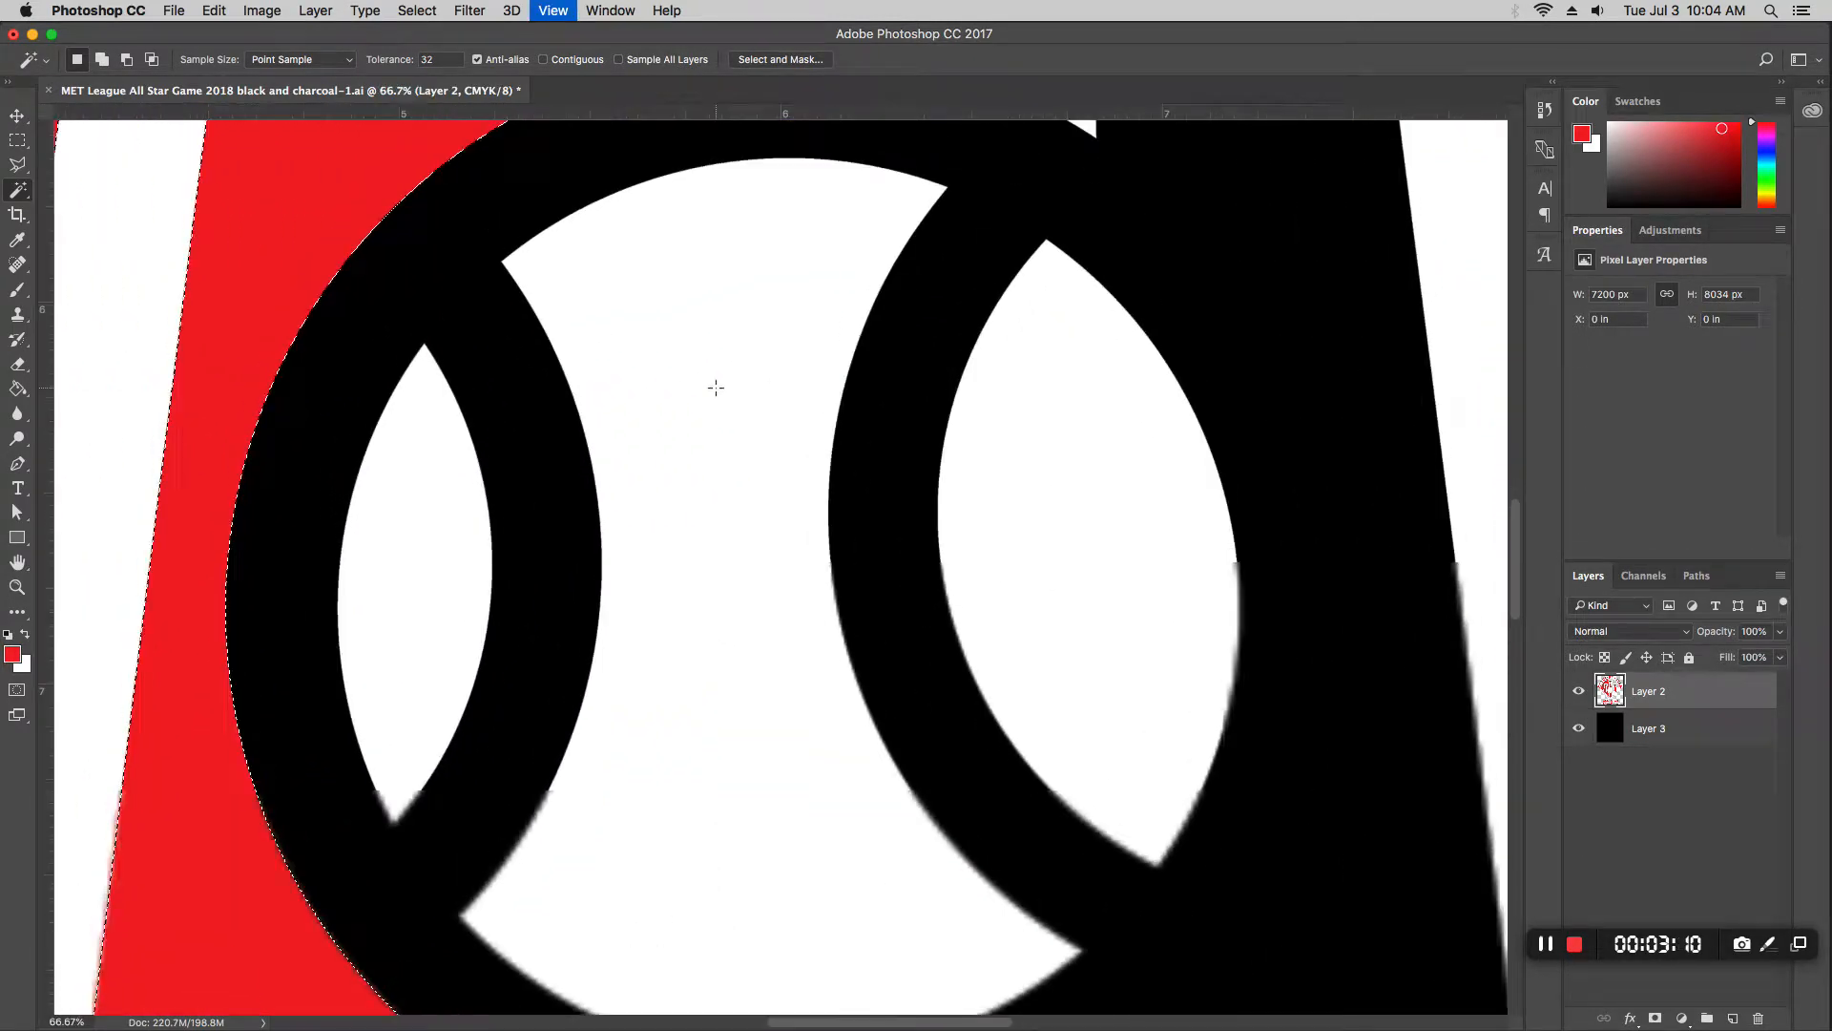
{"action": "scroll", "coordinate": [716, 387], "scroll_direction": "up", "scroll_amount": 15}
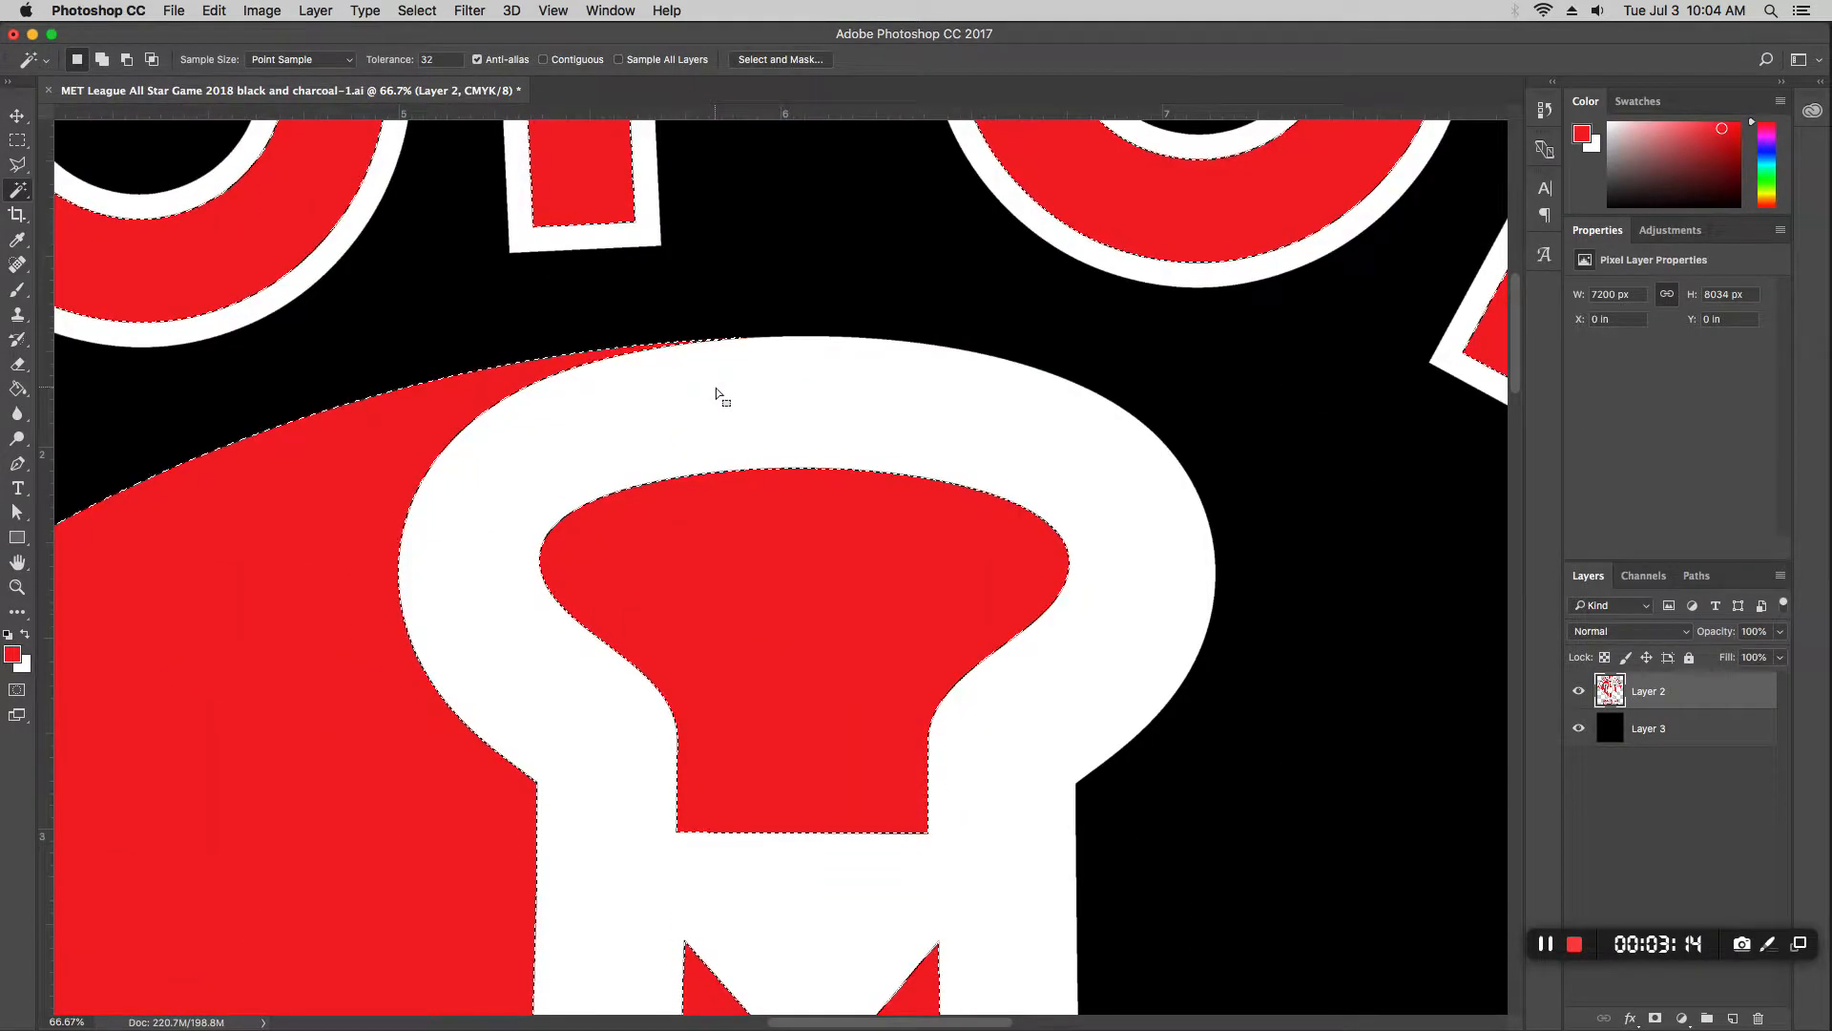
{"action": "key", "text": "super+0"}
{"action": "key", "text": "super+minus"}
{"action": "key", "text": "super+minus"}
{"action": "key", "text": "super+minus"}
{"action": "key", "text": "super+minus"}
{"action": "key", "text": "super+minus"}
{"action": "key", "text": "super+minus"}
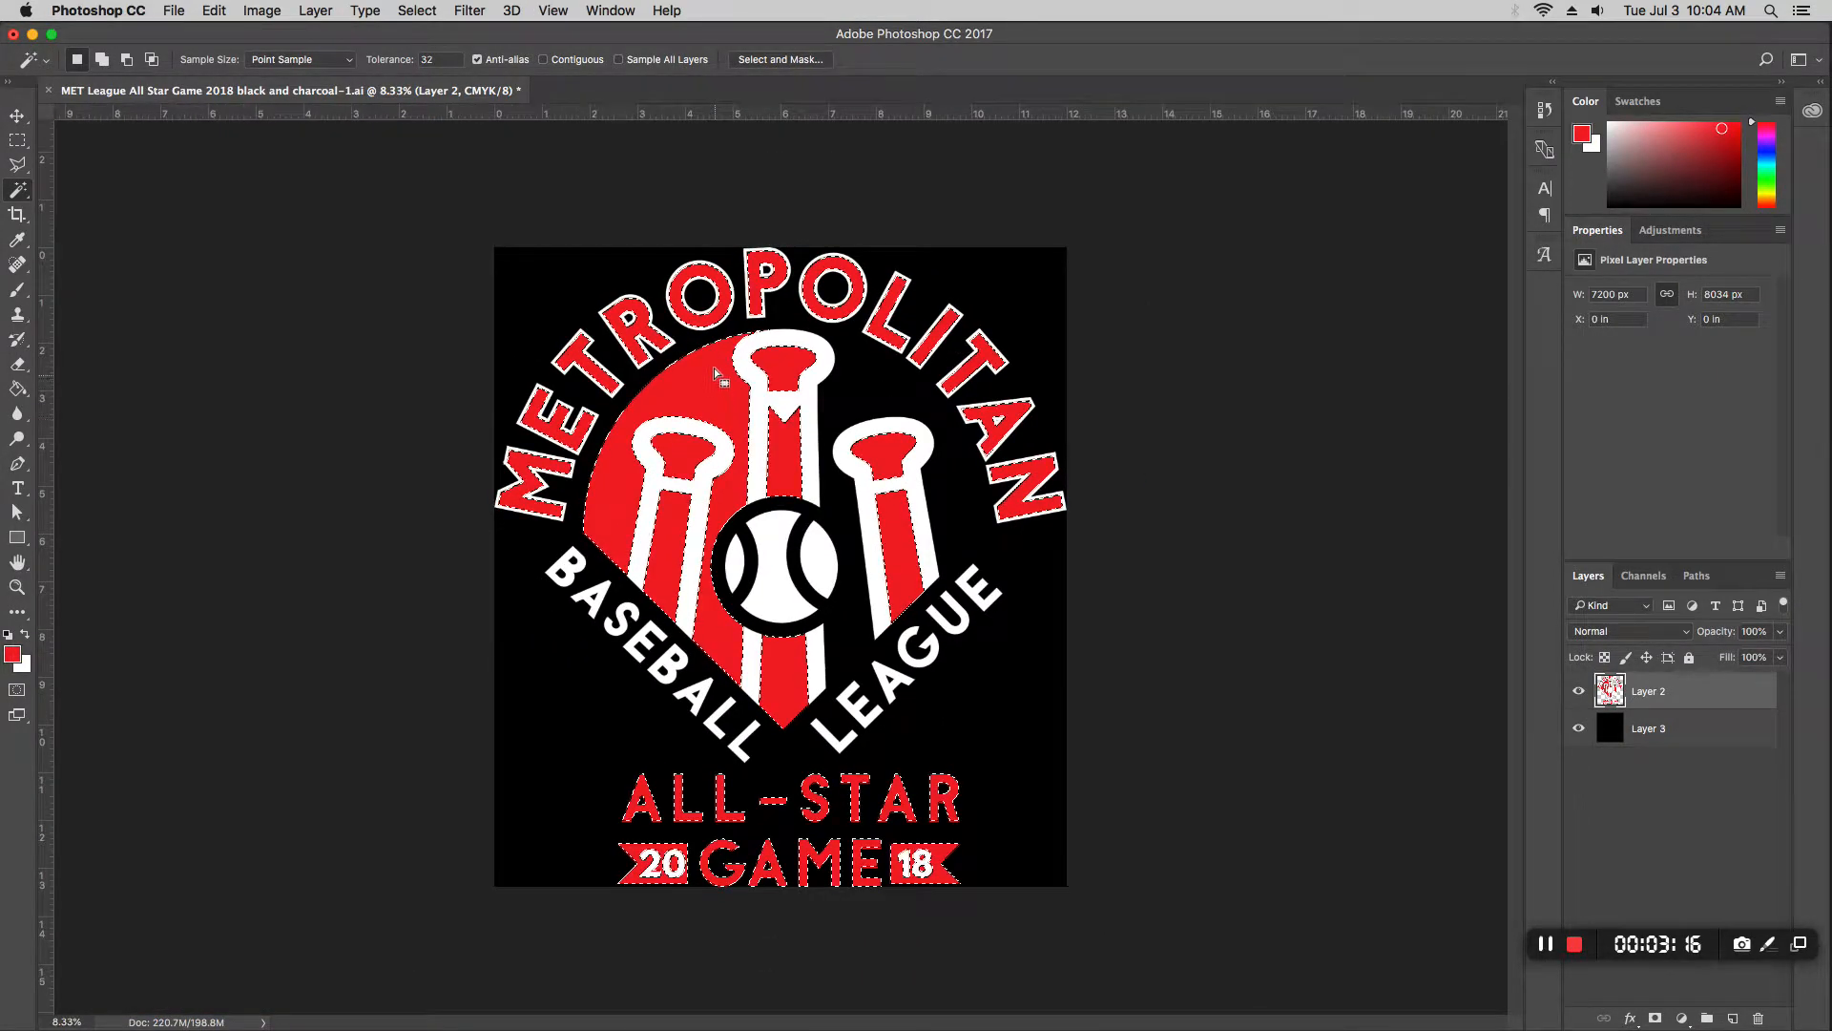
Step: Copy the selected red areas to a new layer and hide the original artwork layer, Layer 2
{"action": "right_click", "coordinate": [714, 368]}
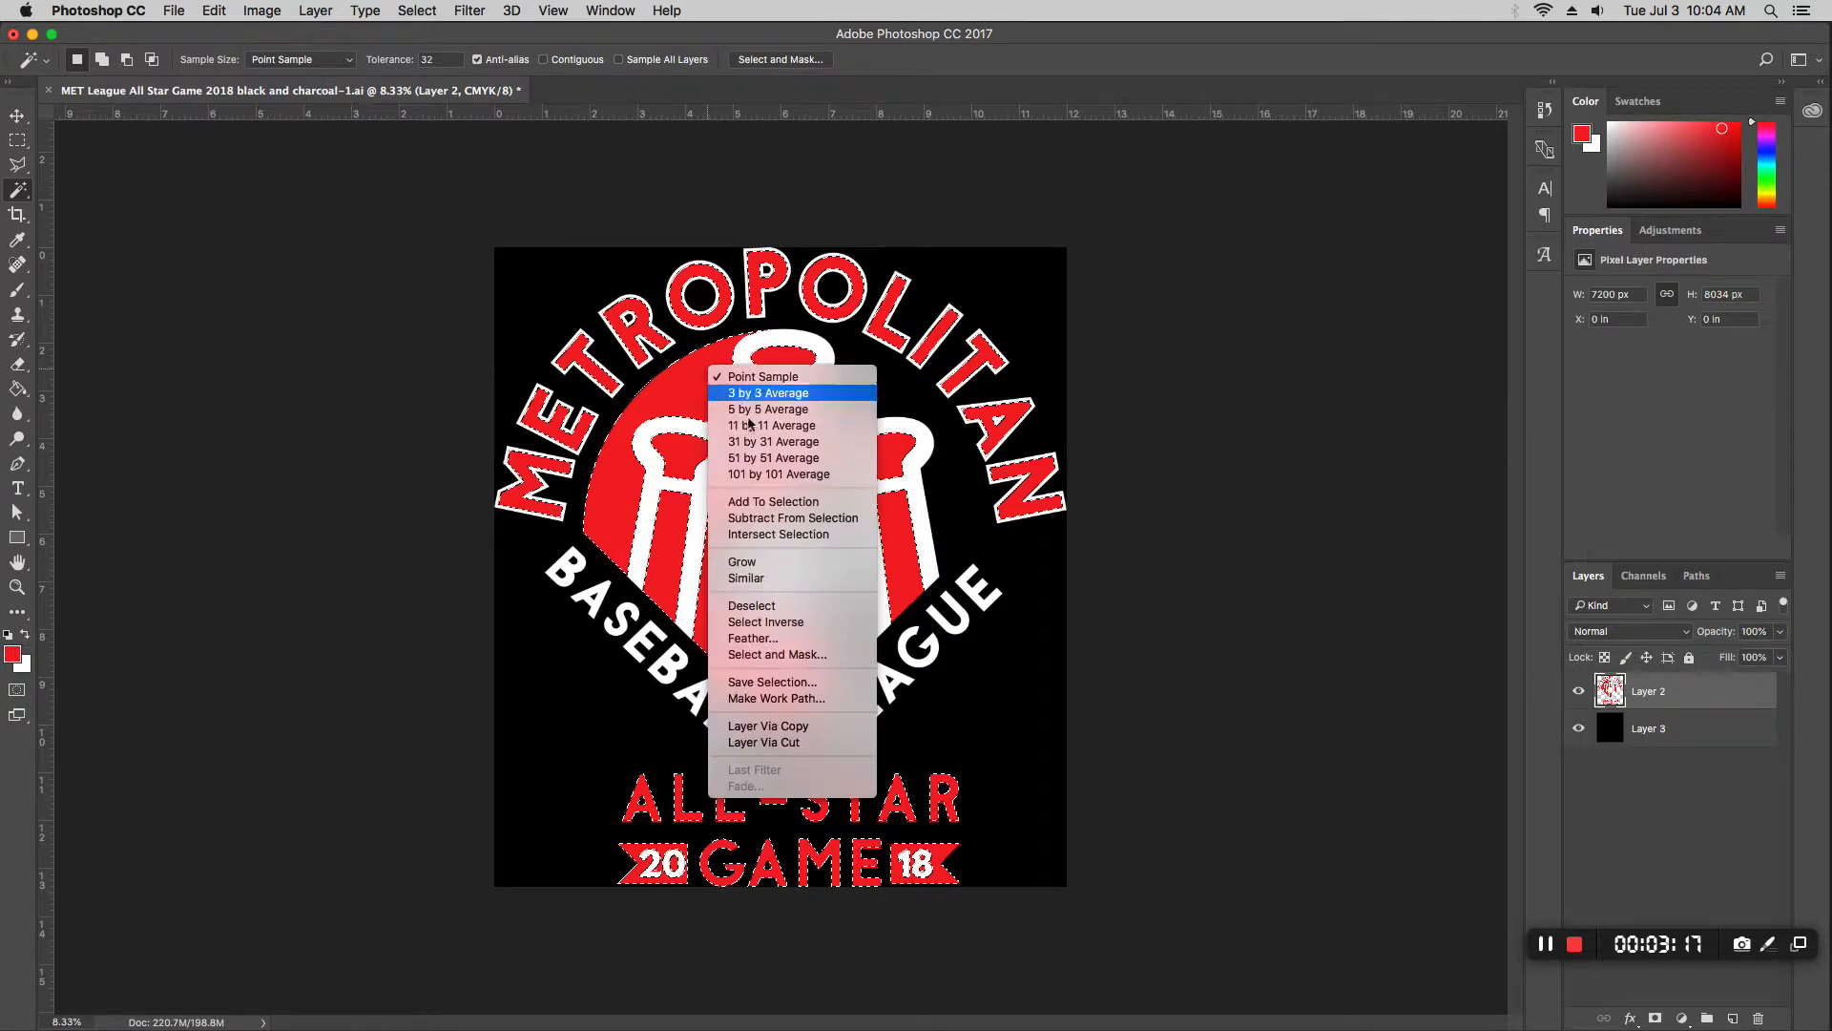
{"action": "left_click", "coordinate": [847, 727]}
{"action": "left_click", "coordinate": [1578, 728]}
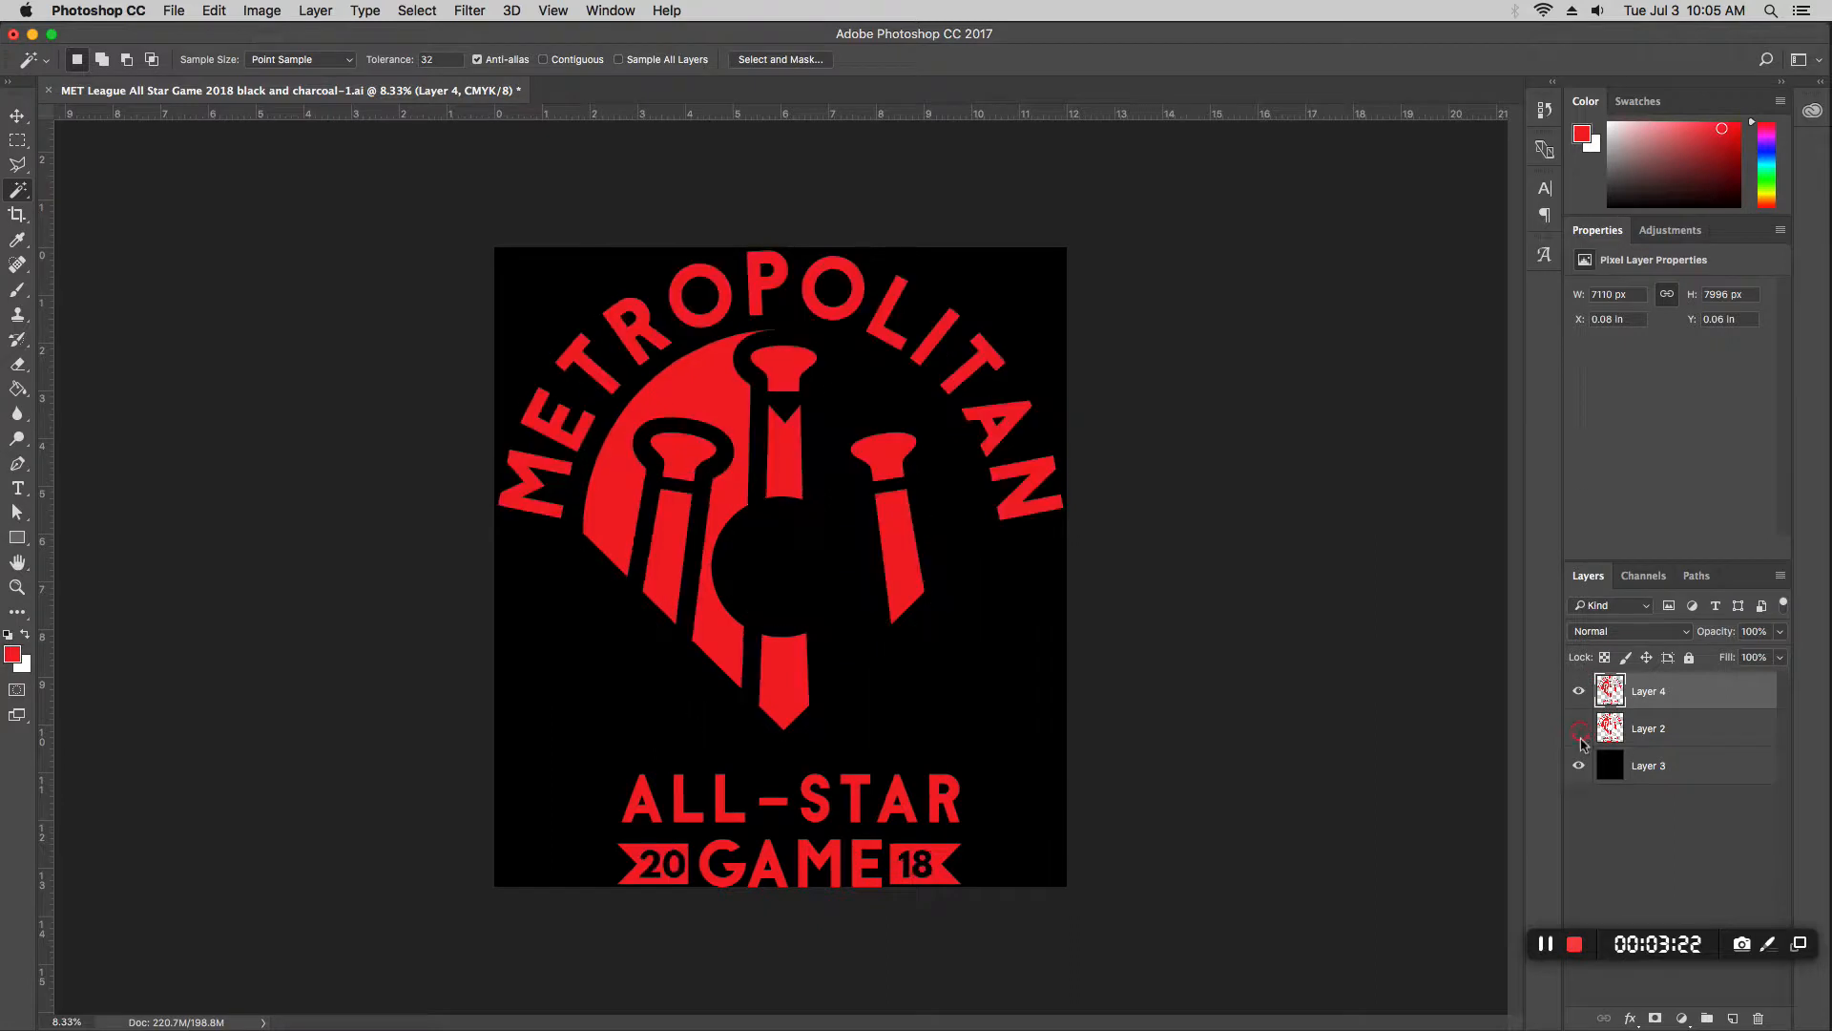
Step: Rename the layer holding the red areas as red and hide it
{"action": "double_click", "coordinate": [1648, 692]}
{"action": "type", "text": "red"}
{"action": "key", "text": "Return"}
{"action": "left_click", "coordinate": [1579, 692]}
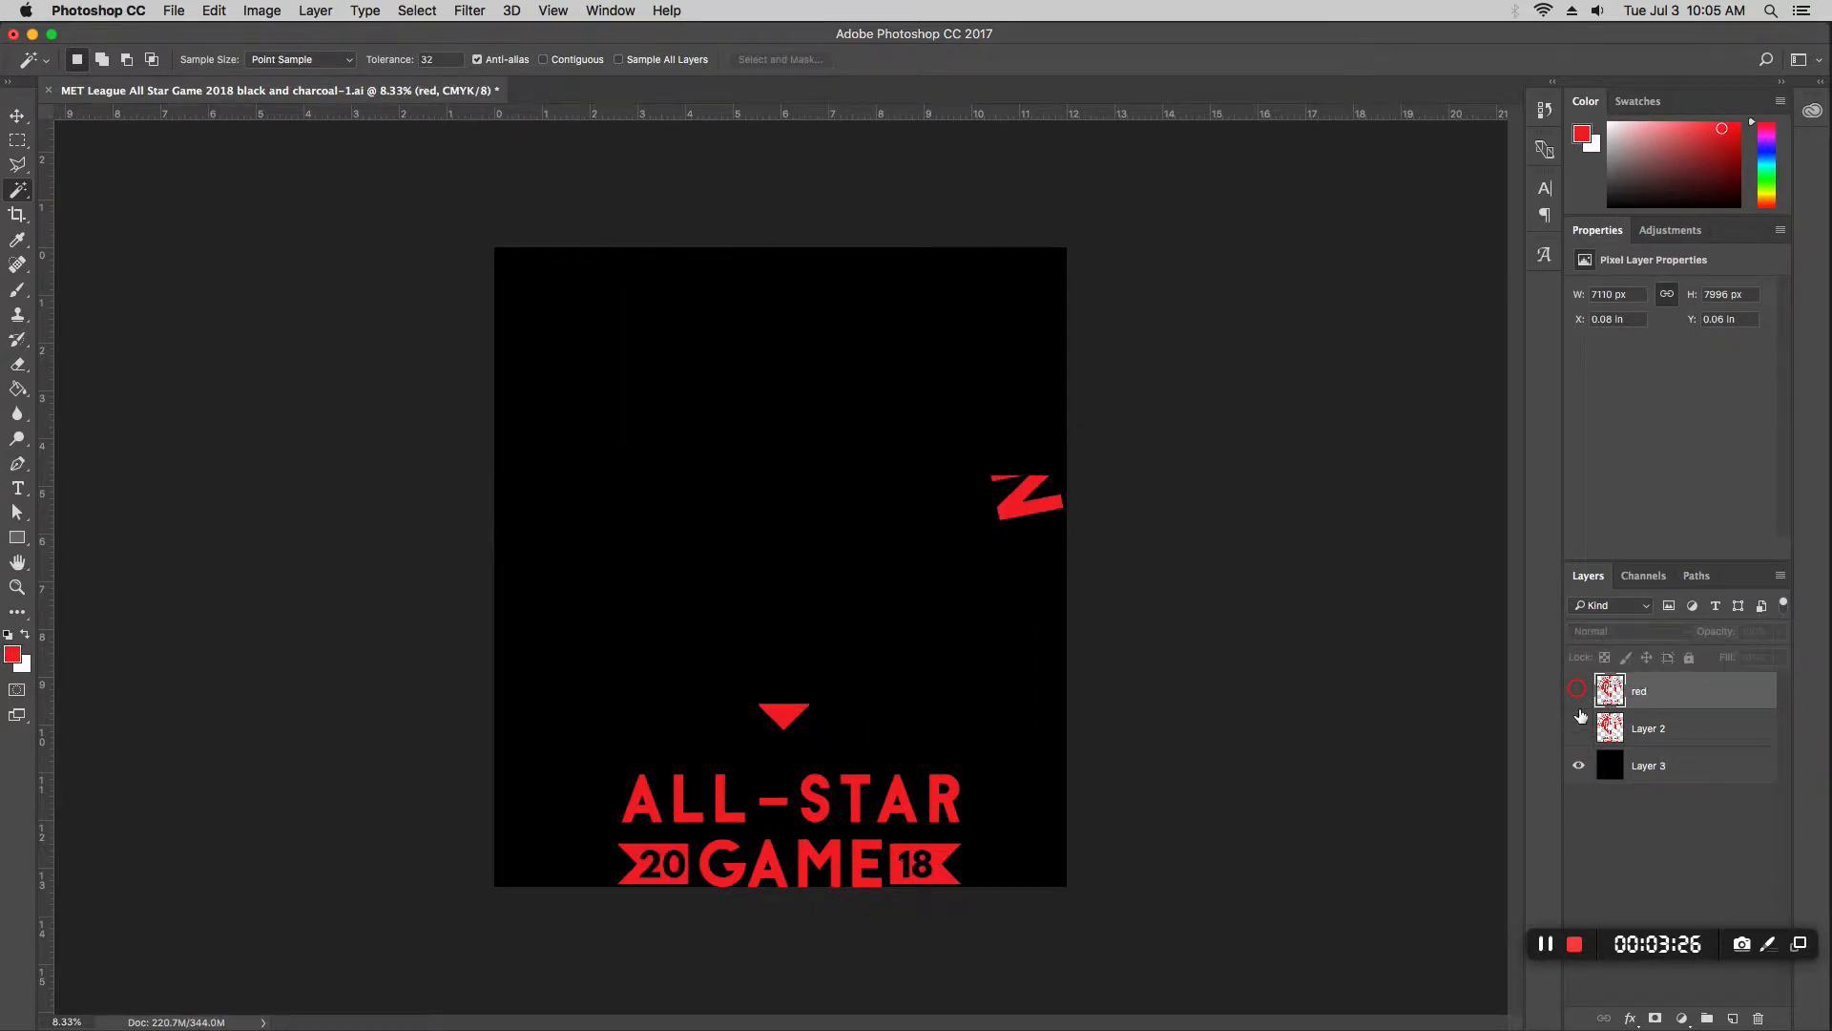
{"action": "left_click", "coordinate": [1579, 692]}
{"action": "left_click", "coordinate": [1579, 692]}
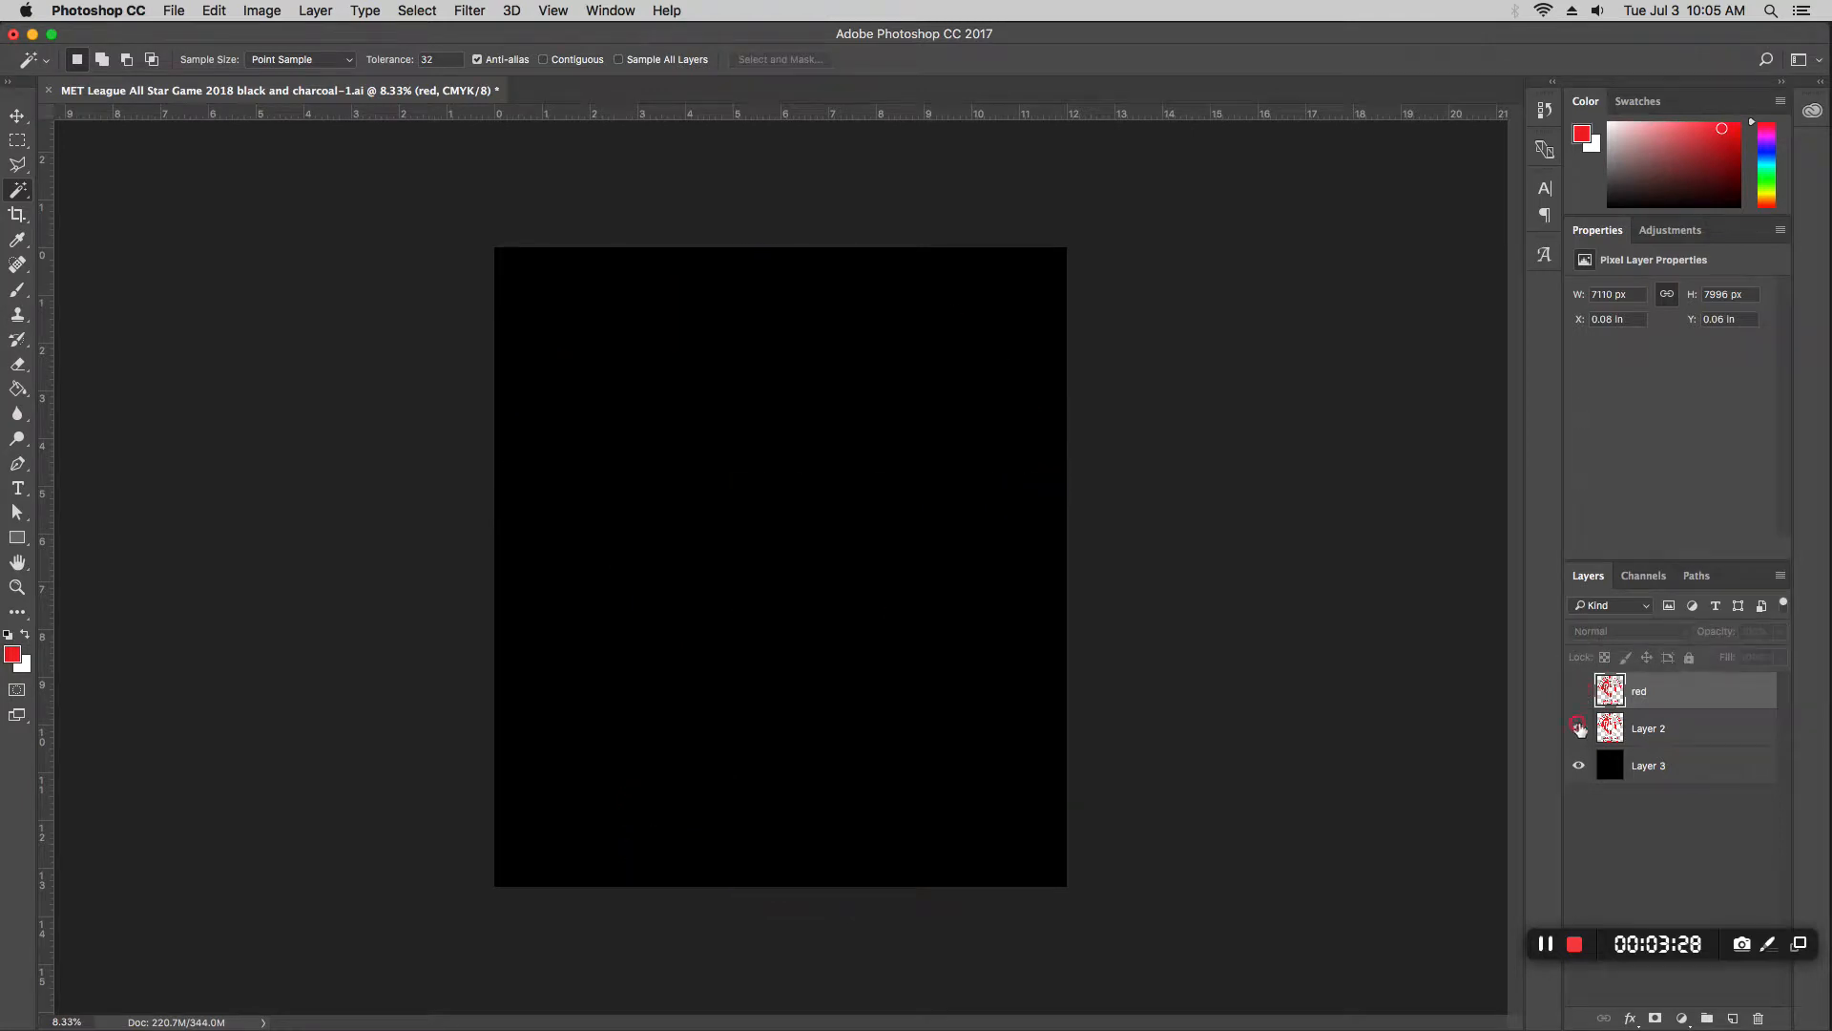
Step: Show Layer 2, select all of its white areas with the Magic Wand and copy them to a new layer
{"action": "left_click", "coordinate": [1578, 728]}
{"action": "left_click", "coordinate": [1724, 733]}
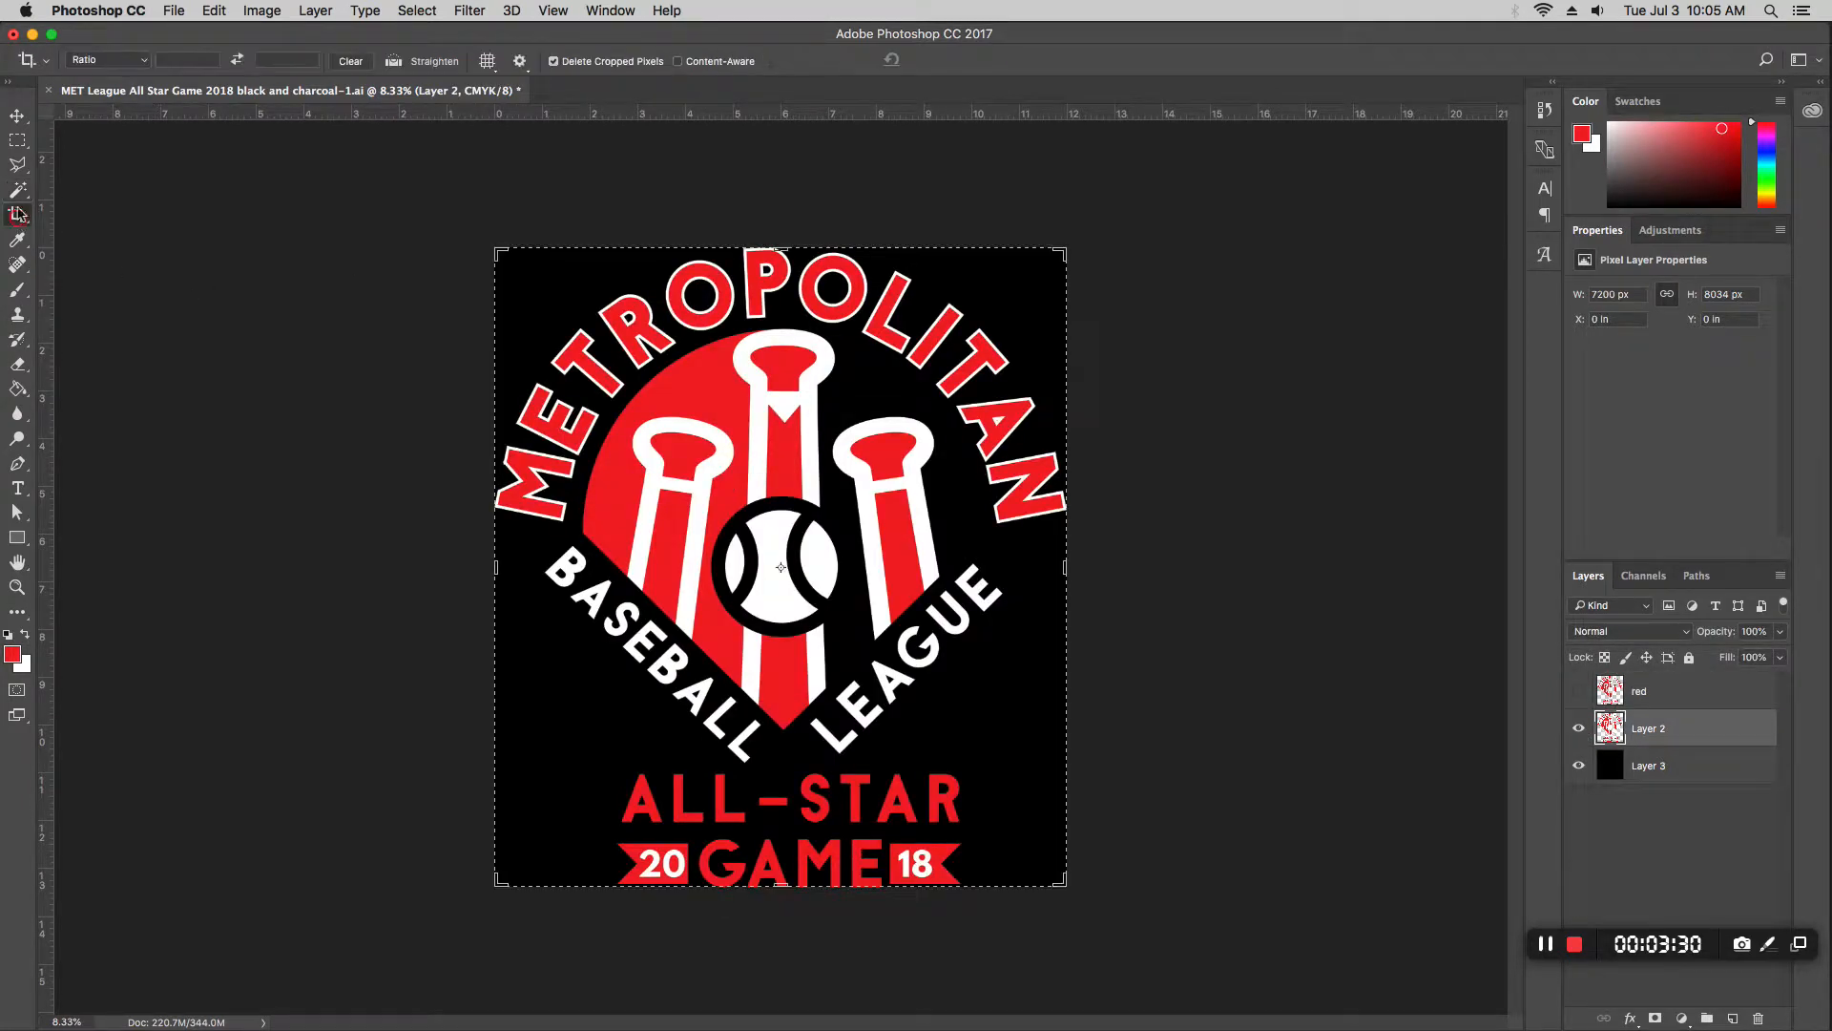
{"action": "left_click", "coordinate": [789, 402]}
{"action": "right_click", "coordinate": [789, 402]}
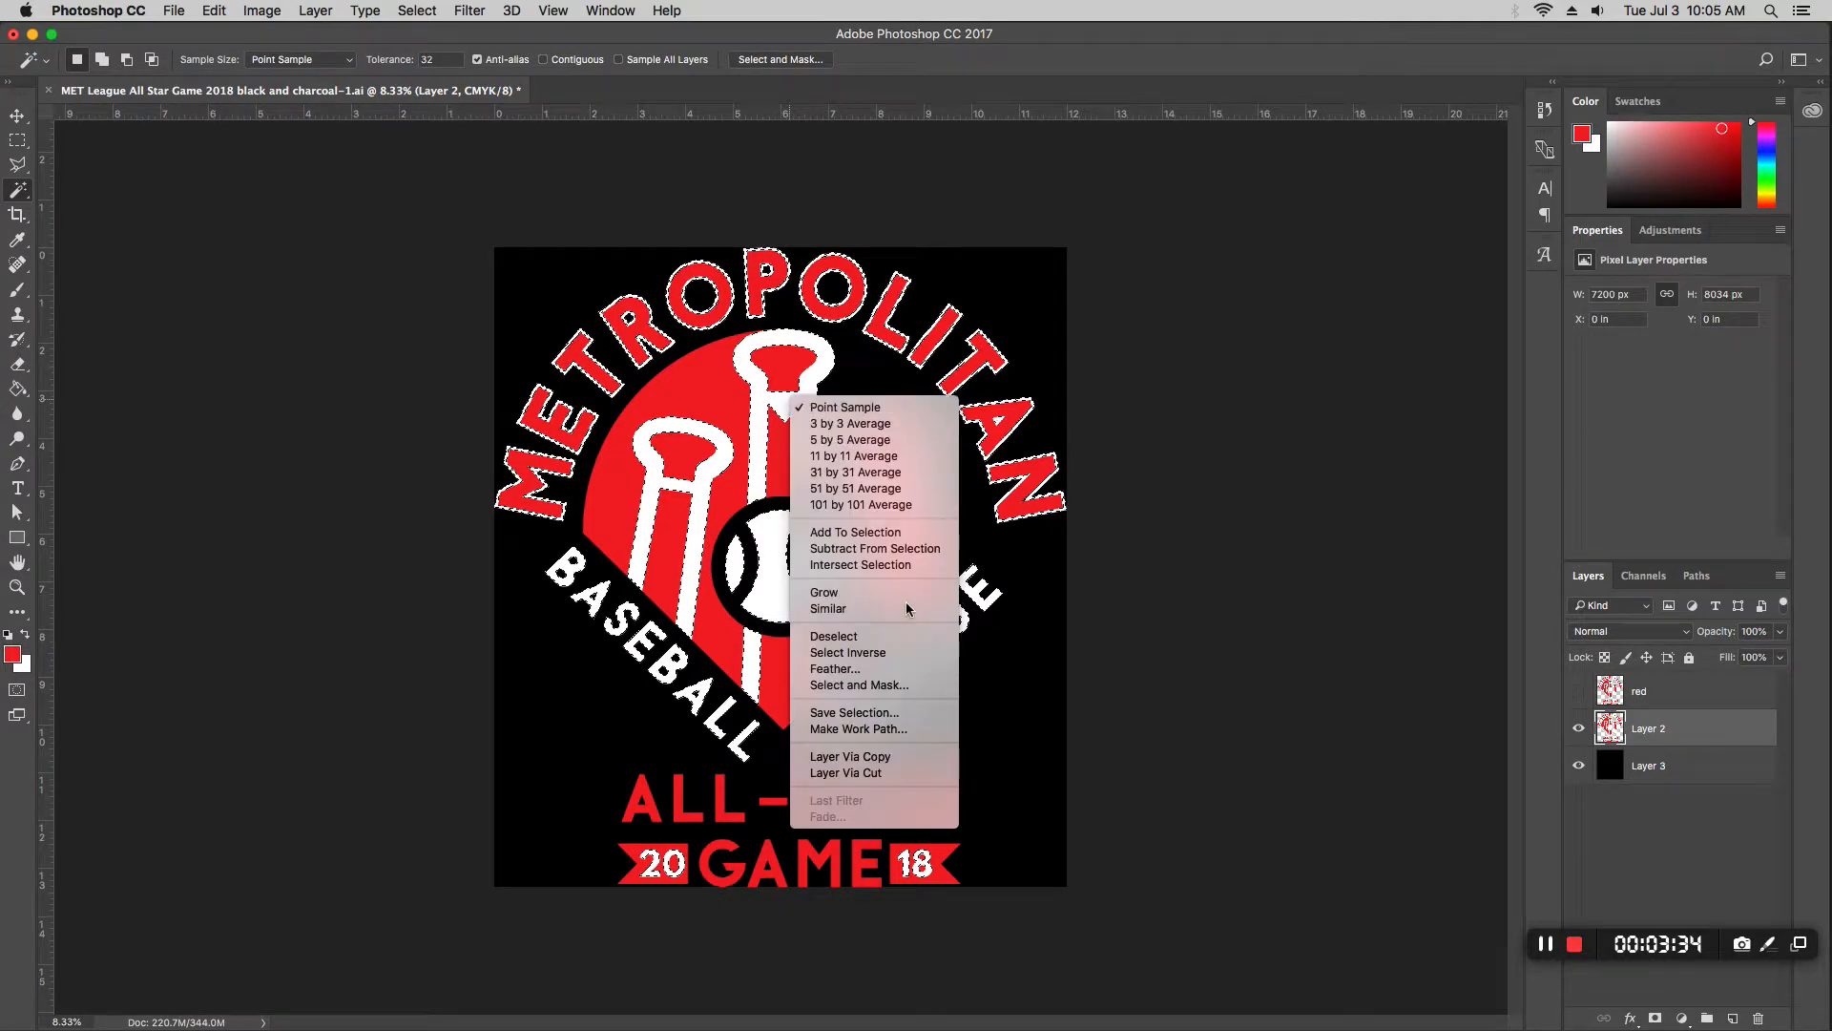
{"action": "left_click", "coordinate": [858, 759]}
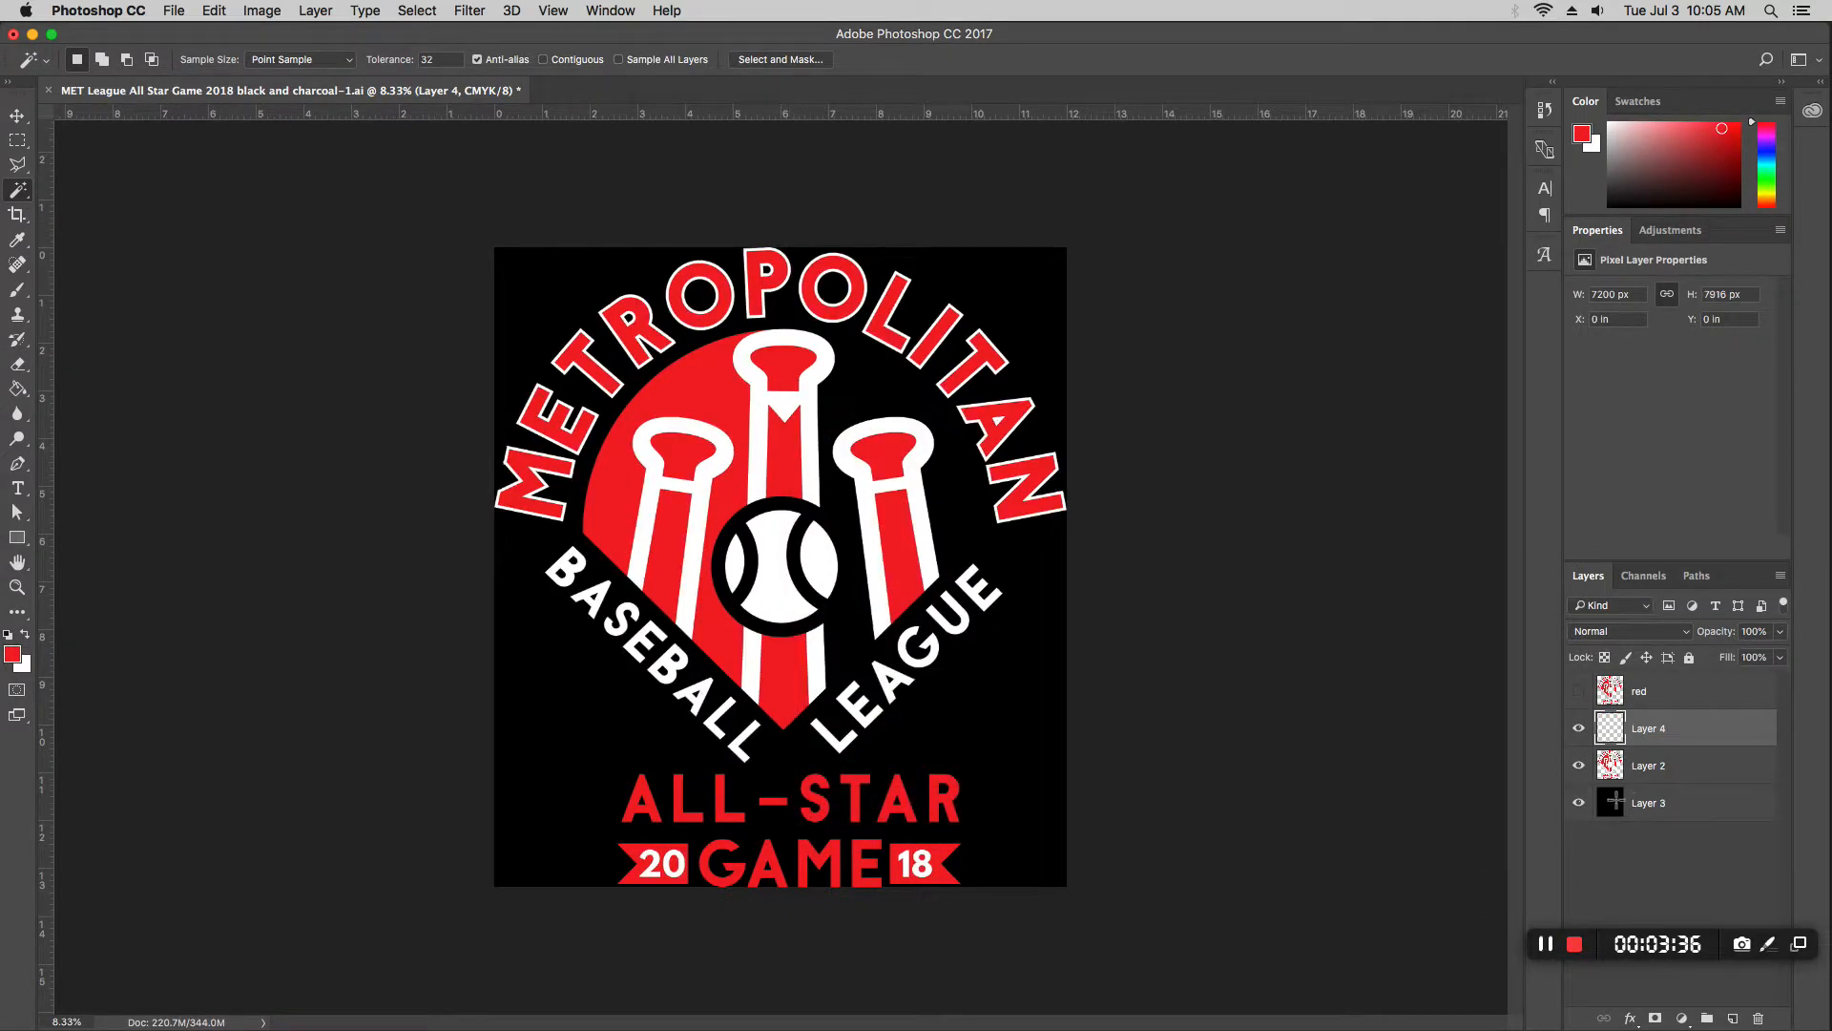
Step: Rename the white copy layer as visable white, hide it, and make Layer 2 the visible active layer
{"action": "left_click", "coordinate": [1578, 766]}
{"action": "double_click", "coordinate": [1656, 728]}
{"action": "type", "text": "w"}
{"action": "type", "text": "isable white"}
{"action": "key", "text": "Return"}
{"action": "left_click_drag", "start_coordinate": [1578, 729], "coordinate": [1587, 777]}
{"action": "left_click", "coordinate": [1706, 767]}
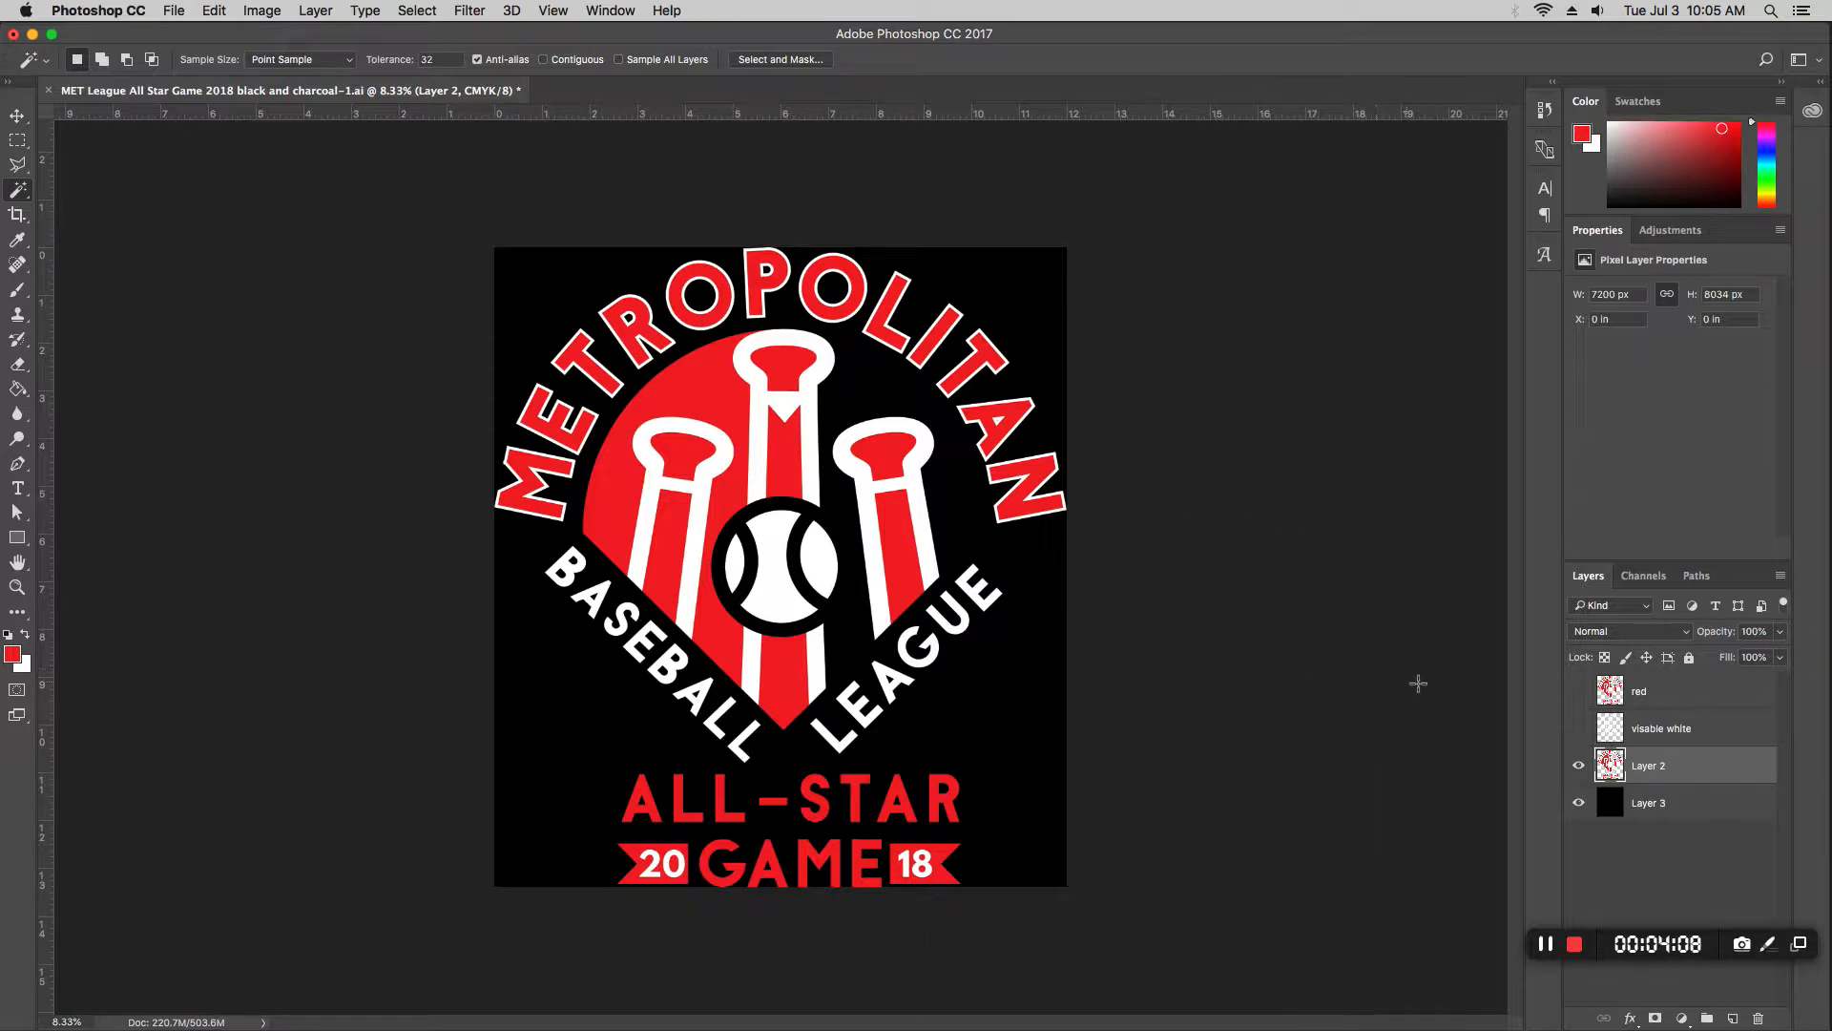
{"action": "left_click", "coordinate": [1580, 766]}
{"action": "left_click", "coordinate": [1579, 767]}
{"action": "left_click", "coordinate": [1579, 765]}
{"action": "left_click", "coordinate": [1579, 765]}
Step: Apply a white Color Overlay layer style to Layer 2
{"action": "left_click", "coordinate": [1730, 771]}
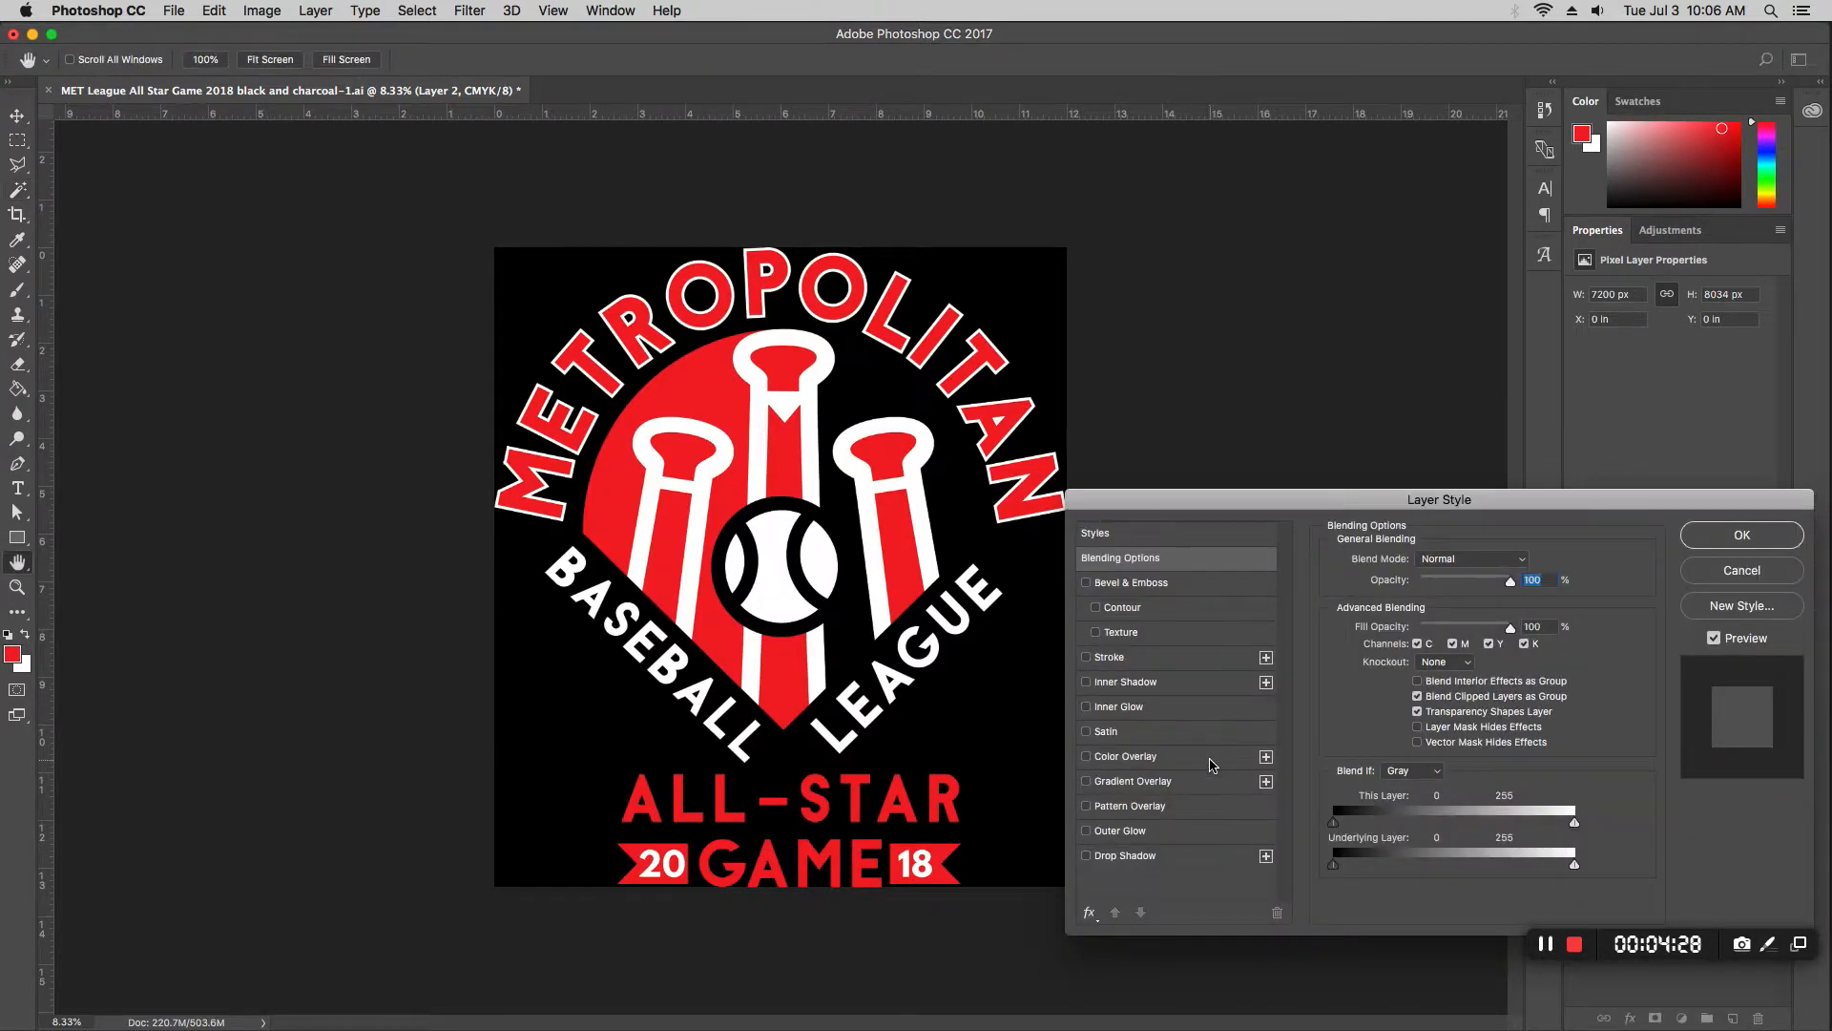
{"action": "left_click", "coordinate": [1210, 758]}
{"action": "left_click", "coordinate": [1519, 563]}
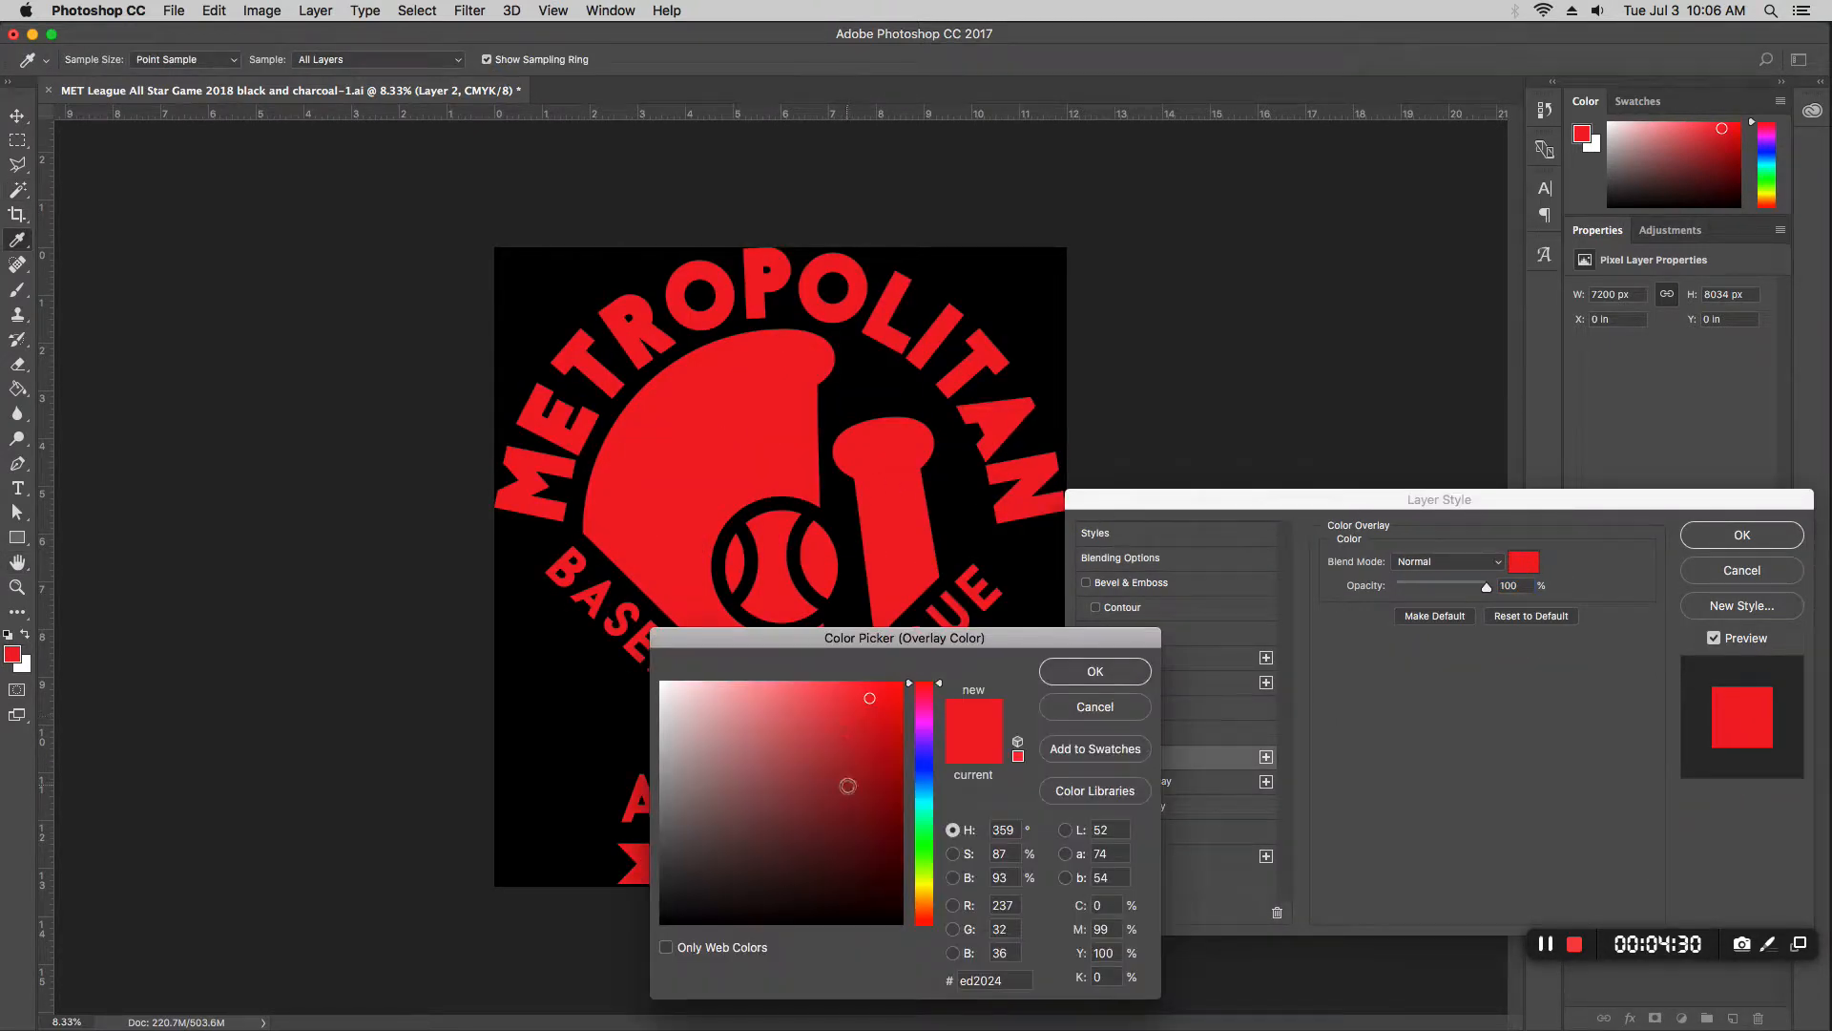
{"action": "left_click_drag", "start_coordinate": [840, 773], "coordinate": [295, 350]}
{"action": "key", "text": "Return"}
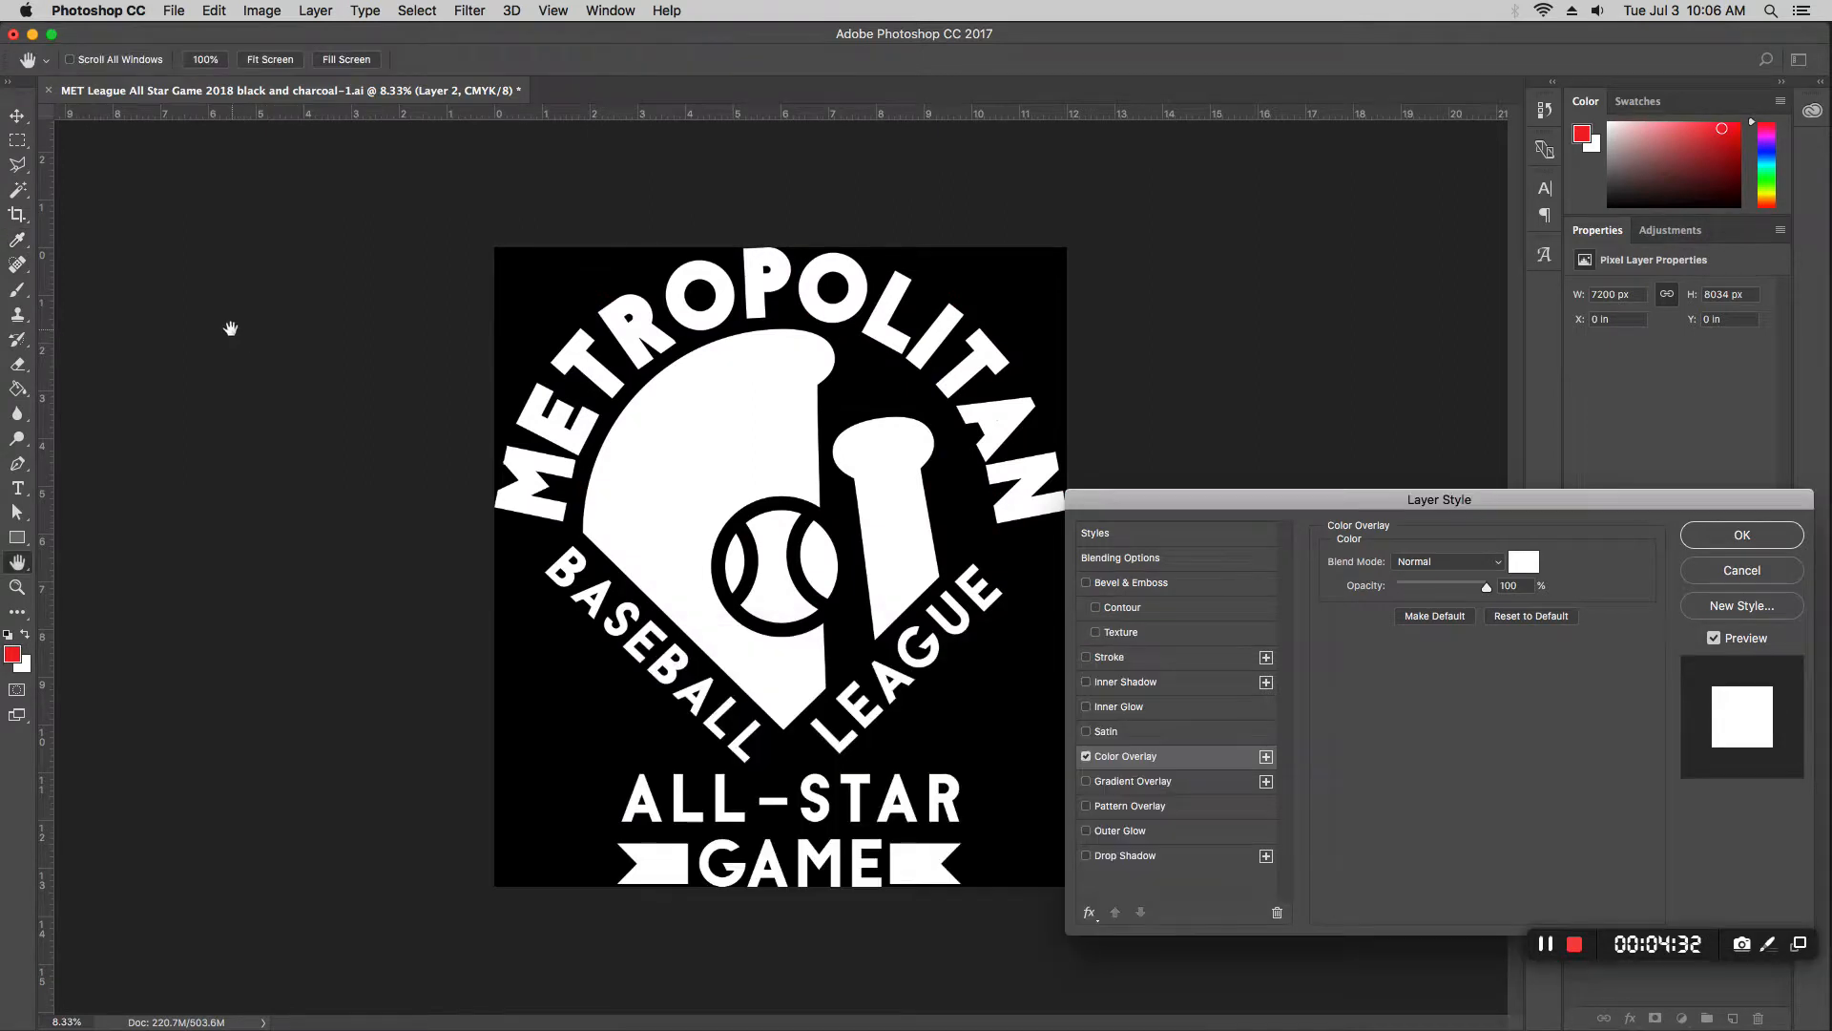
{"action": "key", "text": "Return"}
Step: Select all the pixels of Layer 2 as the base for the underbase
{"action": "right_click", "coordinate": [1607, 769]}
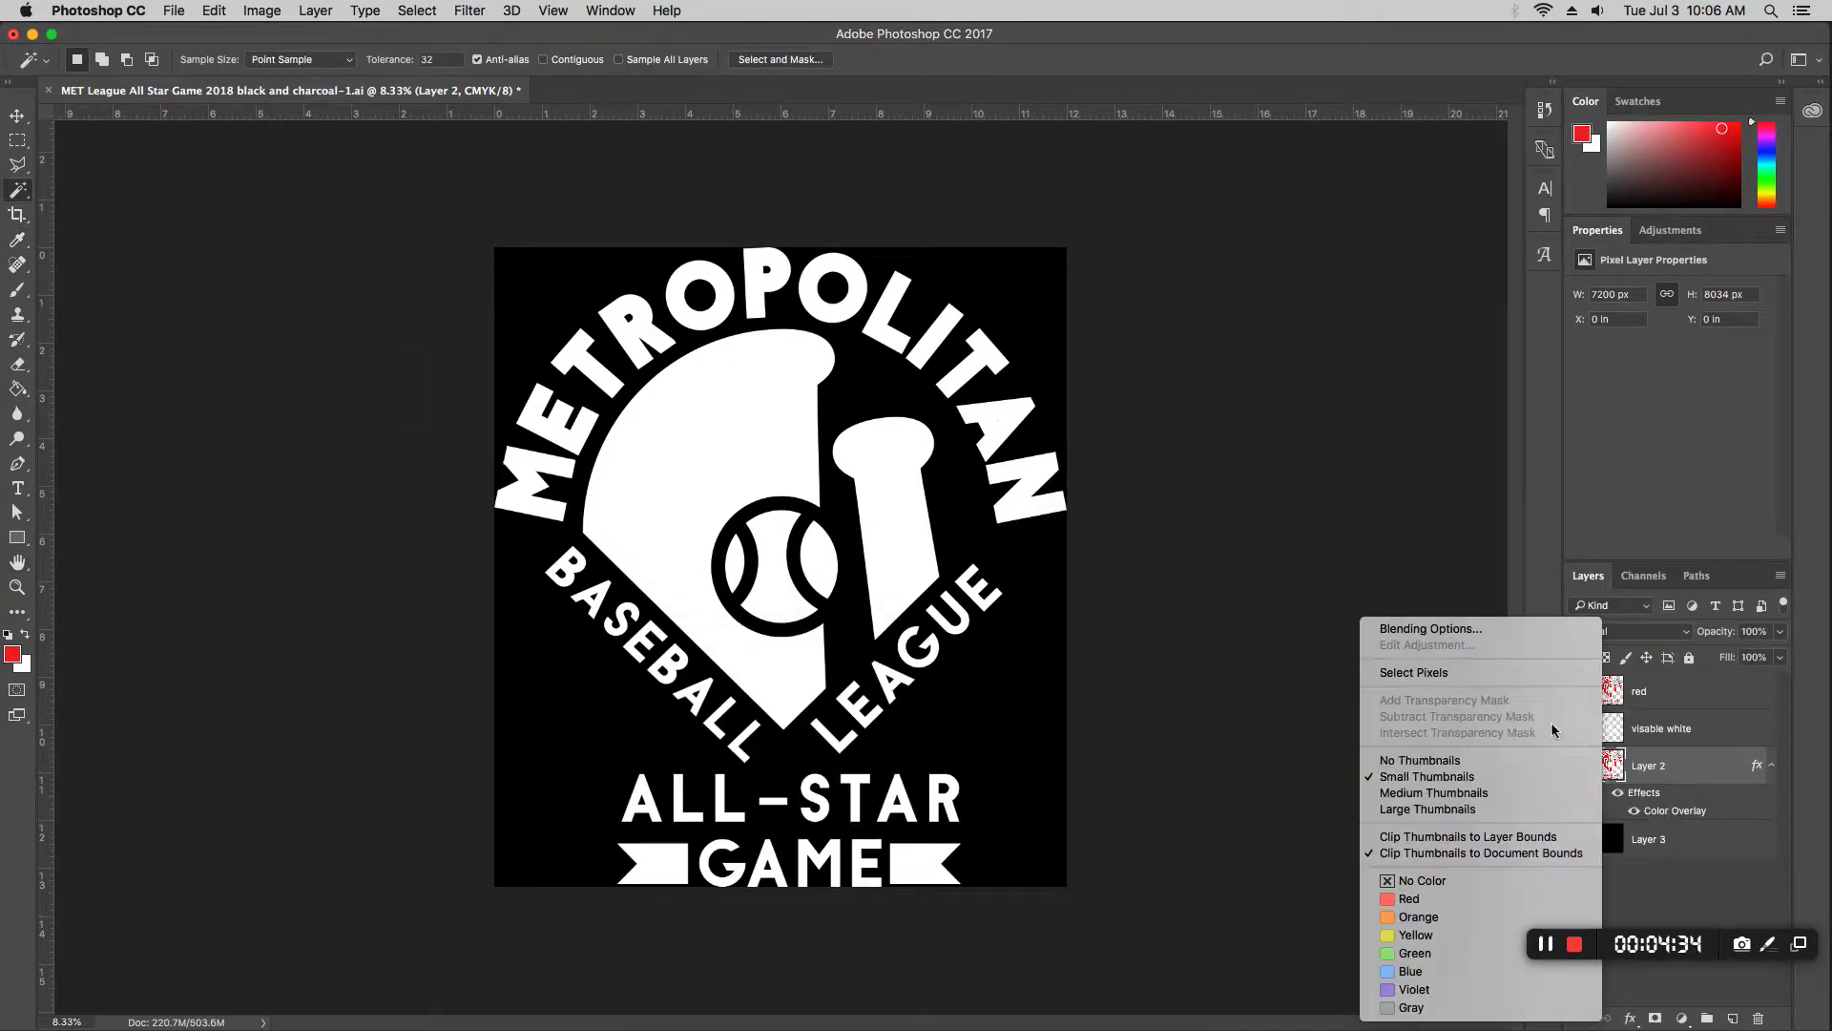
{"action": "right_click", "coordinate": [1623, 769]}
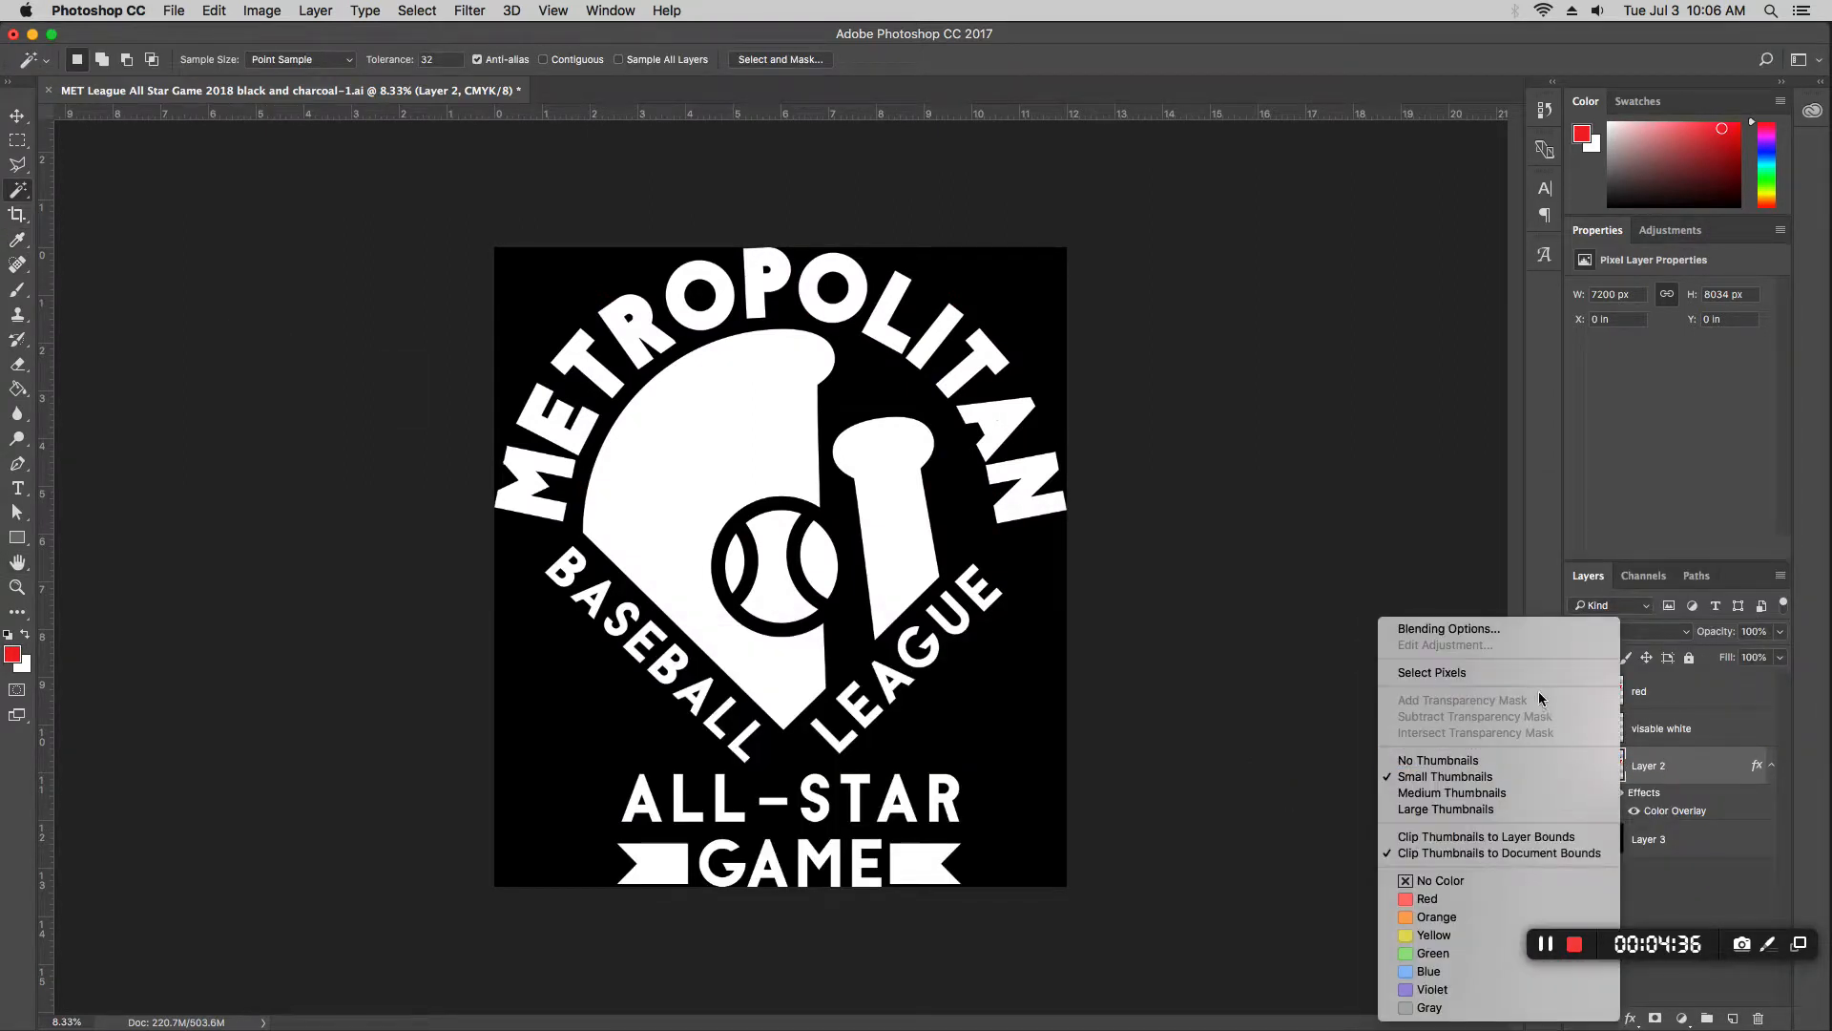
{"action": "left_click", "coordinate": [1538, 678]}
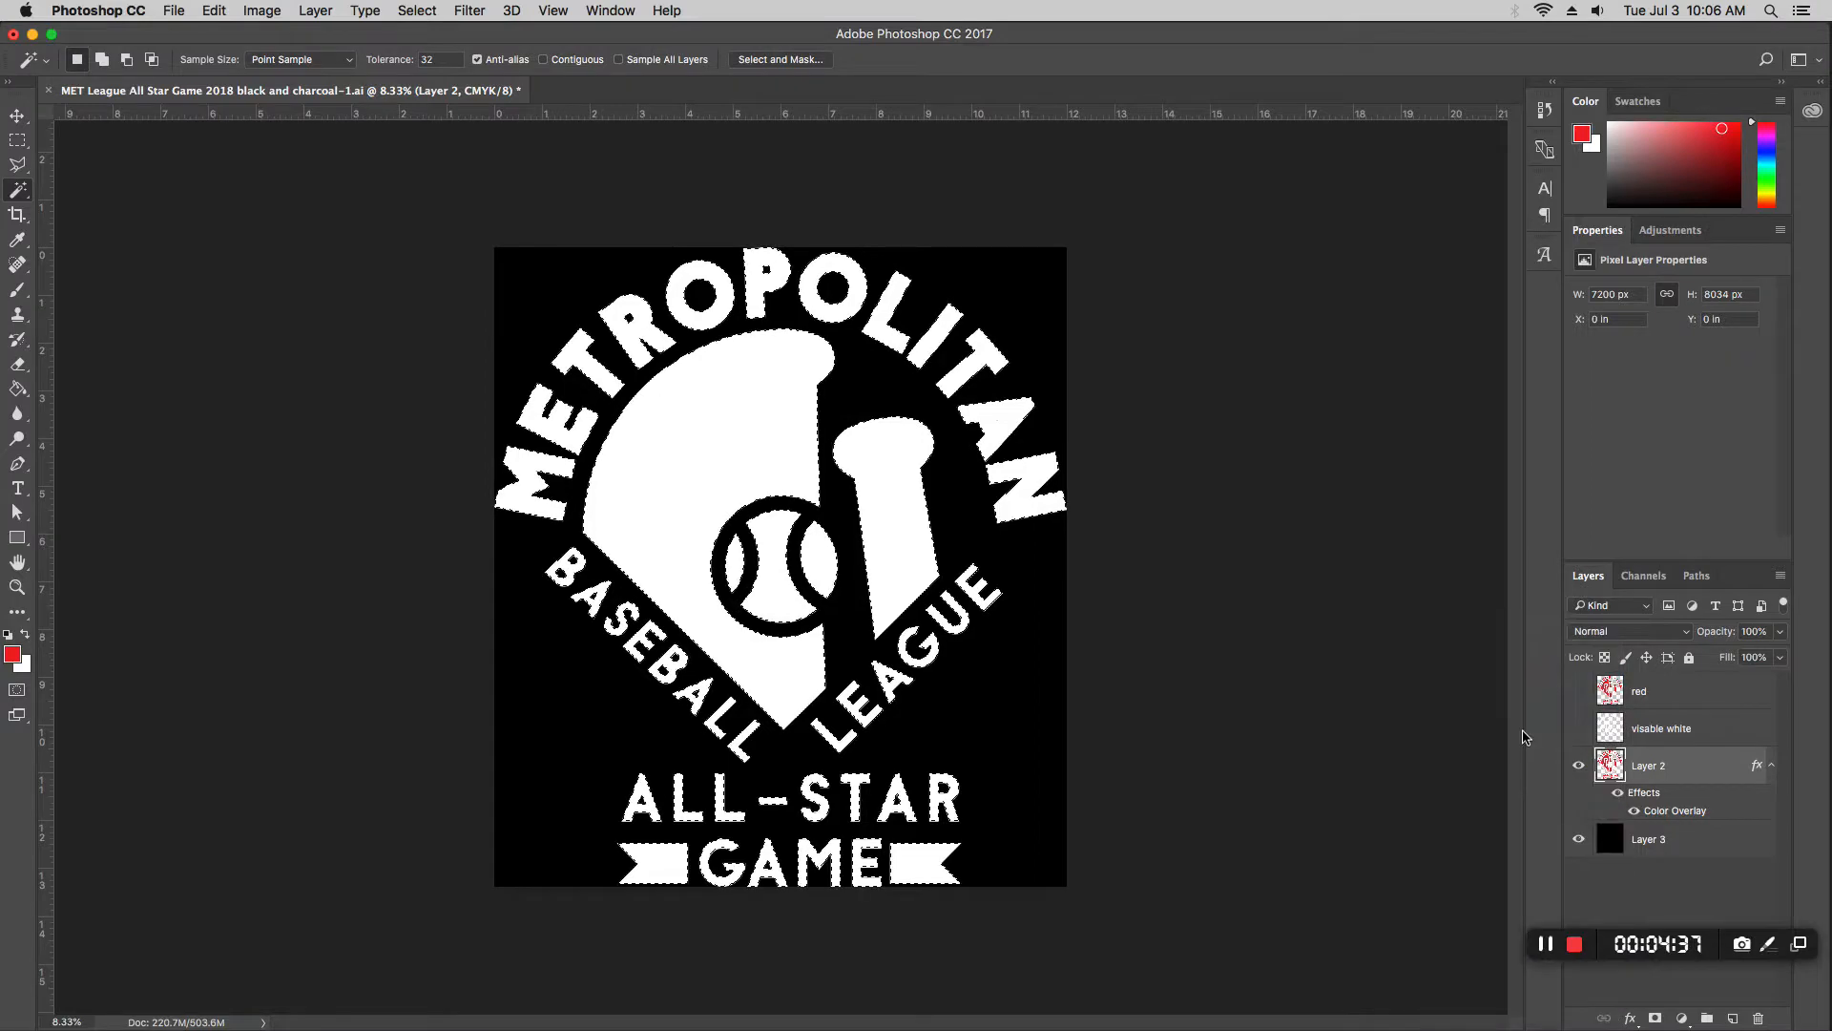
Step: Contract the Layer 2 pixel selection by 4 pixels
{"action": "left_click", "coordinate": [419, 10]}
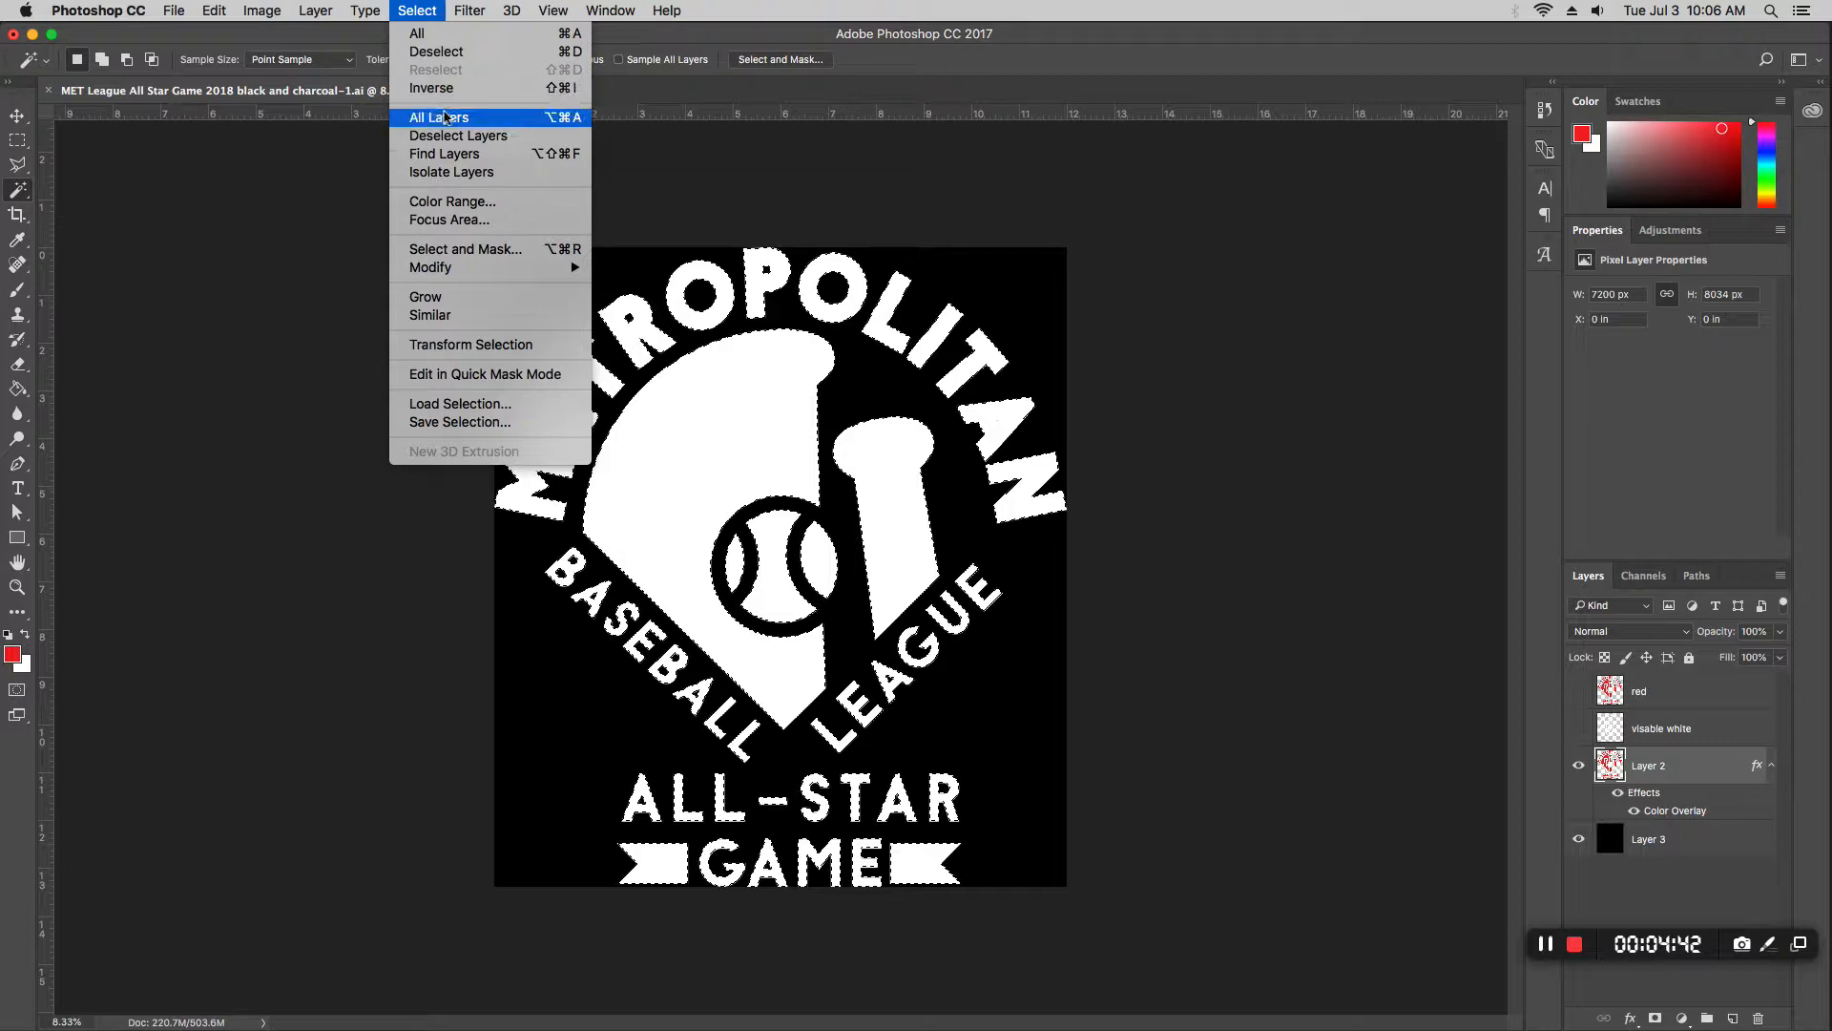
{"action": "mouse_move", "coordinate": [489, 274]}
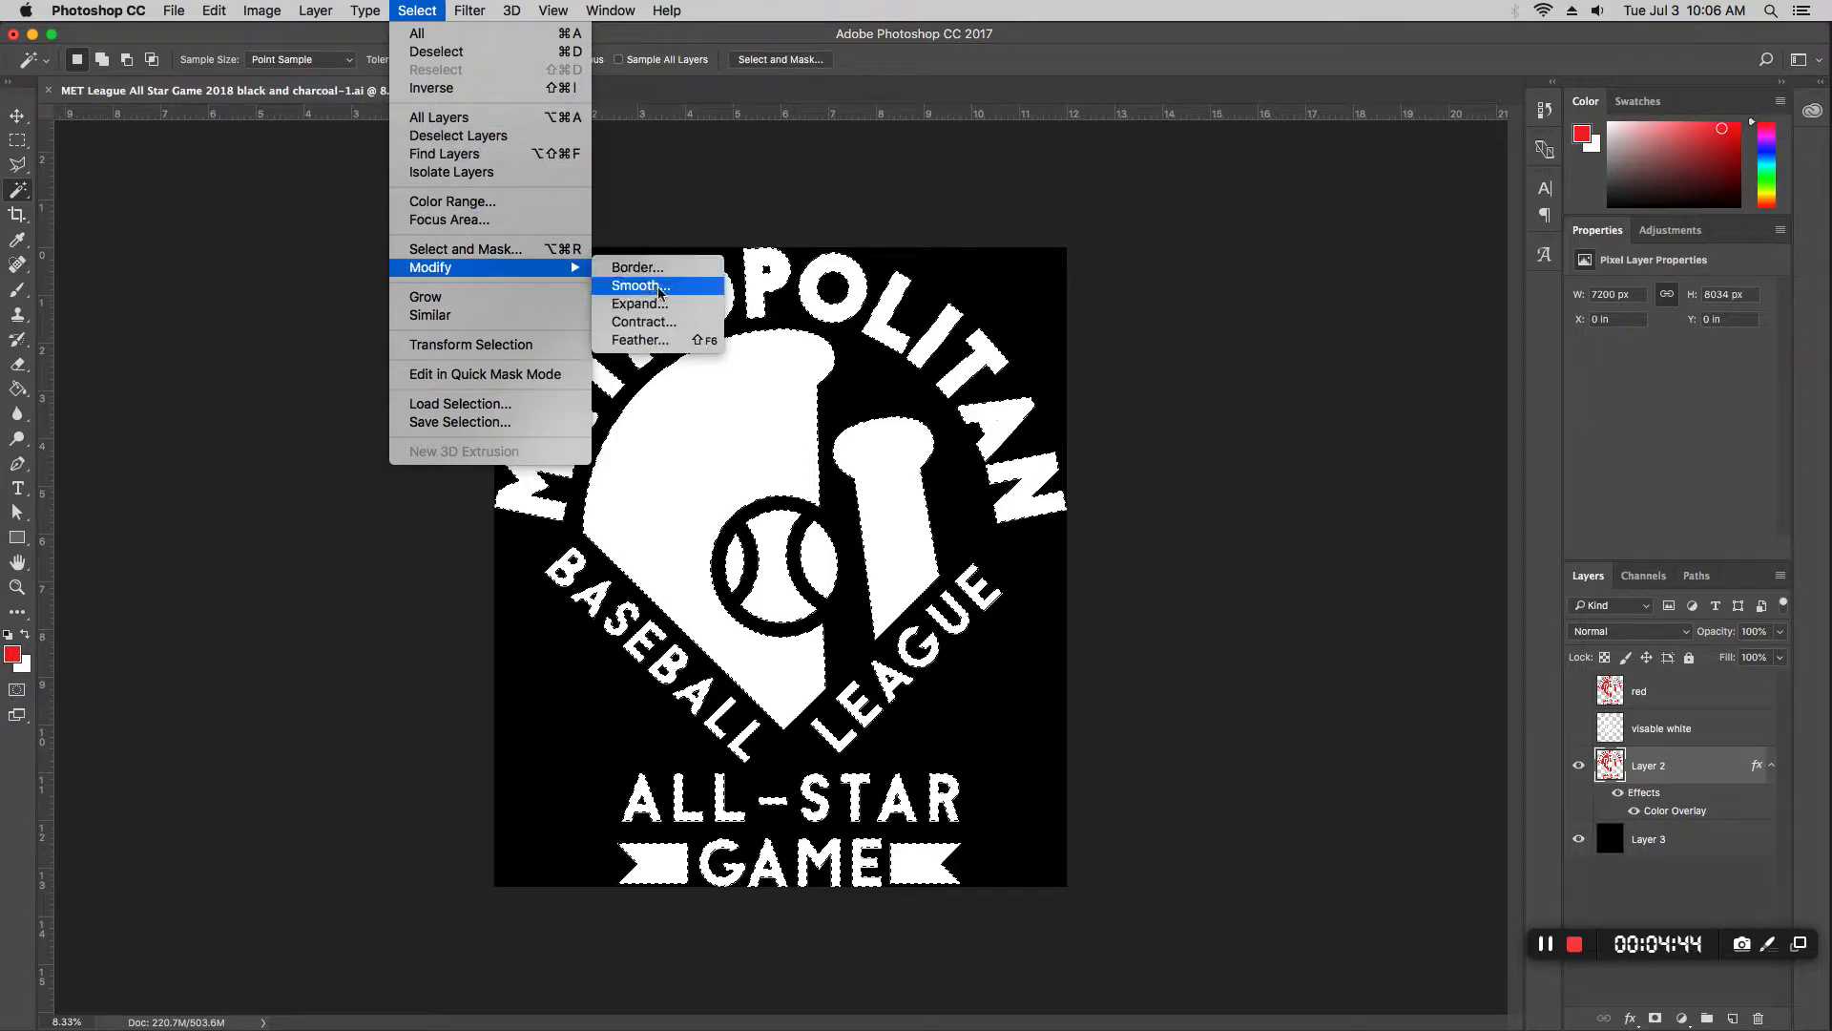
{"action": "left_click", "coordinate": [667, 323]}
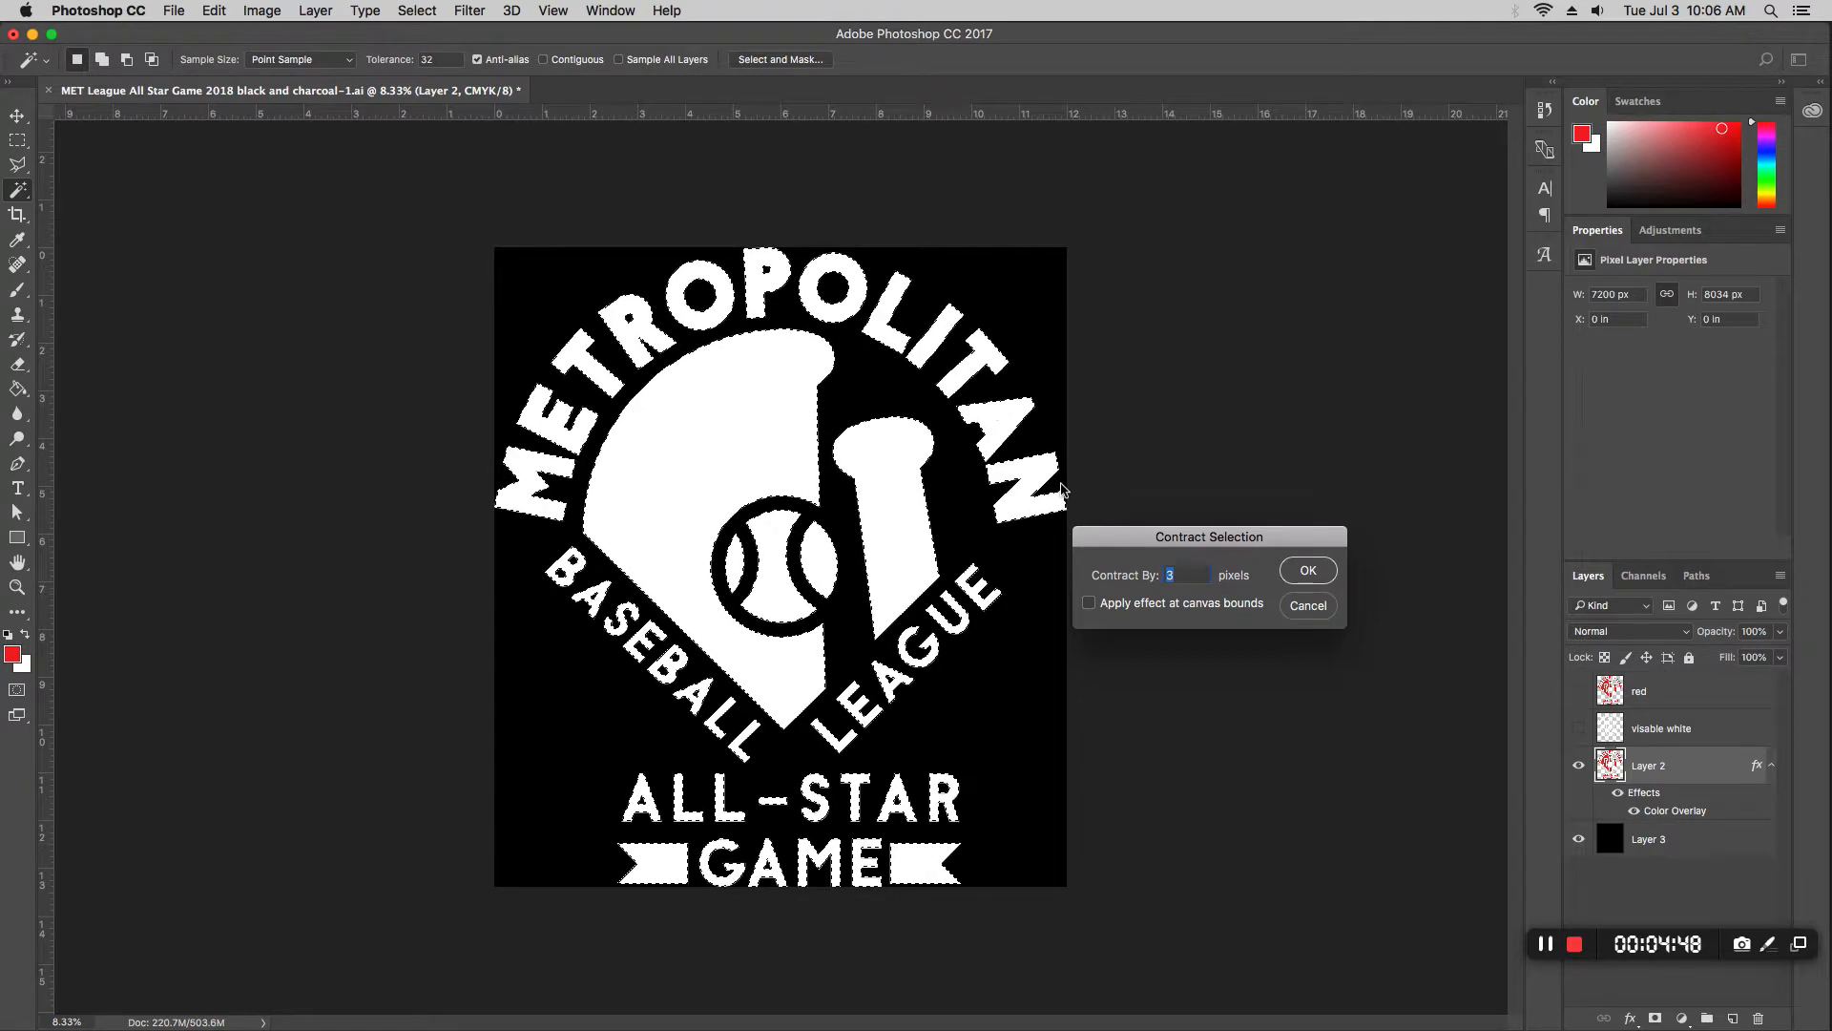
{"action": "left_click", "coordinate": [1211, 575]}
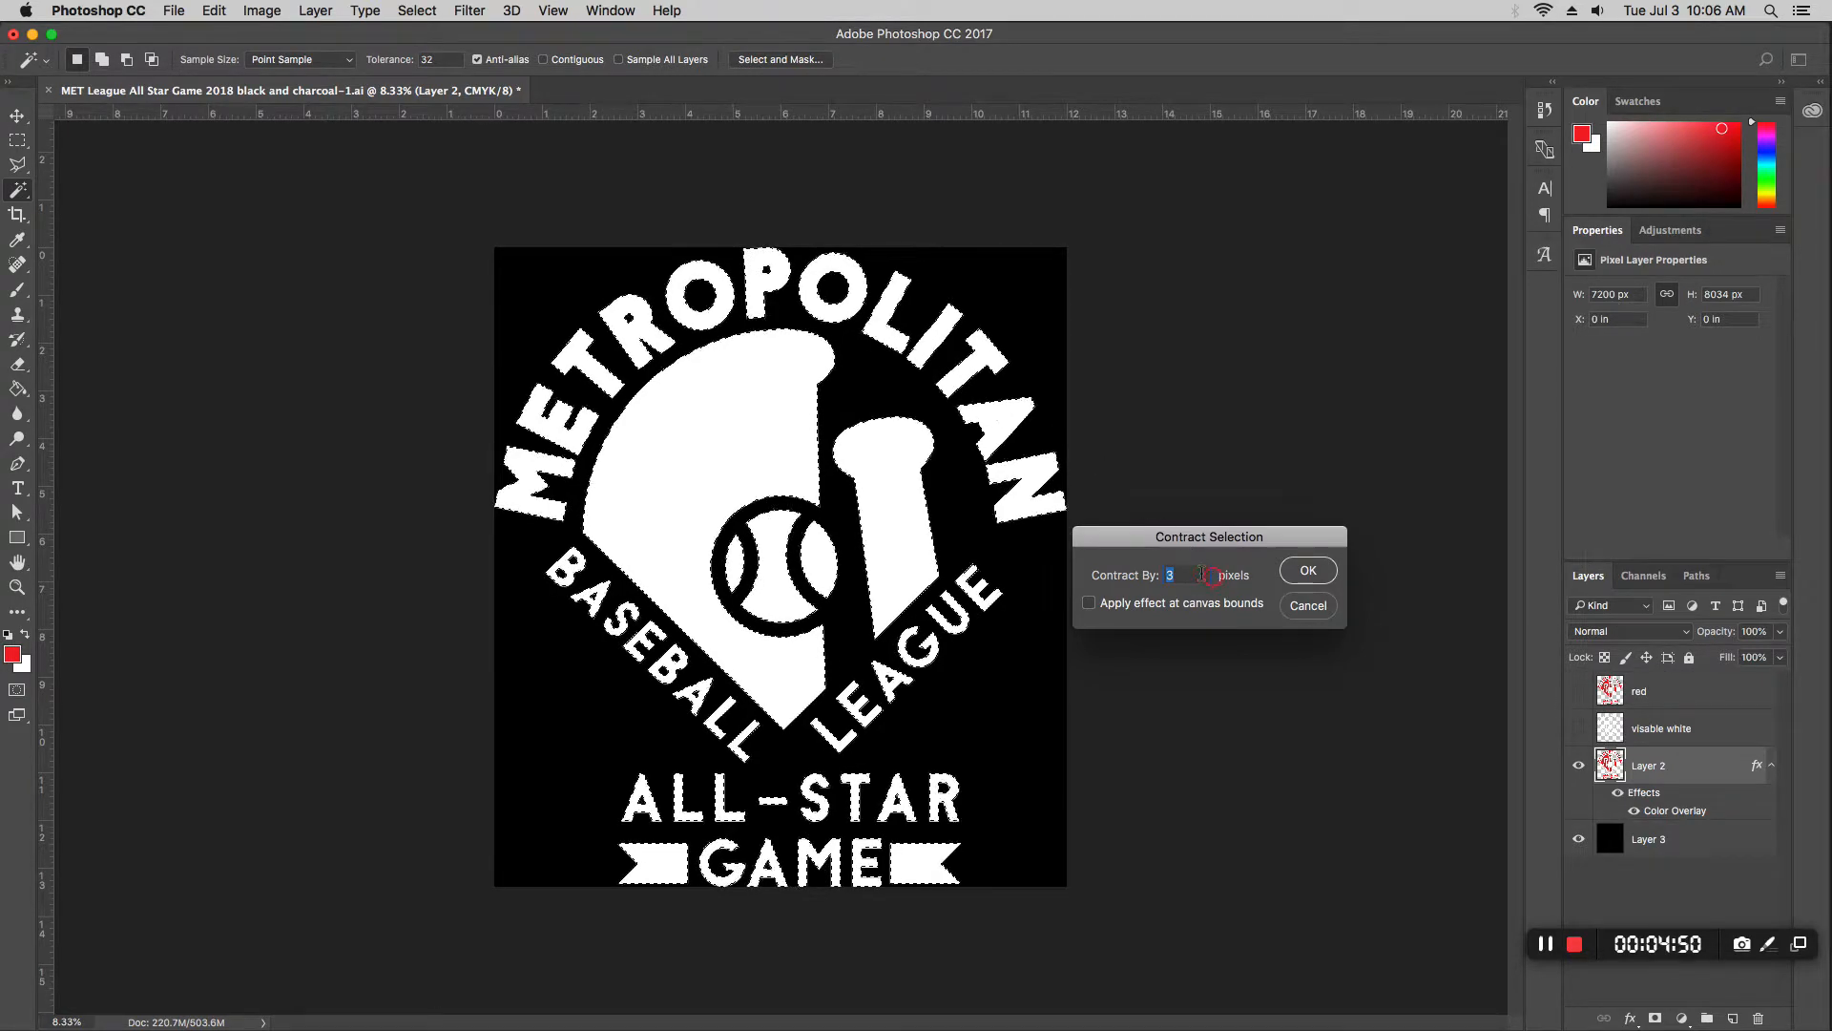
{"action": "left_click", "coordinate": [1201, 577]}
{"action": "key", "text": "BackSpace"}
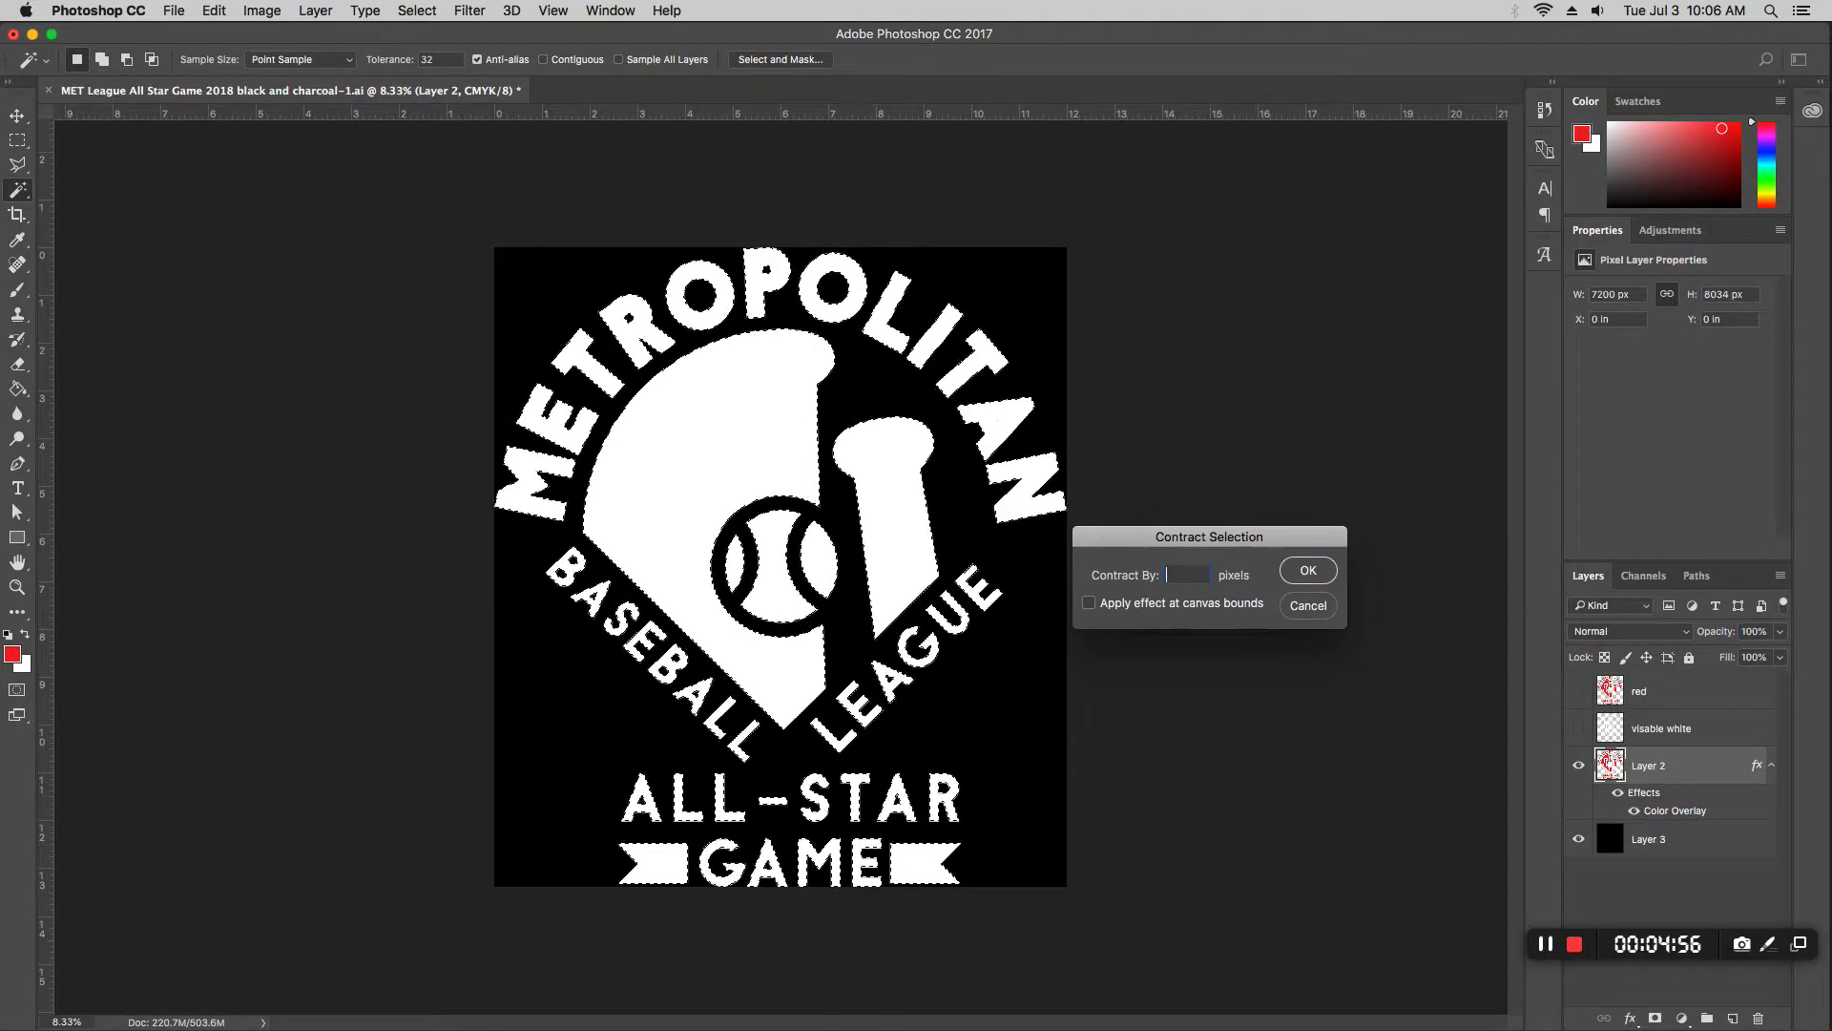
{"action": "type", "text": "4"}
{"action": "left_click", "coordinate": [1322, 566]}
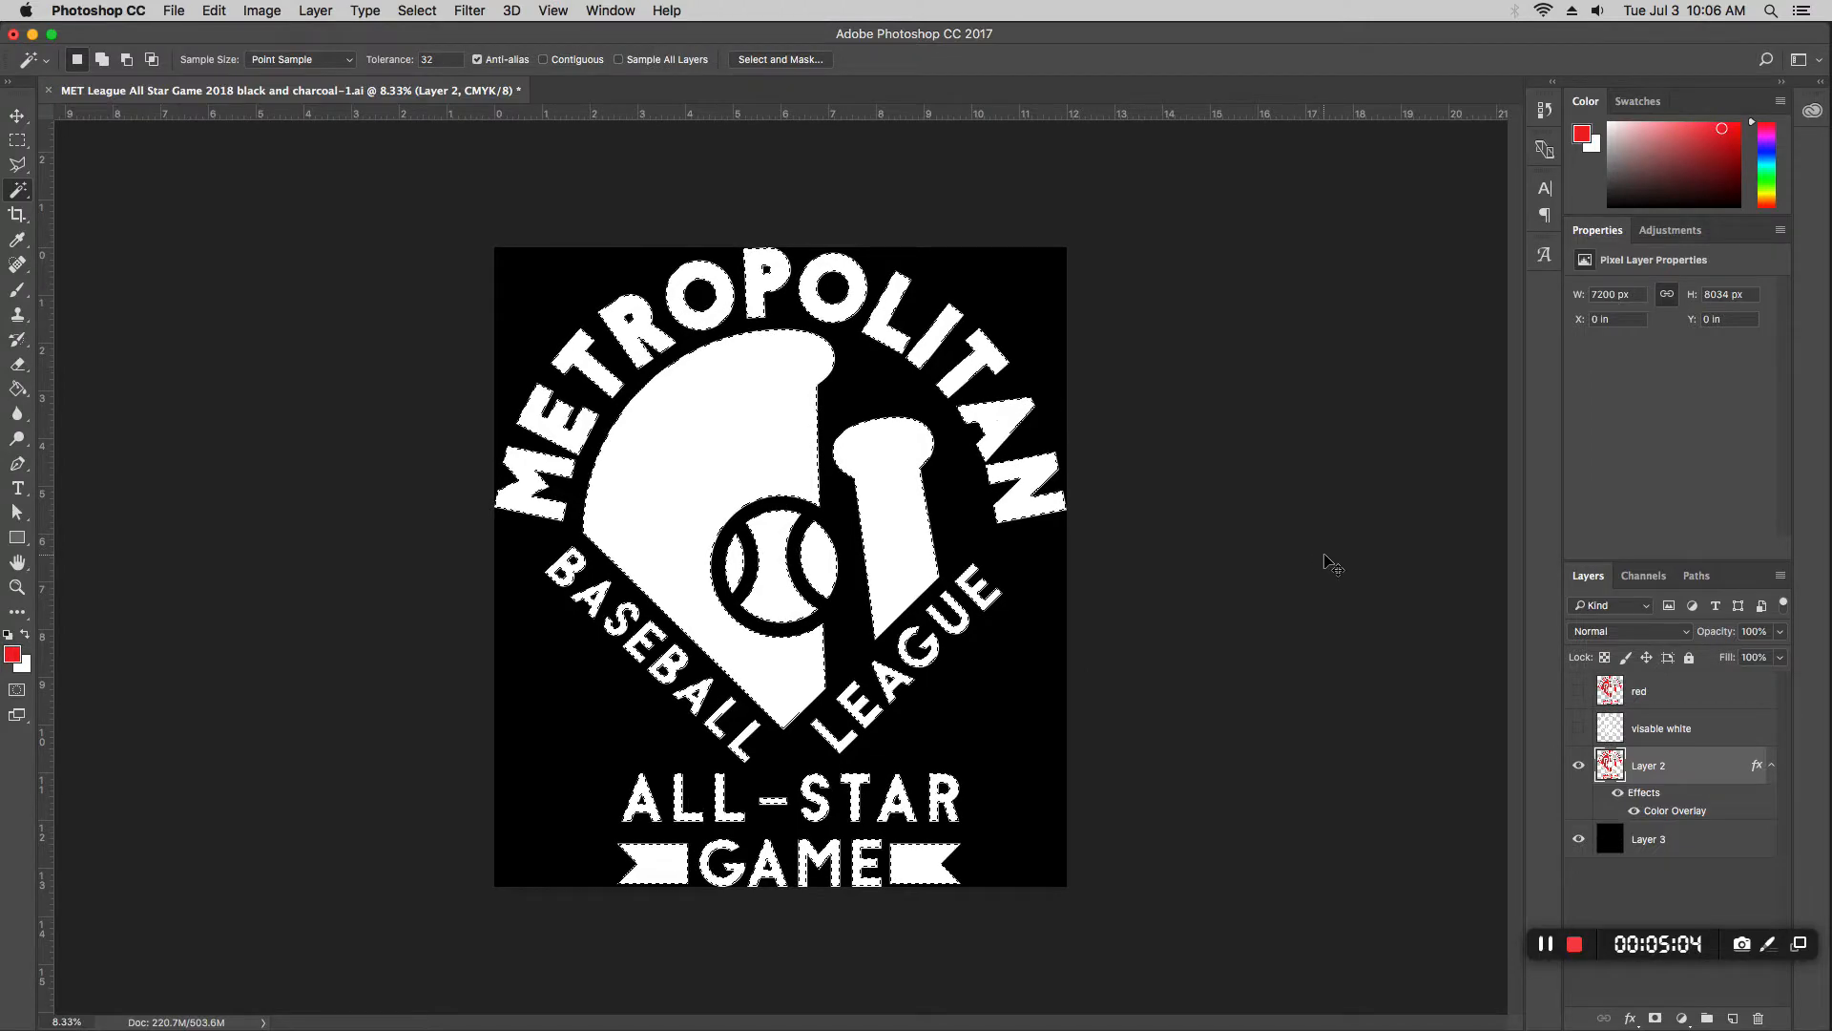
Step: Examine the contracted selection's edges around the baseball up close and undo the contraction
{"action": "key", "text": "super+equal"}
{"action": "key", "text": "super+equal"}
{"action": "key", "text": "super+equal"}
{"action": "key", "text": "super+equal"}
{"action": "key", "text": "super+equal"}
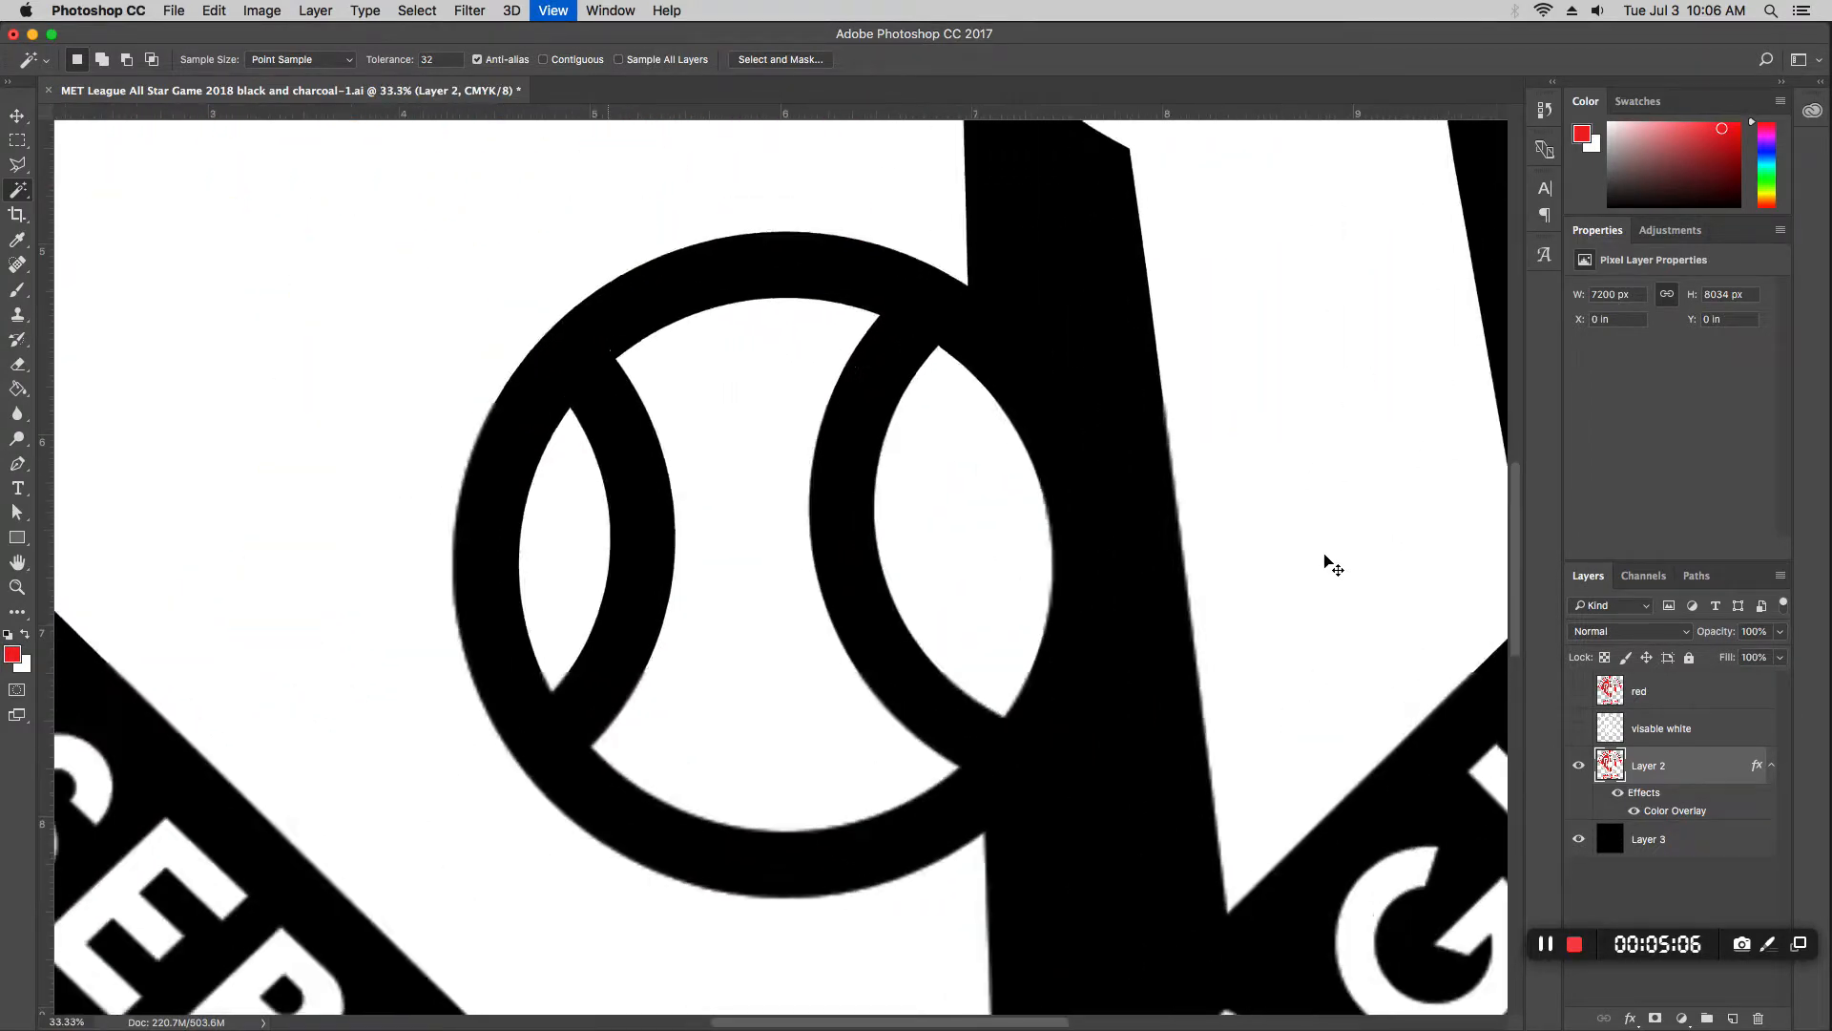
{"action": "scroll", "coordinate": [904, 352], "scroll_direction": "up", "scroll_amount": 2}
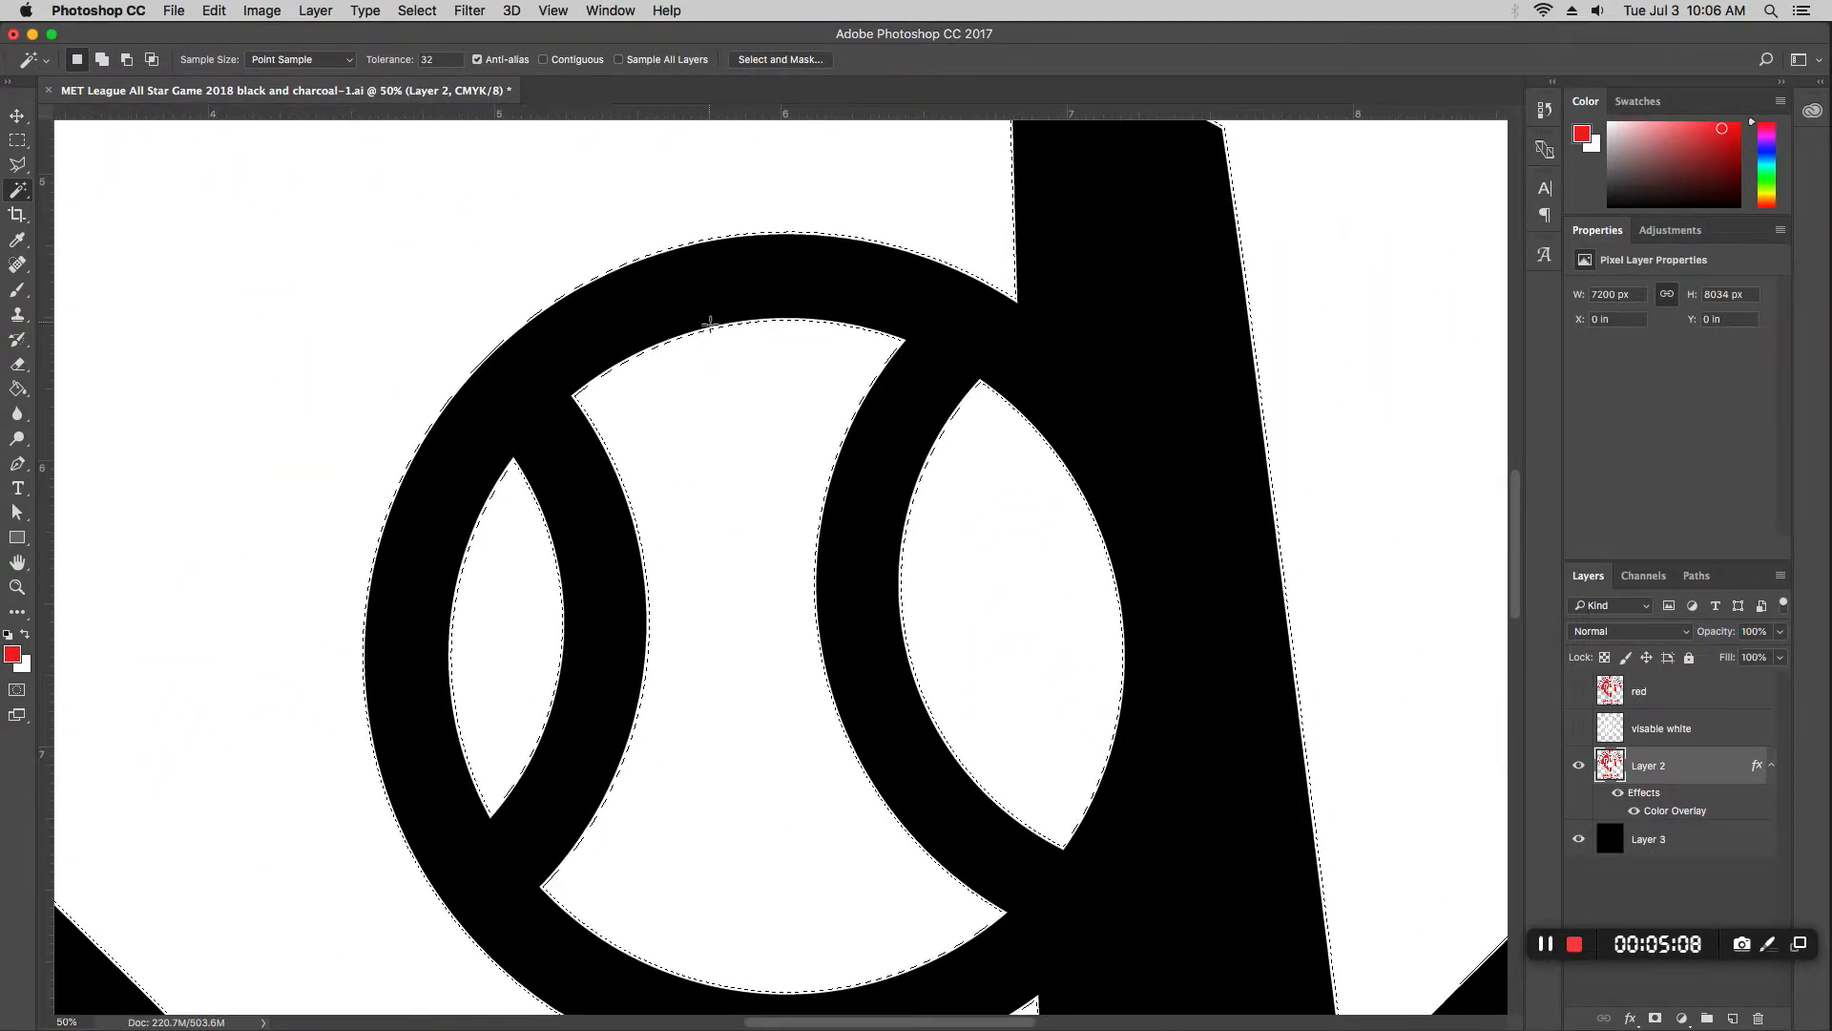
{"action": "key", "text": "super+equal"}
{"action": "key", "text": "super+equal"}
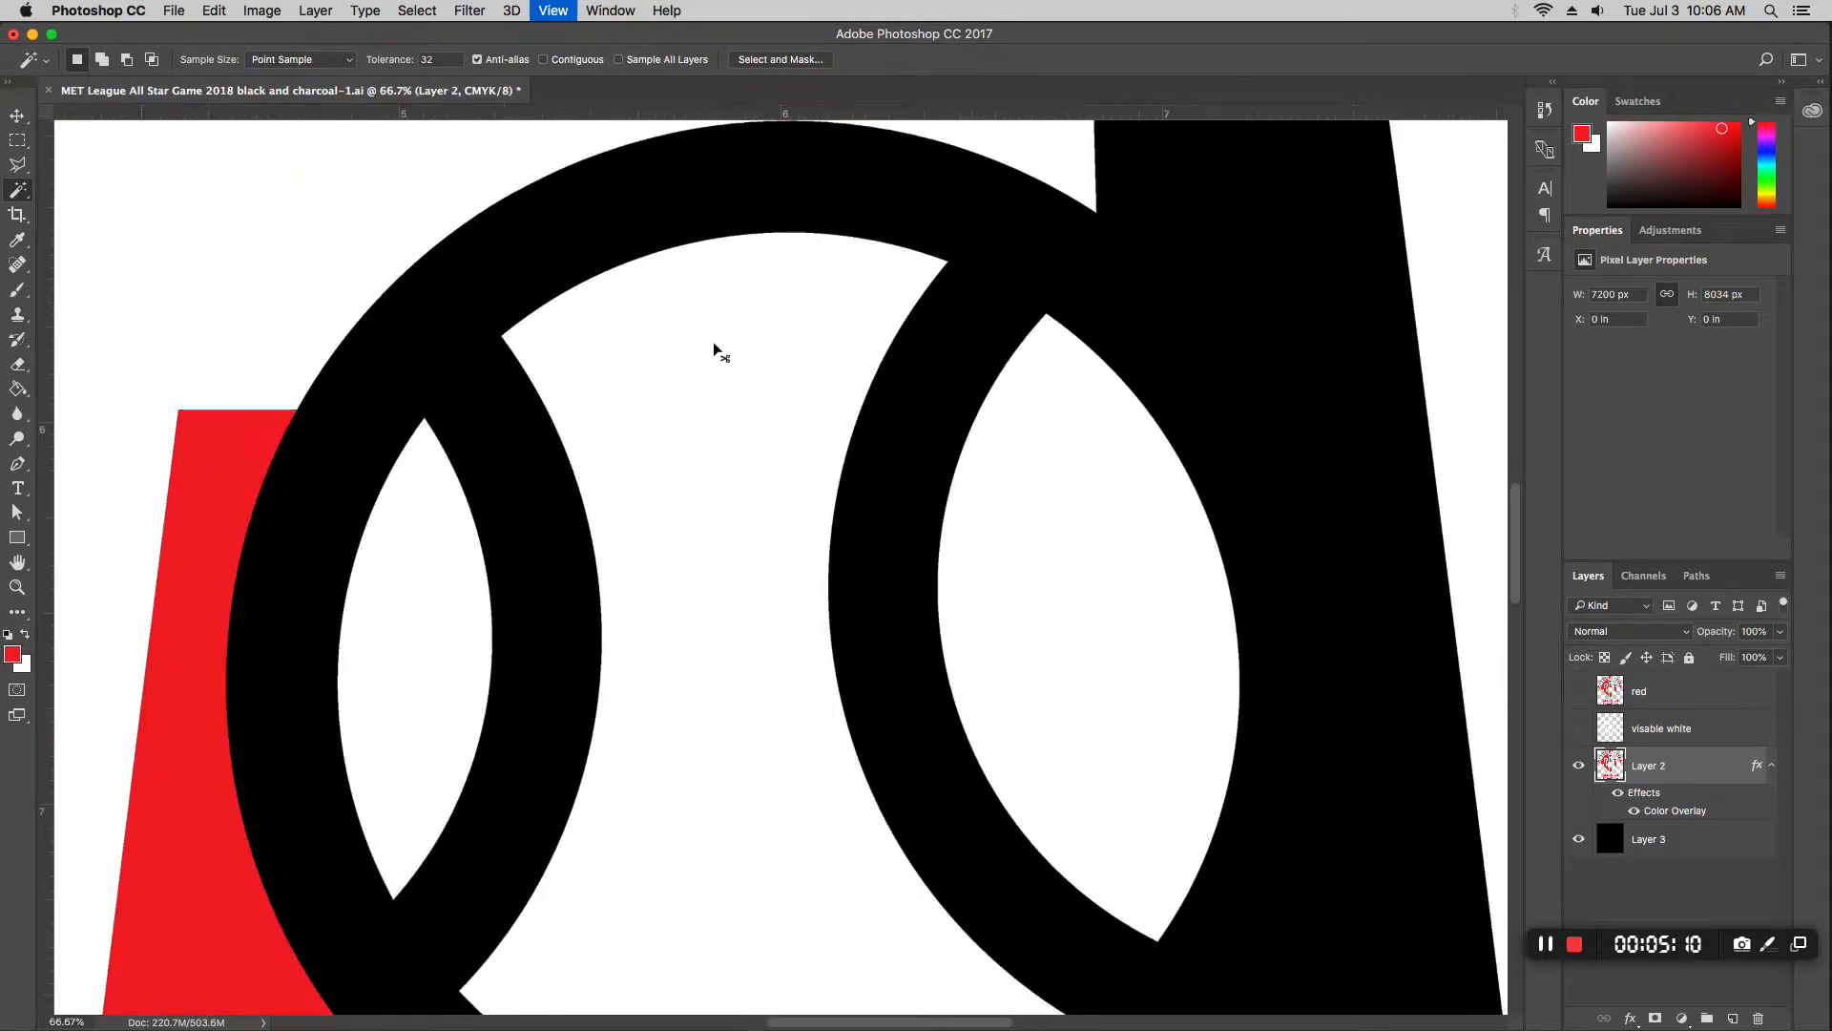
{"action": "scroll", "coordinate": [719, 347], "scroll_direction": "up", "scroll_amount": 3}
{"action": "key", "text": "super+z"}
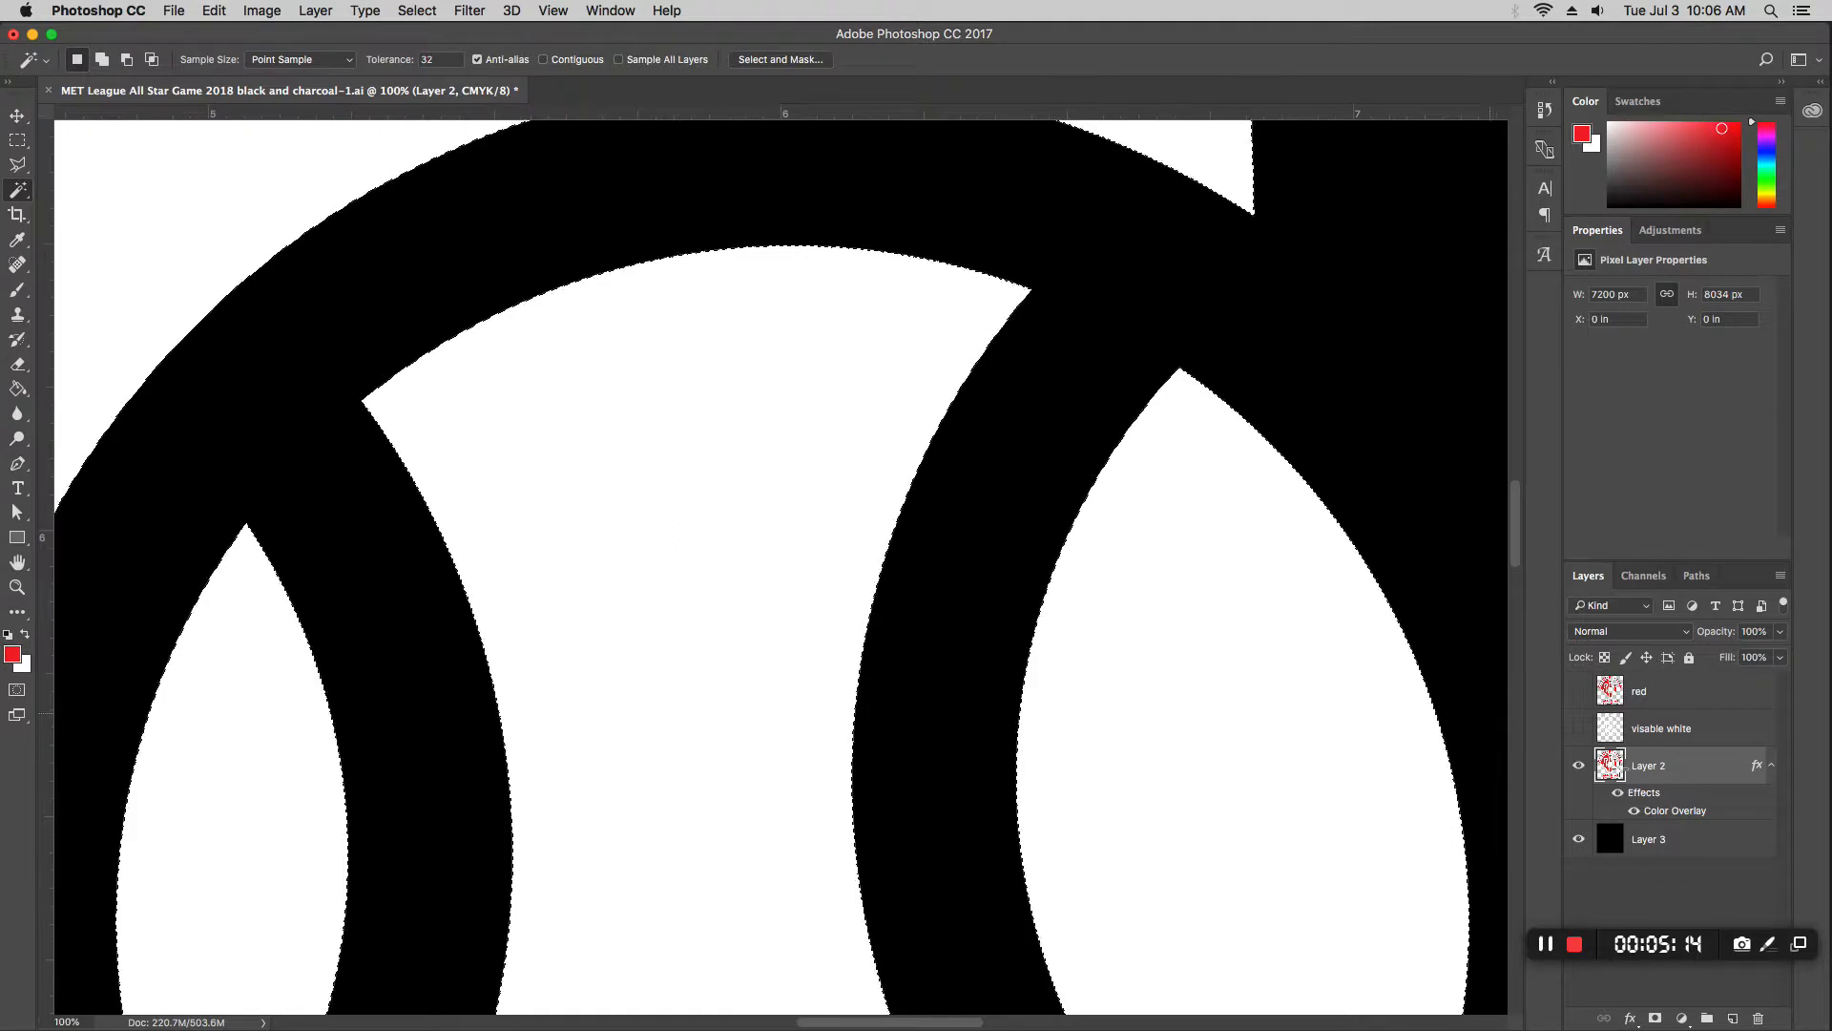
Step: Contract the full artwork selection by 4 pixels while viewing the baseball's edges up close
{"action": "right_click", "coordinate": [1619, 764]}
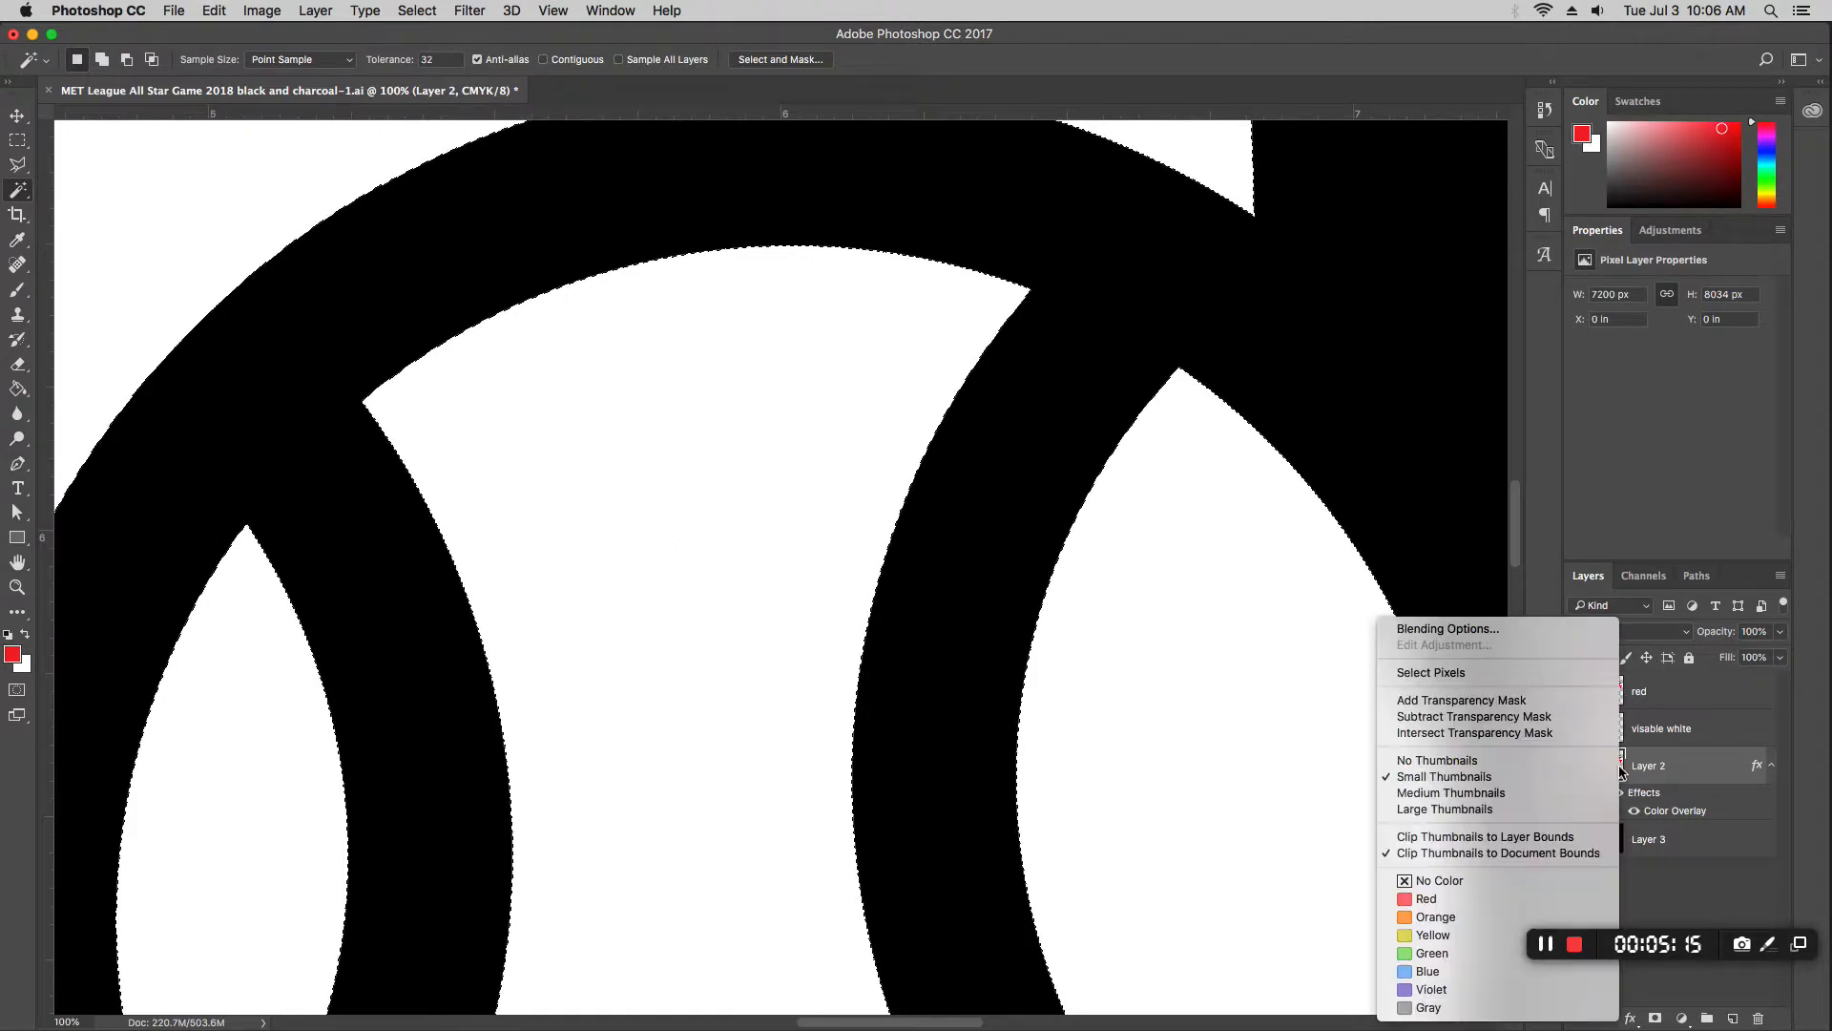
{"action": "left_click", "coordinate": [936, 360]}
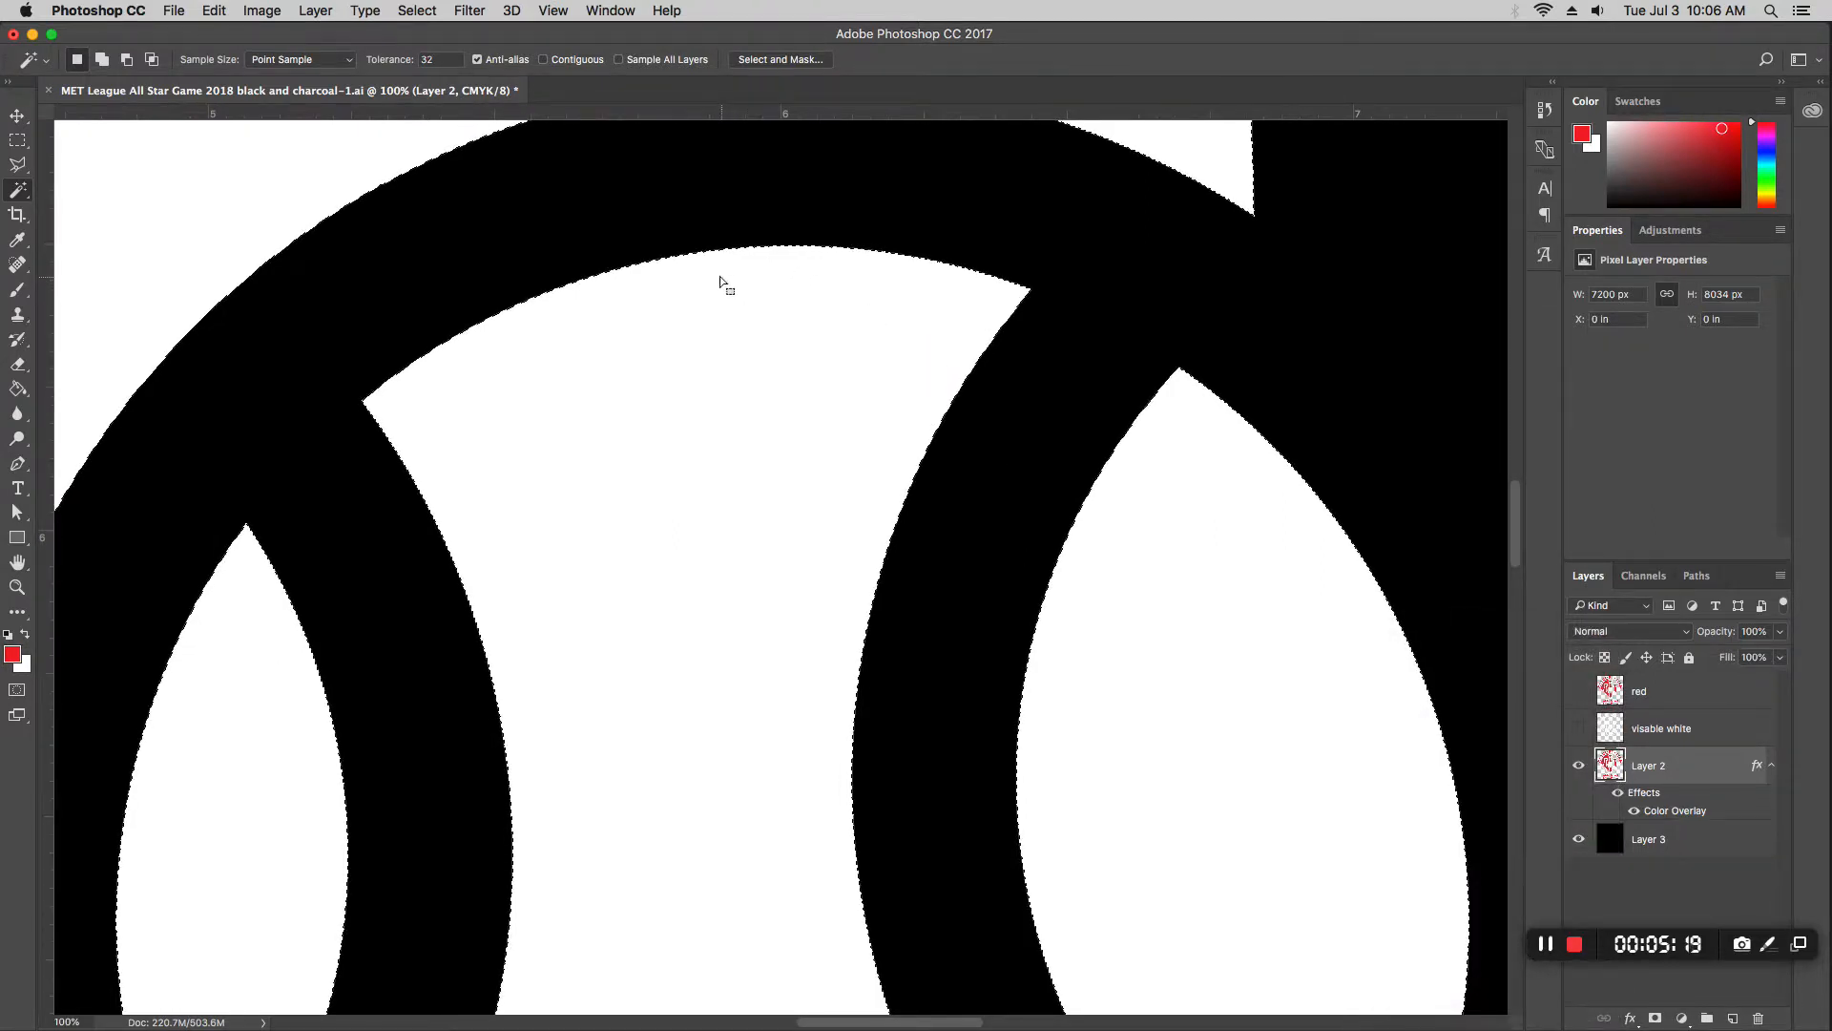
{"action": "left_click", "coordinate": [418, 11]}
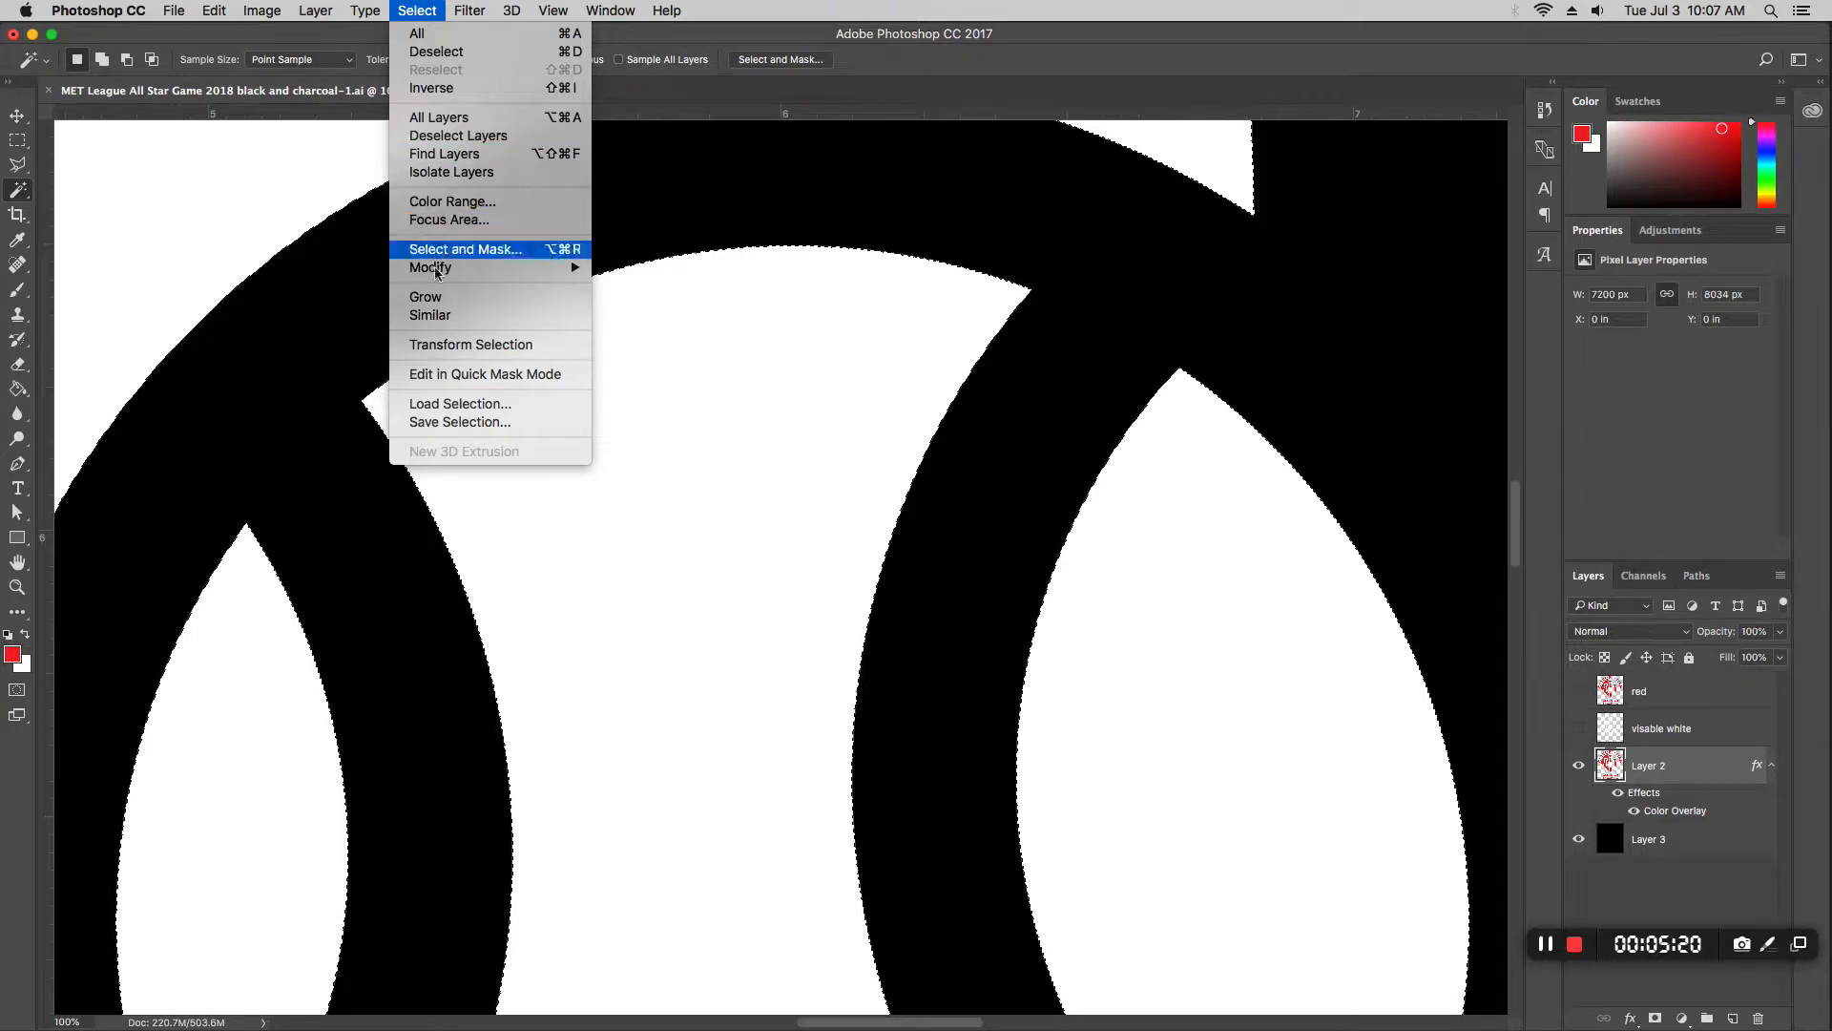
{"action": "mouse_move", "coordinate": [452, 270]}
{"action": "left_click", "coordinate": [692, 322]}
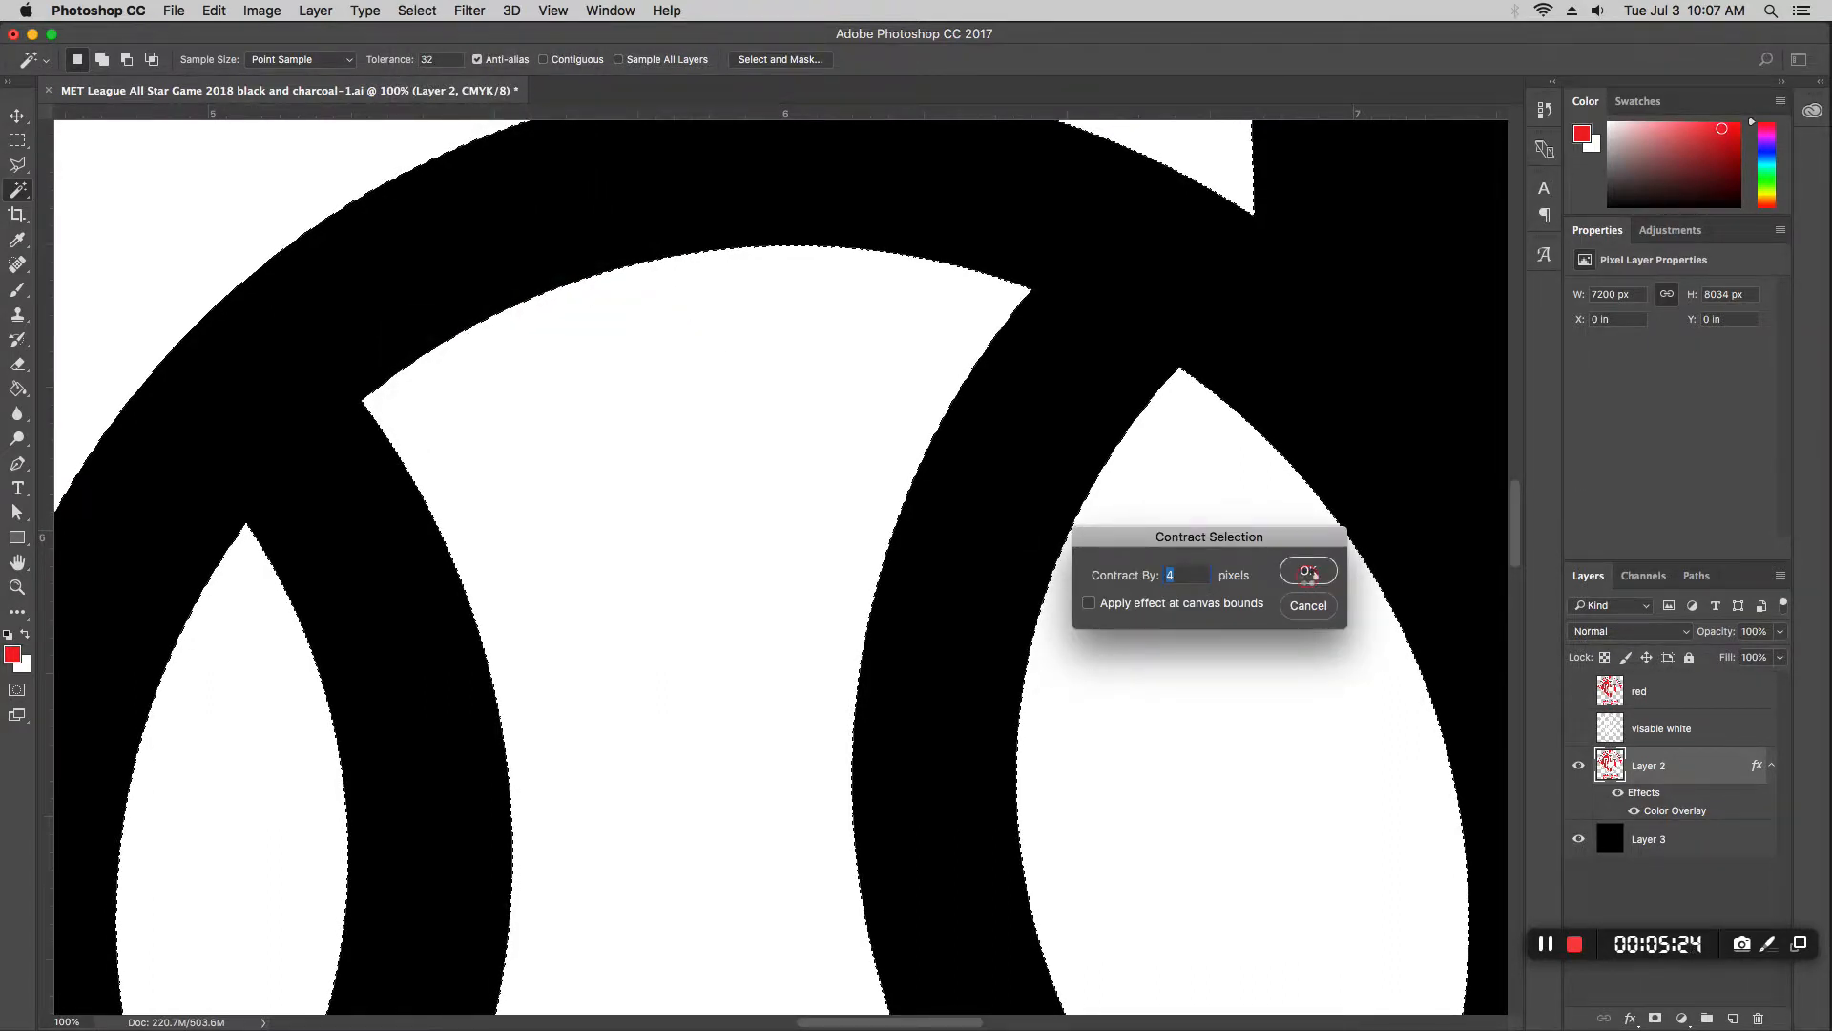
{"action": "left_click", "coordinate": [1308, 571]}
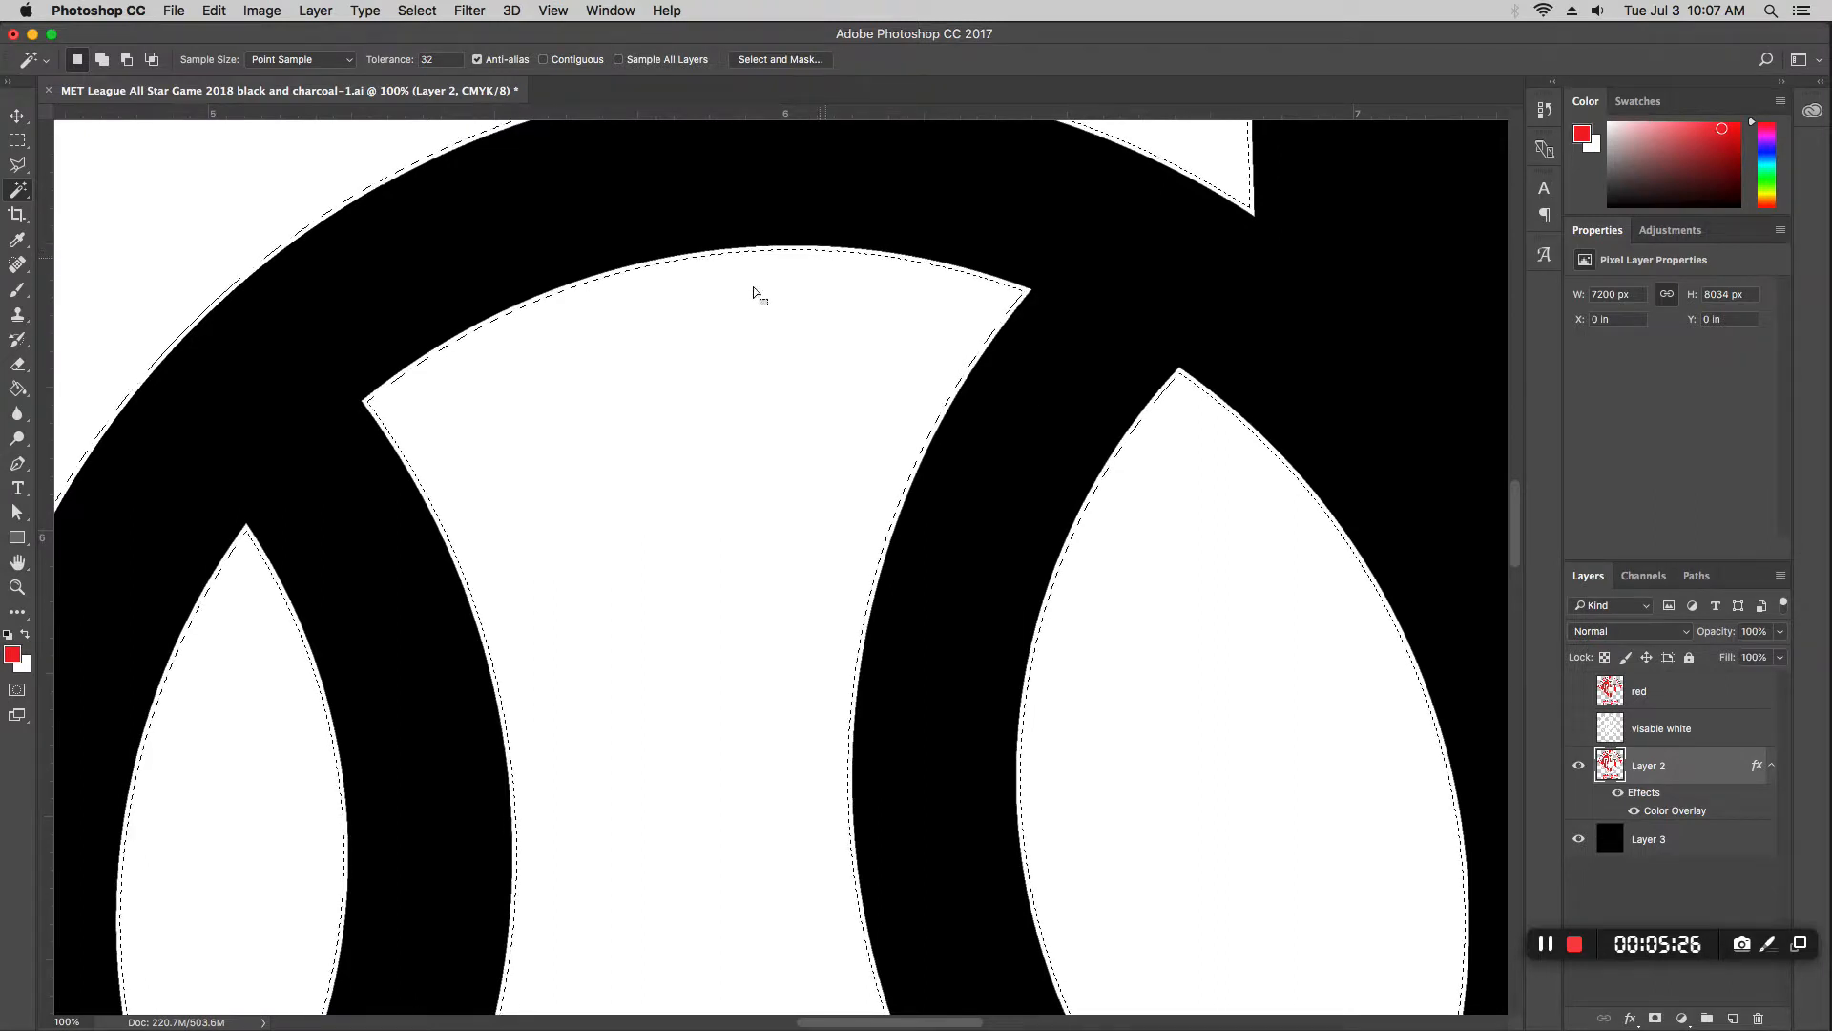
Step: Cut the contracted selection onto a new layer and toggle the layers' visibility to compare it with the leftover outline on Layer 2
{"action": "right_click", "coordinate": [670, 353]}
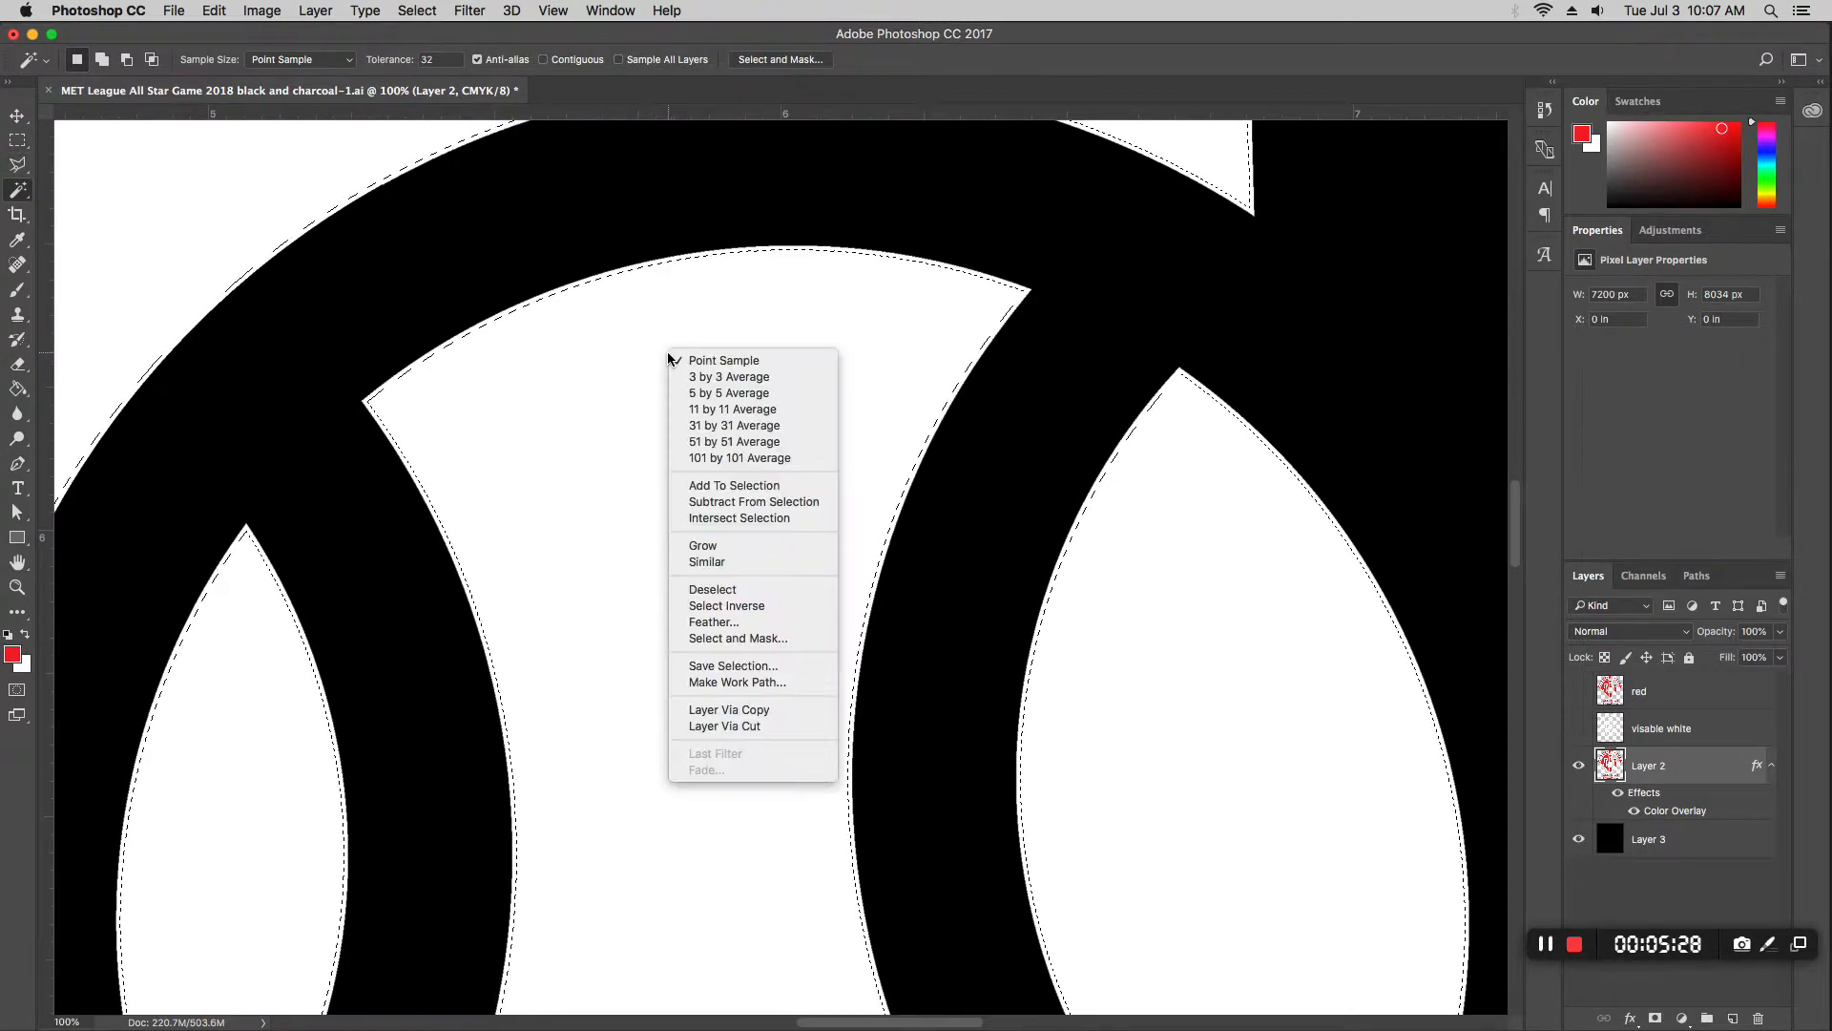
{"action": "left_click", "coordinate": [740, 725]}
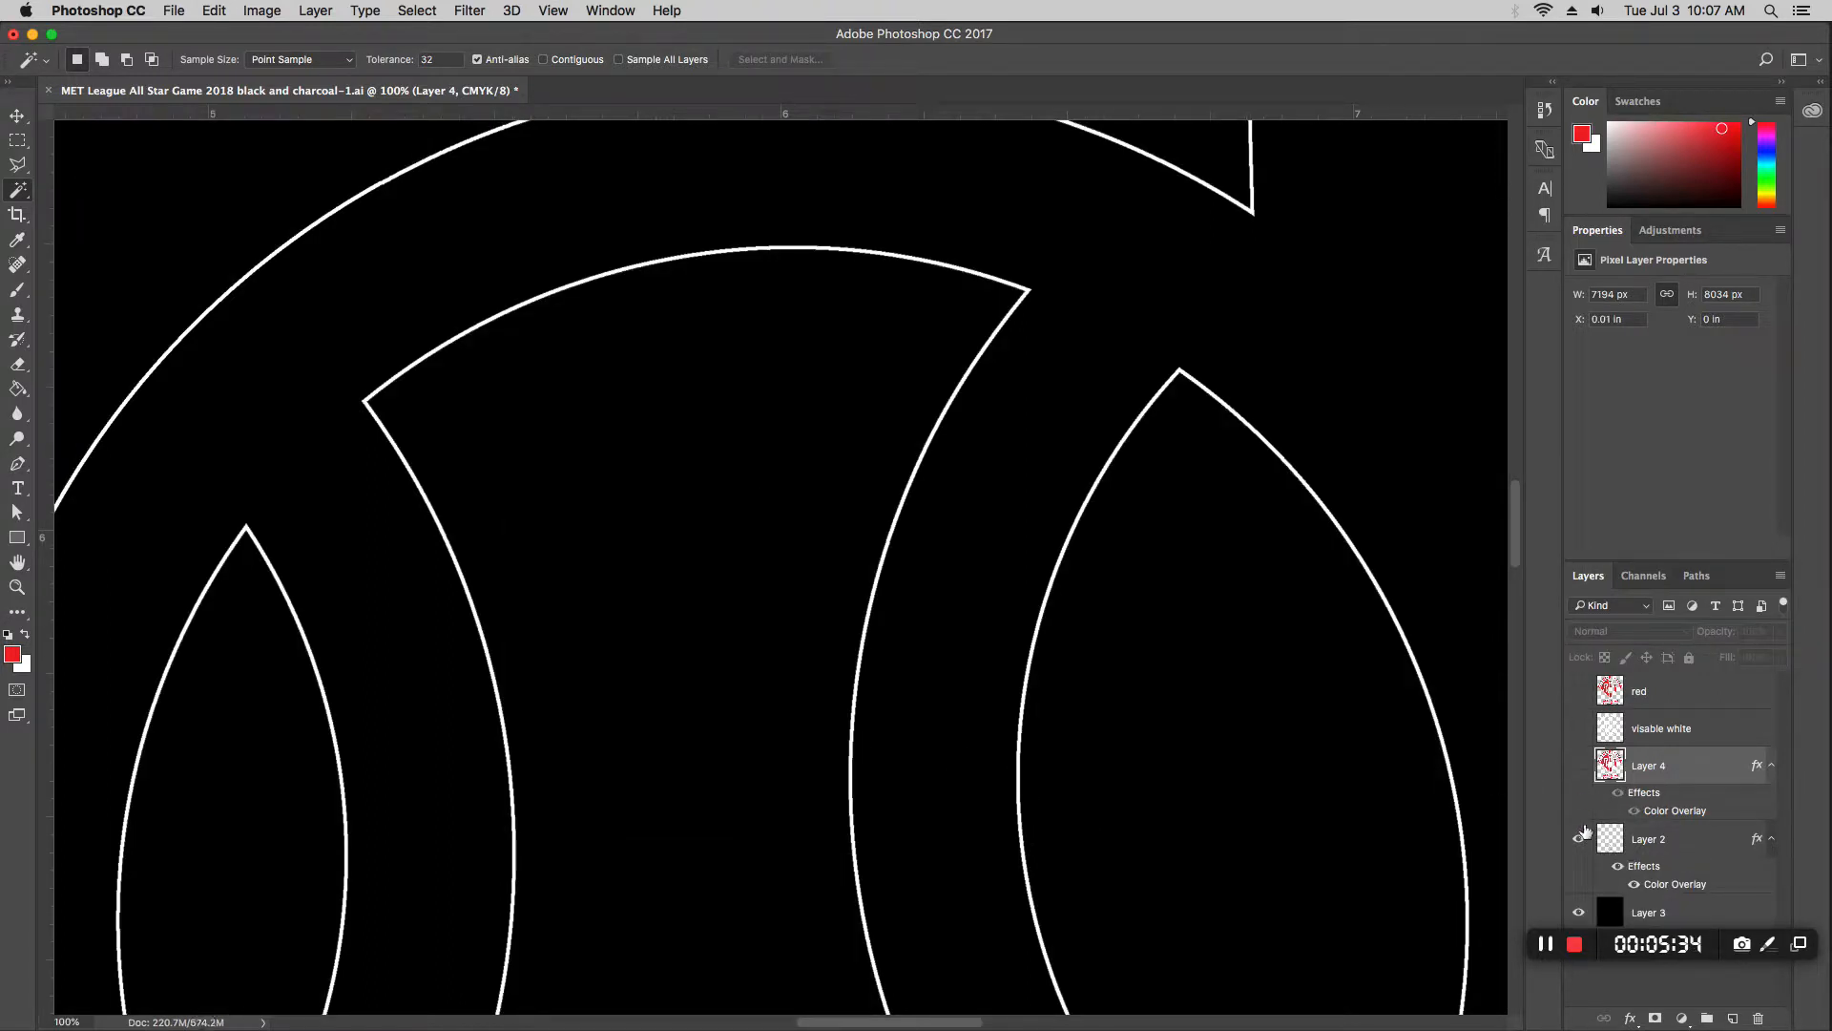
{"action": "left_click", "coordinate": [1579, 838]}
{"action": "left_click", "coordinate": [1582, 835]}
{"action": "left_click", "coordinate": [1580, 769]}
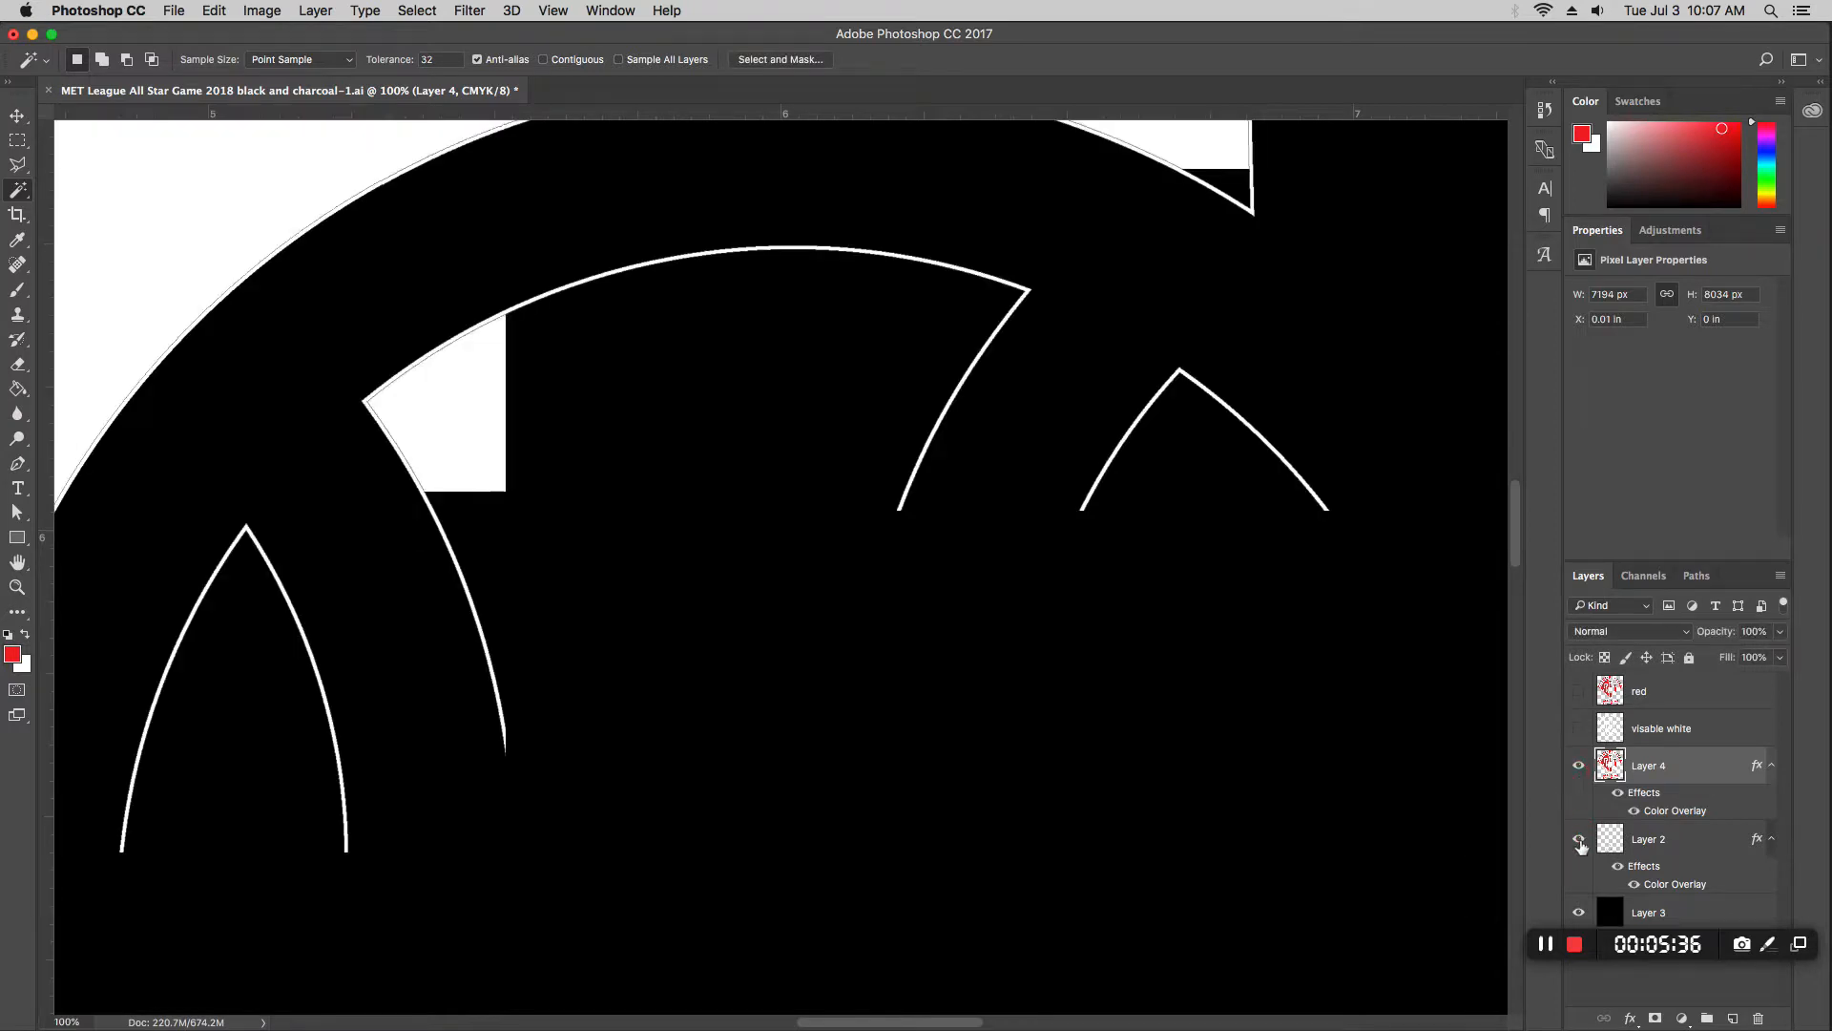
{"action": "left_click", "coordinate": [1580, 843]}
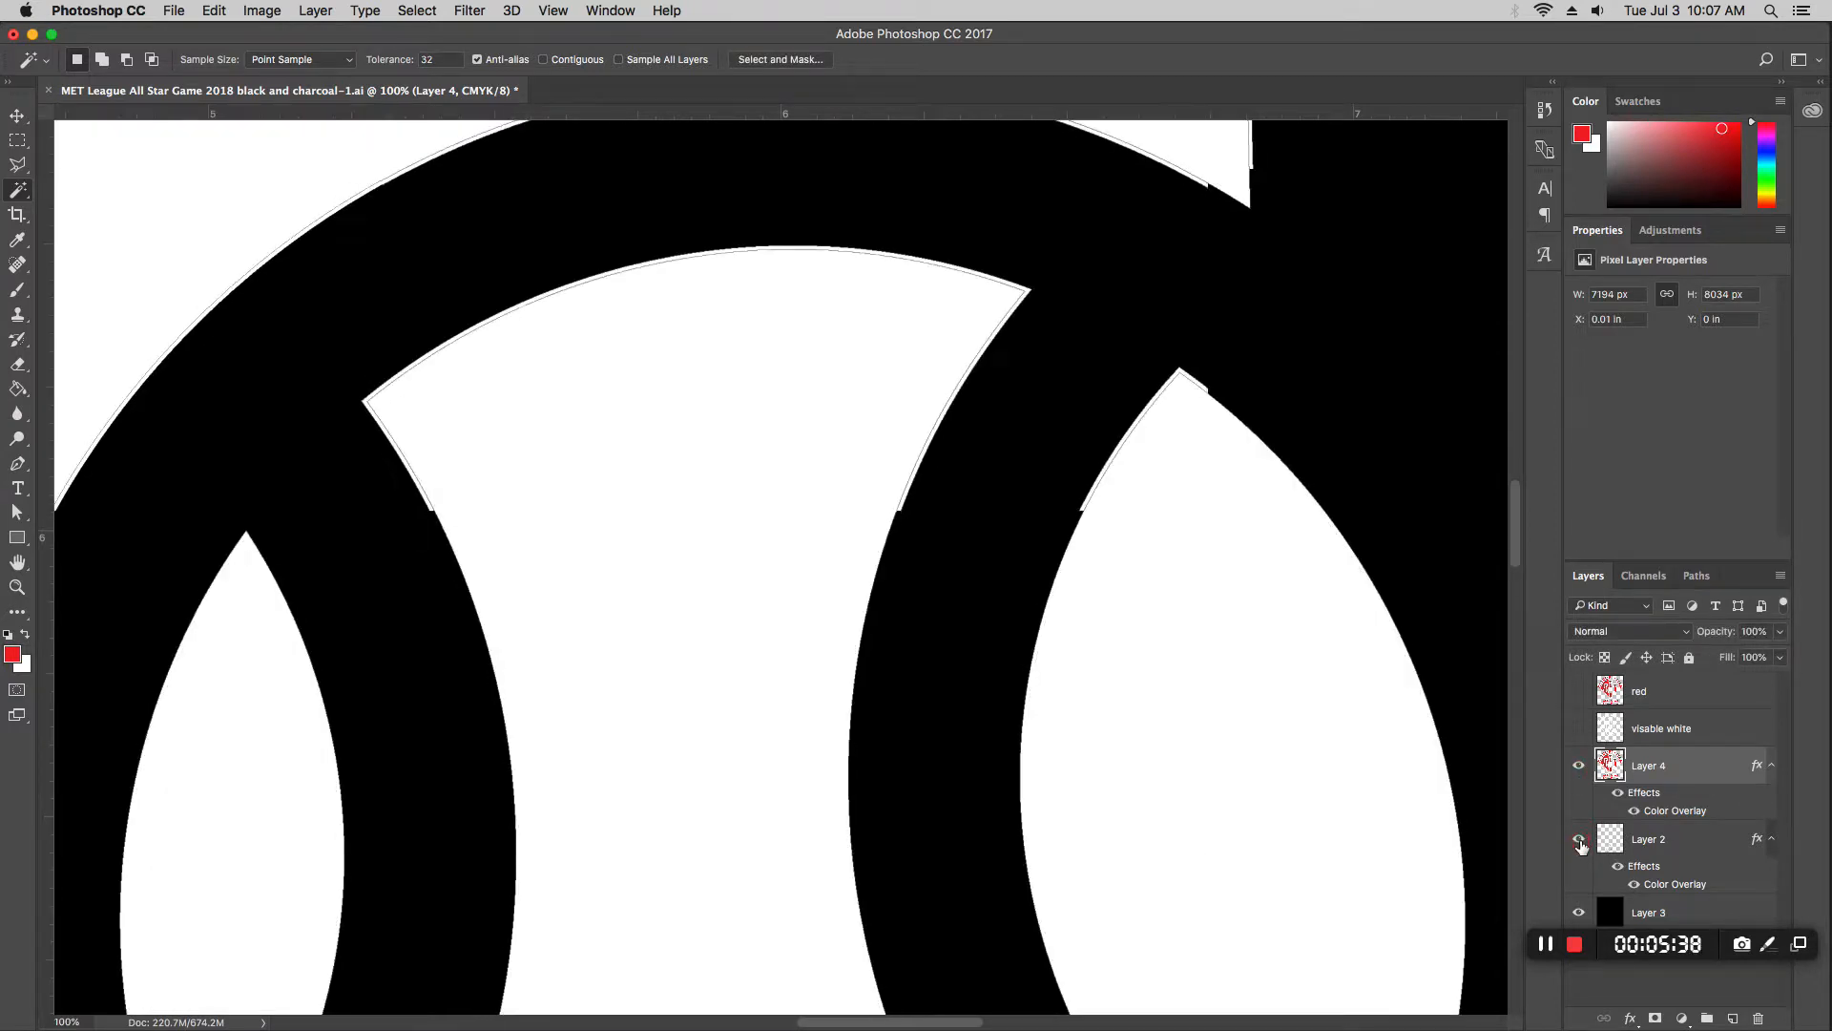
{"action": "left_click", "coordinate": [1580, 842]}
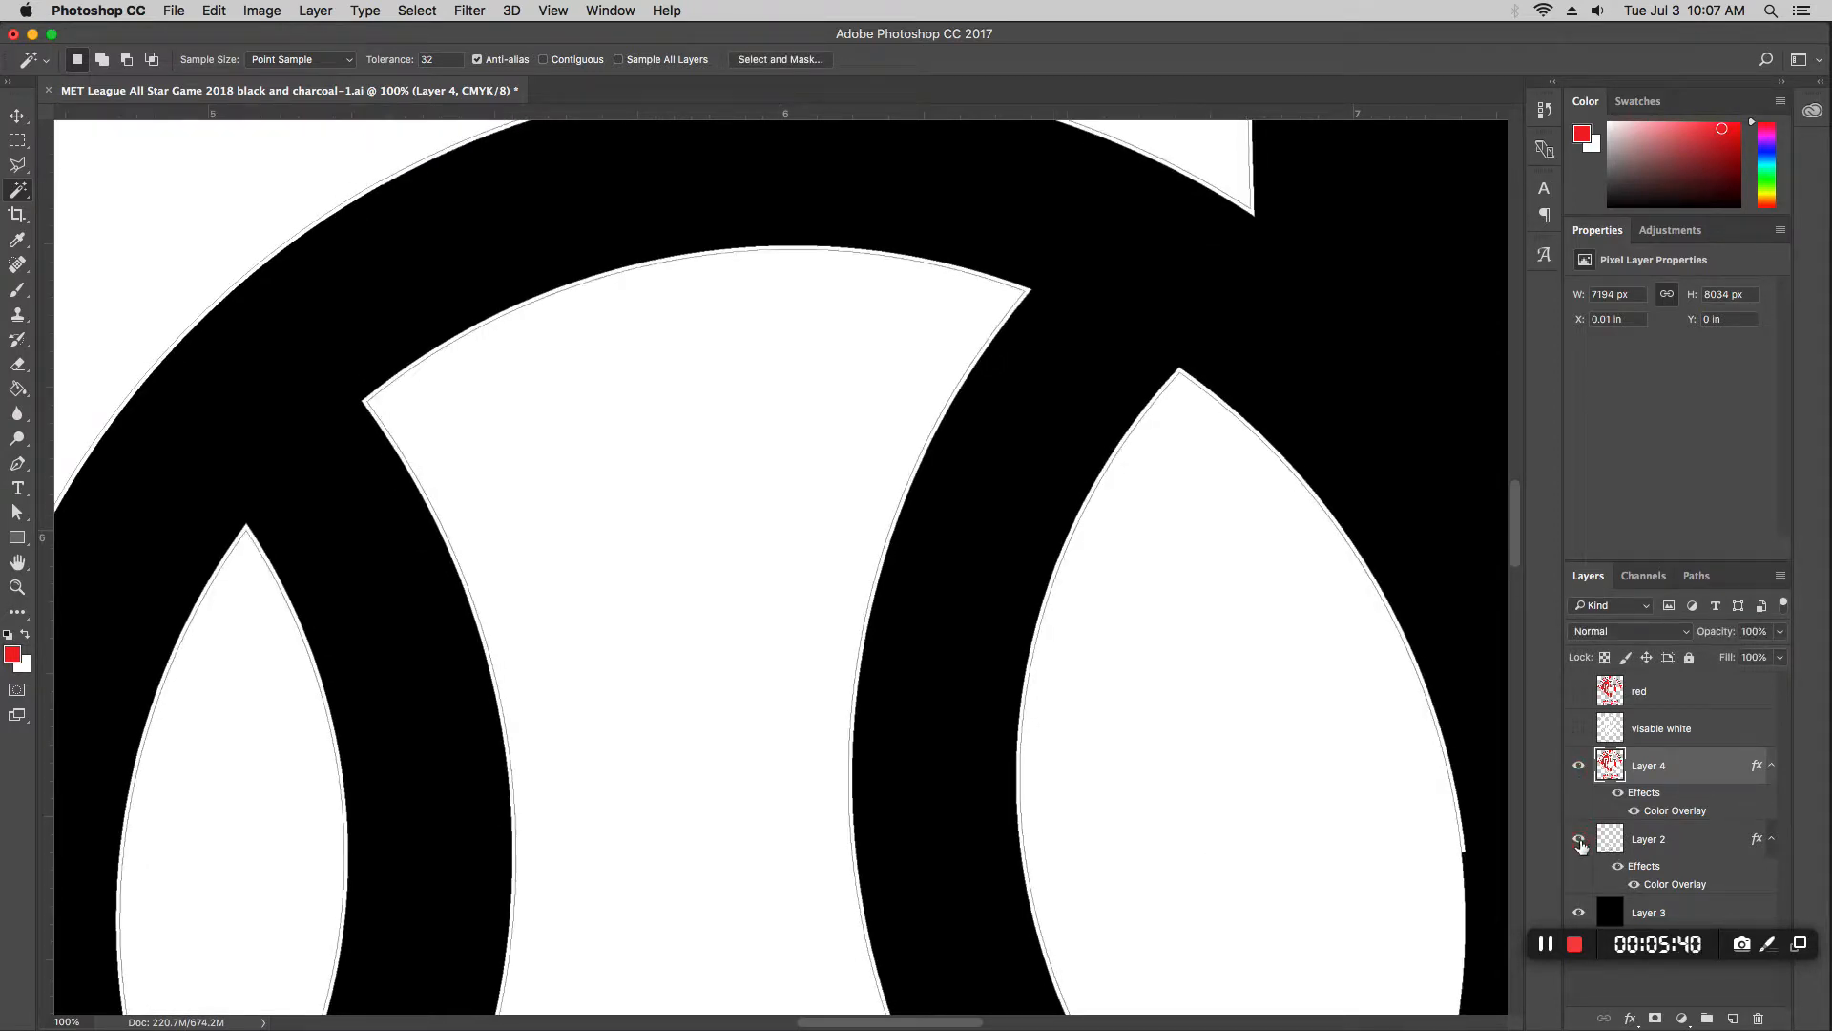
Step: Delete the leftover Layer 2 outline and rename the contracted artwork layer to underbase
{"action": "left_click", "coordinate": [1707, 856]}
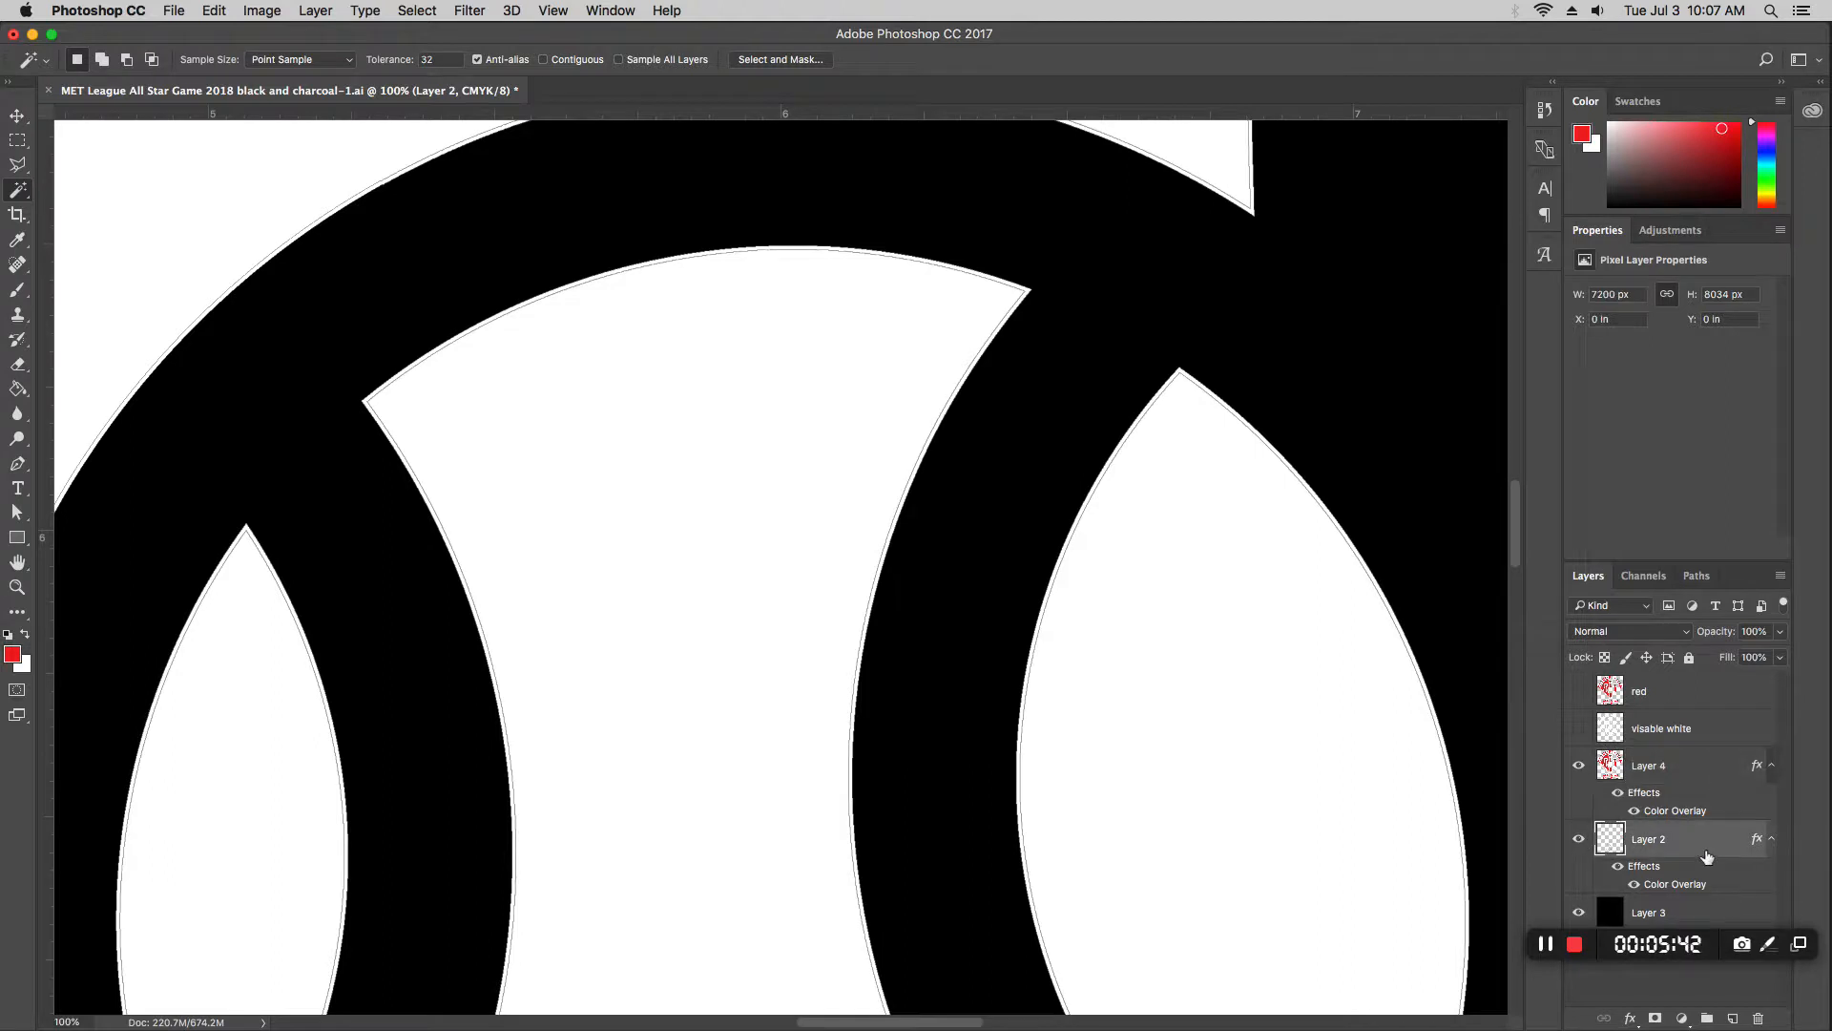
{"action": "key", "text": "Delete"}
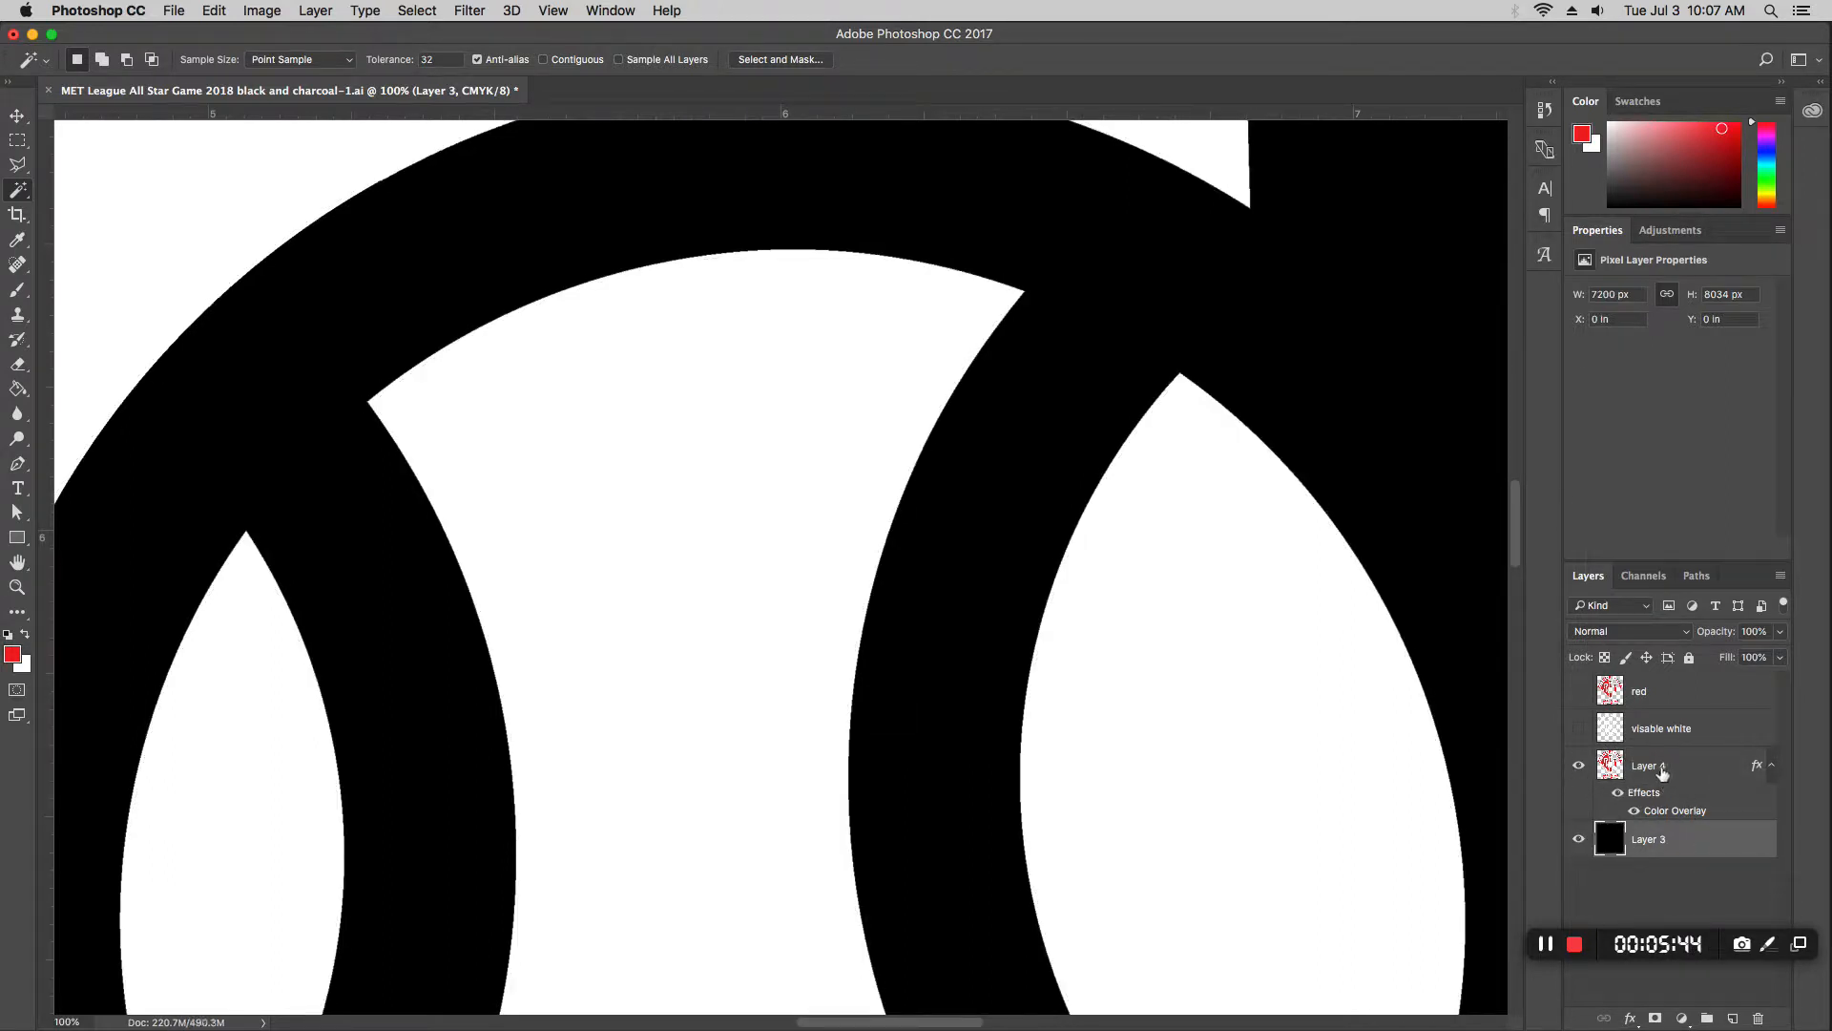
{"action": "double_click", "coordinate": [1660, 768]}
{"action": "type", "text": "underbase"}
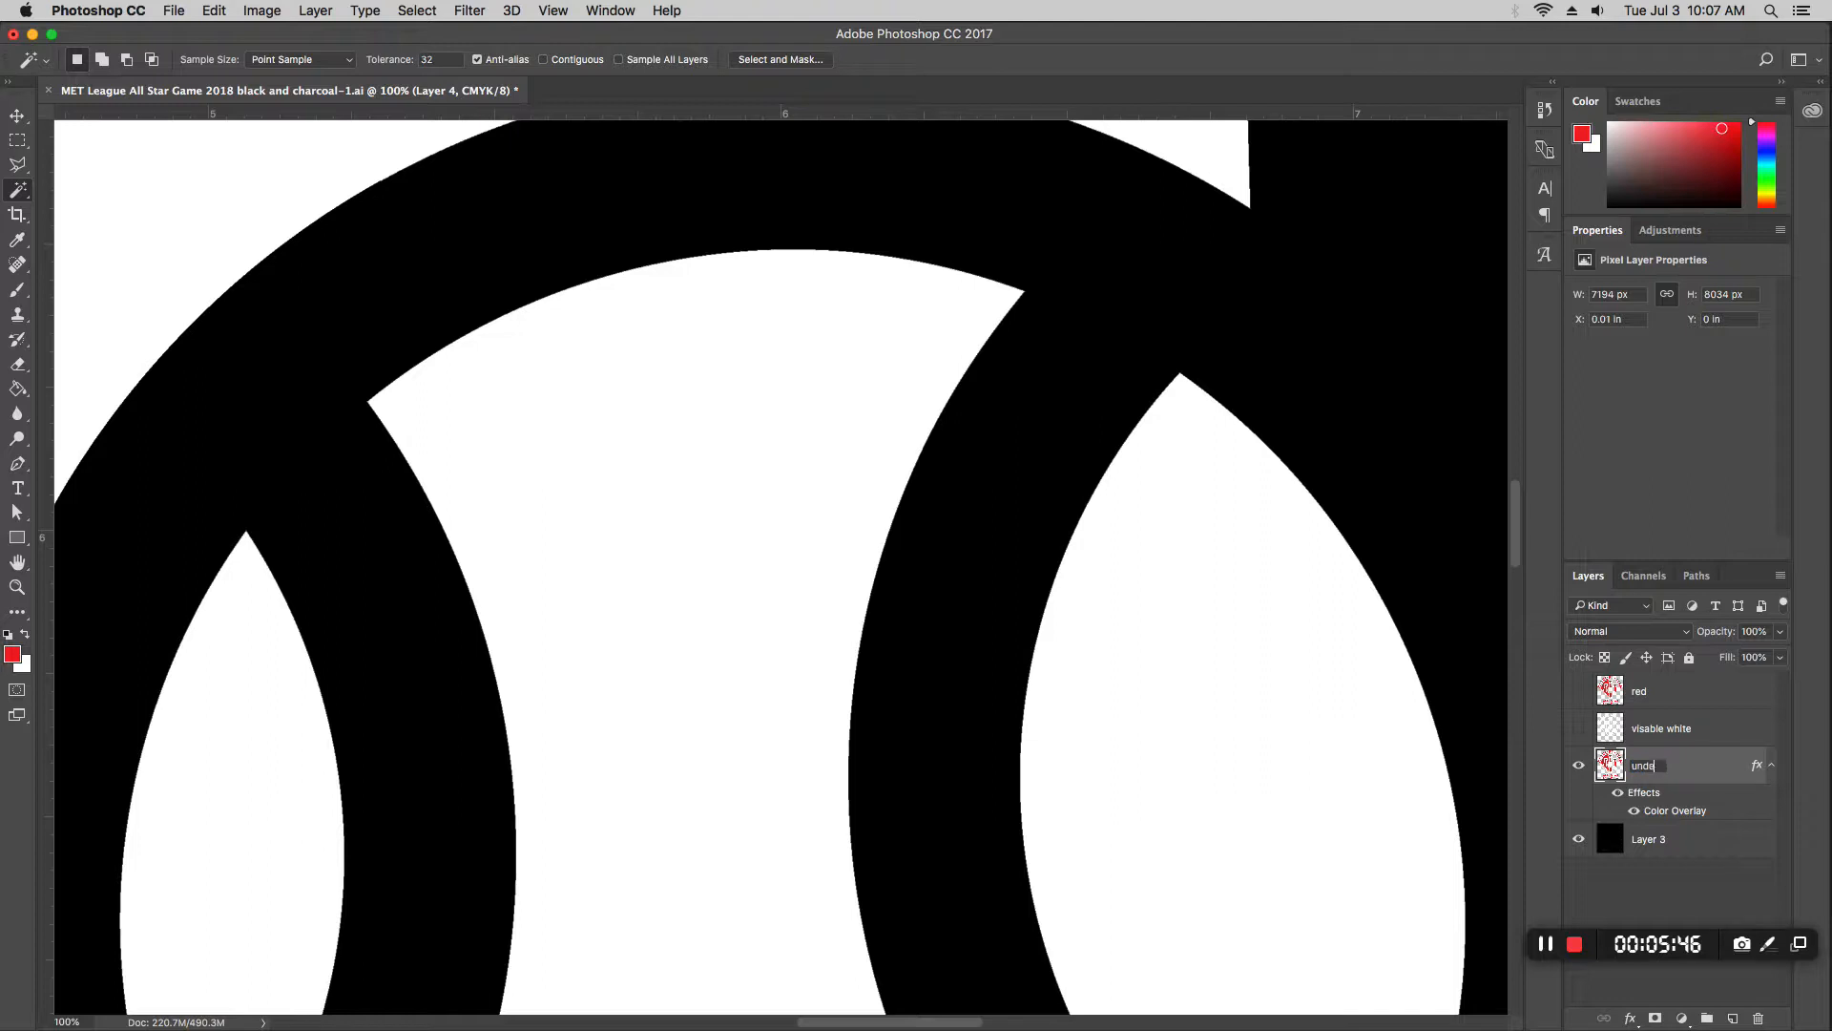
{"action": "key", "text": "Return"}
{"action": "key", "text": "super+0"}
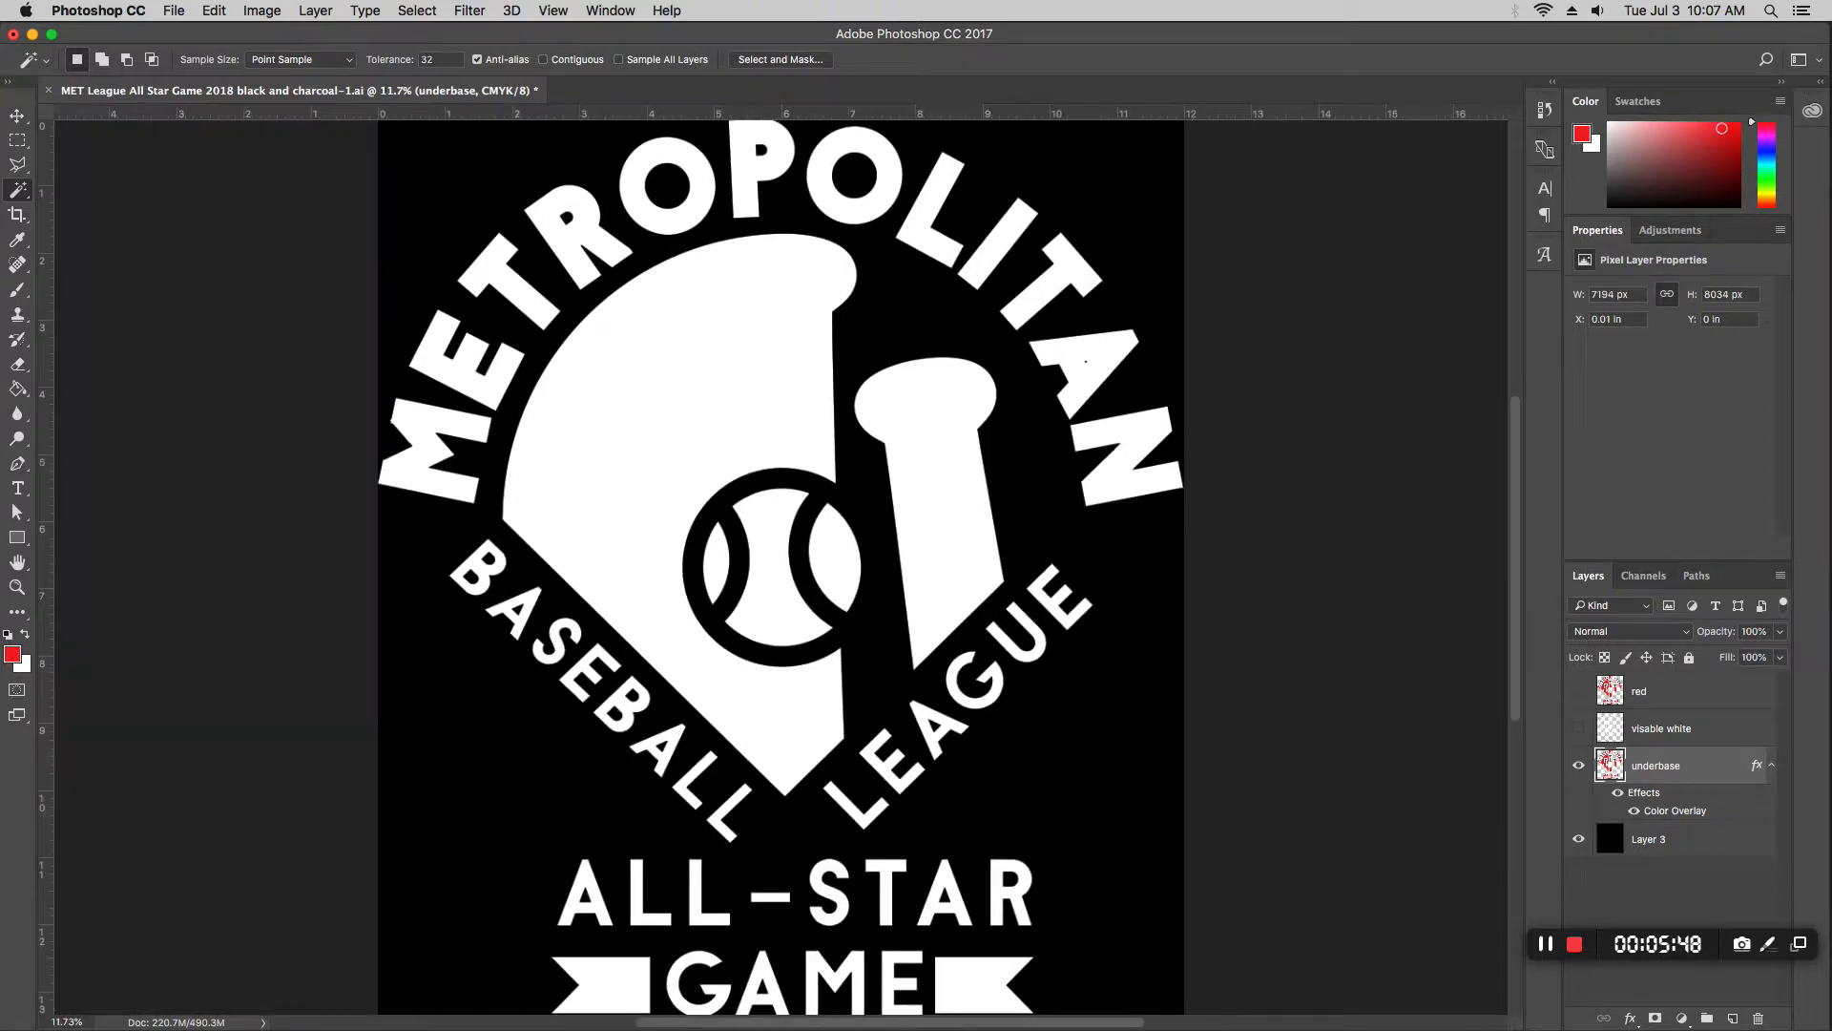
{"action": "key", "text": "super+minus"}
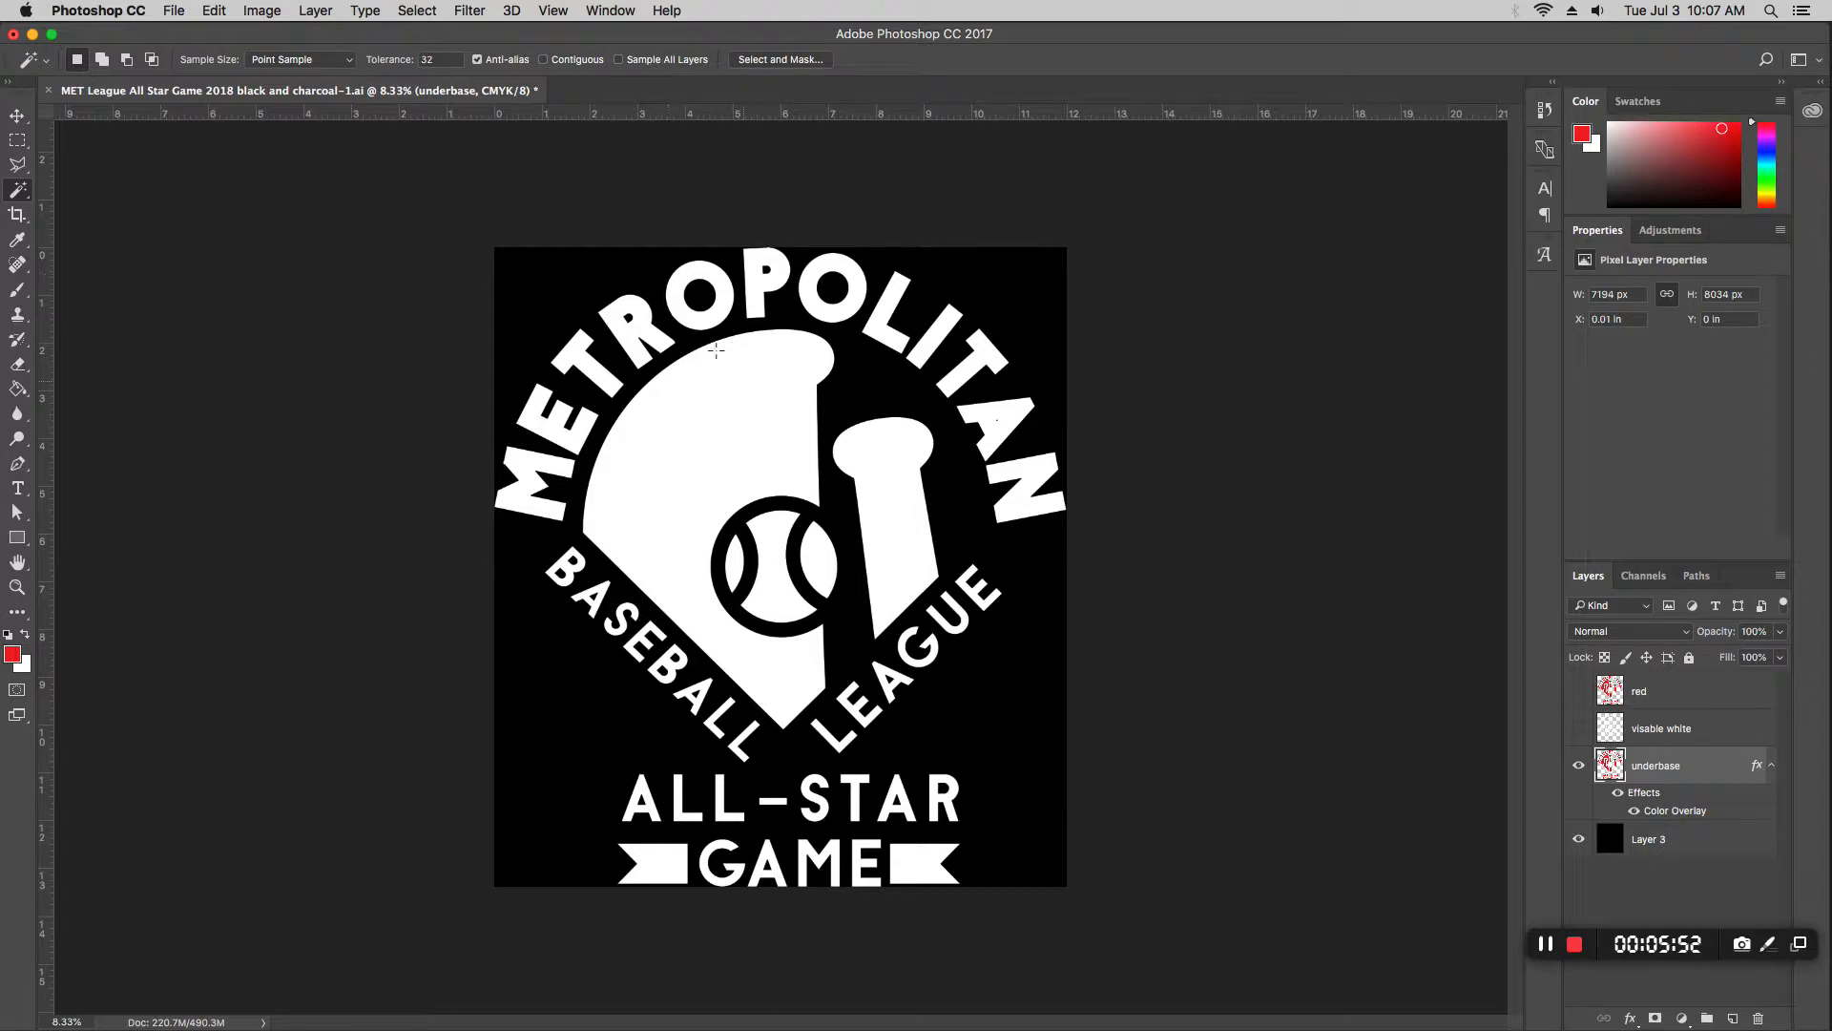
Step: Merge the visable white and underbase layers with the black Layer 3 hidden, and show the black layer again
{"action": "left_click", "coordinate": [1580, 729]}
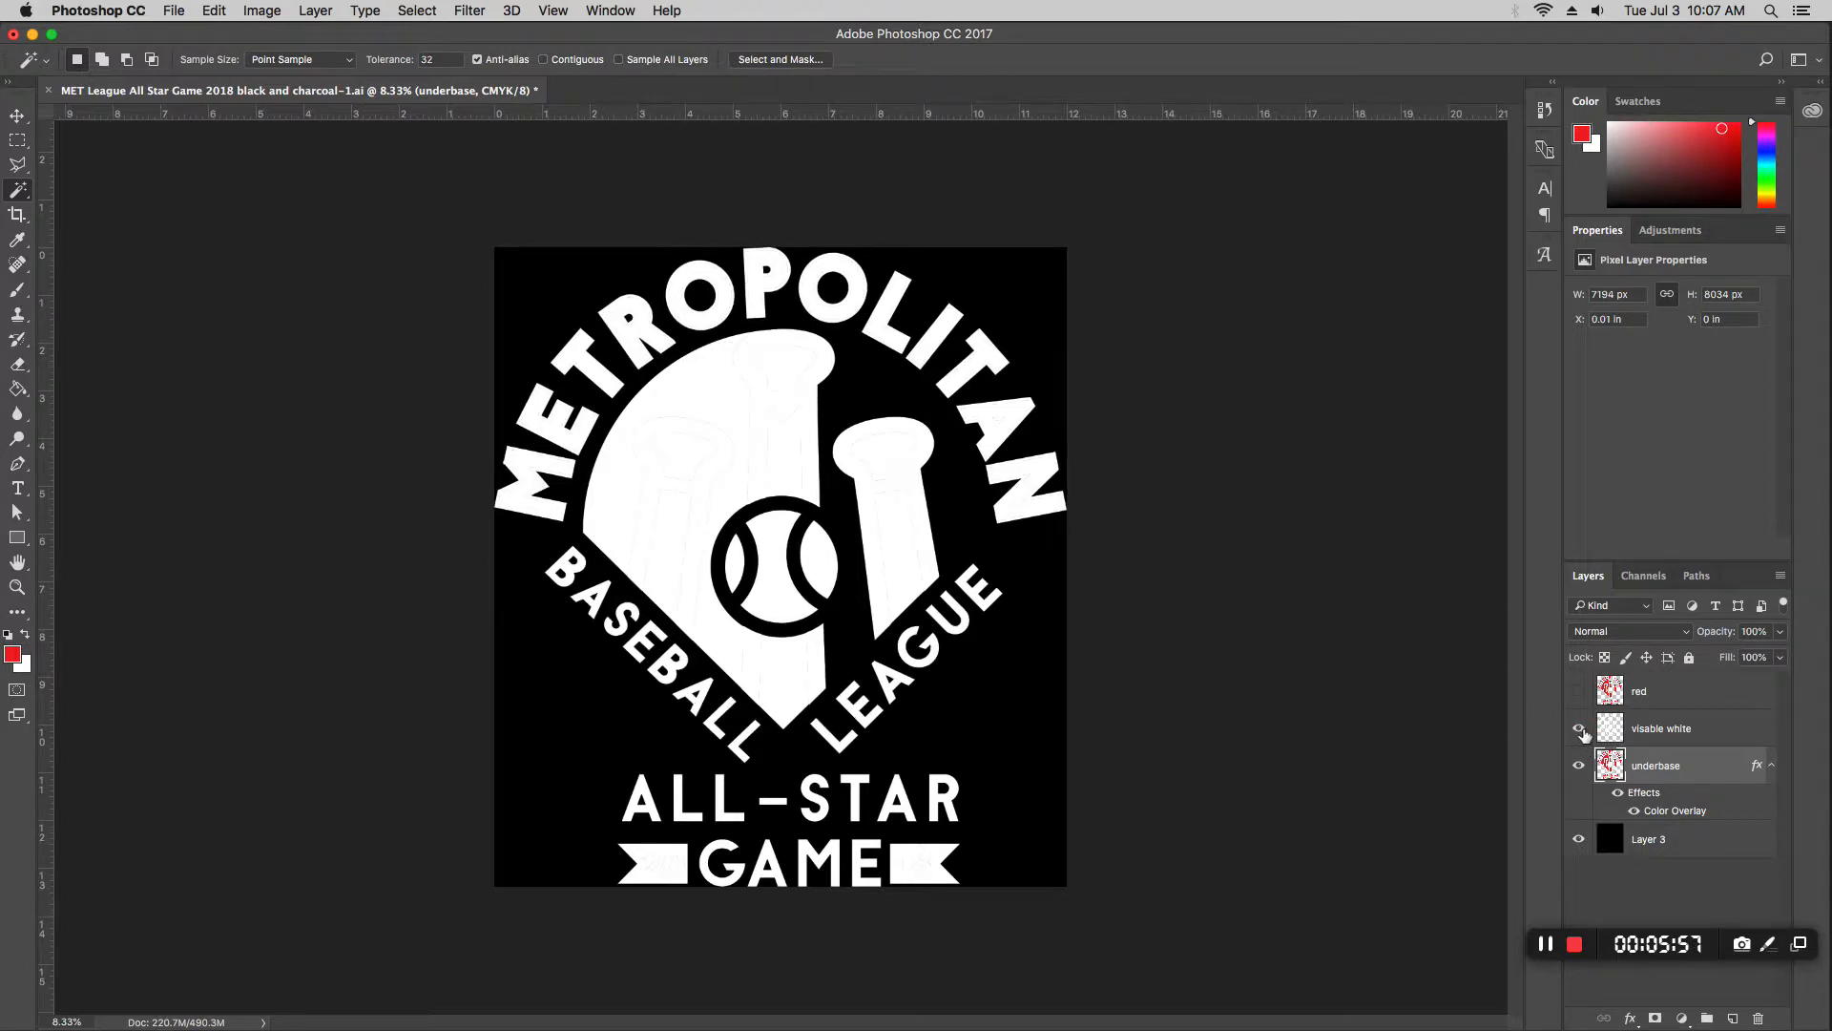
{"action": "left_click", "coordinate": [1578, 839]}
{"action": "left_click", "coordinate": [1697, 737]}
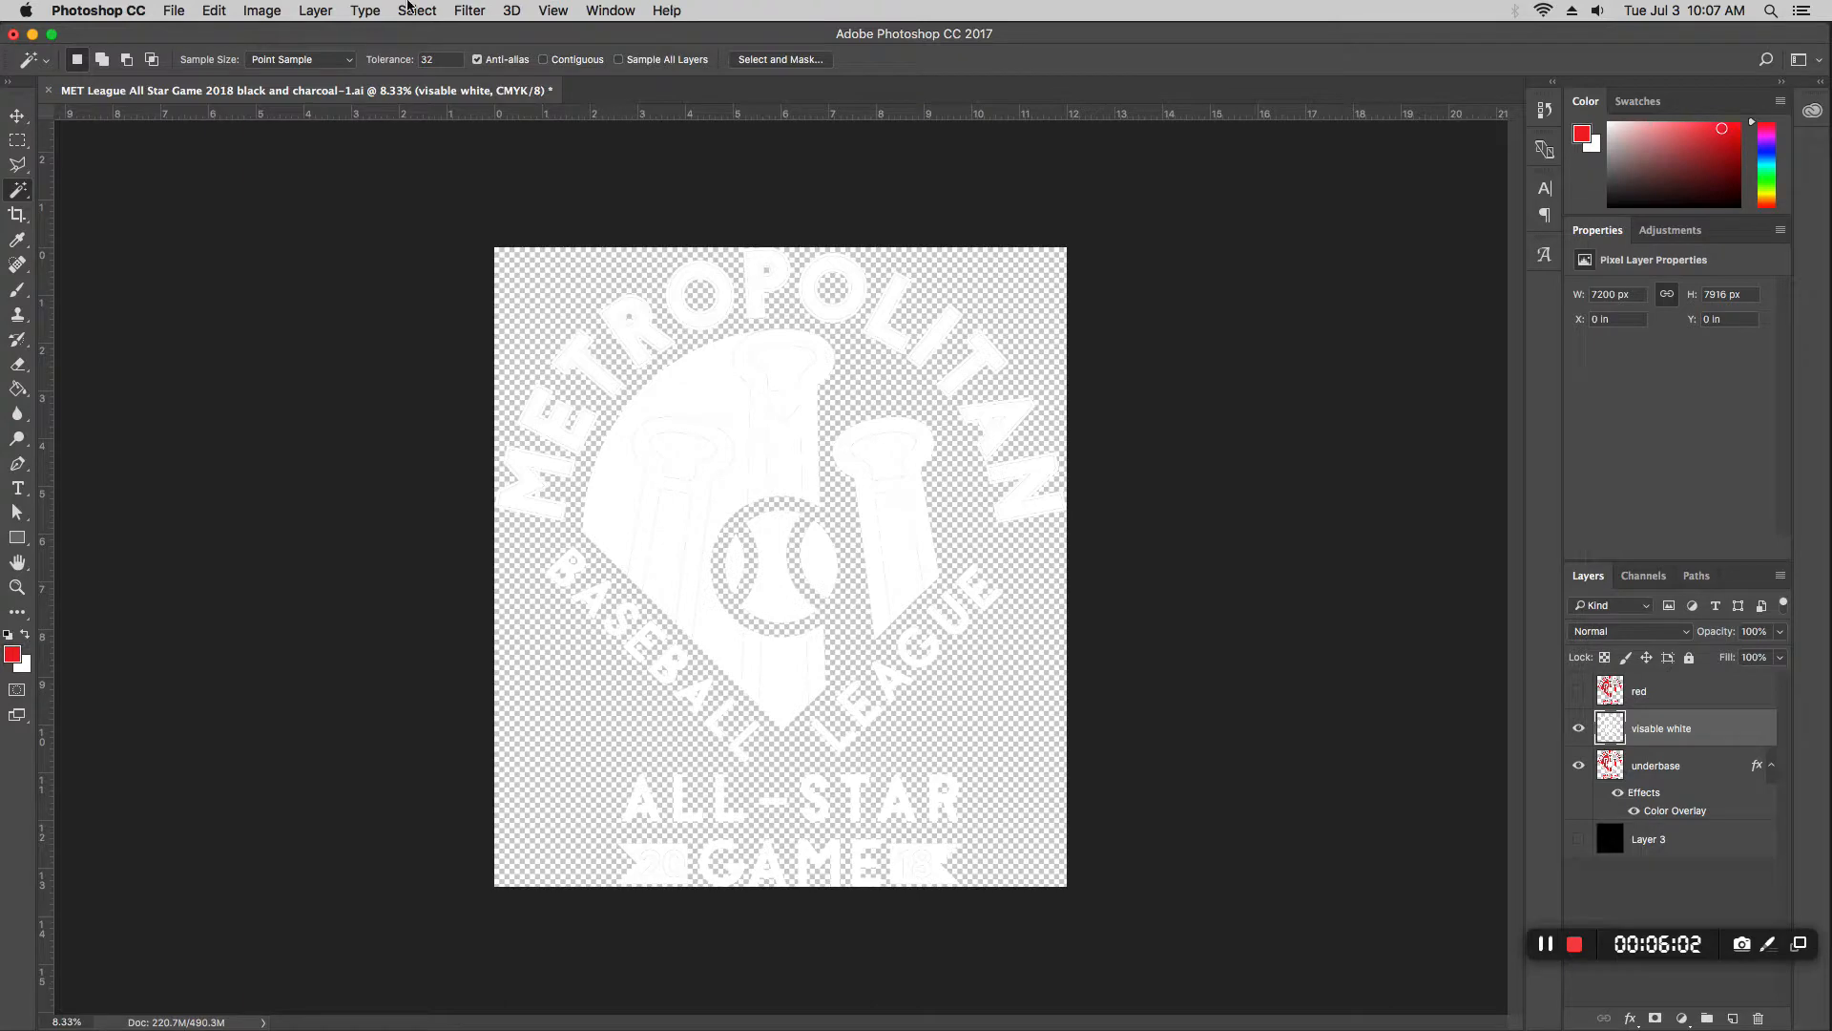
{"action": "left_click", "coordinate": [367, 10]}
{"action": "left_click", "coordinate": [411, 733]}
{"action": "left_click", "coordinate": [1578, 765]}
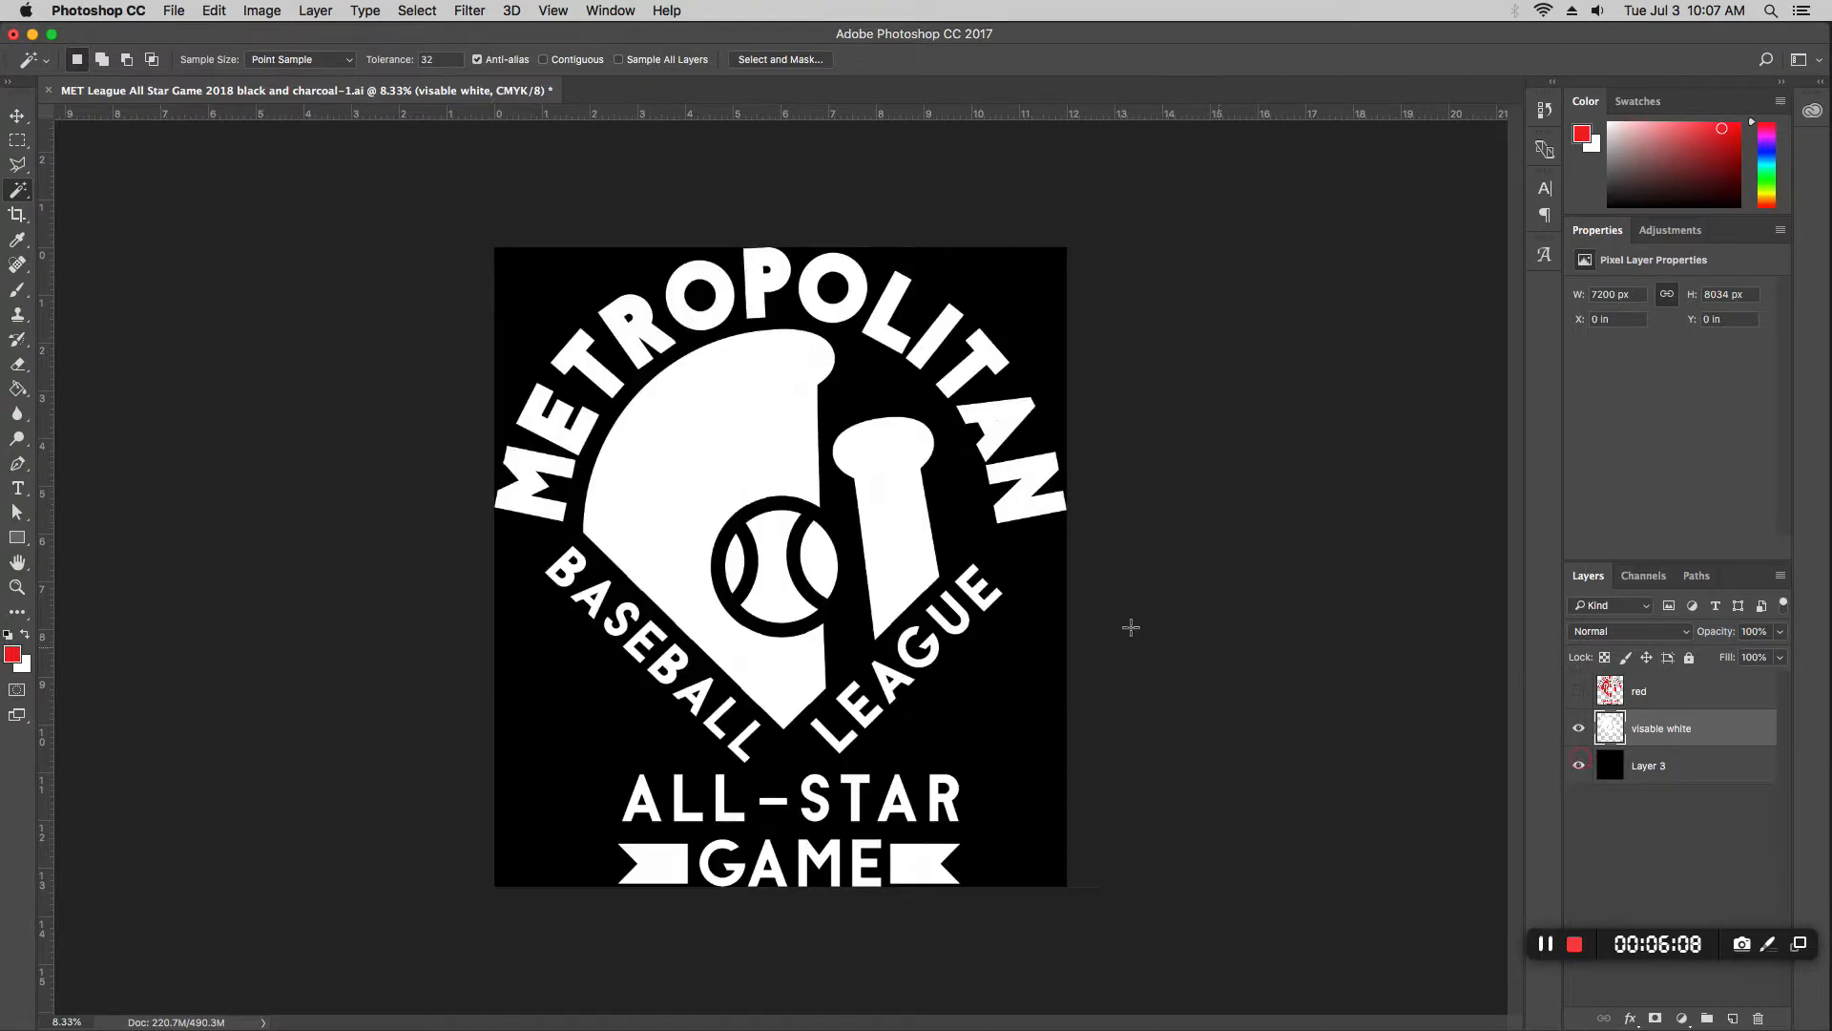
Step: Apply a Normal-mode white (ffffff) Color Overlay at 100% opacity to the merged visable white layer
{"action": "key", "text": "super+equal"}
{"action": "key", "text": "super+equal"}
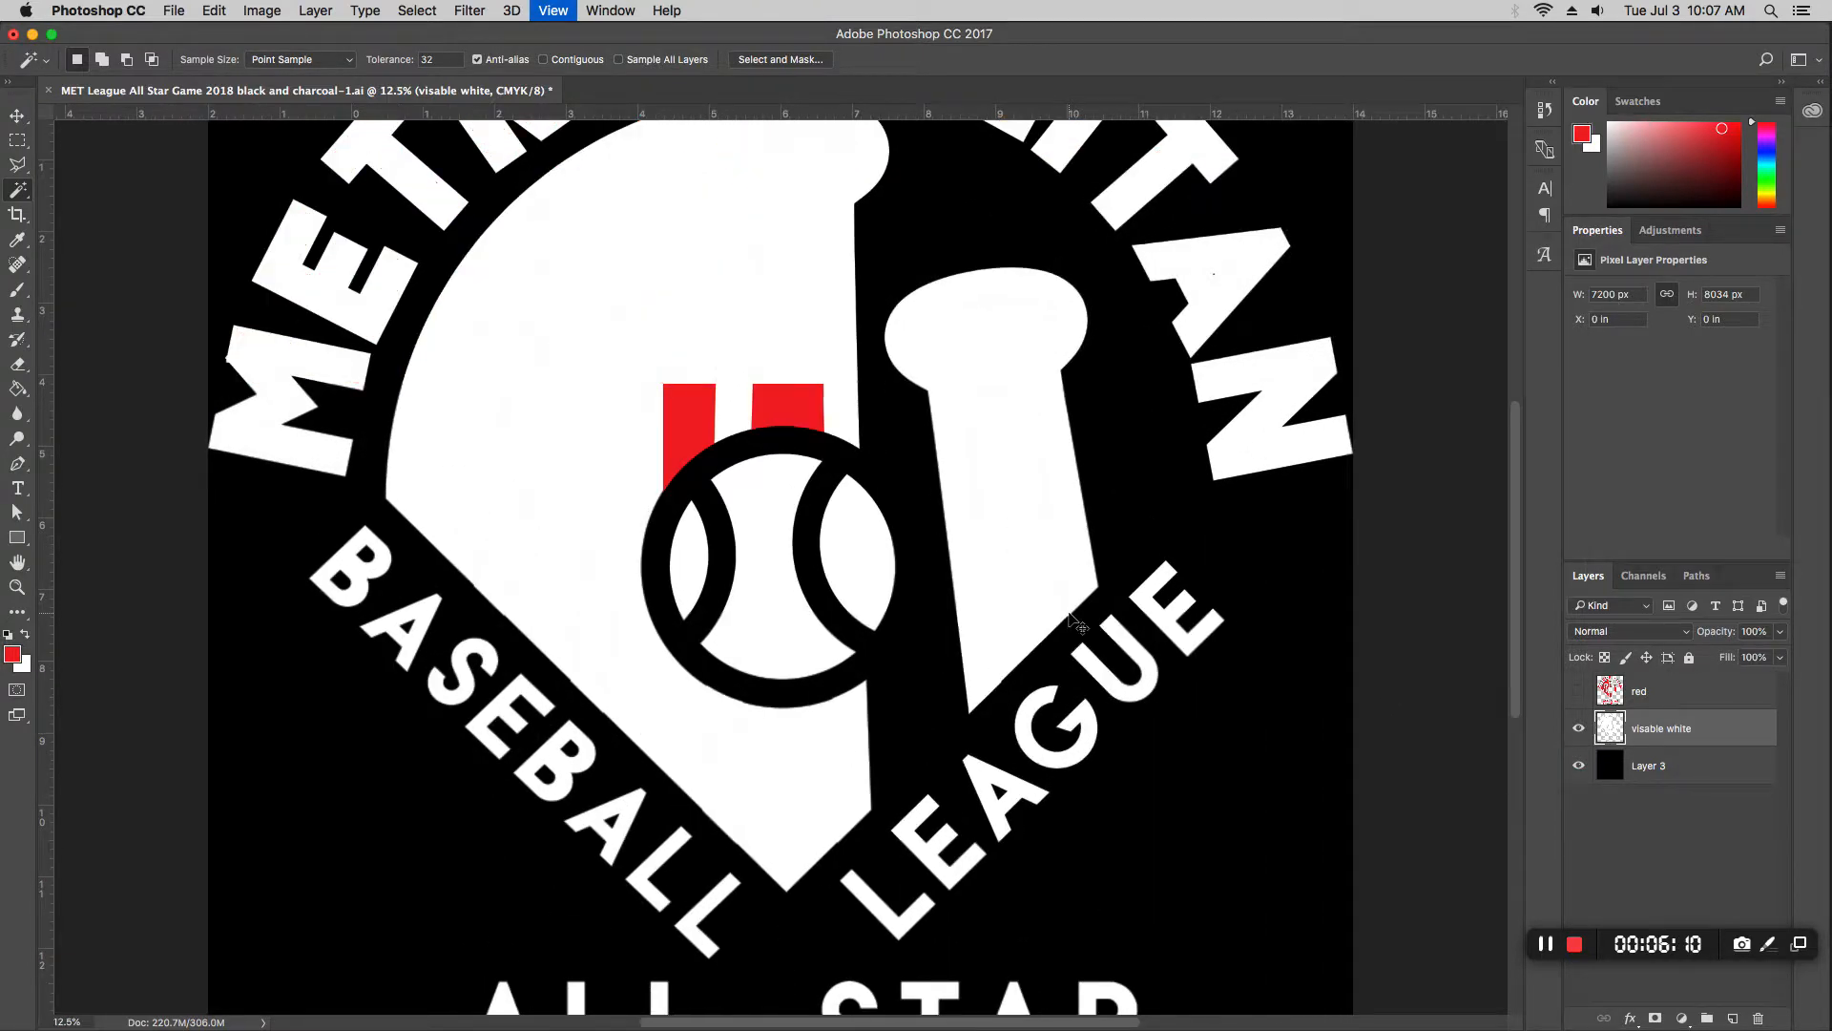
{"action": "key", "text": "super+equal"}
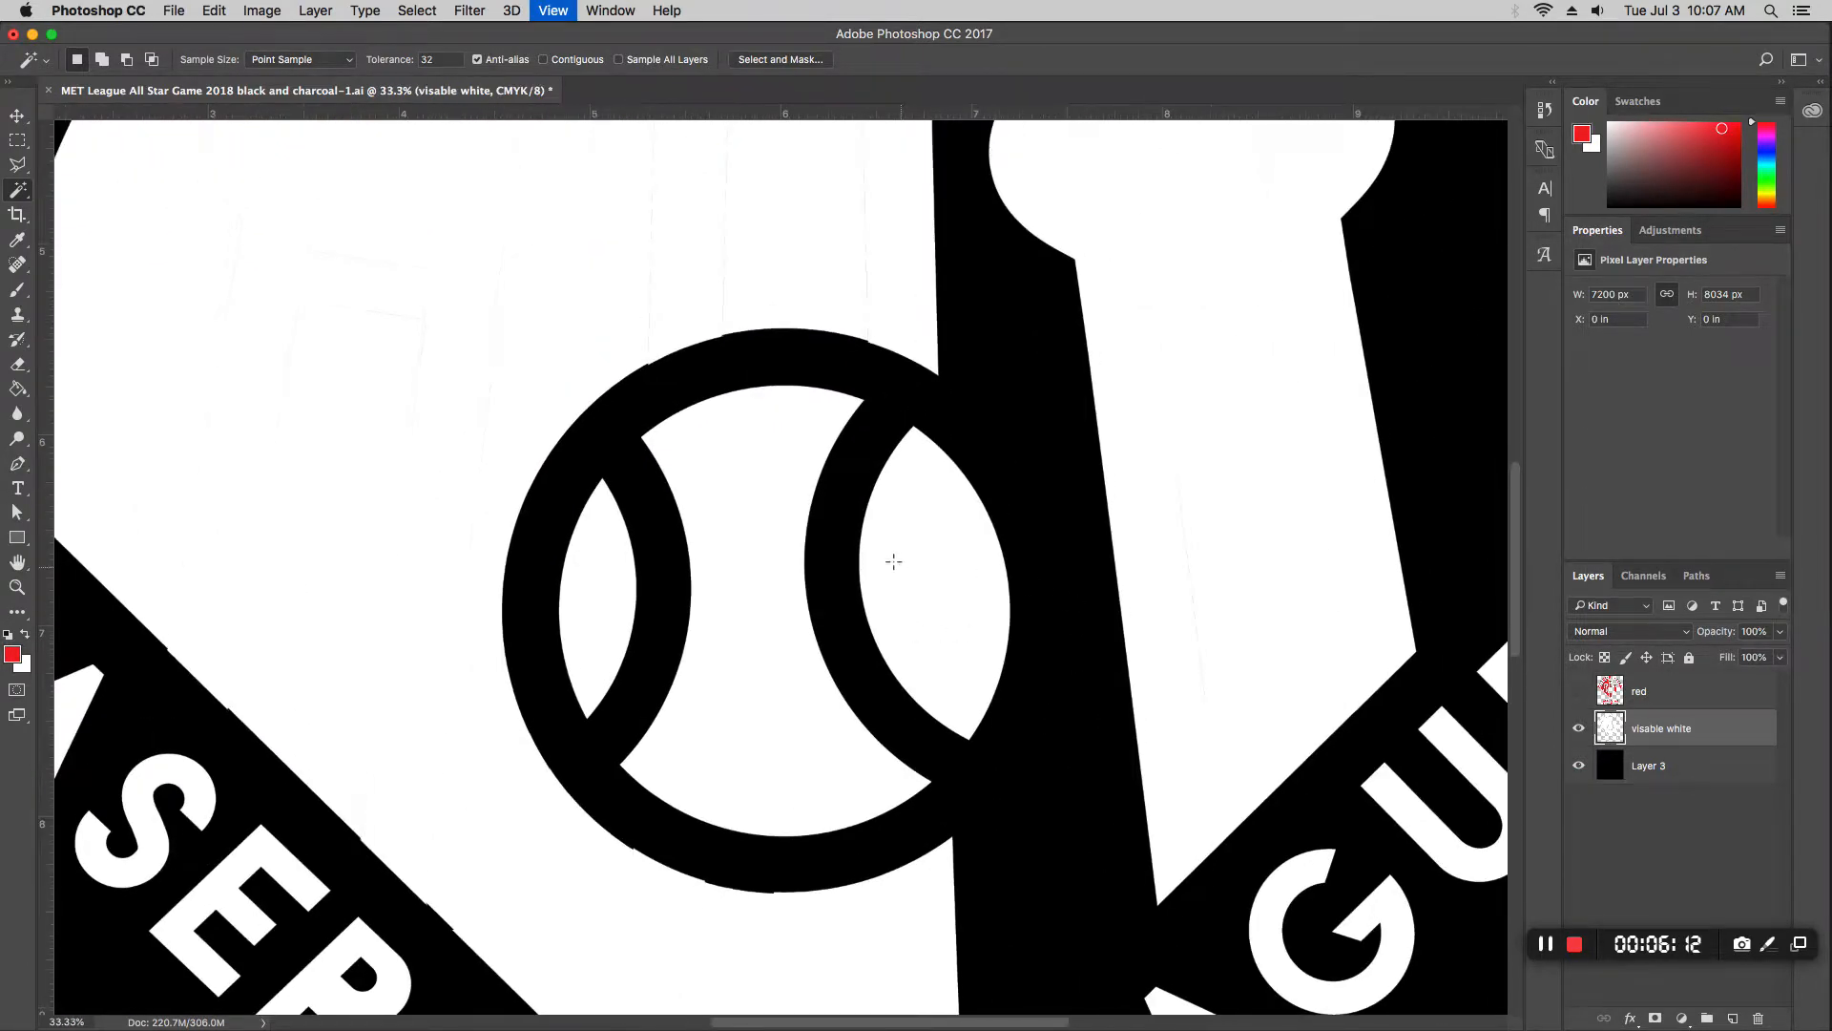
{"action": "key", "text": "super+equal"}
{"action": "scroll", "coordinate": [746, 459], "scroll_direction": "up", "scroll_amount": 10}
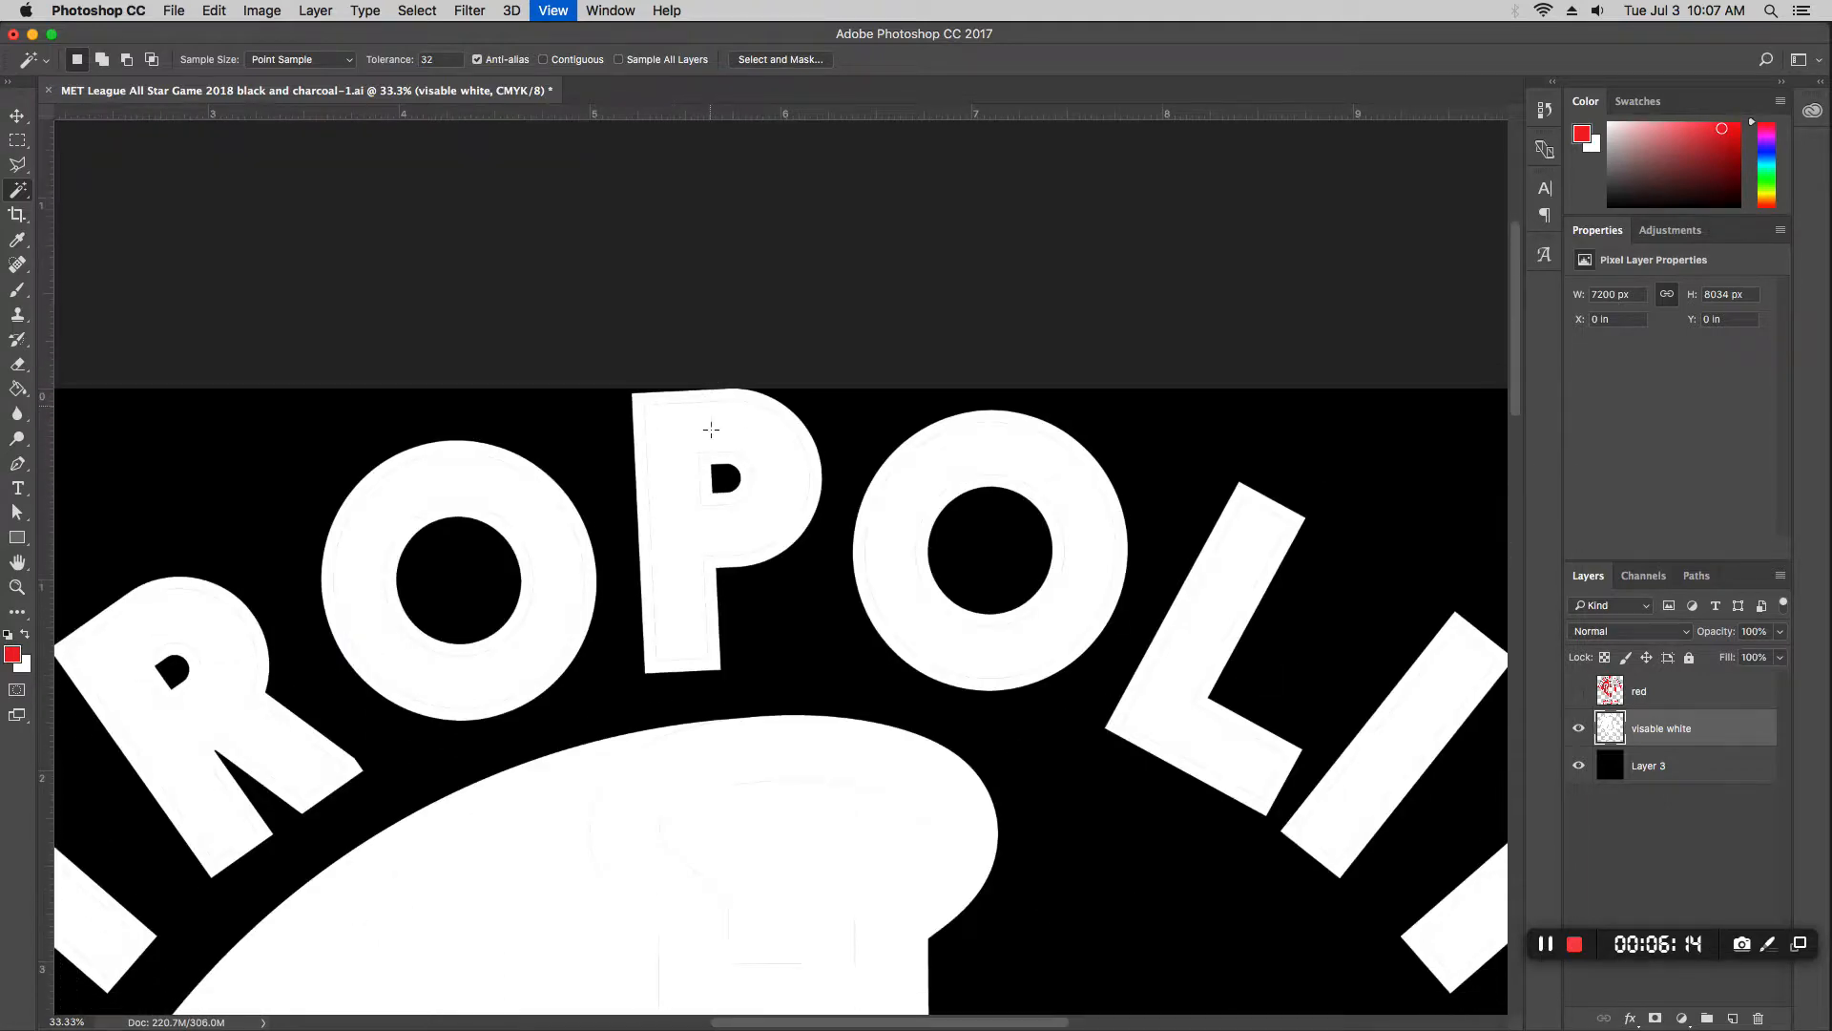
{"action": "double_click", "coordinate": [1742, 733]}
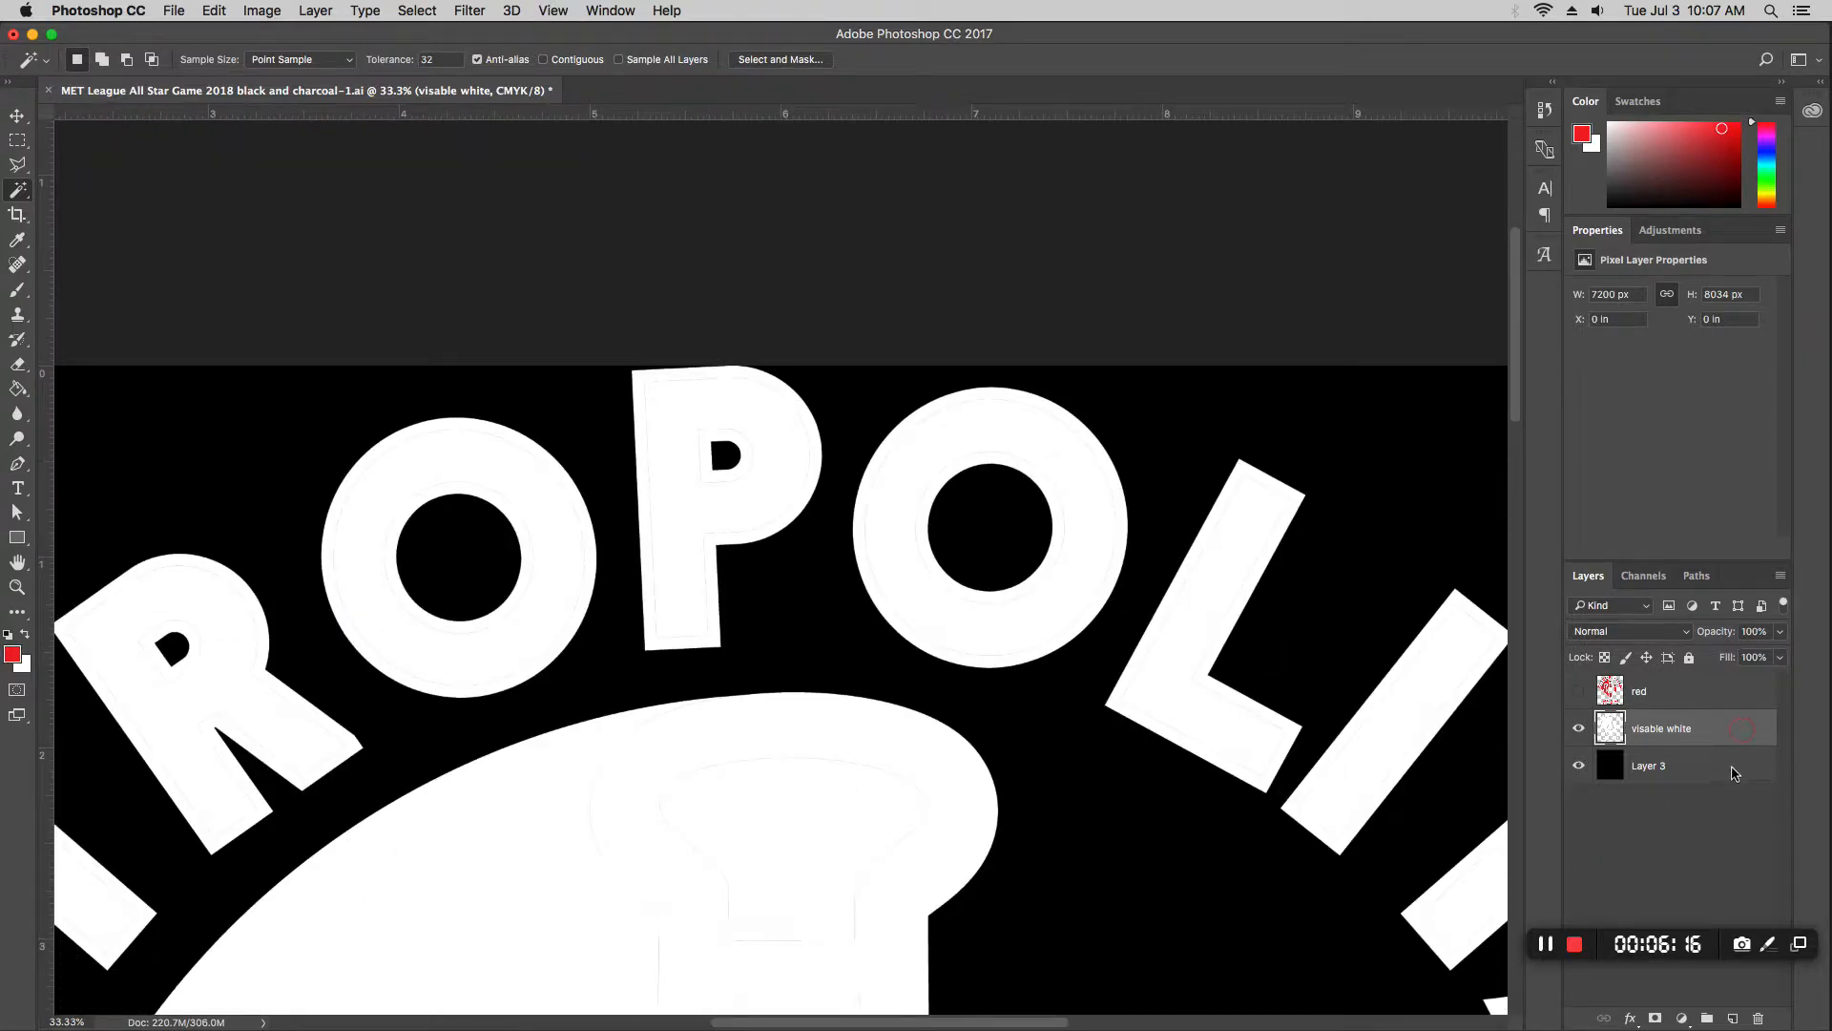
{"action": "left_click", "coordinate": [1177, 759]}
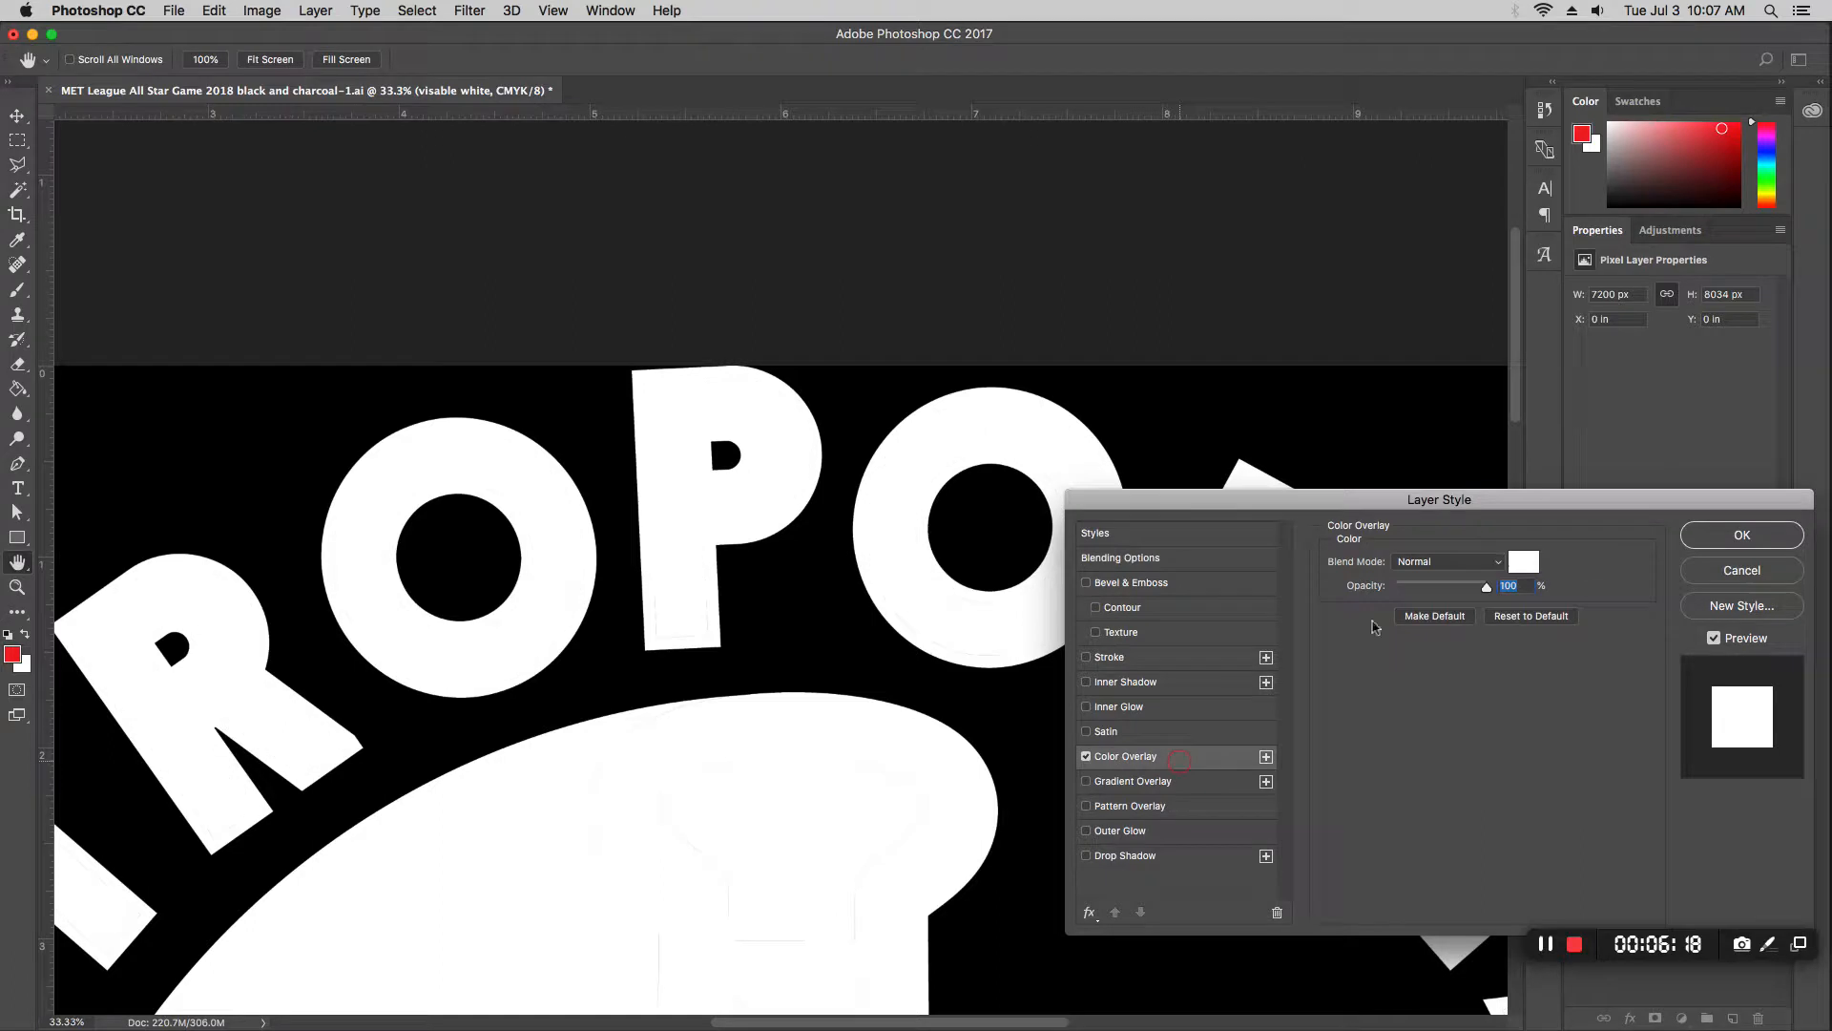
{"action": "left_click", "coordinate": [1523, 564]}
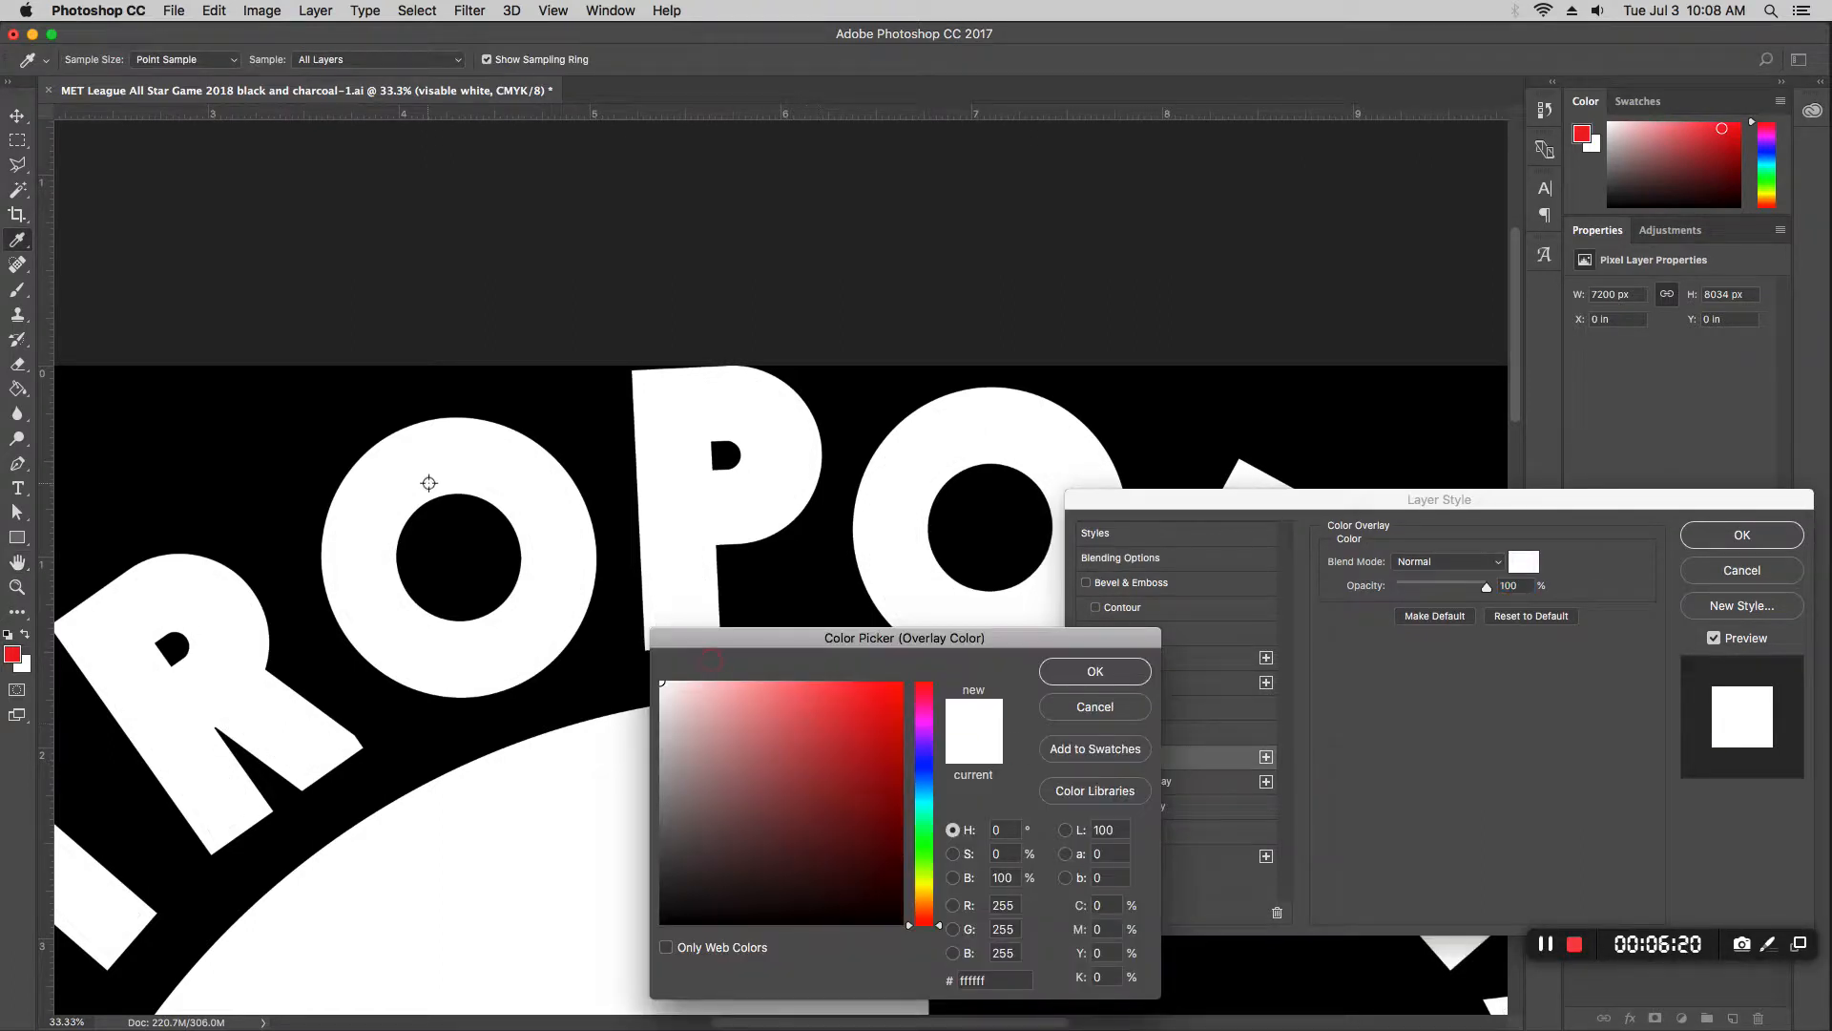
{"action": "key", "text": "Return"}
{"action": "key", "text": "Return"}
{"action": "key", "text": "w"}
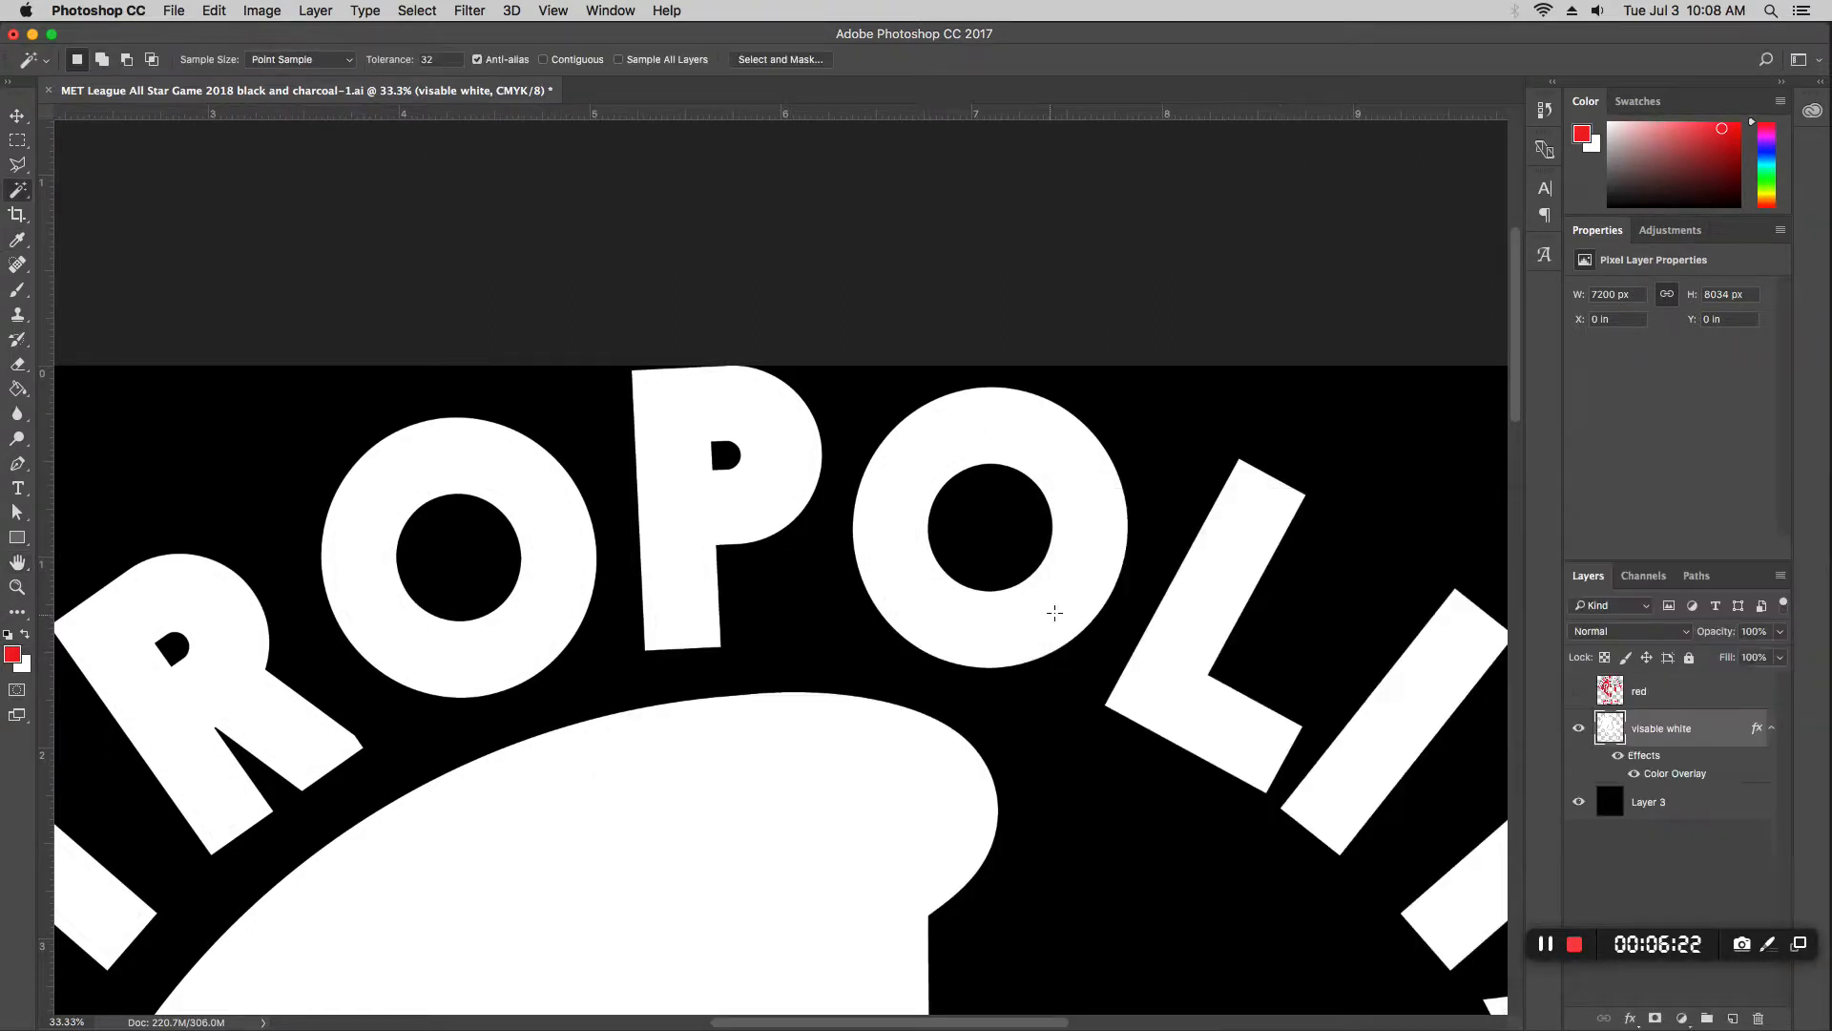
Step: Check the merged white artwork for gaps and rename its layer to underbase
{"action": "scroll", "coordinate": [1097, 630], "scroll_direction": "down", "scroll_amount": 10}
{"action": "scroll", "coordinate": [1140, 636], "scroll_direction": "down", "scroll_amount": 6}
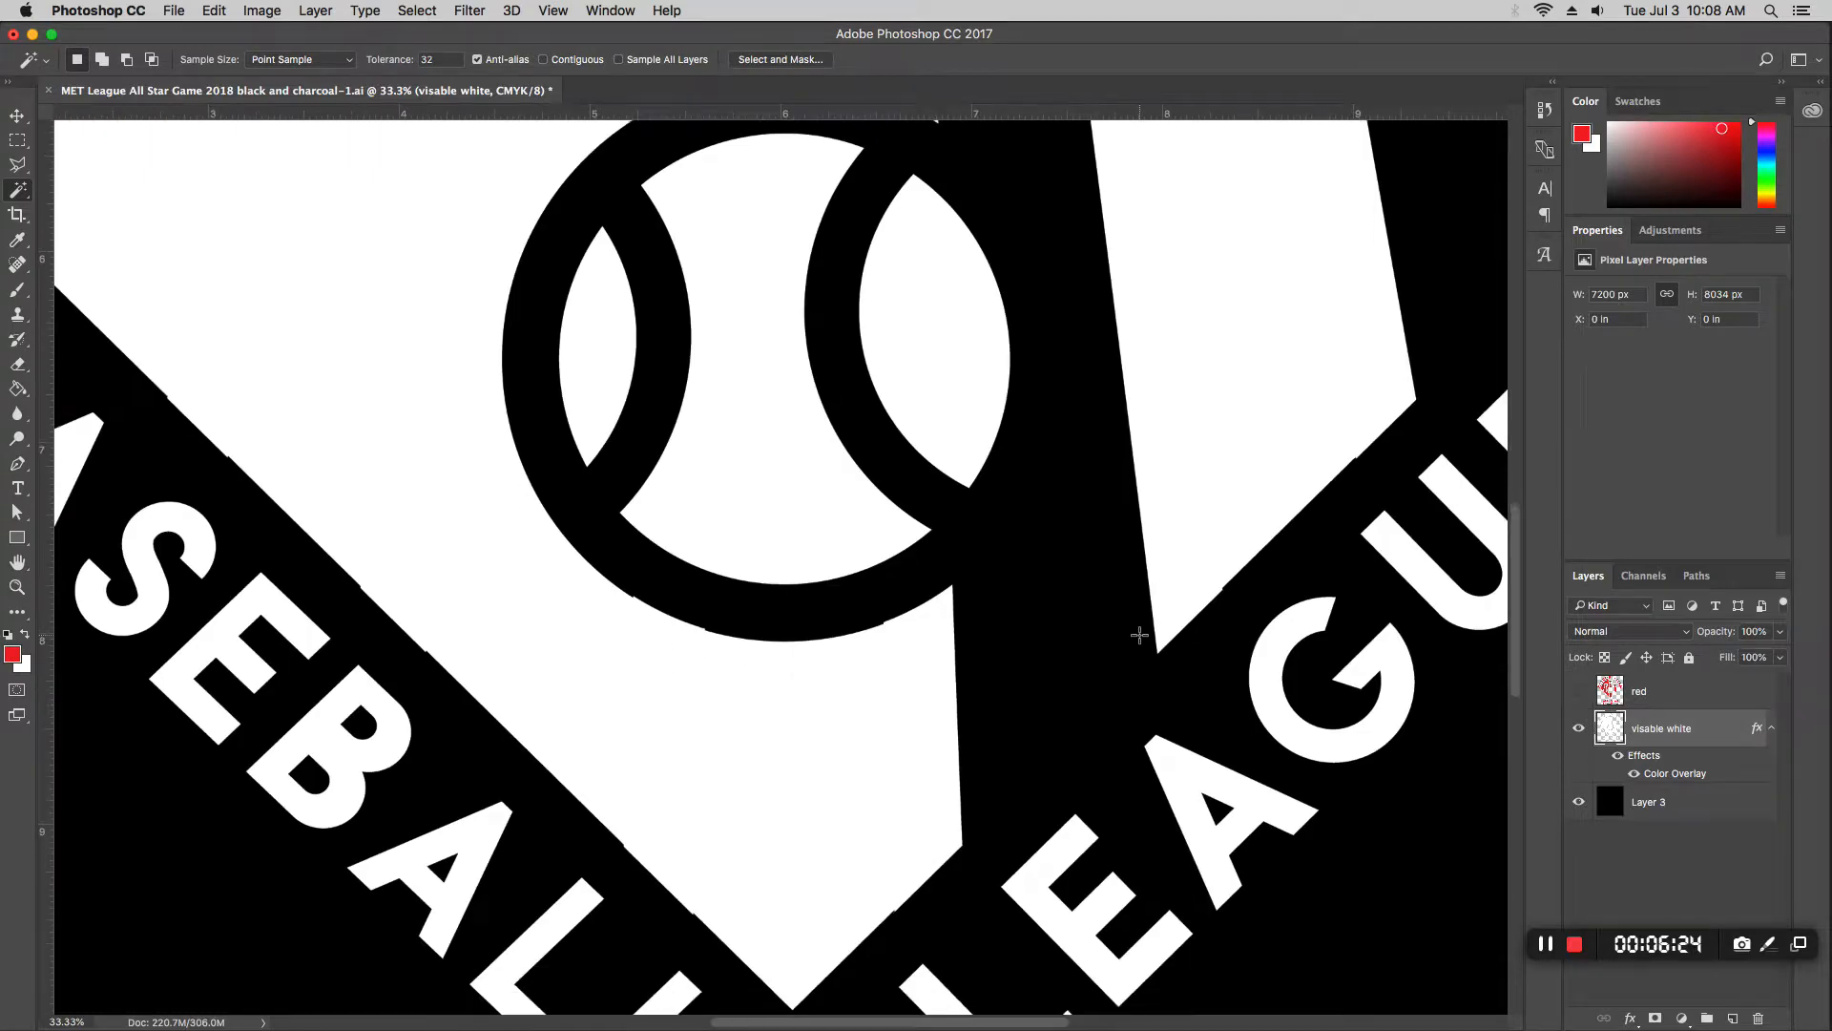
{"action": "scroll", "coordinate": [1139, 634], "scroll_direction": "up", "scroll_amount": 10}
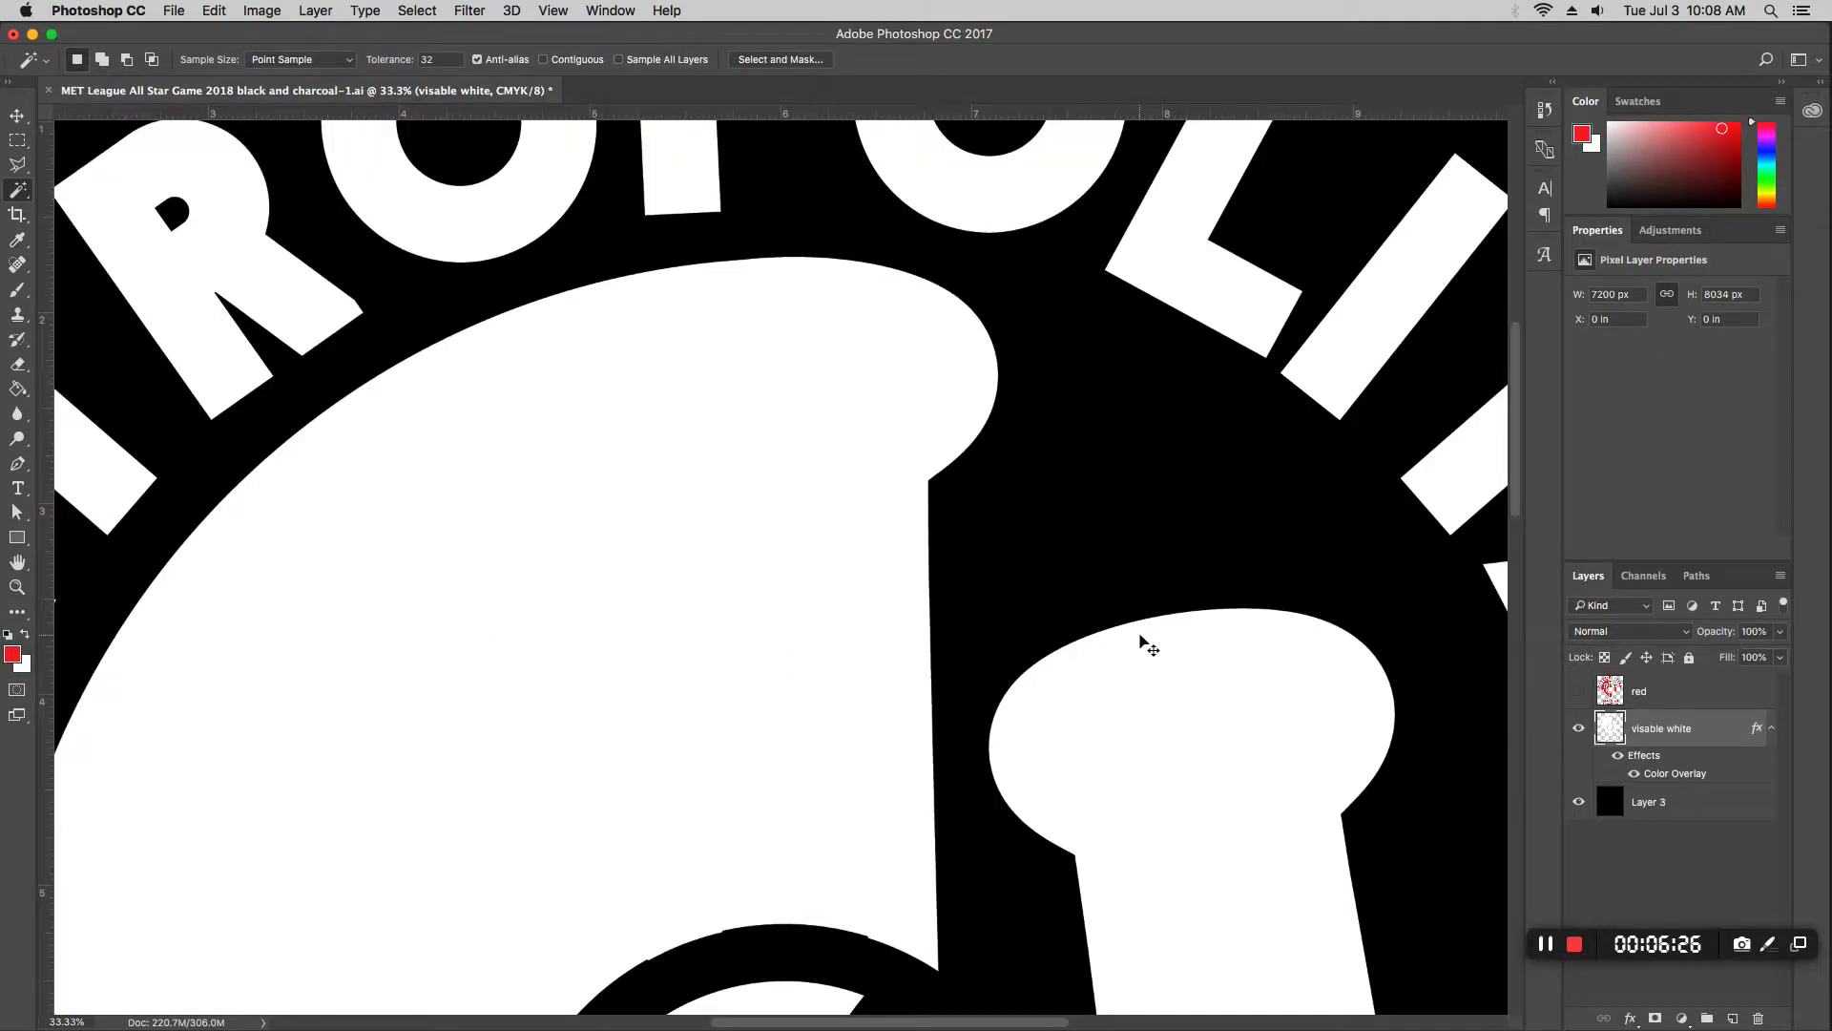
{"action": "scroll", "coordinate": [1140, 636], "scroll_direction": "down", "scroll_amount": 4}
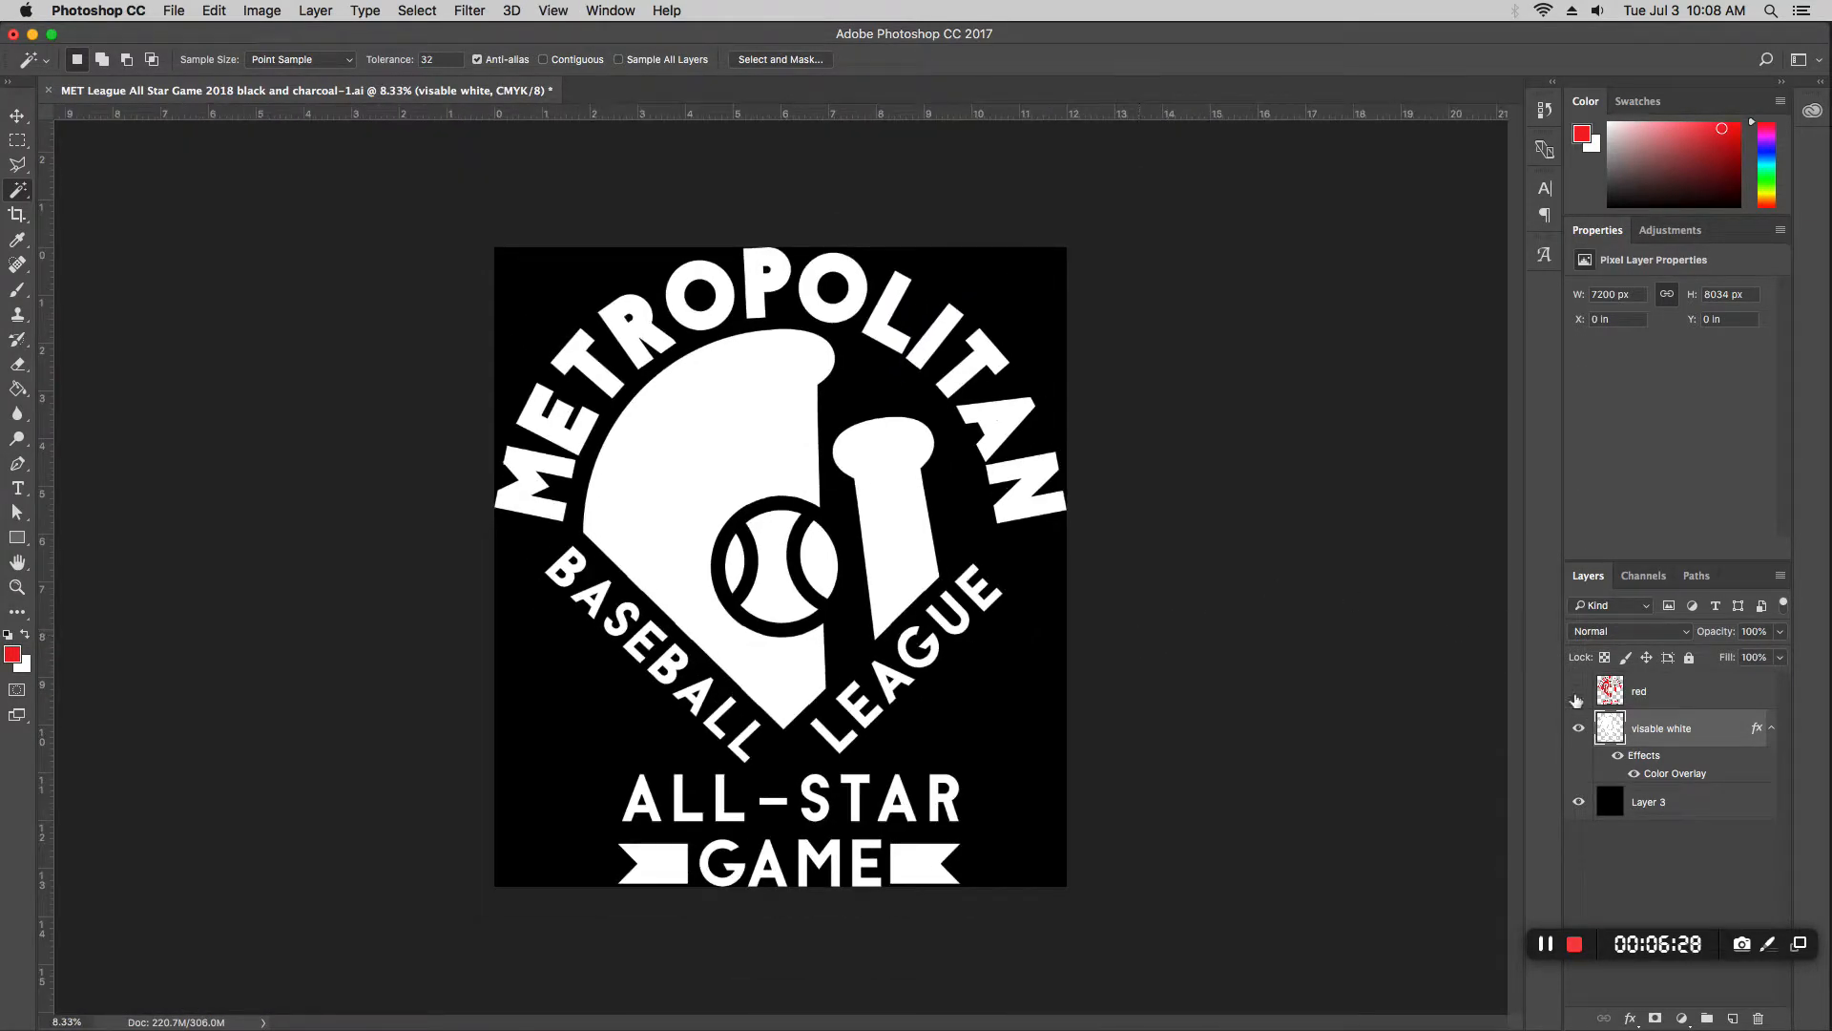
{"action": "double_click", "coordinate": [1680, 731]}
{"action": "type", "text": "underbase"}
{"action": "key", "text": "Return"}
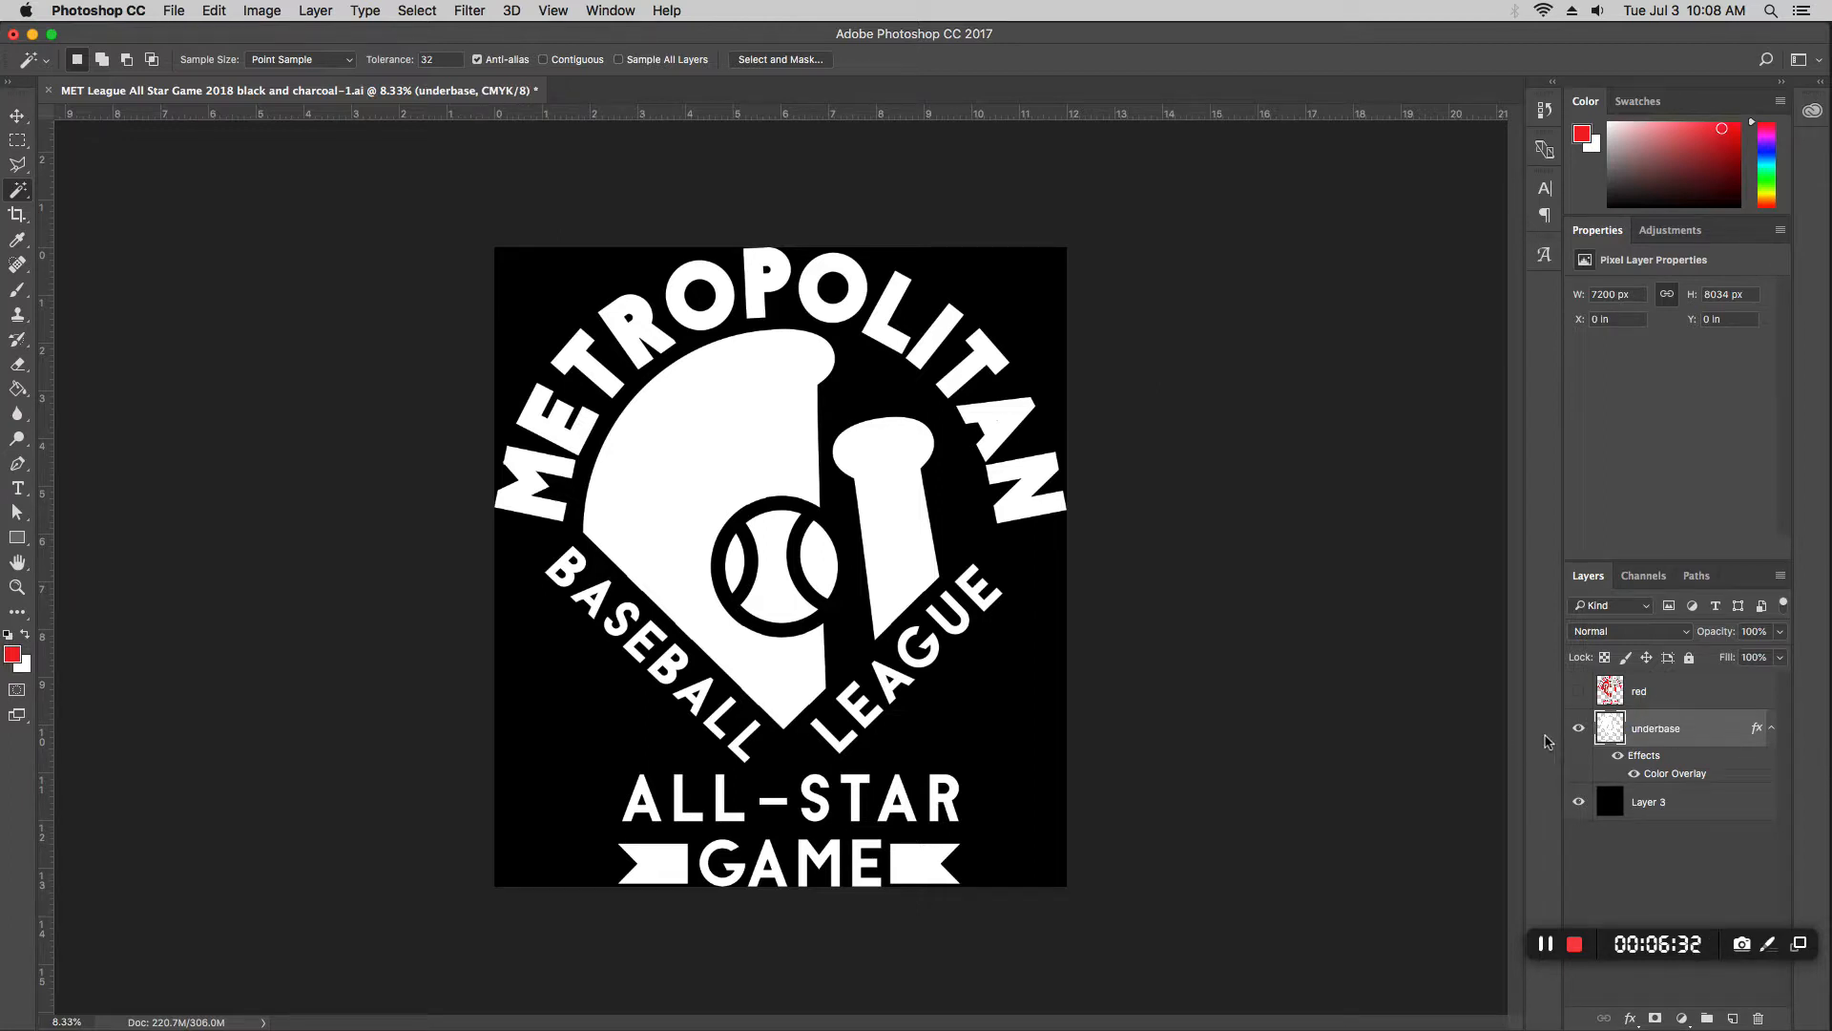
Step: Show the red layer over the underbase and lower its opacity to 72%
{"action": "left_click", "coordinate": [1580, 697]}
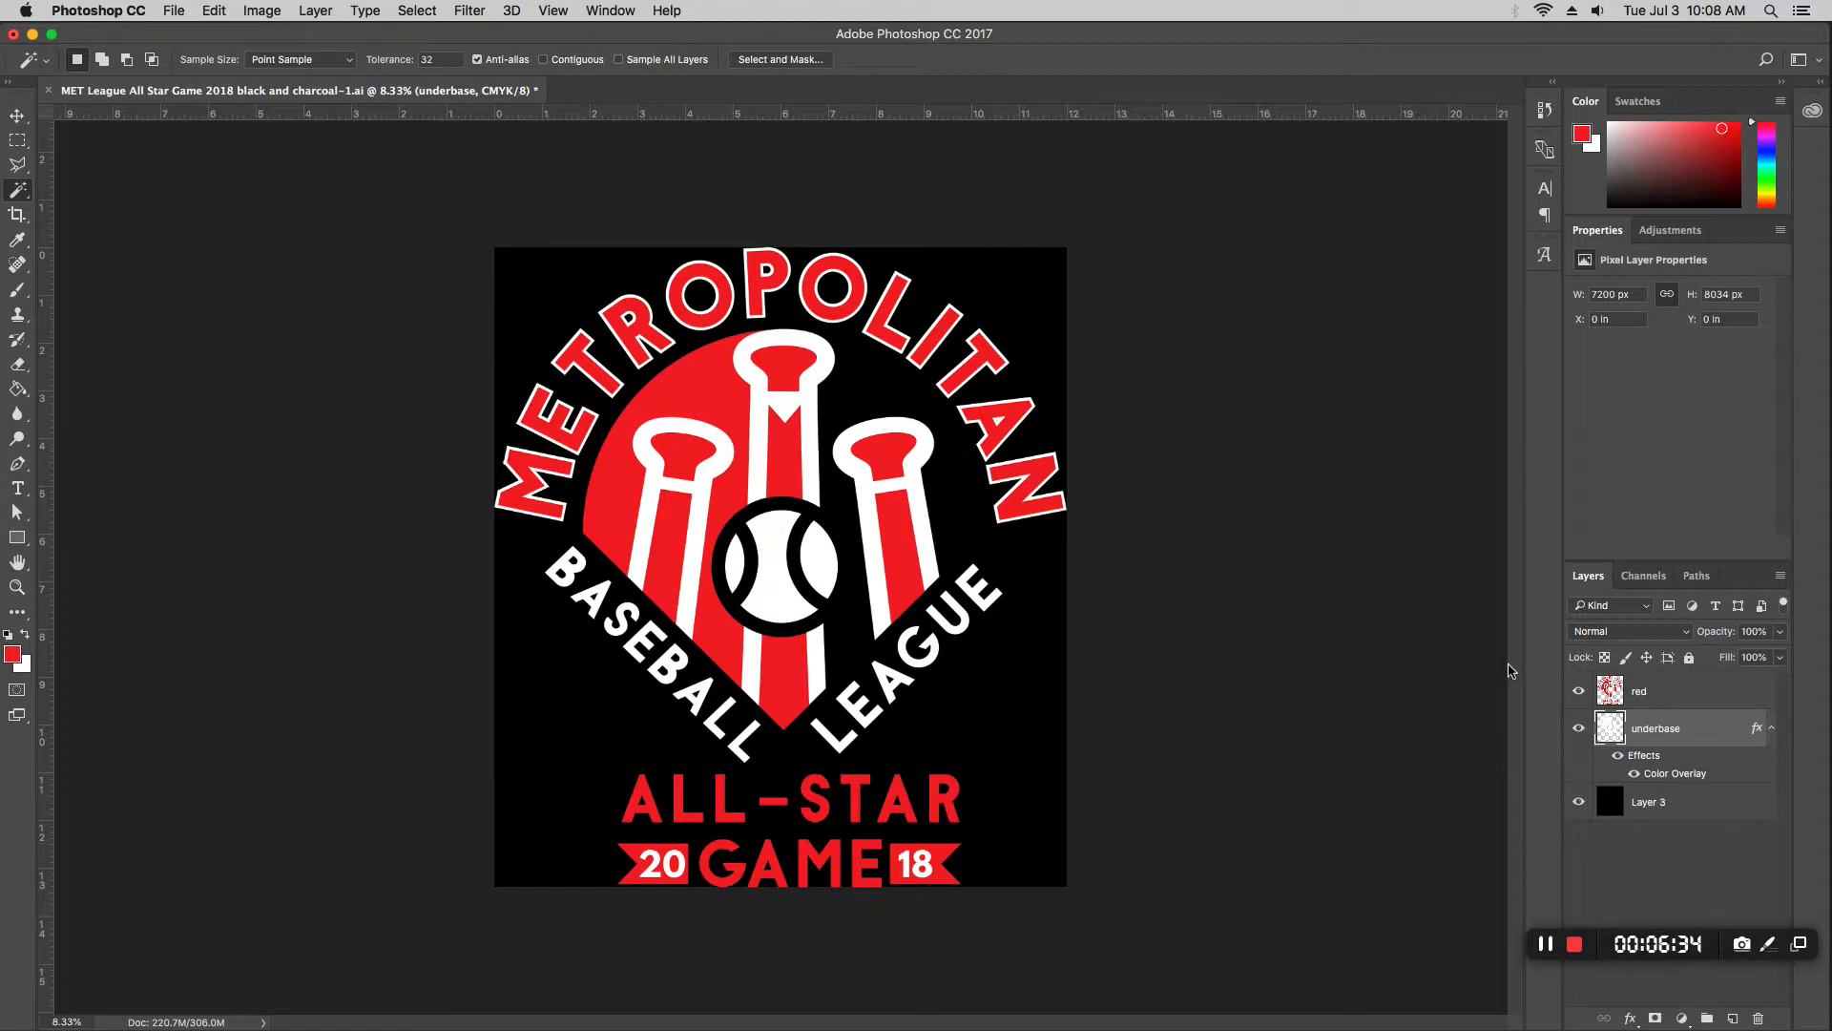
{"action": "key", "text": "super+equal"}
{"action": "key", "text": "super+equal"}
{"action": "key", "text": "super+equal"}
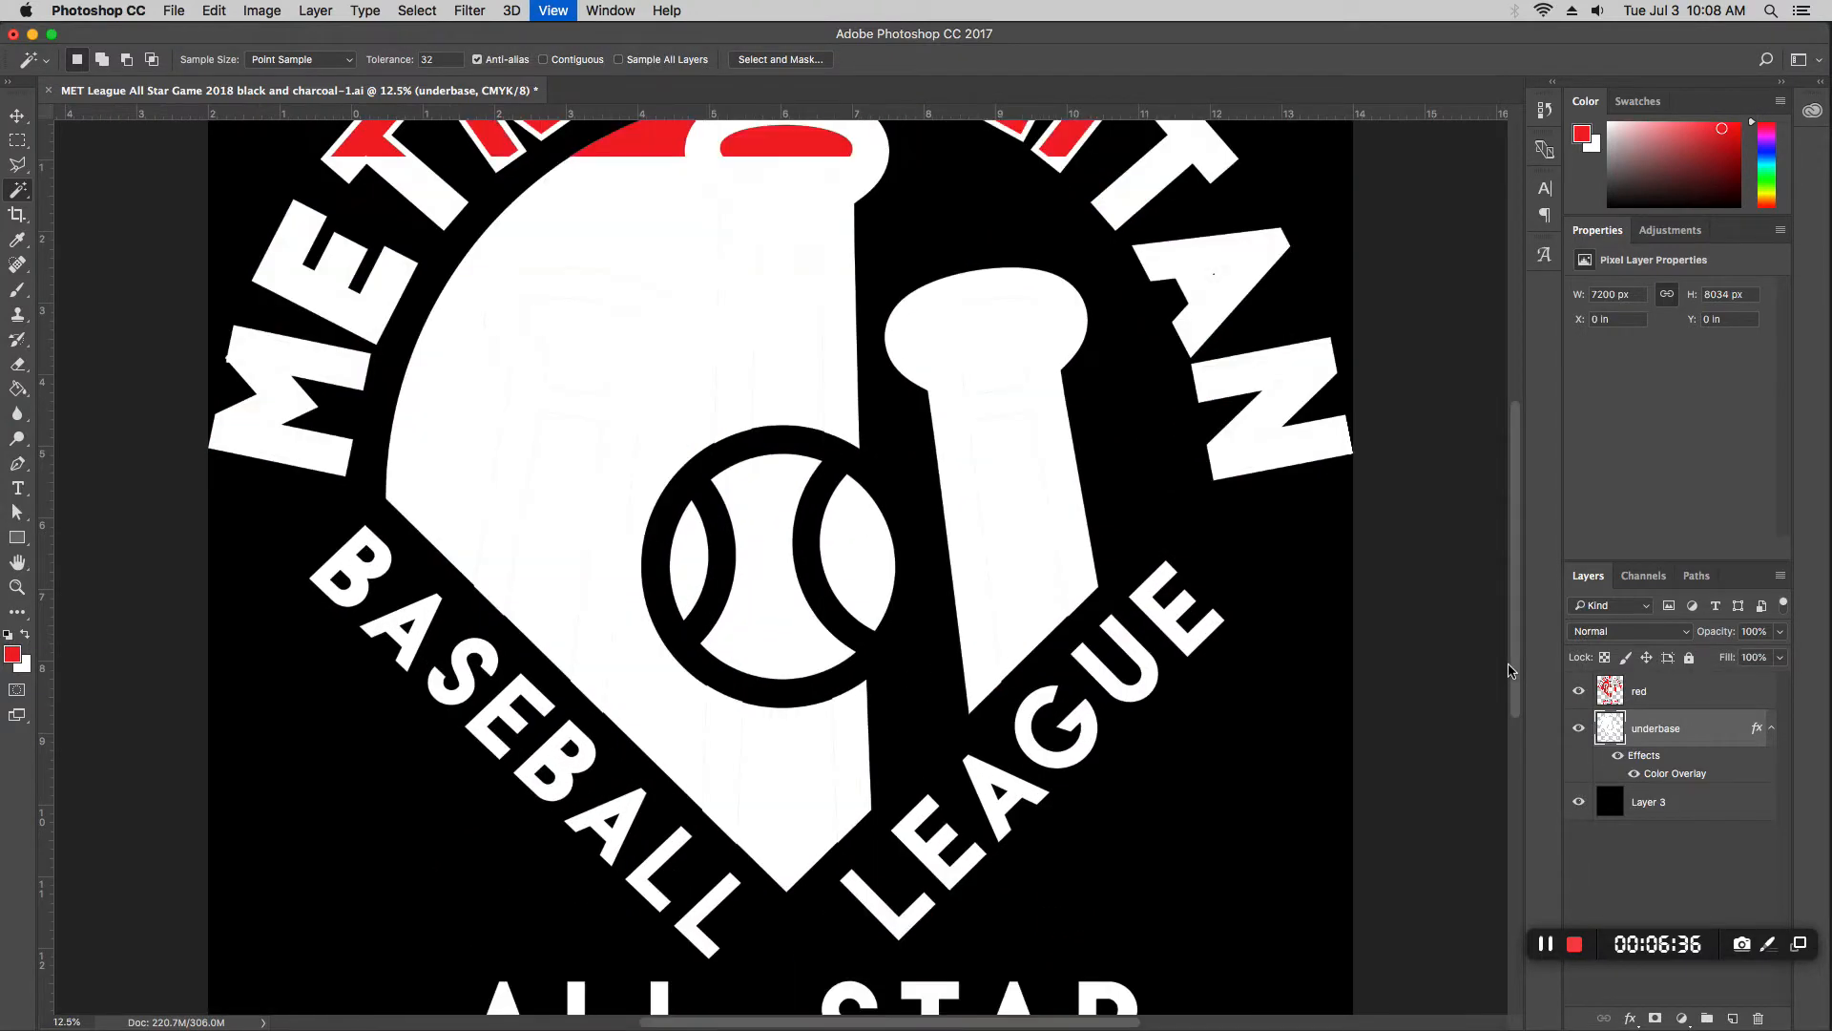
{"action": "scroll", "coordinate": [990, 630], "scroll_direction": "up", "scroll_amount": 6}
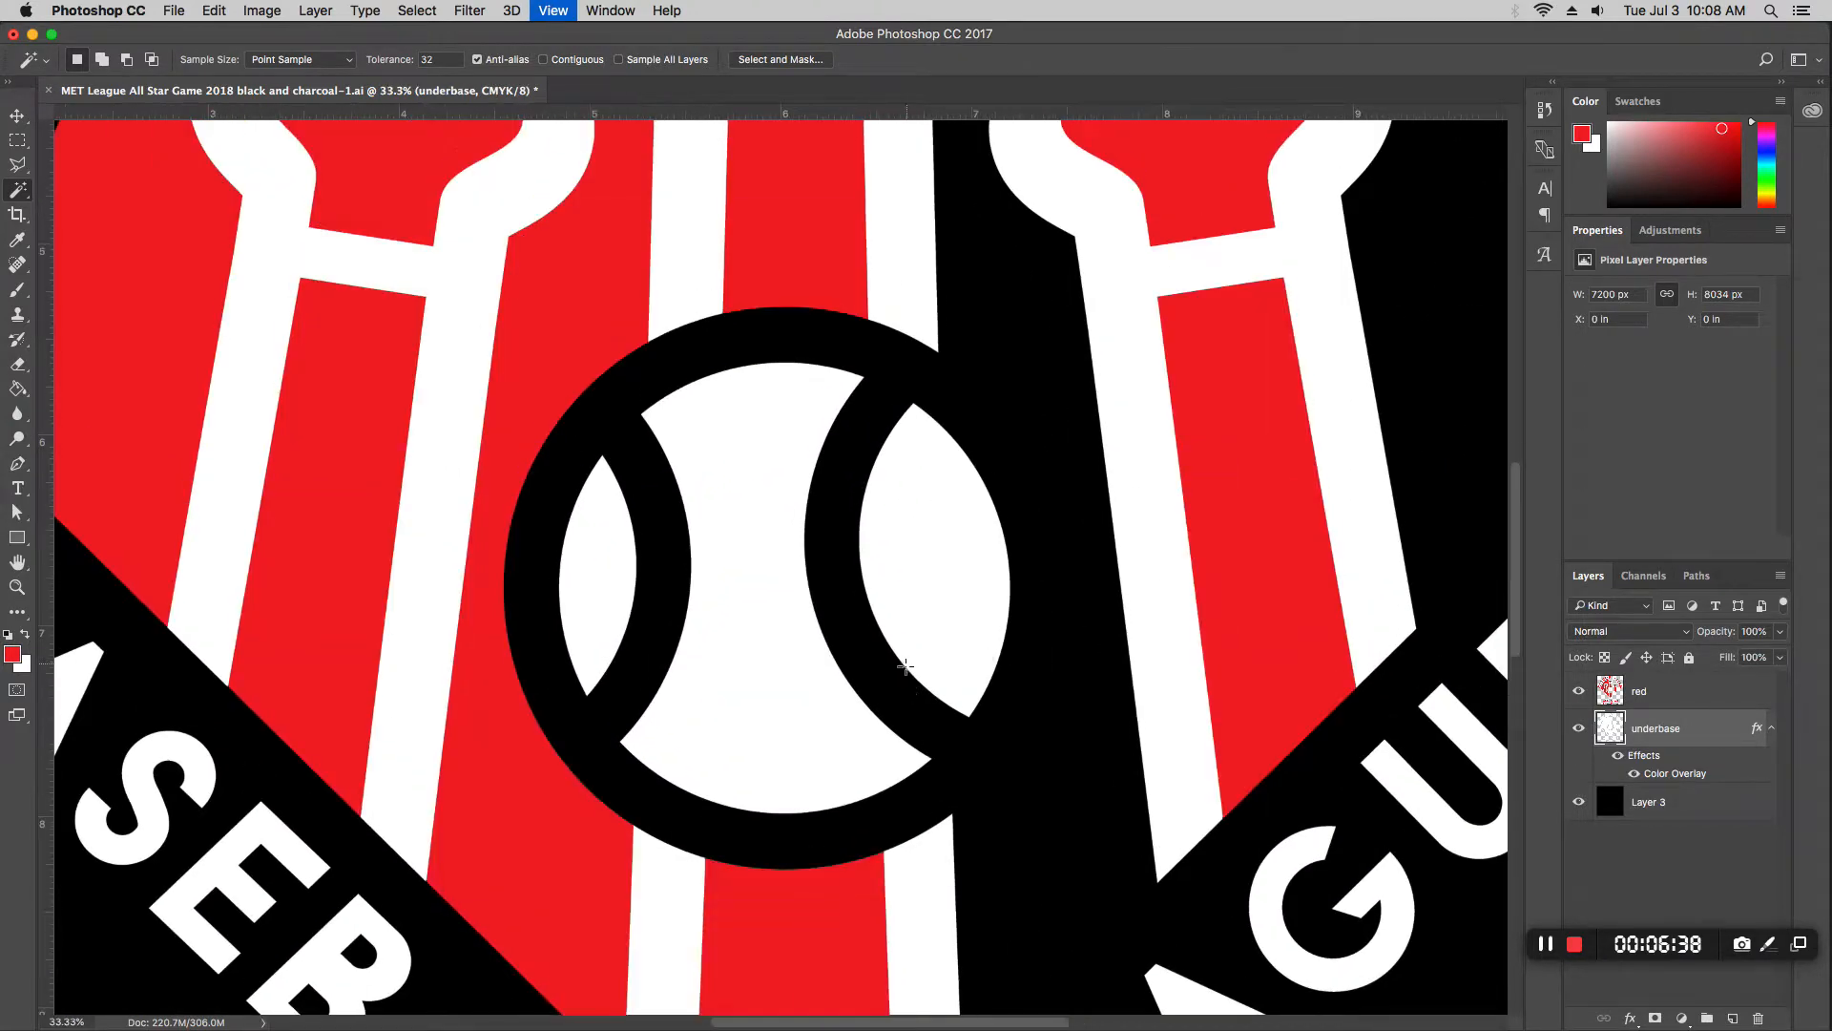
{"action": "left_click", "coordinate": [1693, 699]}
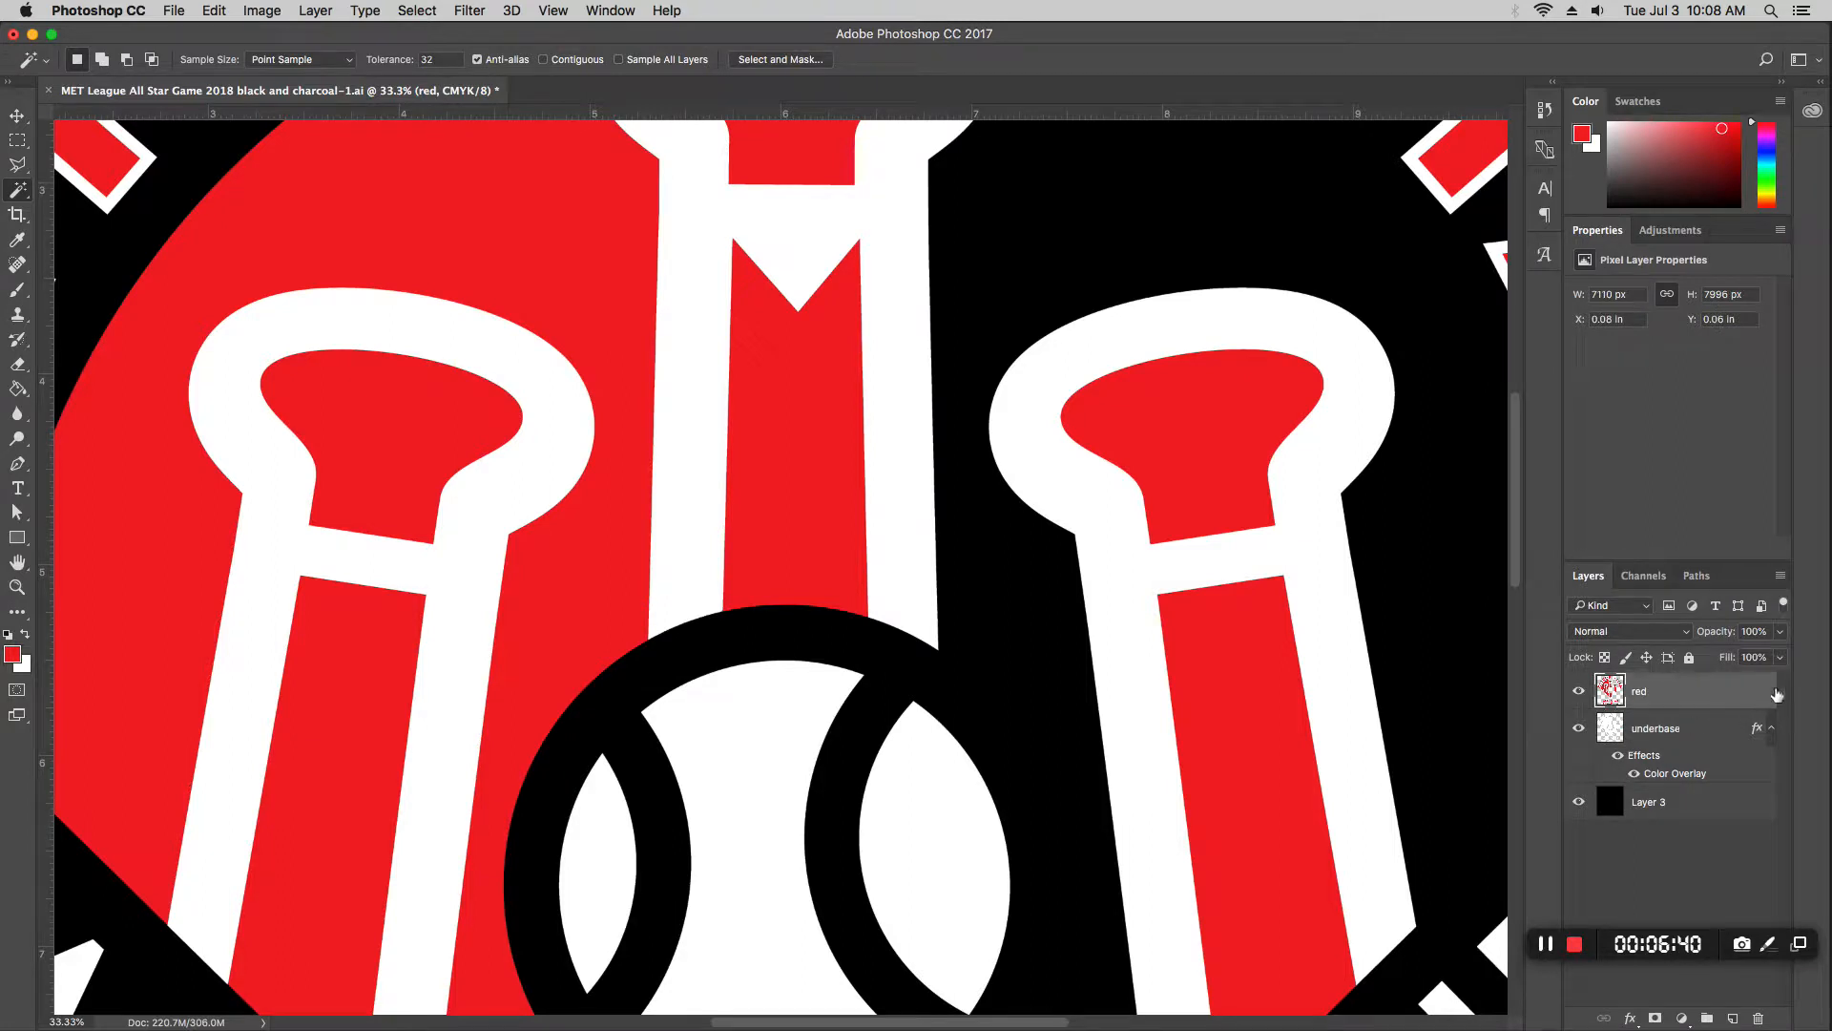
{"action": "left_click", "coordinate": [1781, 631]}
{"action": "left_click", "coordinate": [1754, 657]}
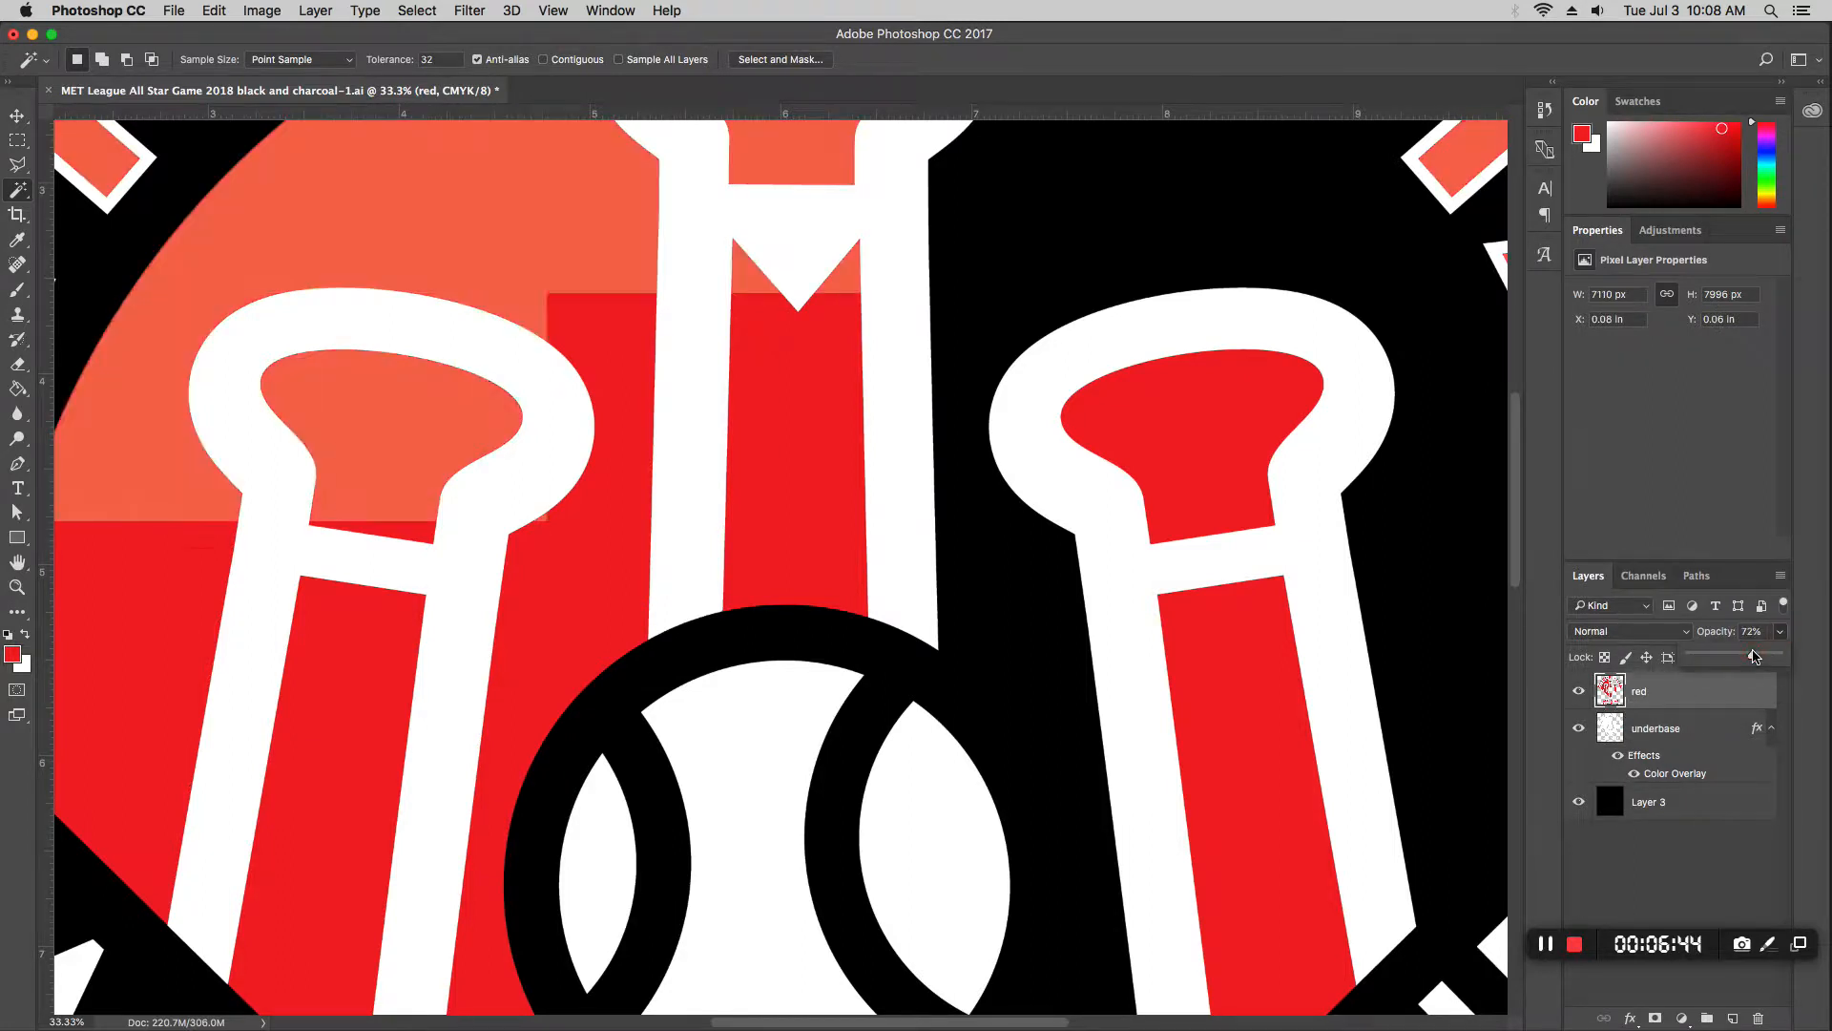
Step: Examine up close how the red layer's edges overlap the underbase around the baseball, bats and outer arc
{"action": "scroll", "coordinate": [972, 537], "scroll_direction": "down", "scroll_amount": 1}
{"action": "scroll", "coordinate": [972, 536], "scroll_direction": "down", "scroll_amount": 1}
{"action": "scroll", "coordinate": [969, 539], "scroll_direction": "up", "scroll_amount": 3}
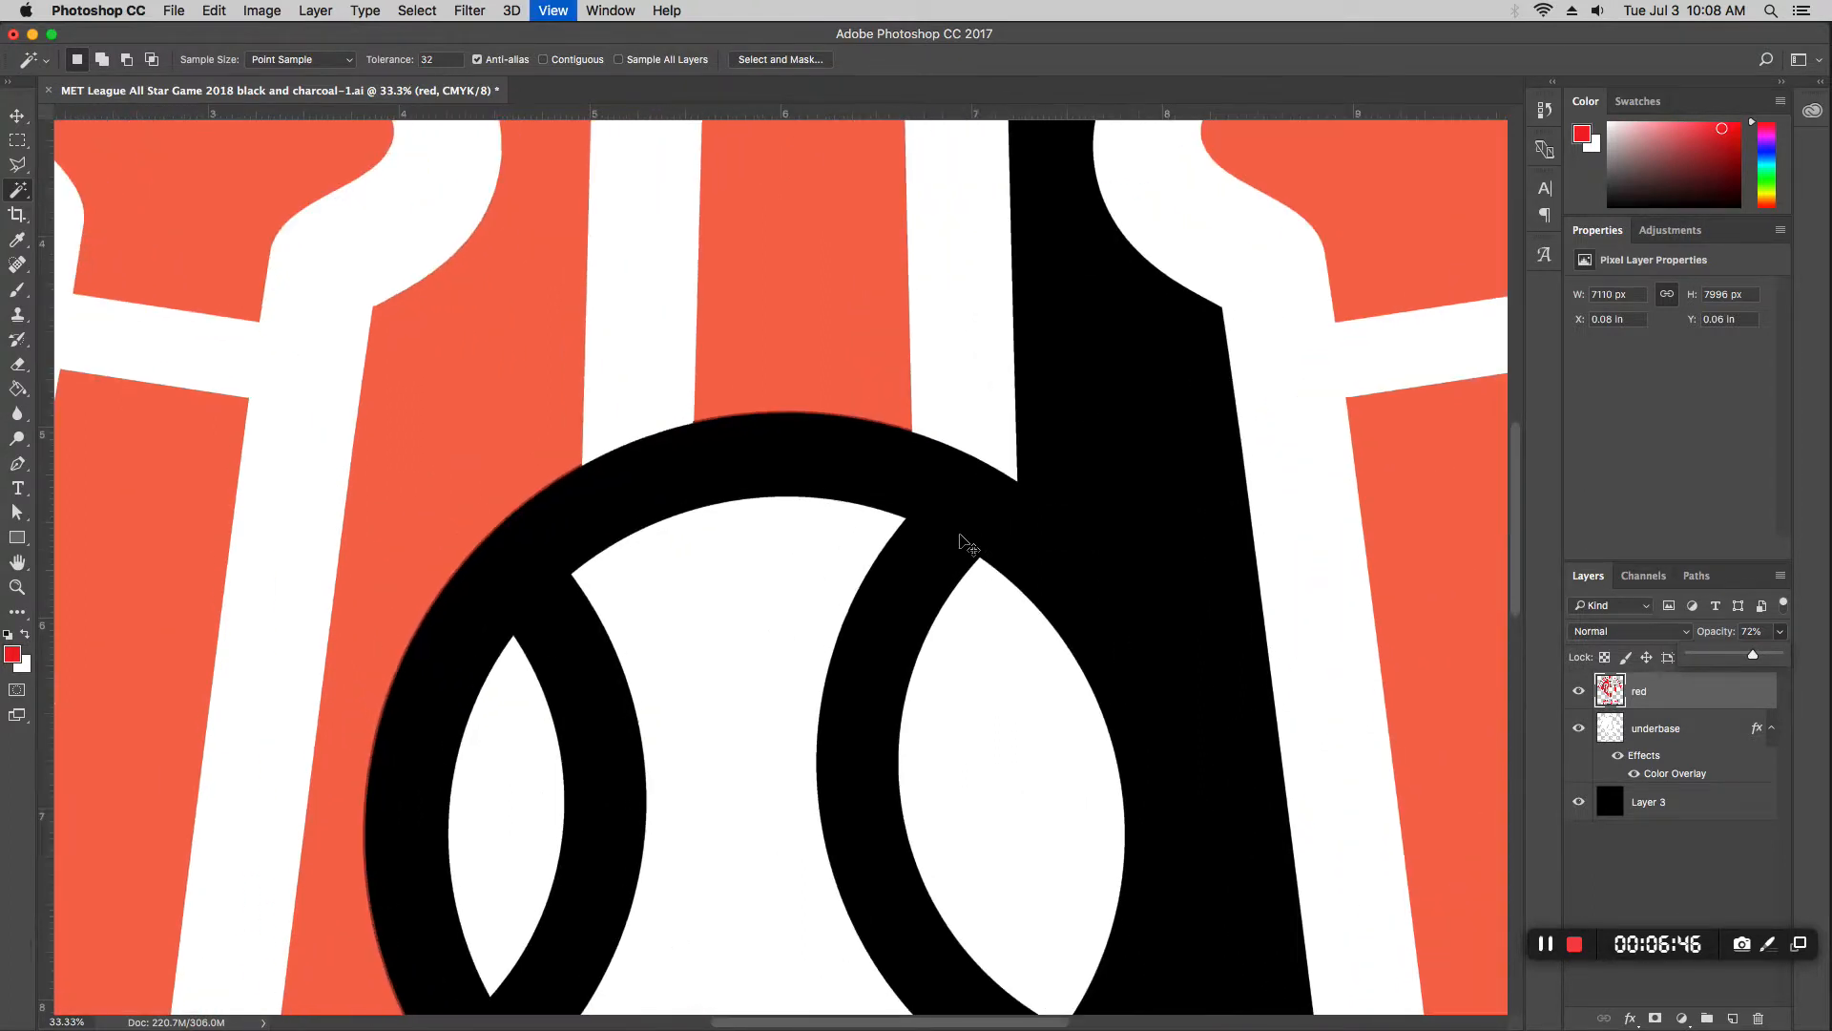
{"action": "scroll", "coordinate": [966, 540], "scroll_direction": "up", "scroll_amount": 1}
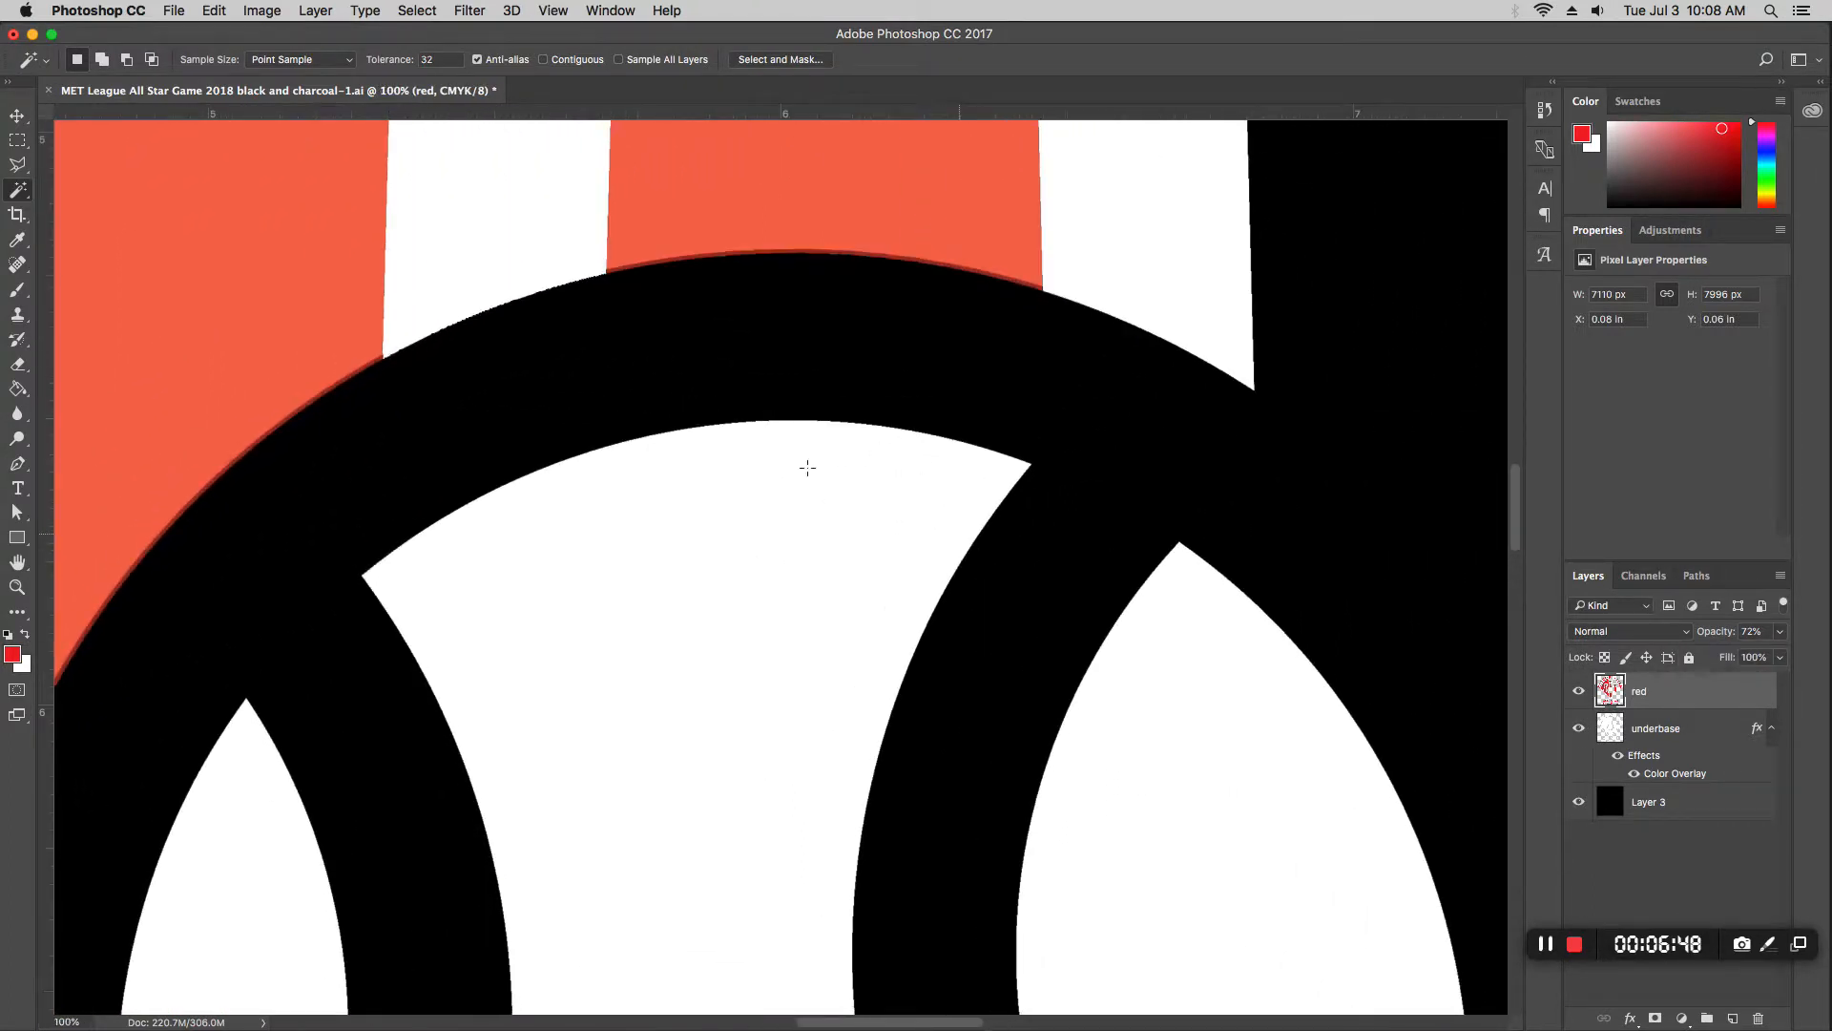
{"action": "scroll", "coordinate": [764, 487], "scroll_direction": "up", "scroll_amount": 5}
{"action": "scroll", "coordinate": [667, 686], "scroll_direction": "down", "scroll_amount": 3}
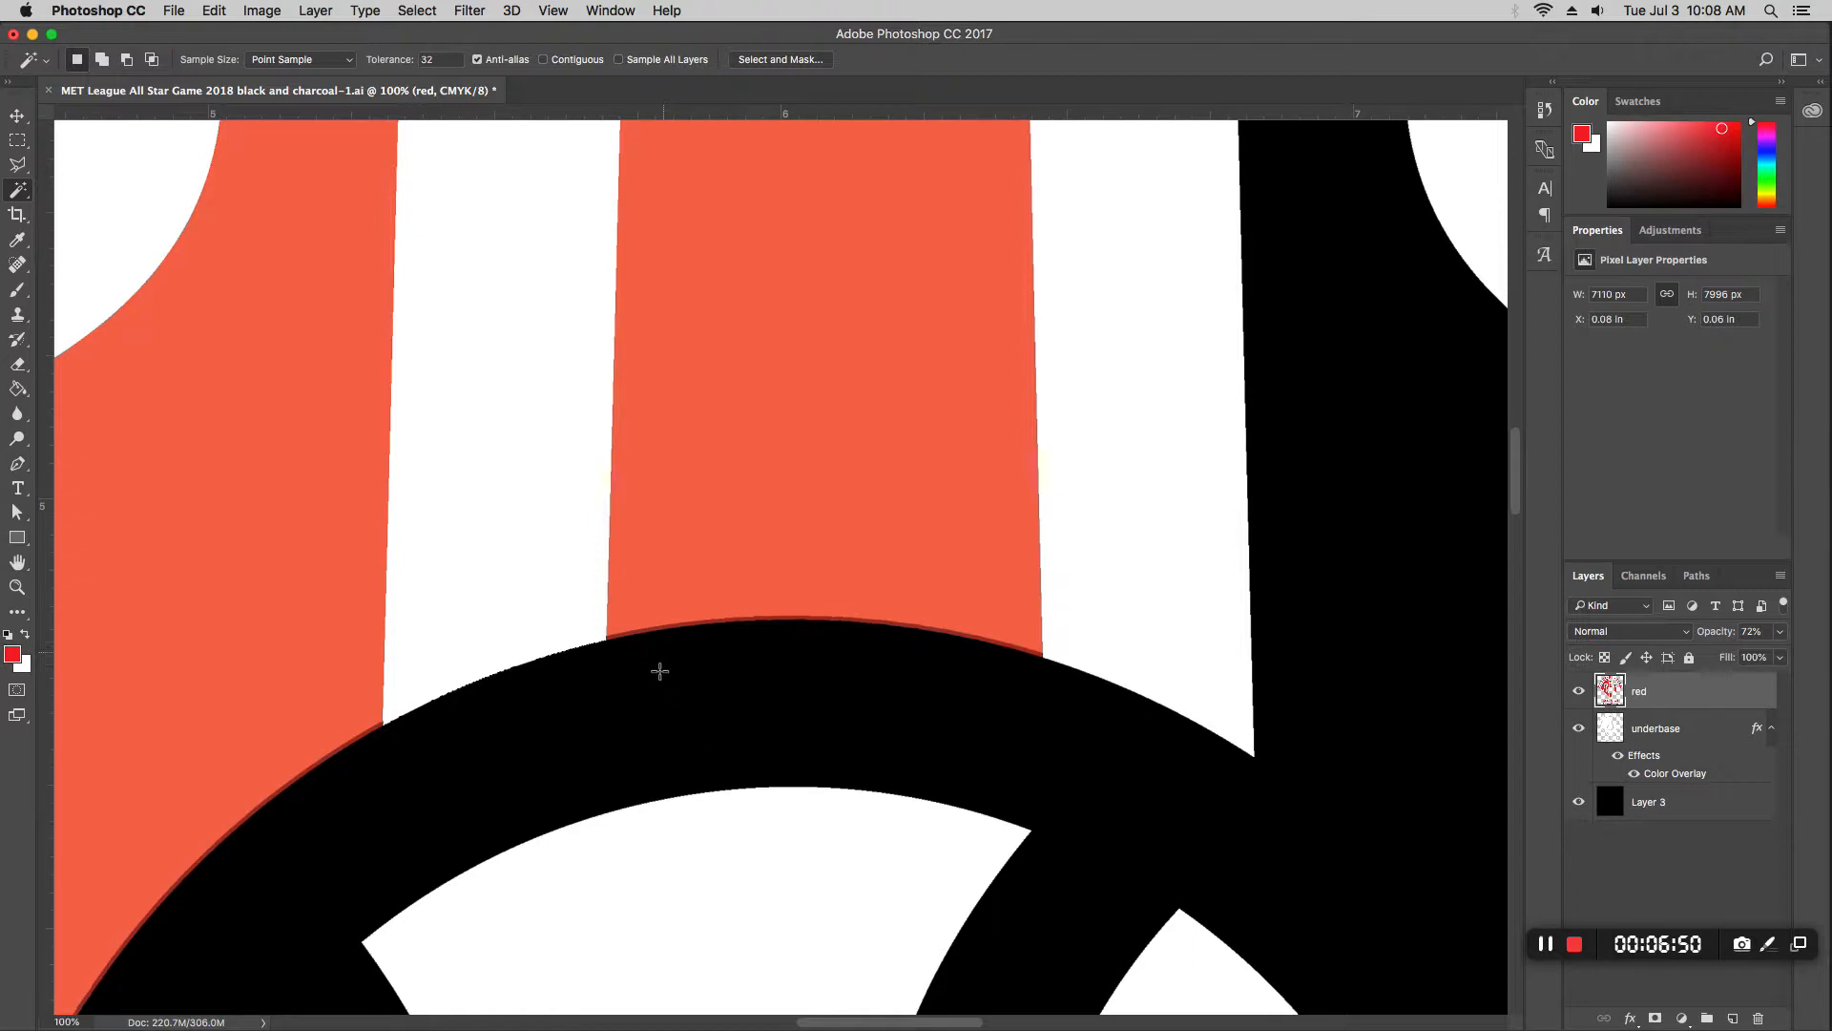
{"action": "key", "text": "super+equal"}
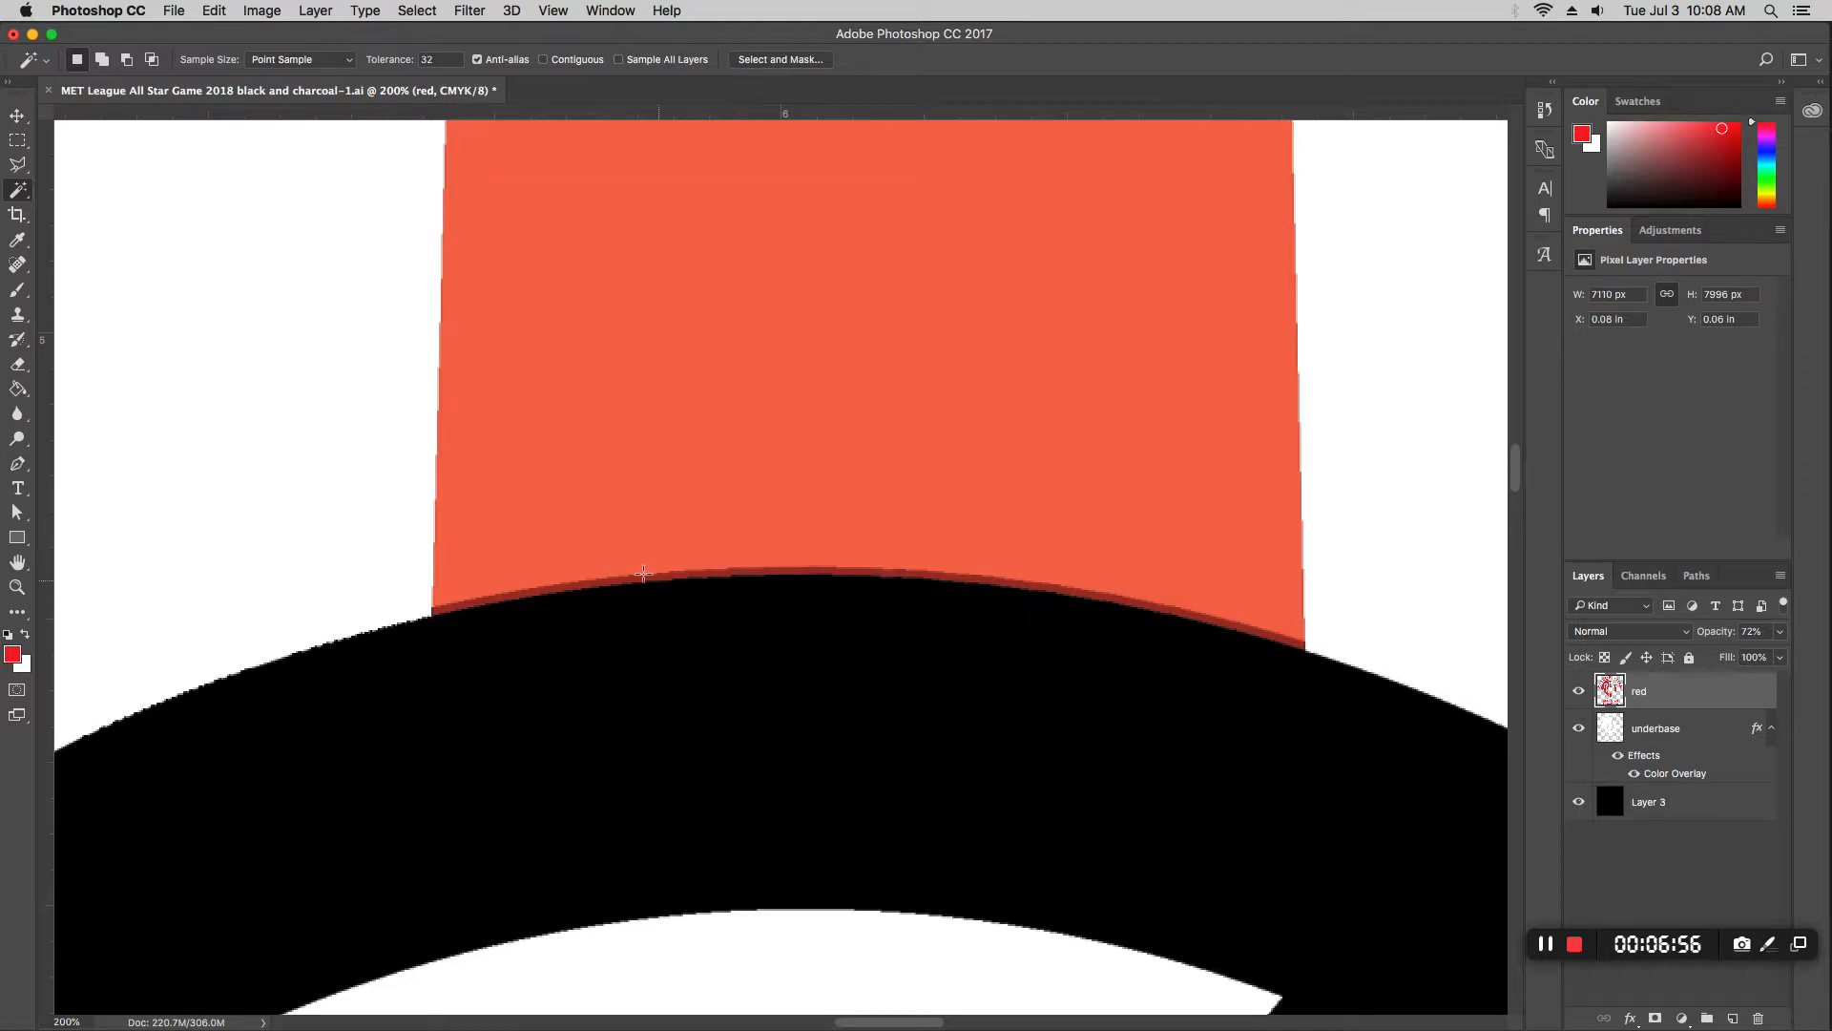
{"action": "scroll", "coordinate": [654, 579], "scroll_direction": "up", "scroll_amount": 15}
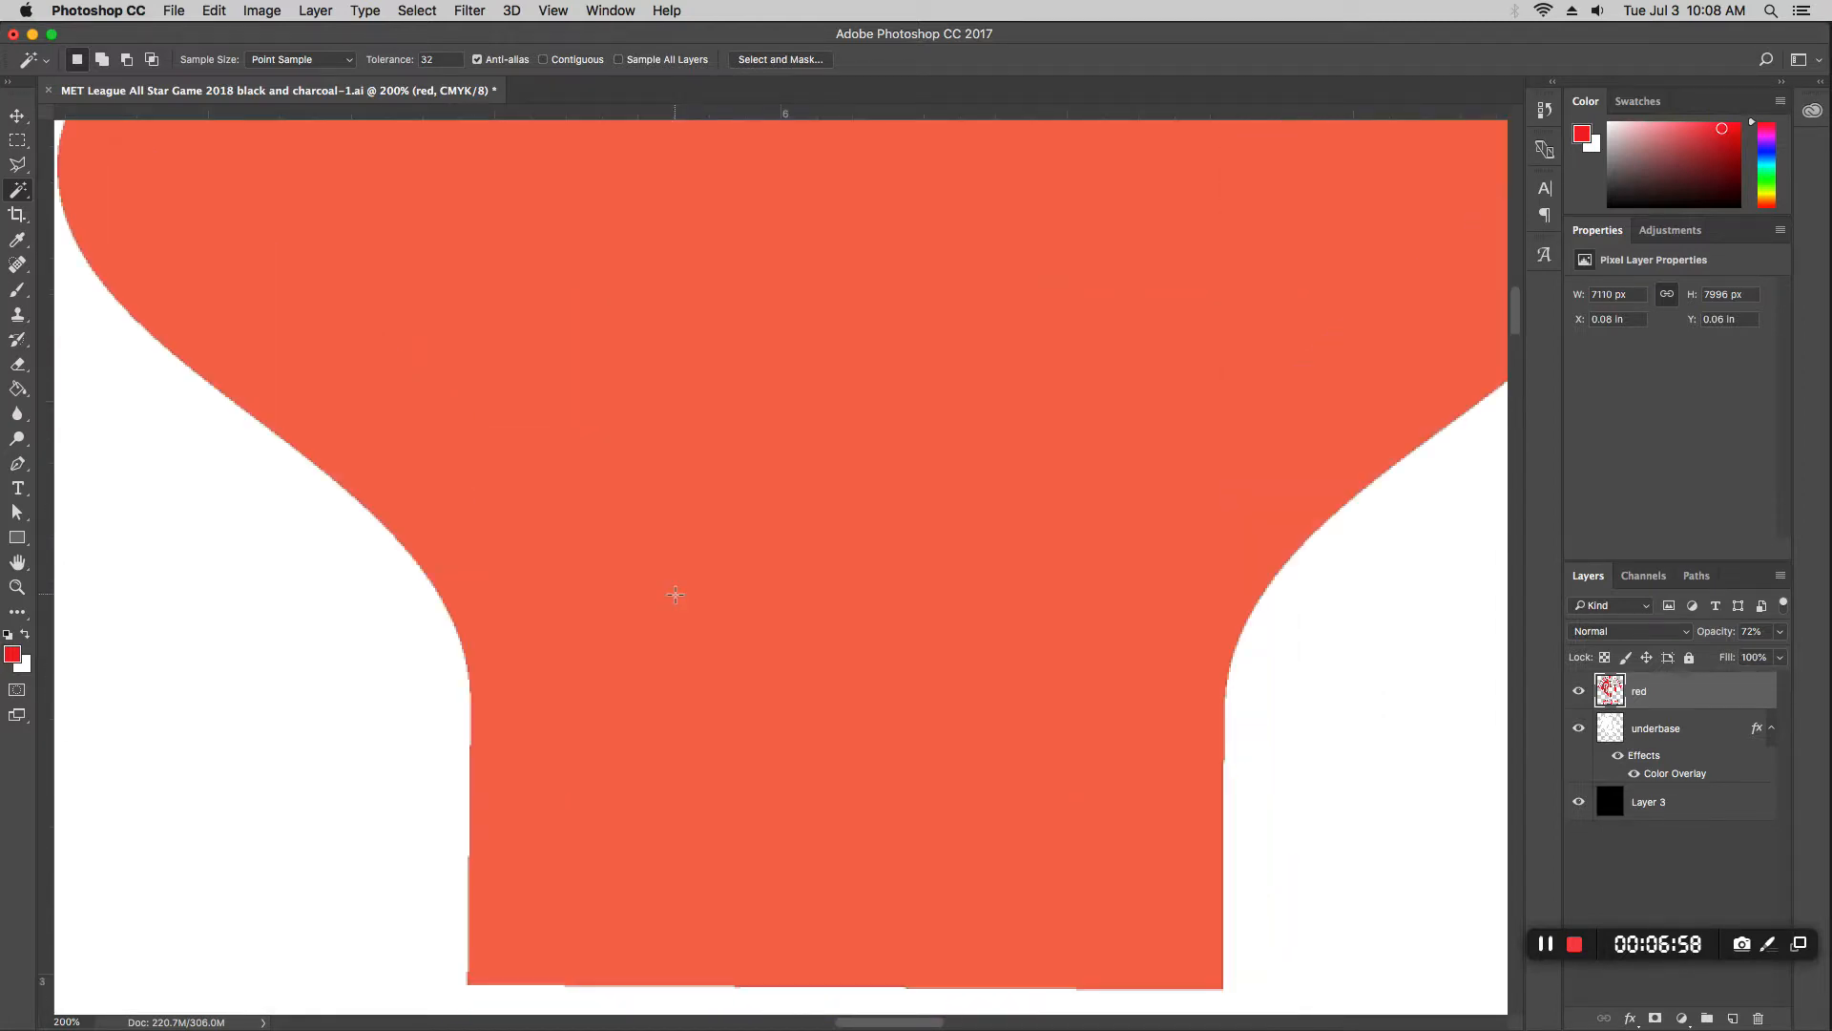
{"action": "scroll", "coordinate": [673, 595], "scroll_direction": "up", "scroll_amount": 5}
{"action": "left_click_drag", "start_coordinate": [897, 1024], "coordinate": [794, 1024]}
{"action": "scroll", "coordinate": [701, 767], "scroll_direction": "down", "scroll_amount": 2}
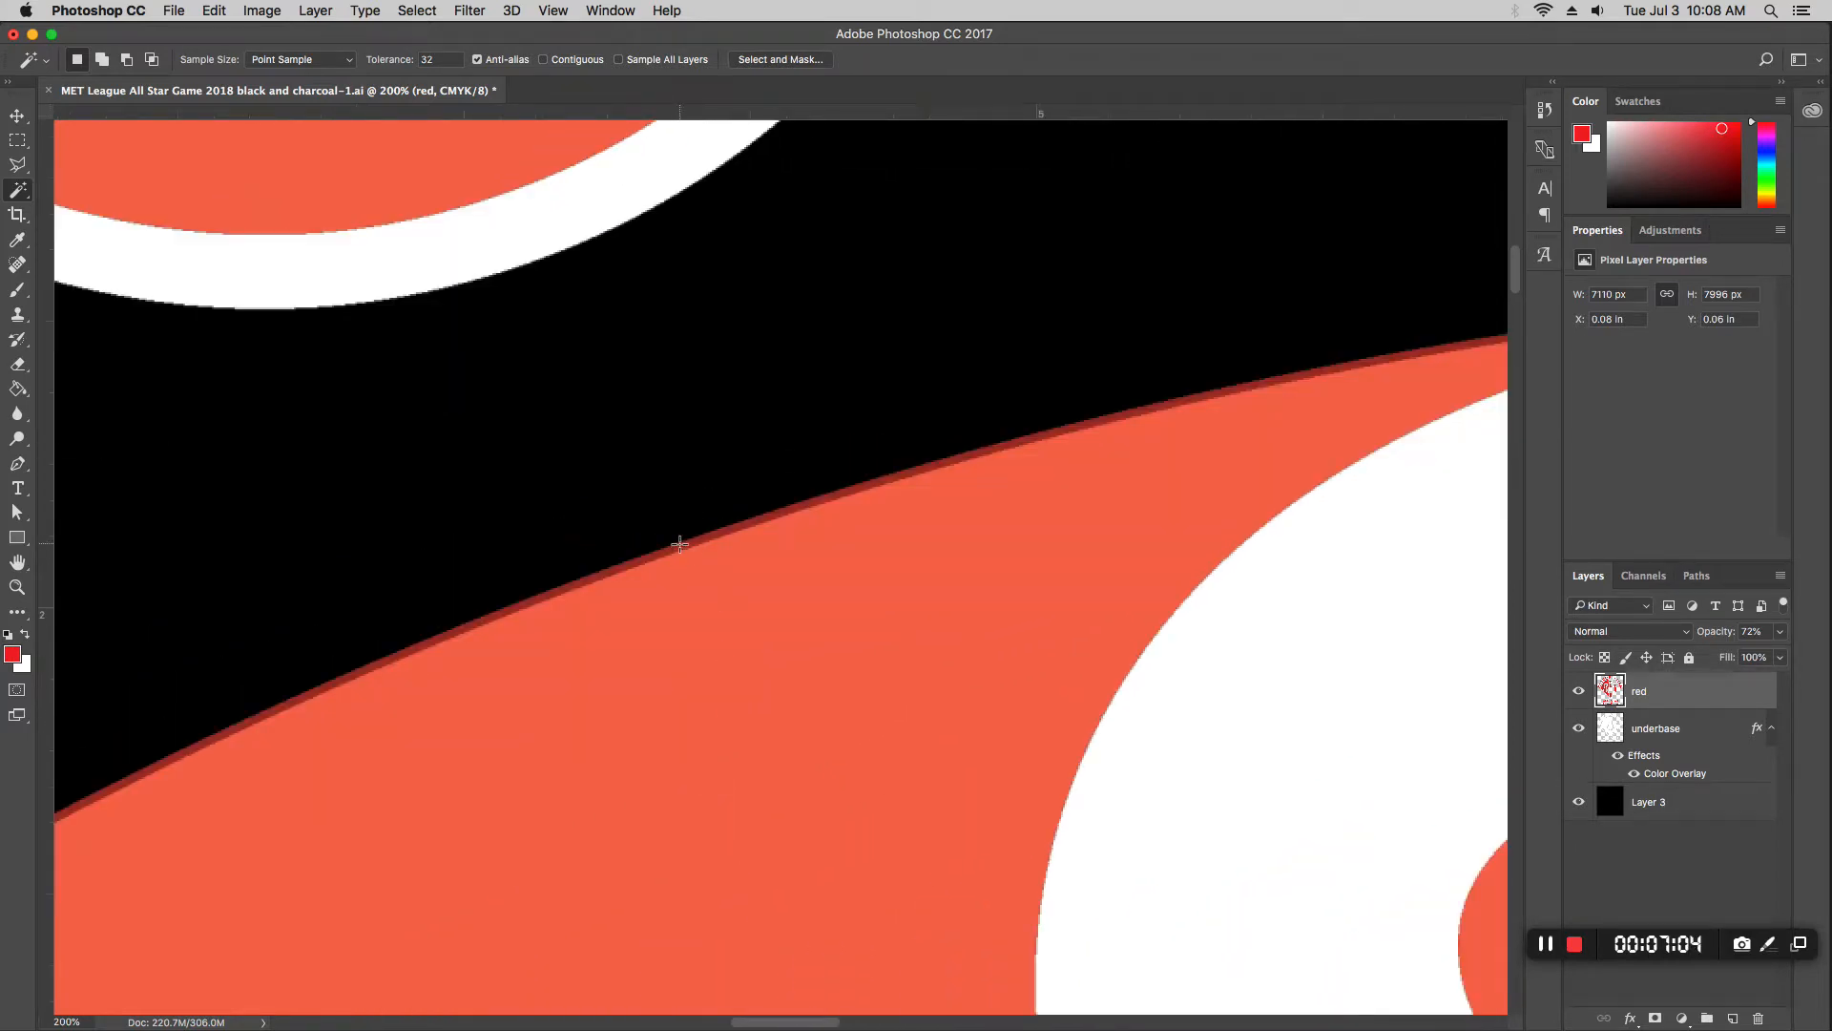
Step: Examine up close how the red overlaps the underbase along the outer arc and the METROPOLITAN lettering
{"action": "scroll", "coordinate": [679, 543], "scroll_direction": "up", "scroll_amount": 10}
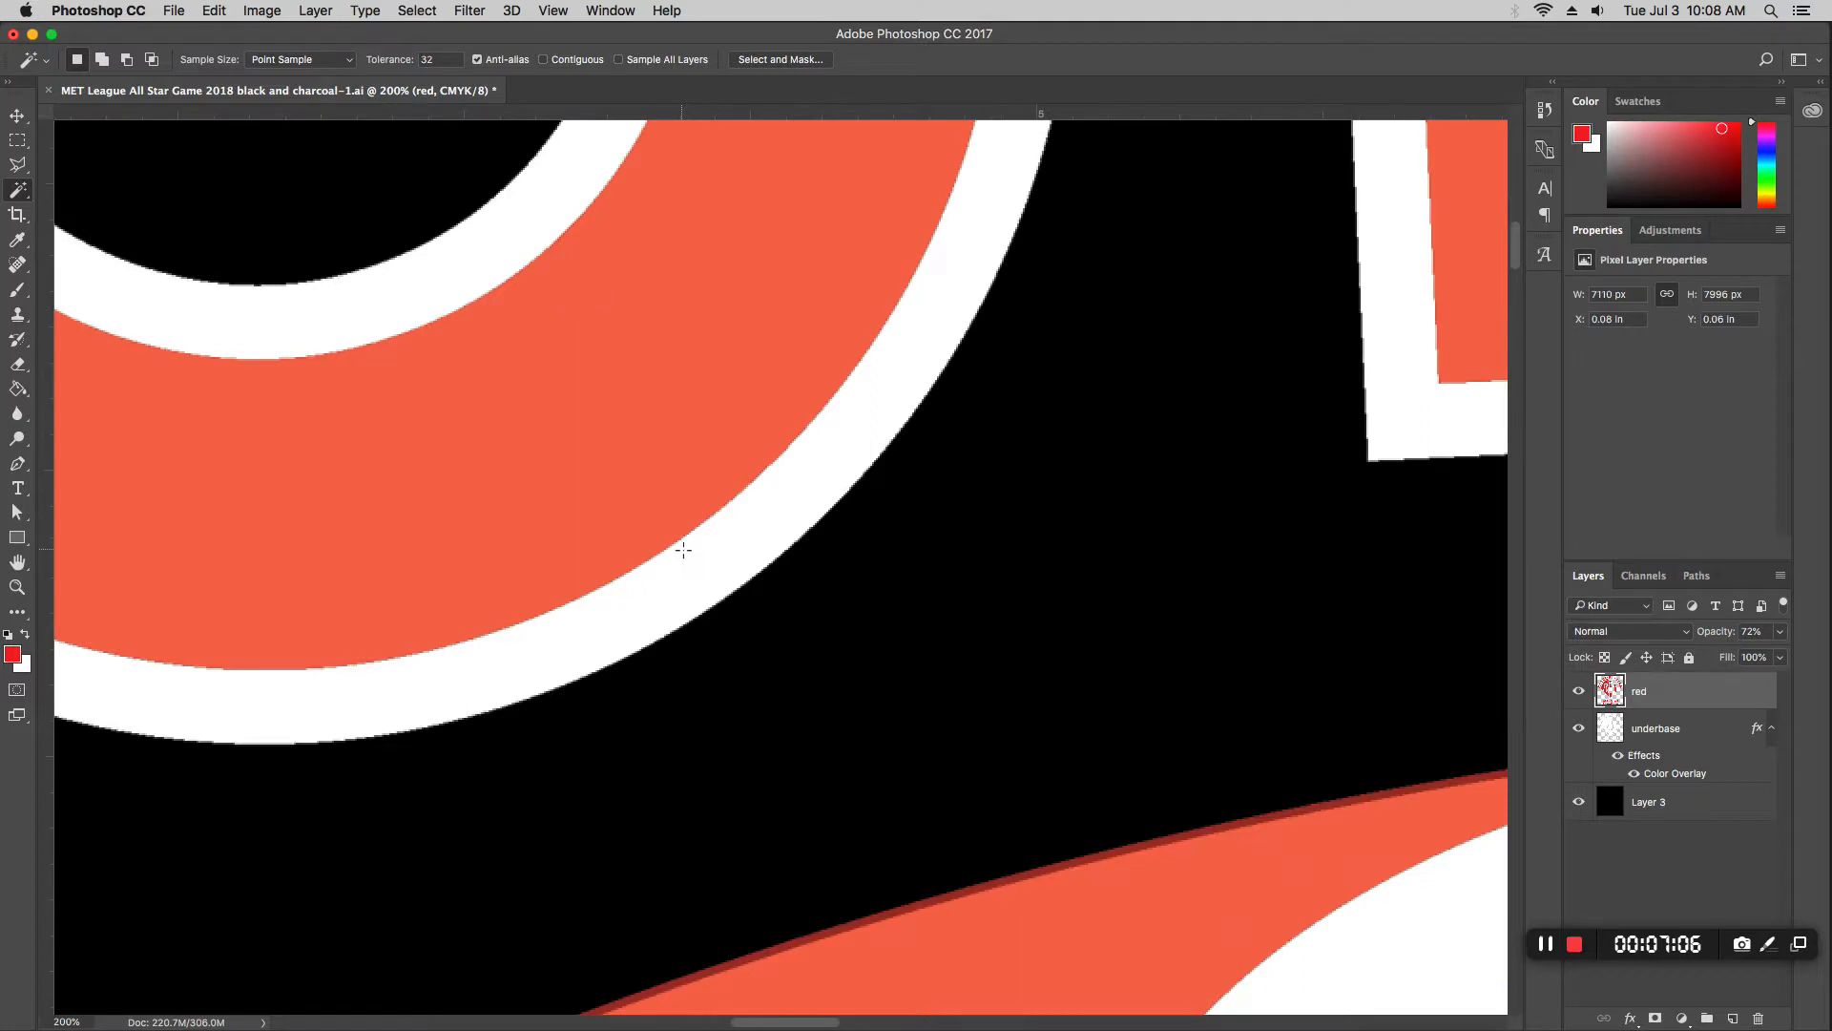
{"action": "scroll", "coordinate": [681, 549], "scroll_direction": "down", "scroll_amount": 5}
{"action": "key", "text": "super+plus"}
{"action": "key", "text": "super+minus"}
{"action": "key", "text": "super+minus"}
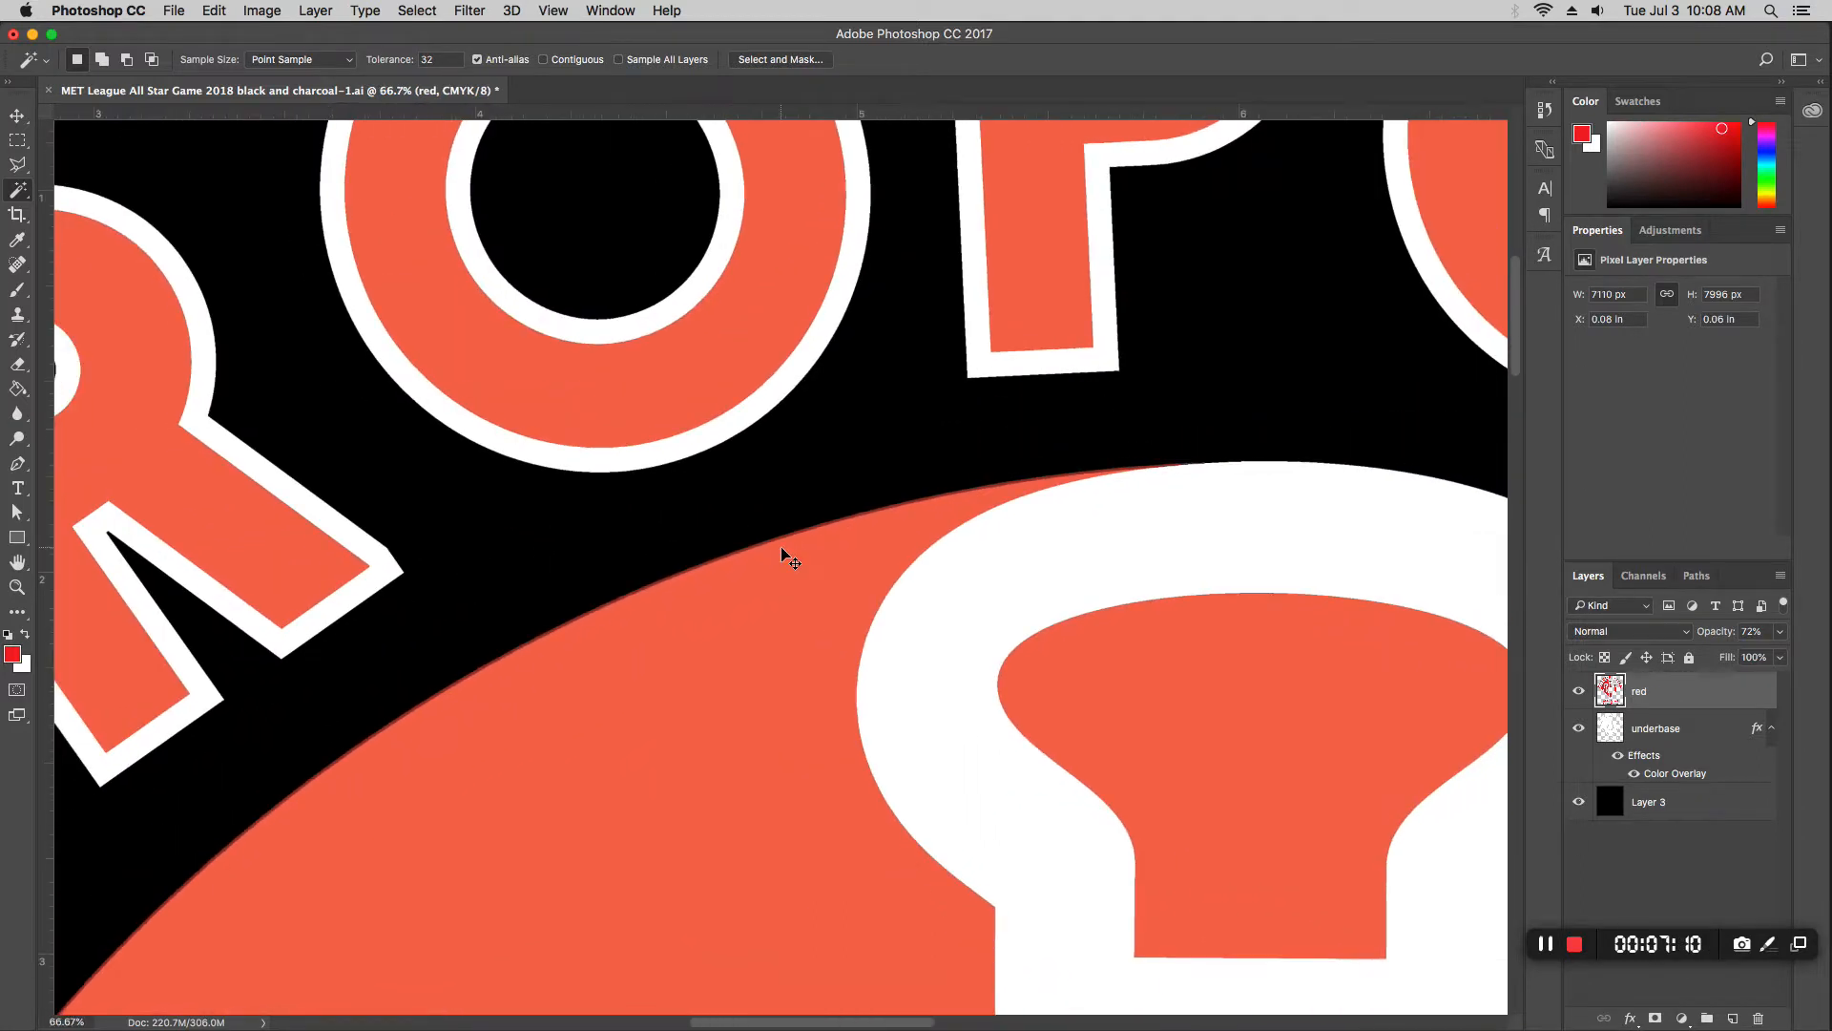
{"action": "key", "text": "super+plus"}
{"action": "key", "text": "super+minus"}
{"action": "key", "text": "super+minus"}
{"action": "key", "text": "super+minus"}
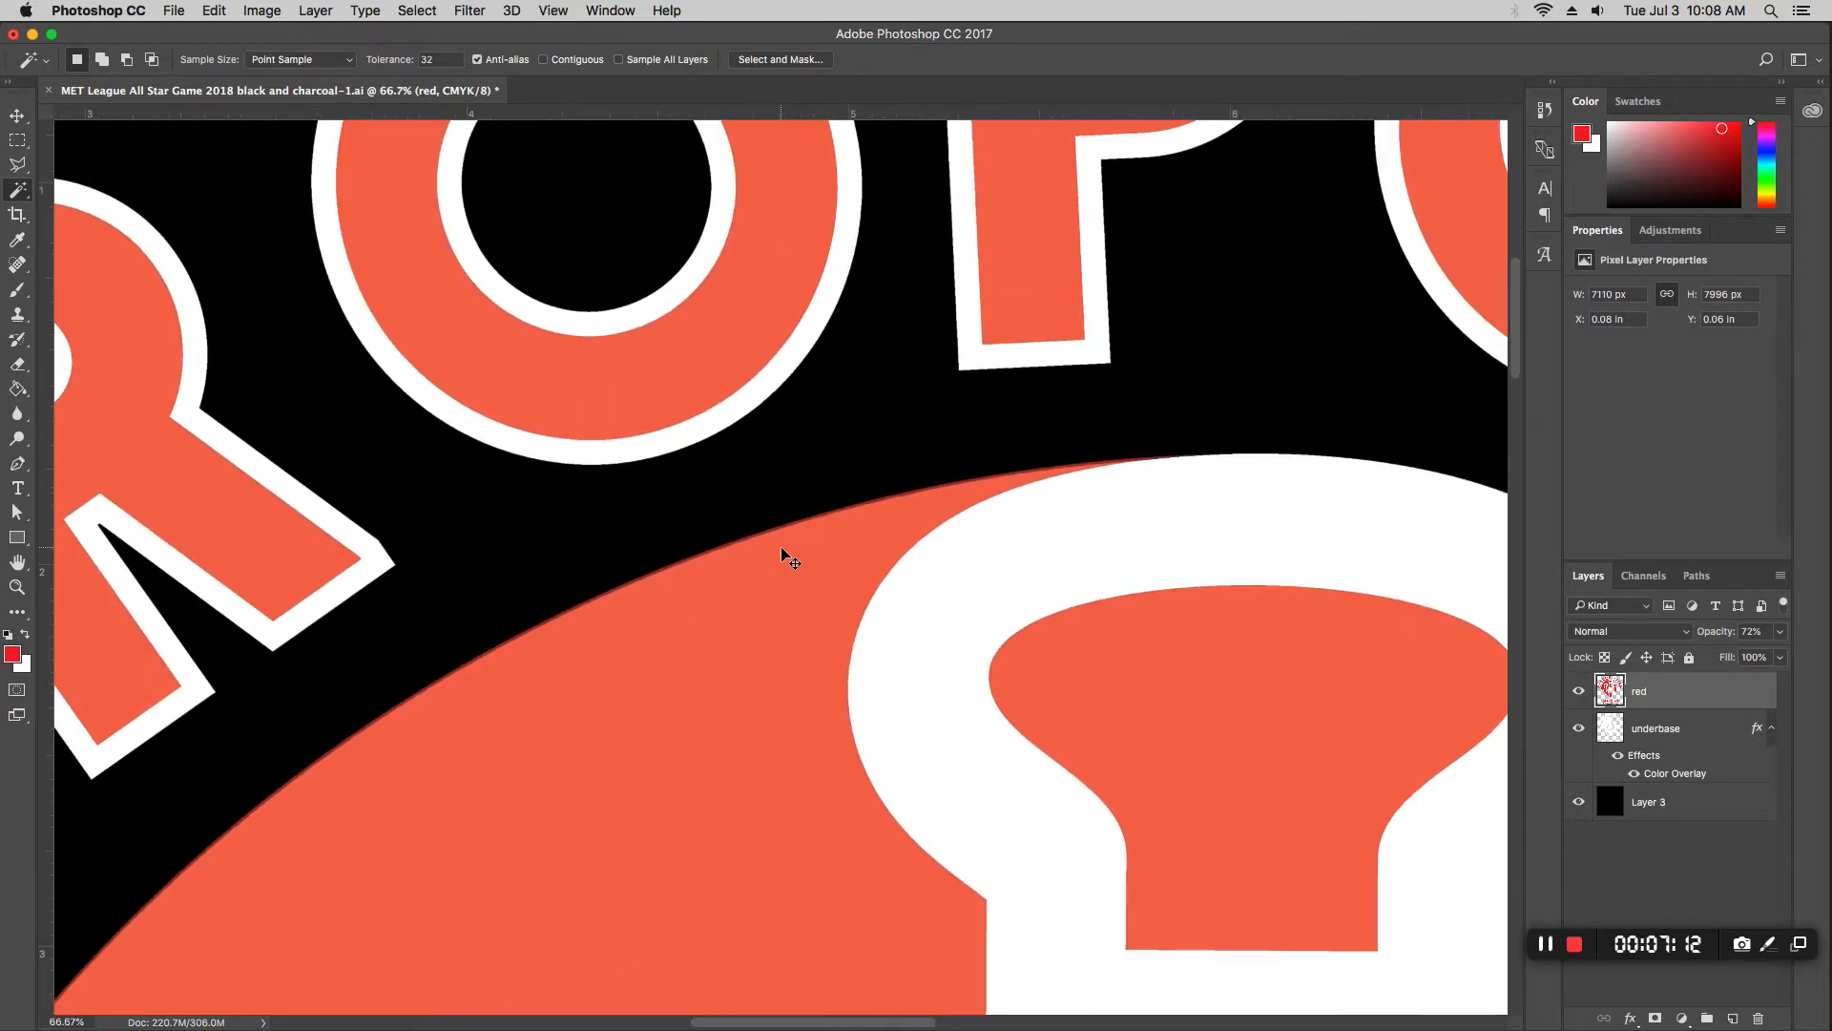
{"action": "key", "text": "super+minus"}
{"action": "key", "text": "super+minus"}
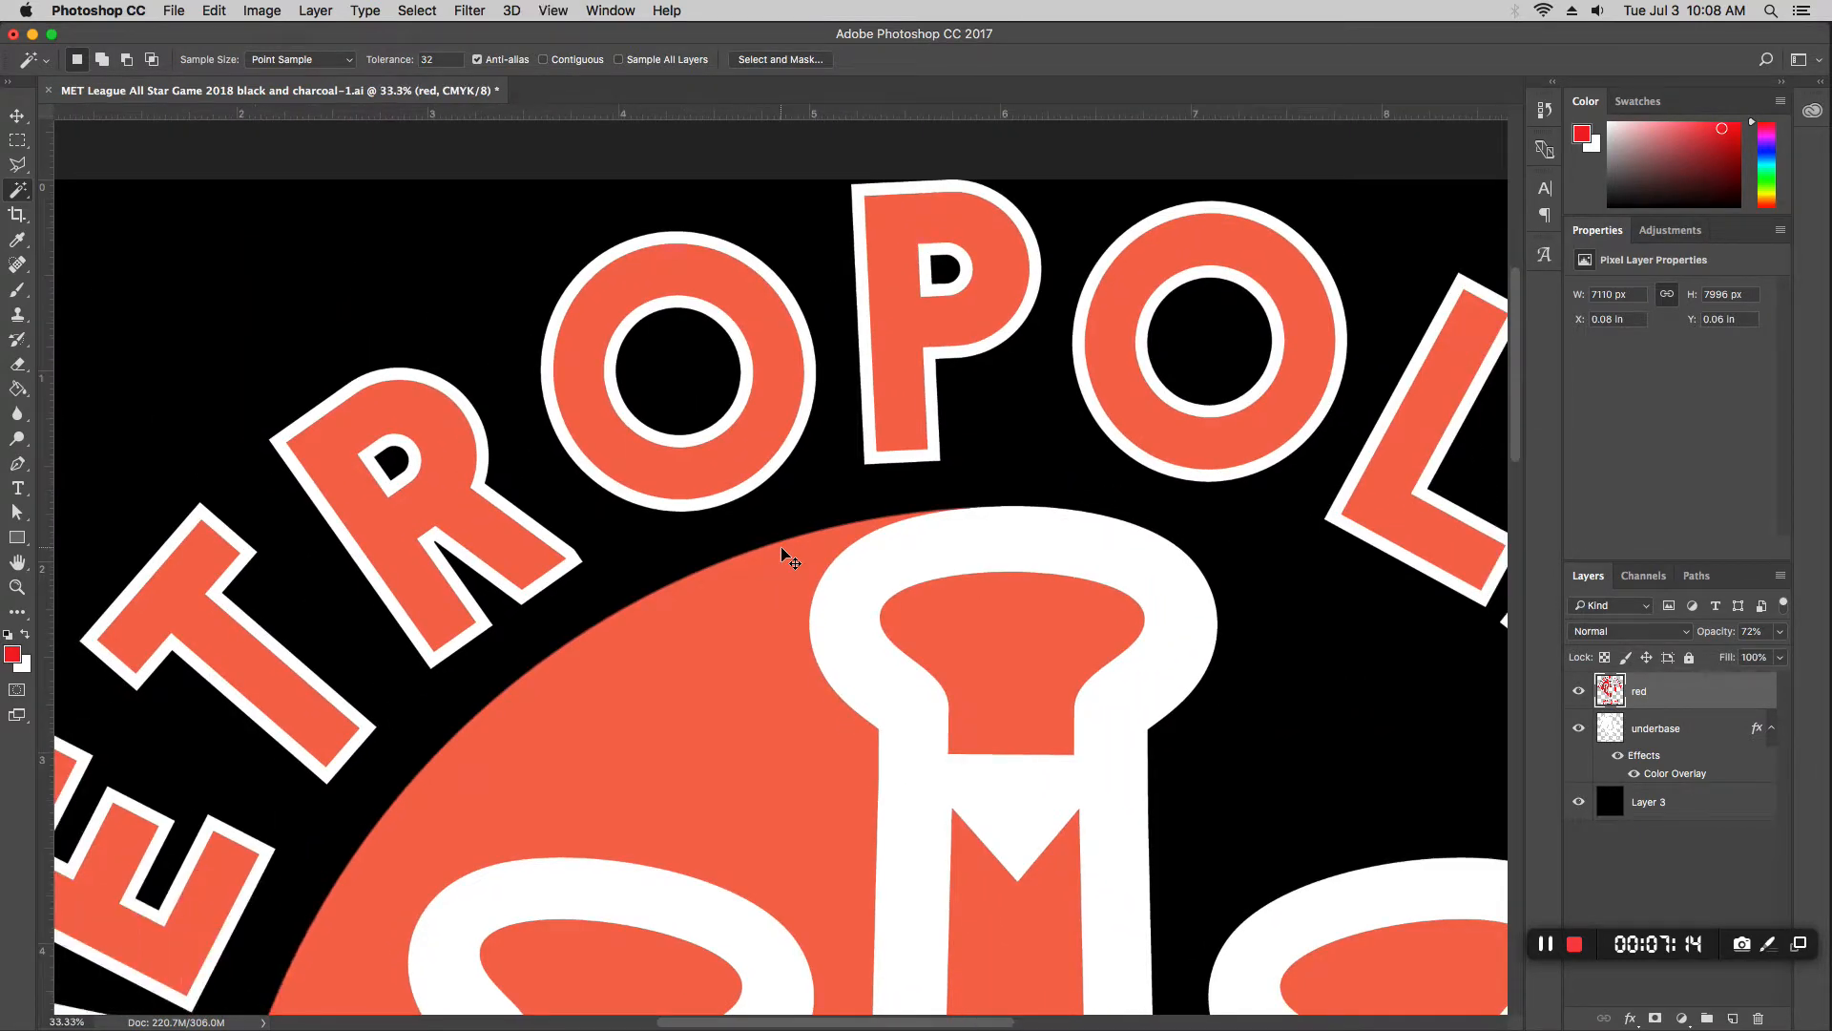
Step: Examine the red edges against the underbase on the ALL-STAR GAME lettering and the 18 banner
{"action": "scroll", "coordinate": [780, 550], "scroll_direction": "down", "scroll_amount": 12}
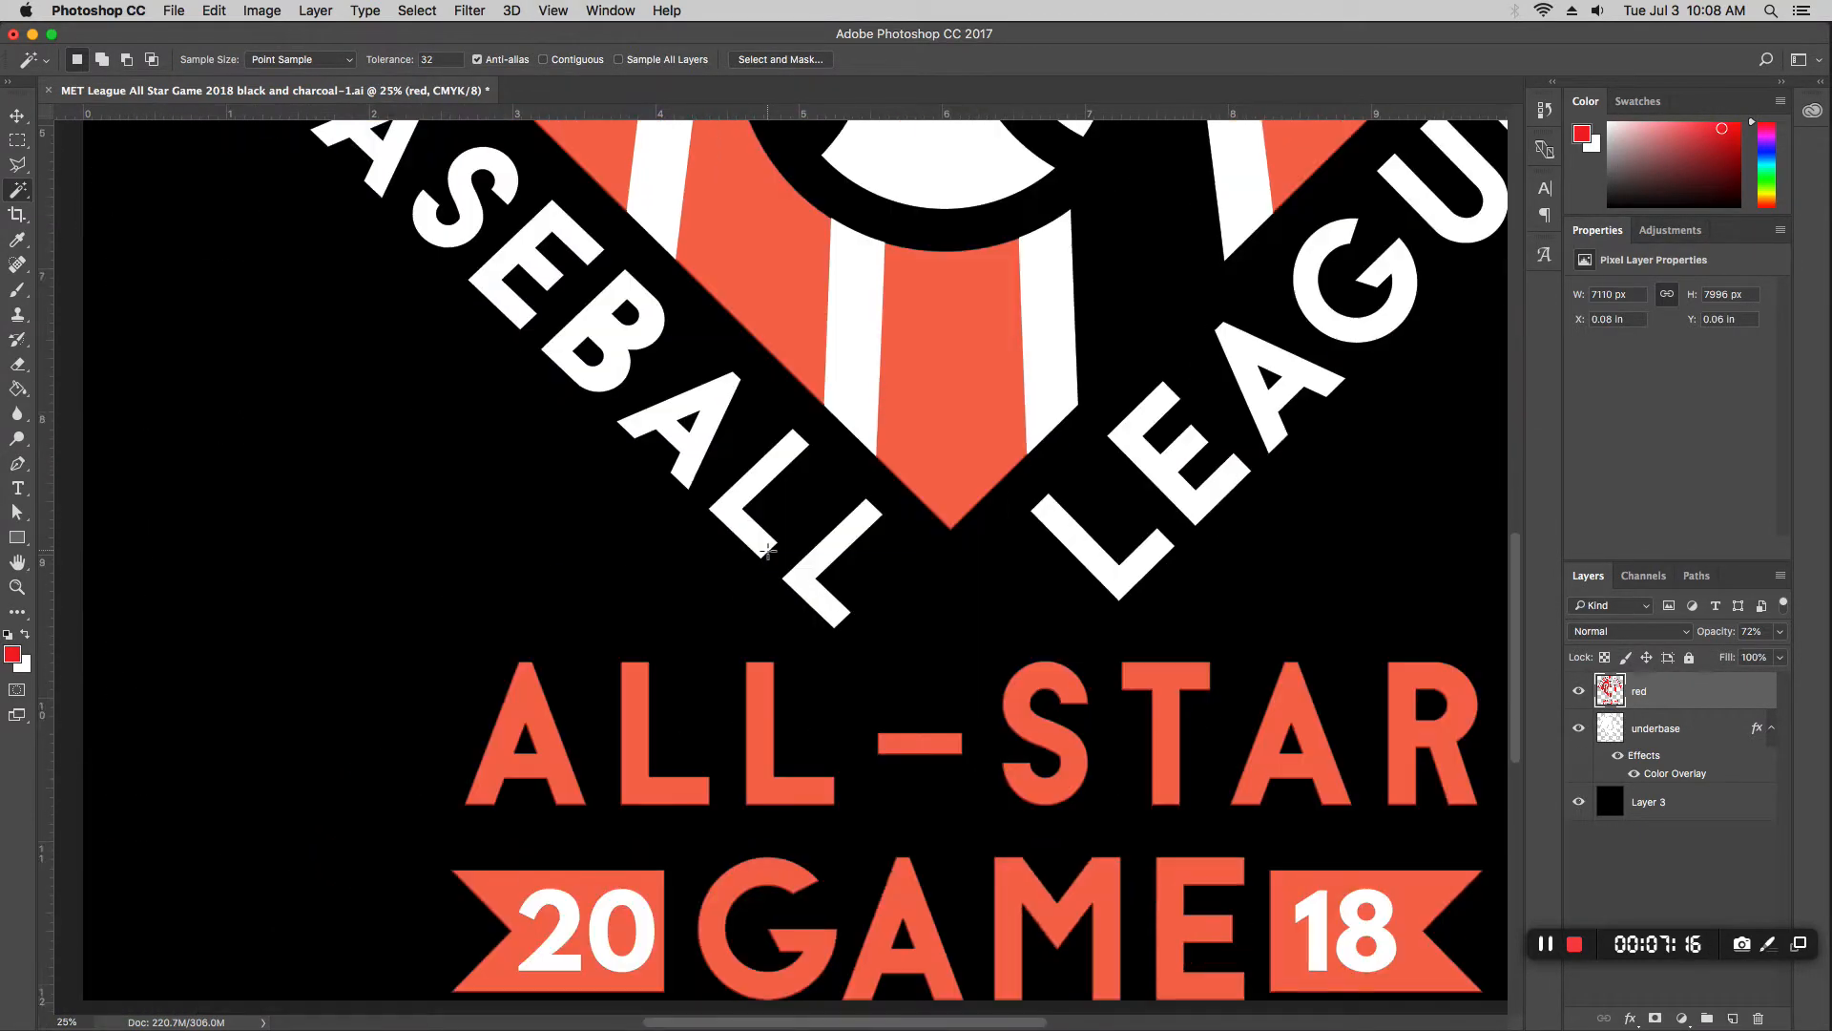
{"action": "key", "text": "super+plus"}
{"action": "key", "text": "super+plus"}
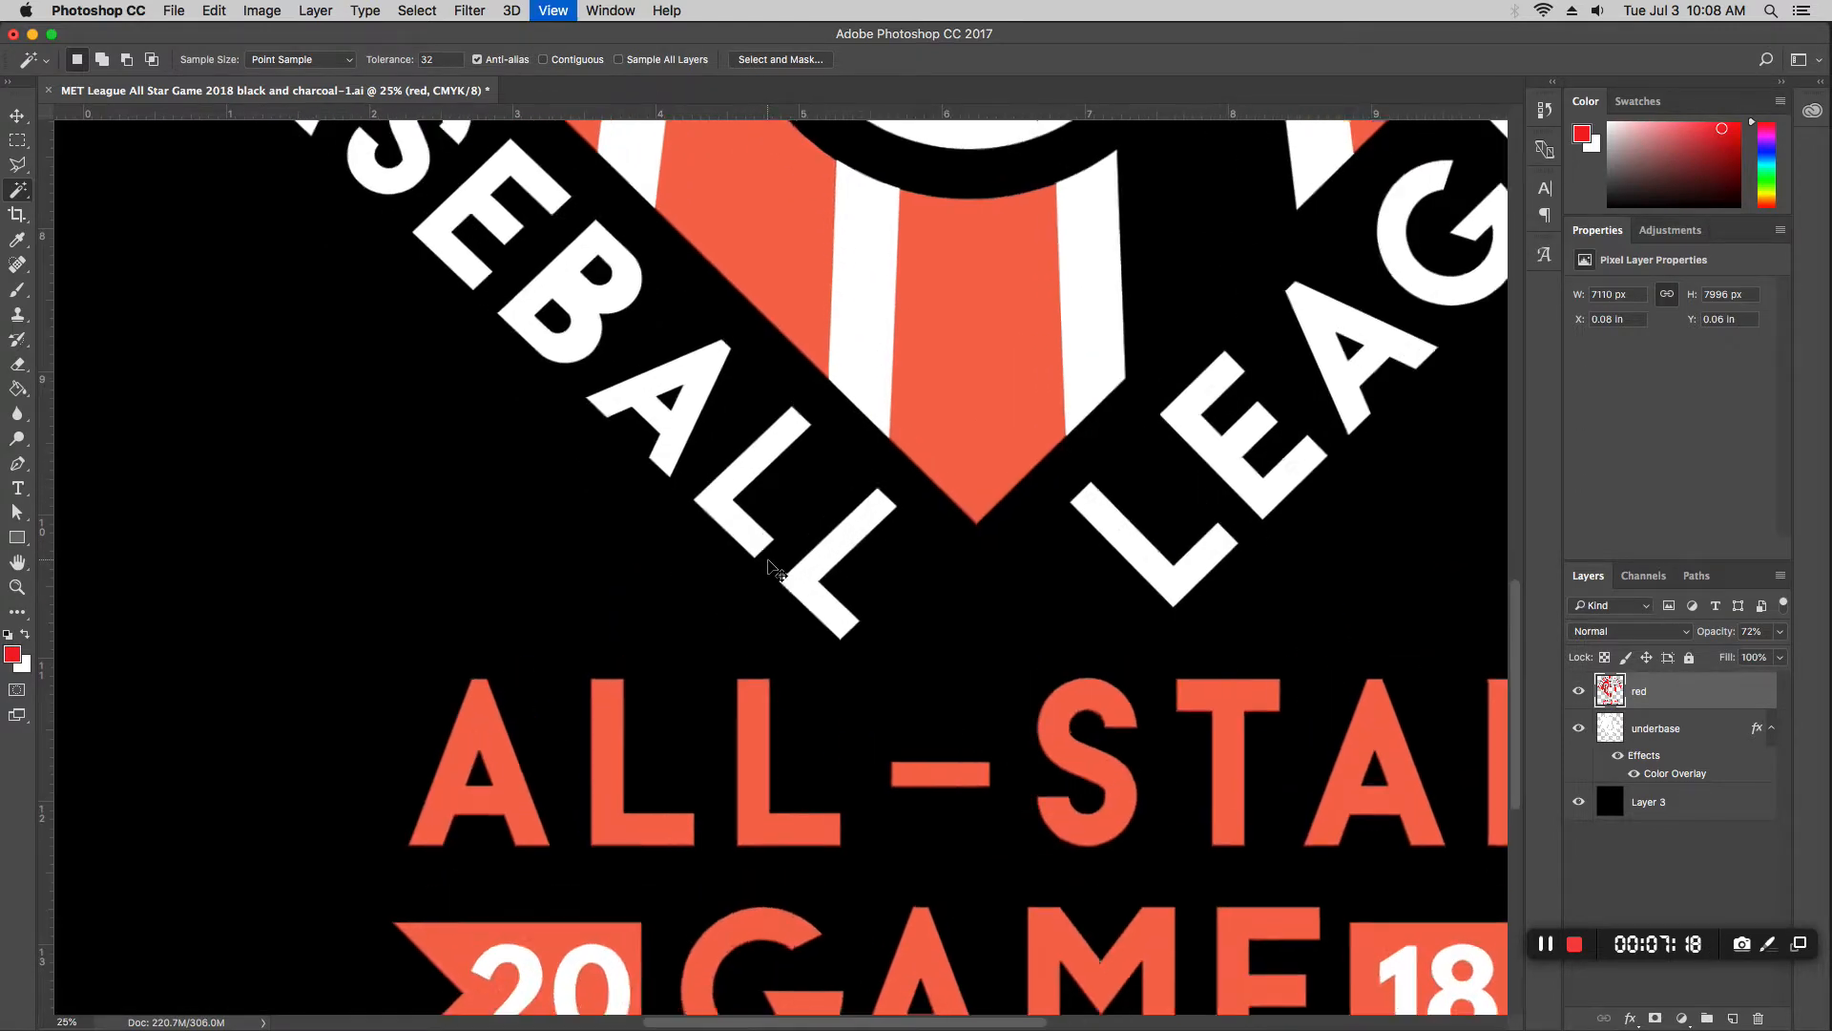
{"action": "scroll", "coordinate": [763, 563], "scroll_direction": "down", "scroll_amount": 5}
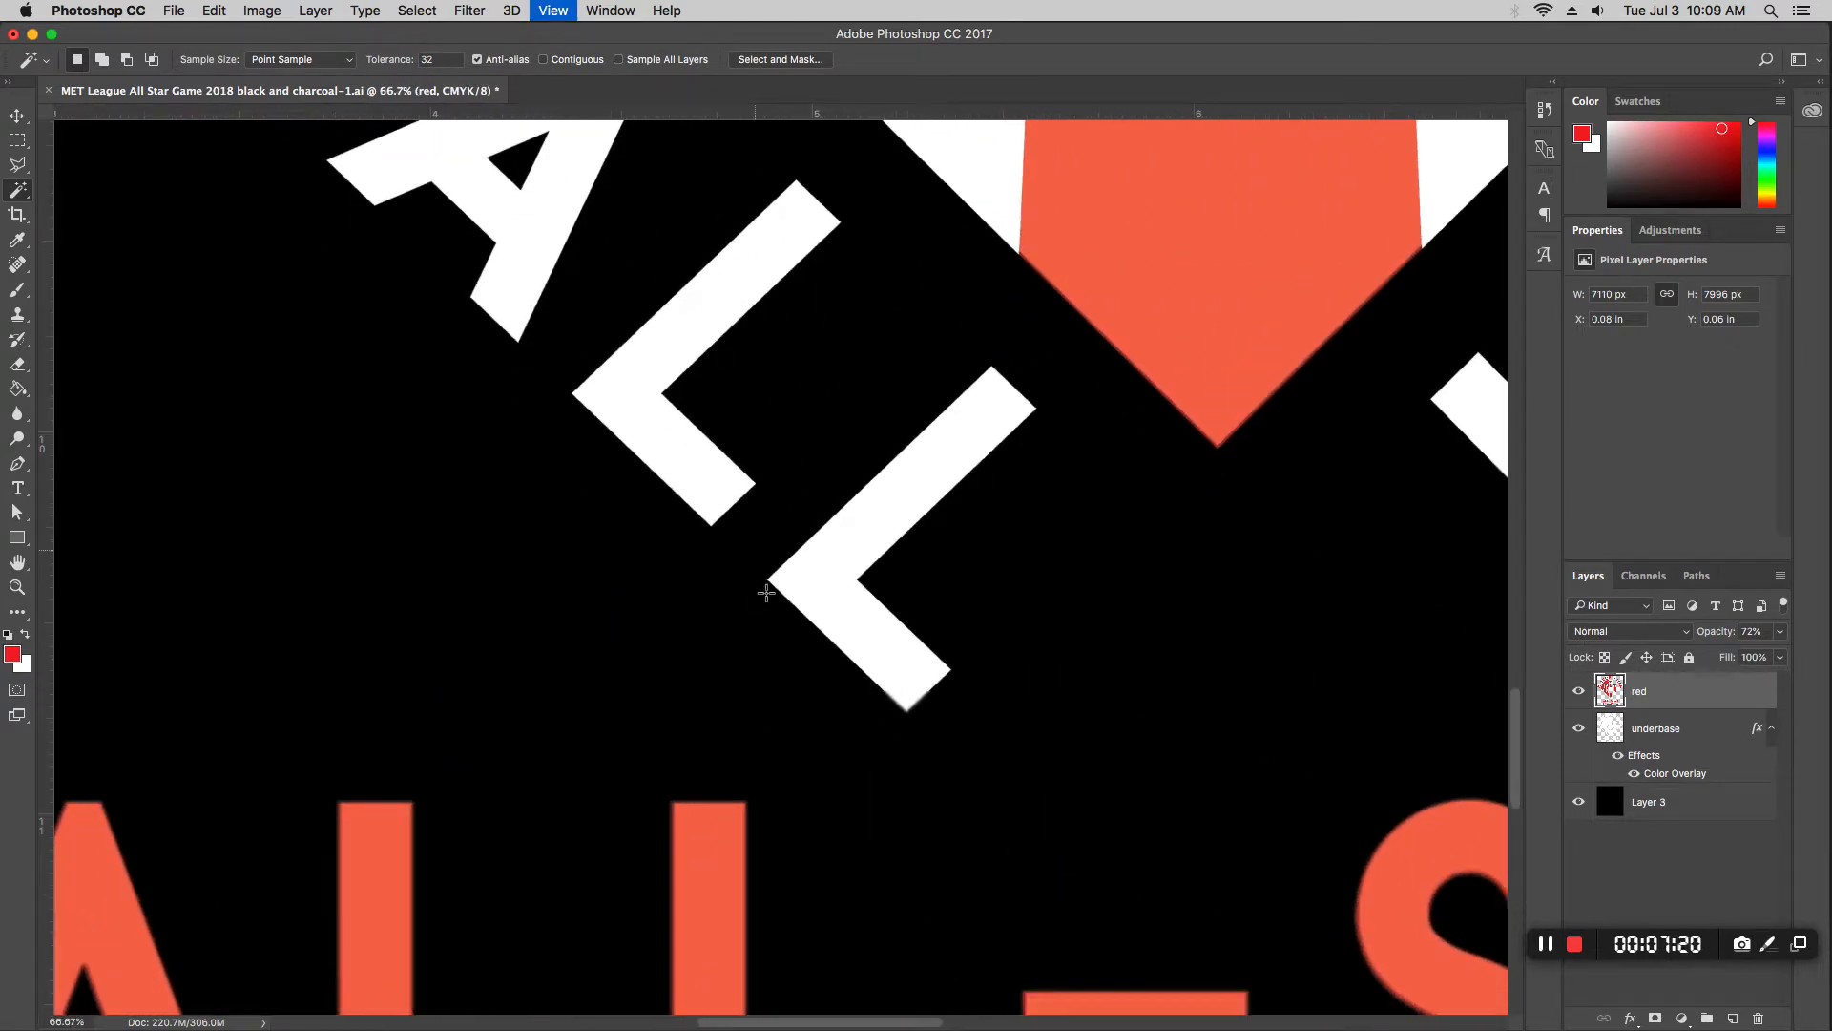
{"action": "key", "text": "super+plus"}
{"action": "scroll", "coordinate": [771, 597], "scroll_direction": "down", "scroll_amount": 5}
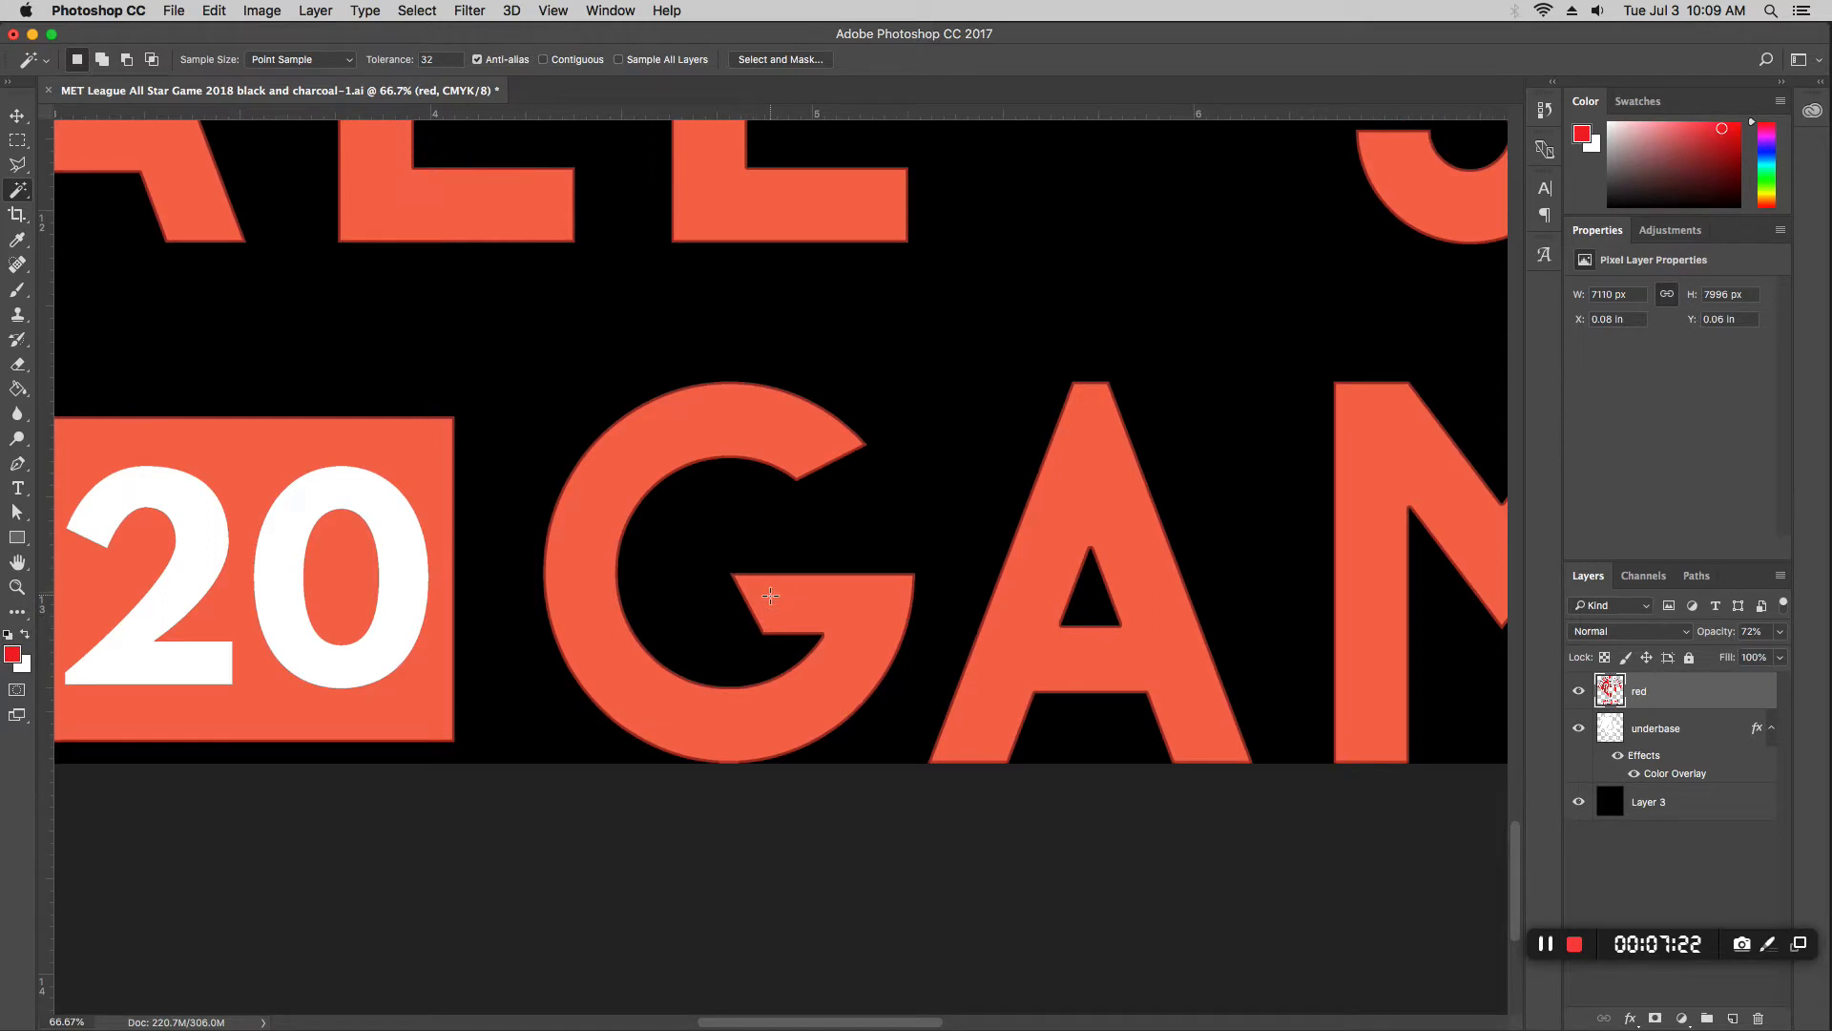
{"action": "key", "text": "super+plus"}
{"action": "key", "text": "super+plus"}
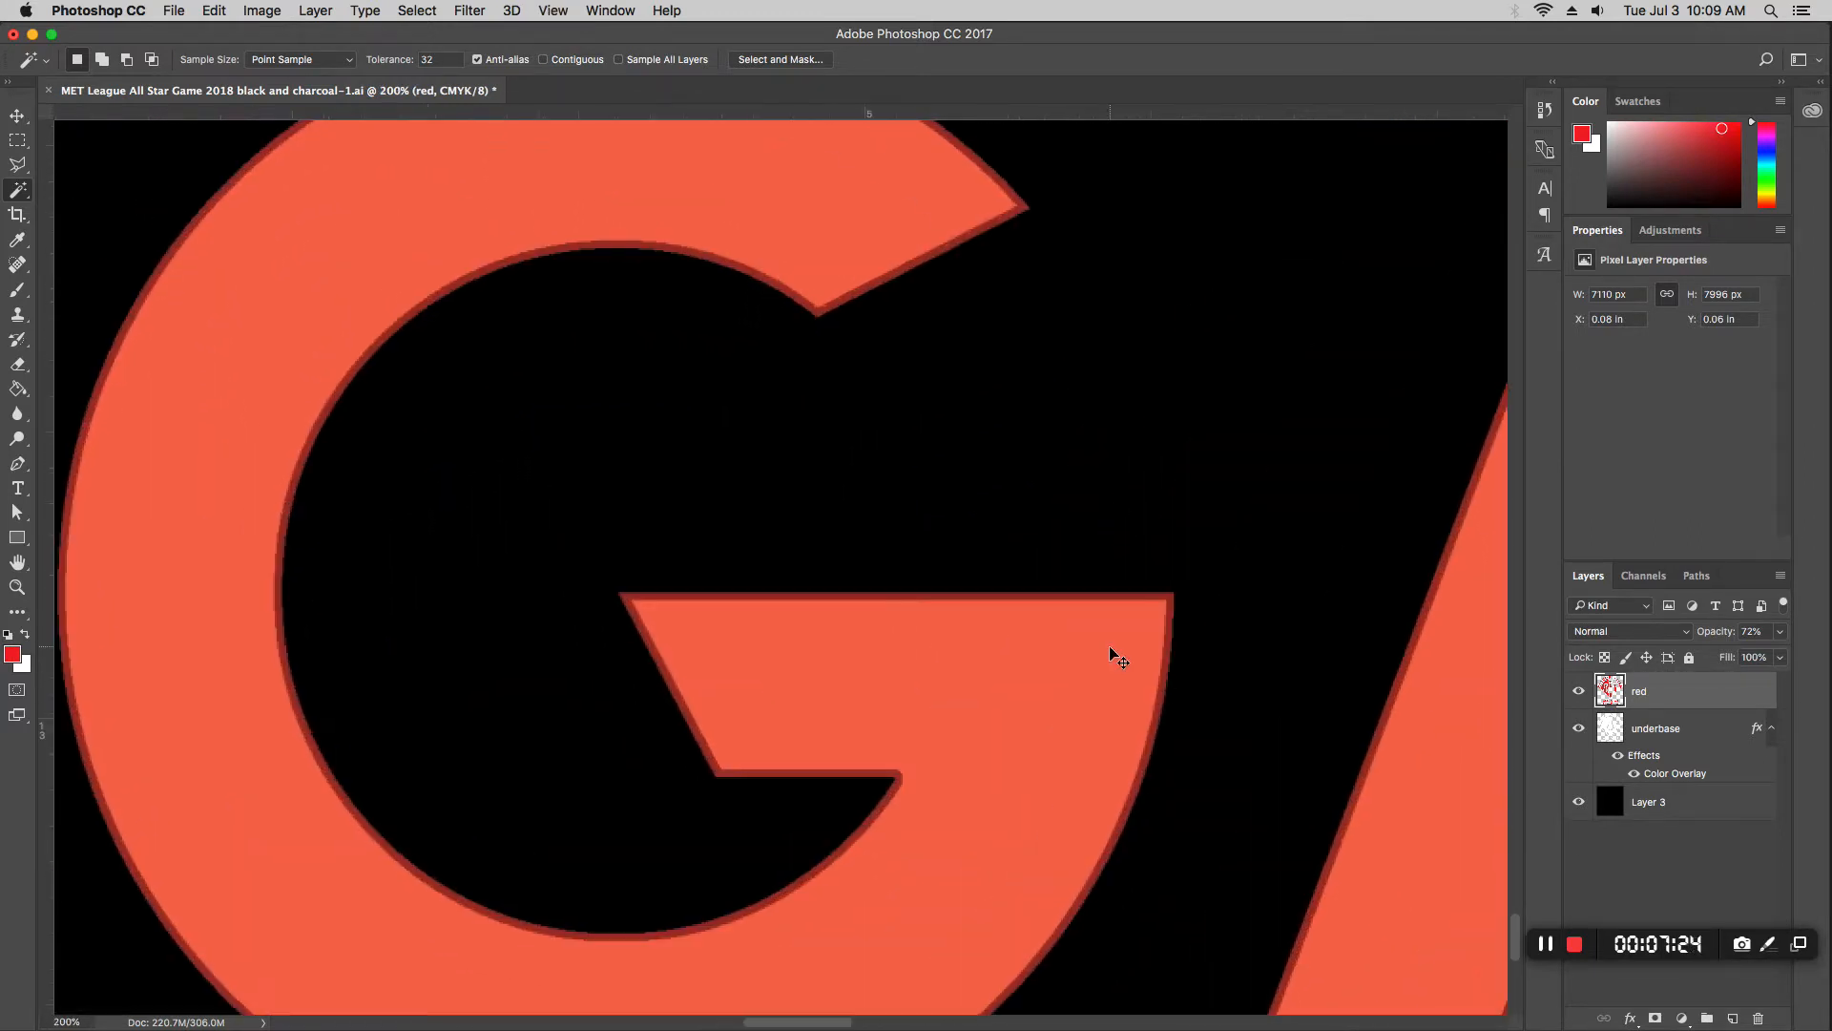
{"action": "scroll", "coordinate": [1050, 639], "scroll_direction": "up", "scroll_amount": 2}
{"action": "scroll", "coordinate": [1037, 647], "scroll_direction": "up", "scroll_amount": 3}
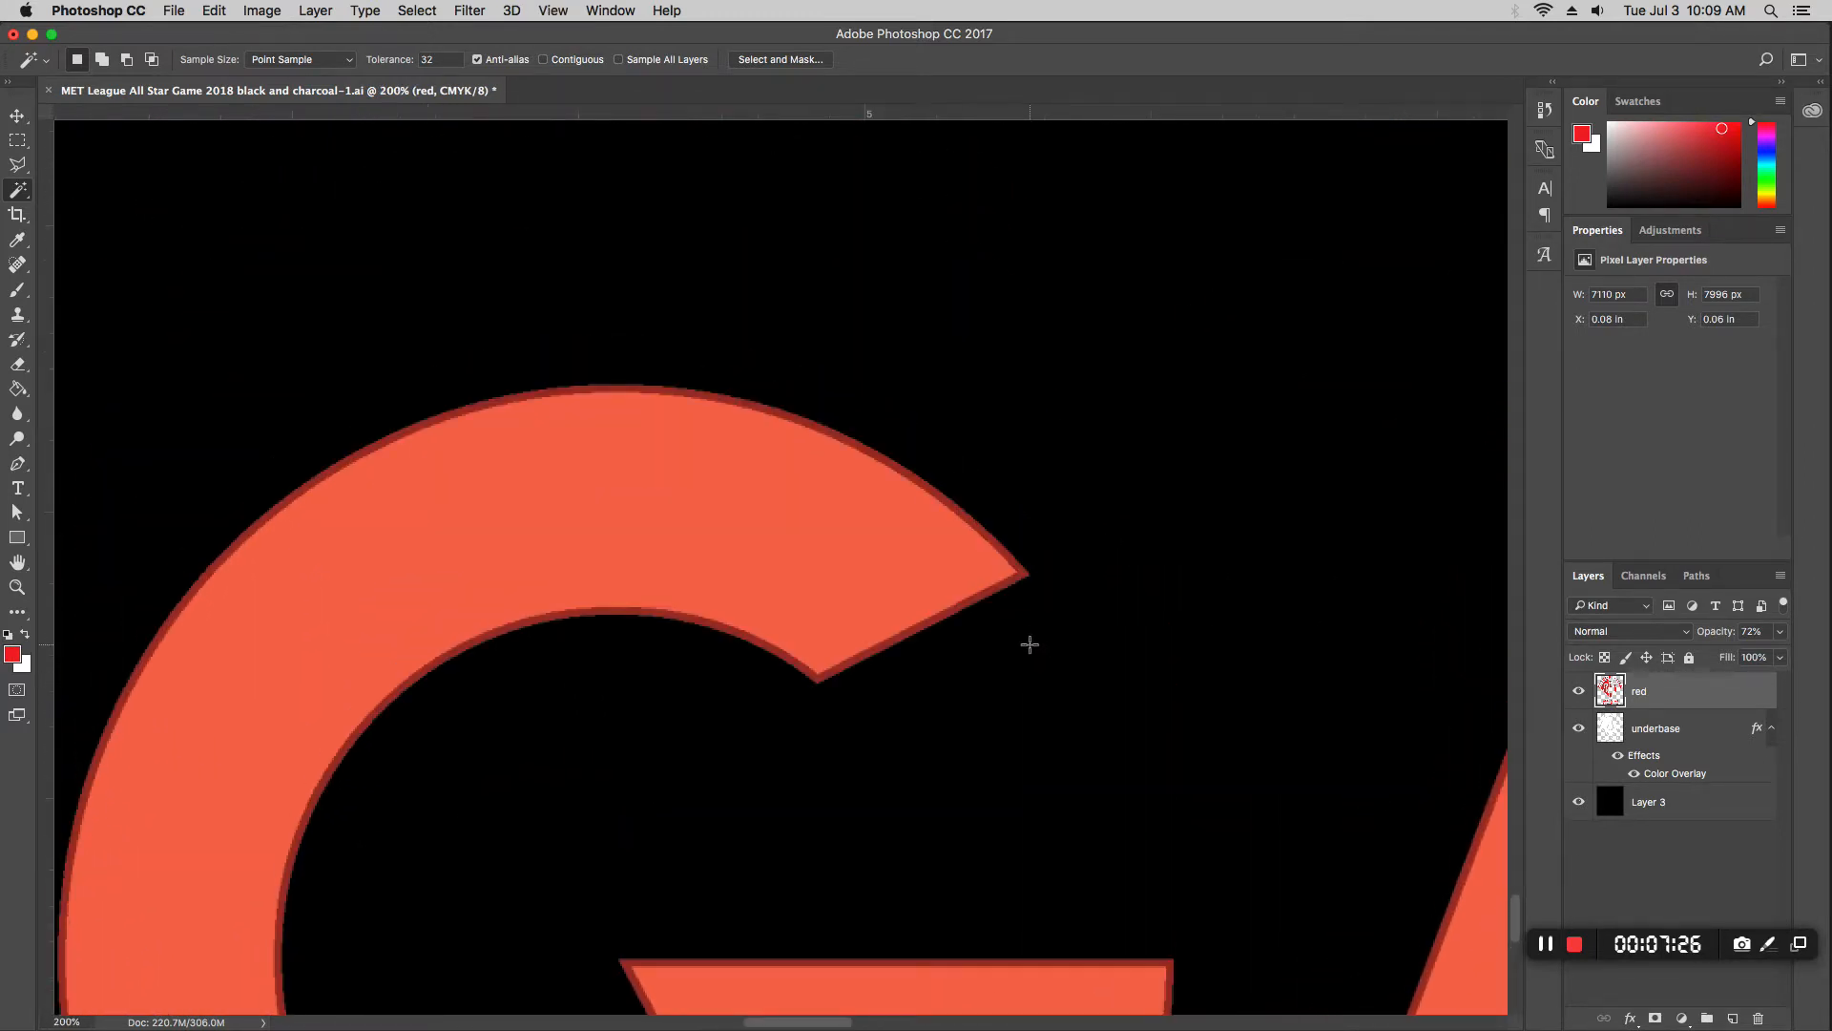
{"action": "scroll", "coordinate": [1032, 637], "scroll_direction": "right", "scroll_amount": 3}
{"action": "scroll", "coordinate": [1027, 624], "scroll_direction": "right", "scroll_amount": 10}
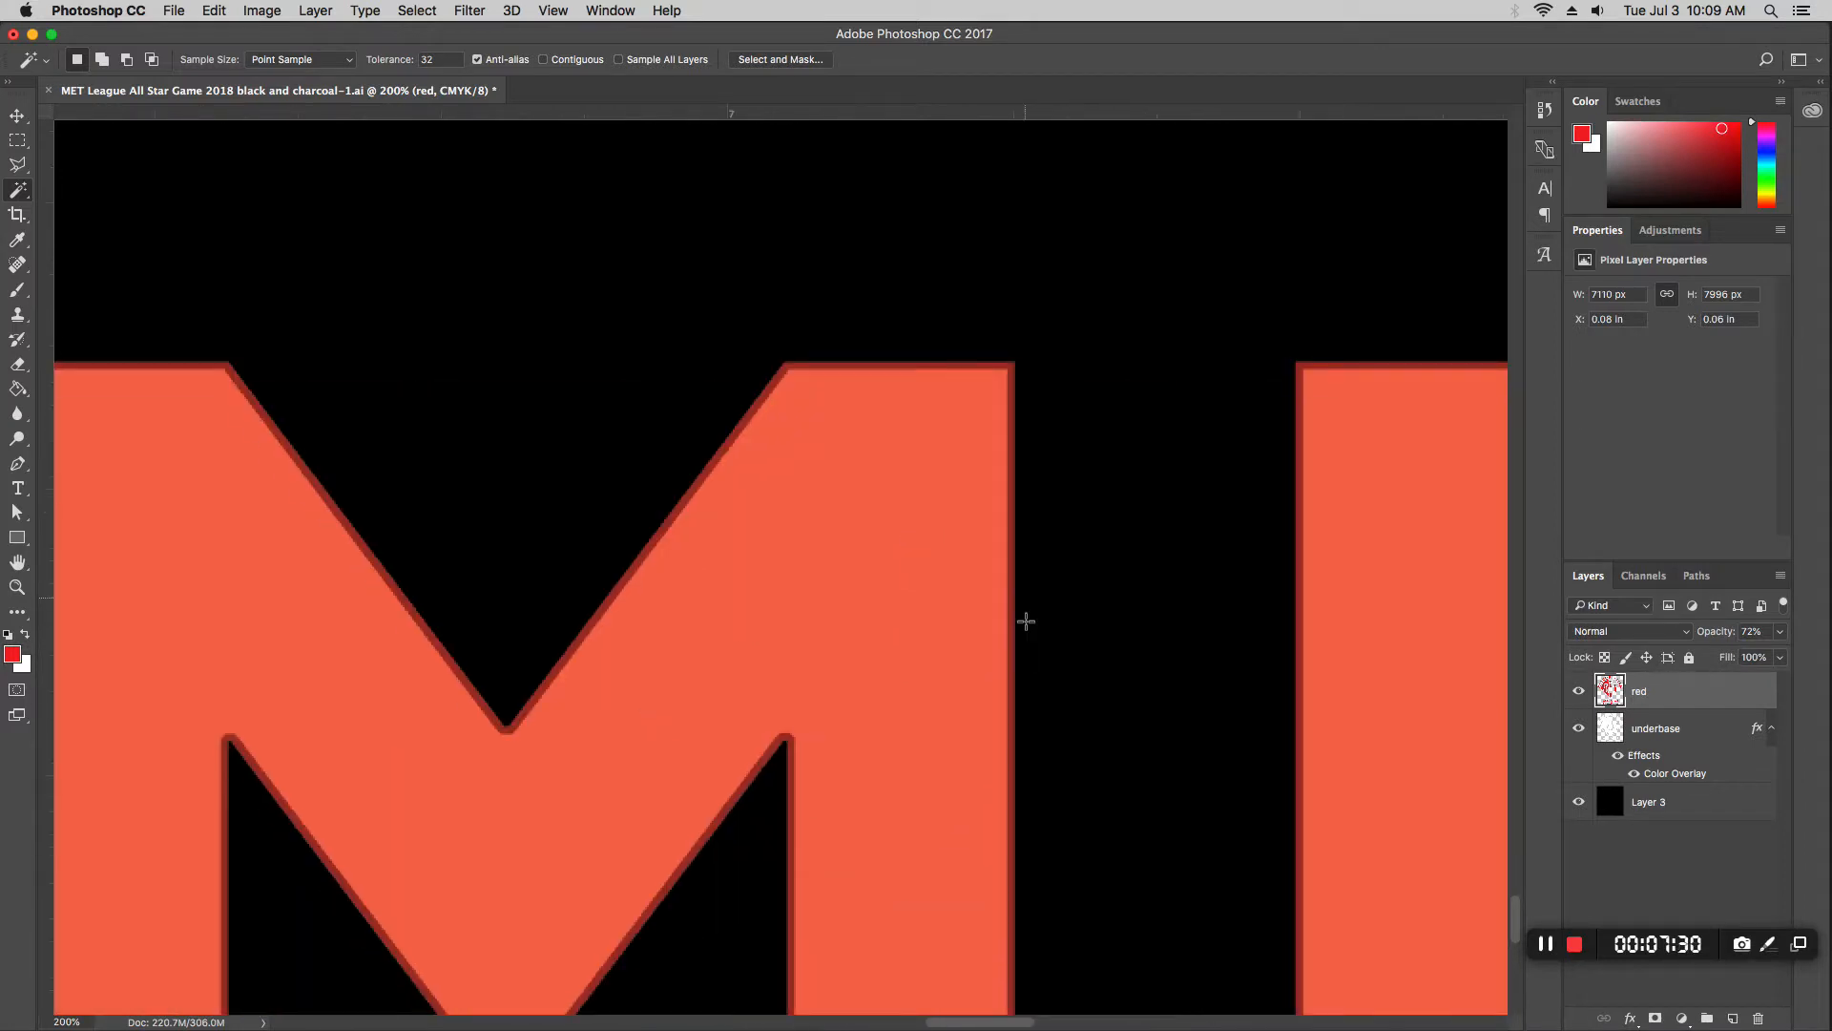
{"action": "scroll", "coordinate": [1026, 621], "scroll_direction": "down", "scroll_amount": 3}
{"action": "scroll", "coordinate": [1026, 620], "scroll_direction": "right", "scroll_amount": 7}
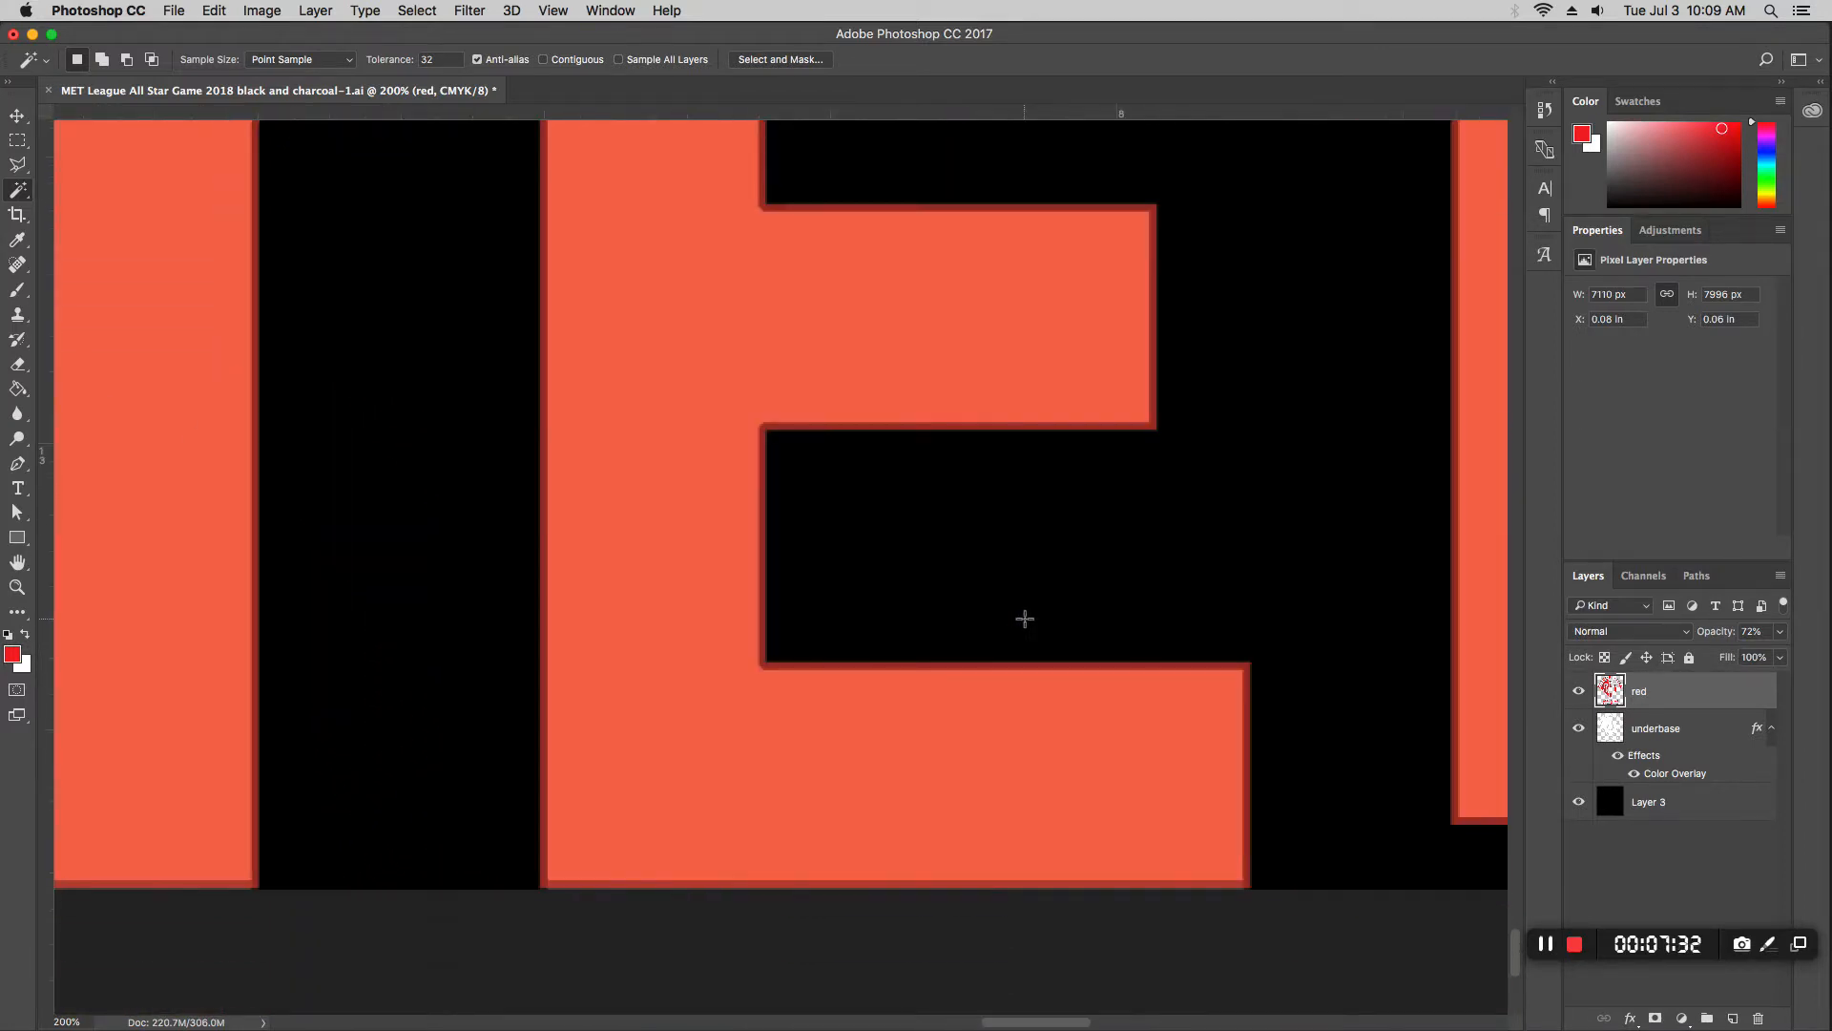
{"action": "scroll", "coordinate": [1016, 612], "scroll_direction": "right", "scroll_amount": 4}
Step: Restore the red layer's opacity to 100% and fit the whole logo in view
{"action": "left_click", "coordinate": [1781, 632]}
{"action": "mouse_move", "coordinate": [1752, 656]}
{"action": "left_mouse_down"}
{"action": "mouse_move", "coordinate": [1792, 657]}
{"action": "mouse_move", "coordinate": [1754, 650]}
{"action": "left_mouse_up"}
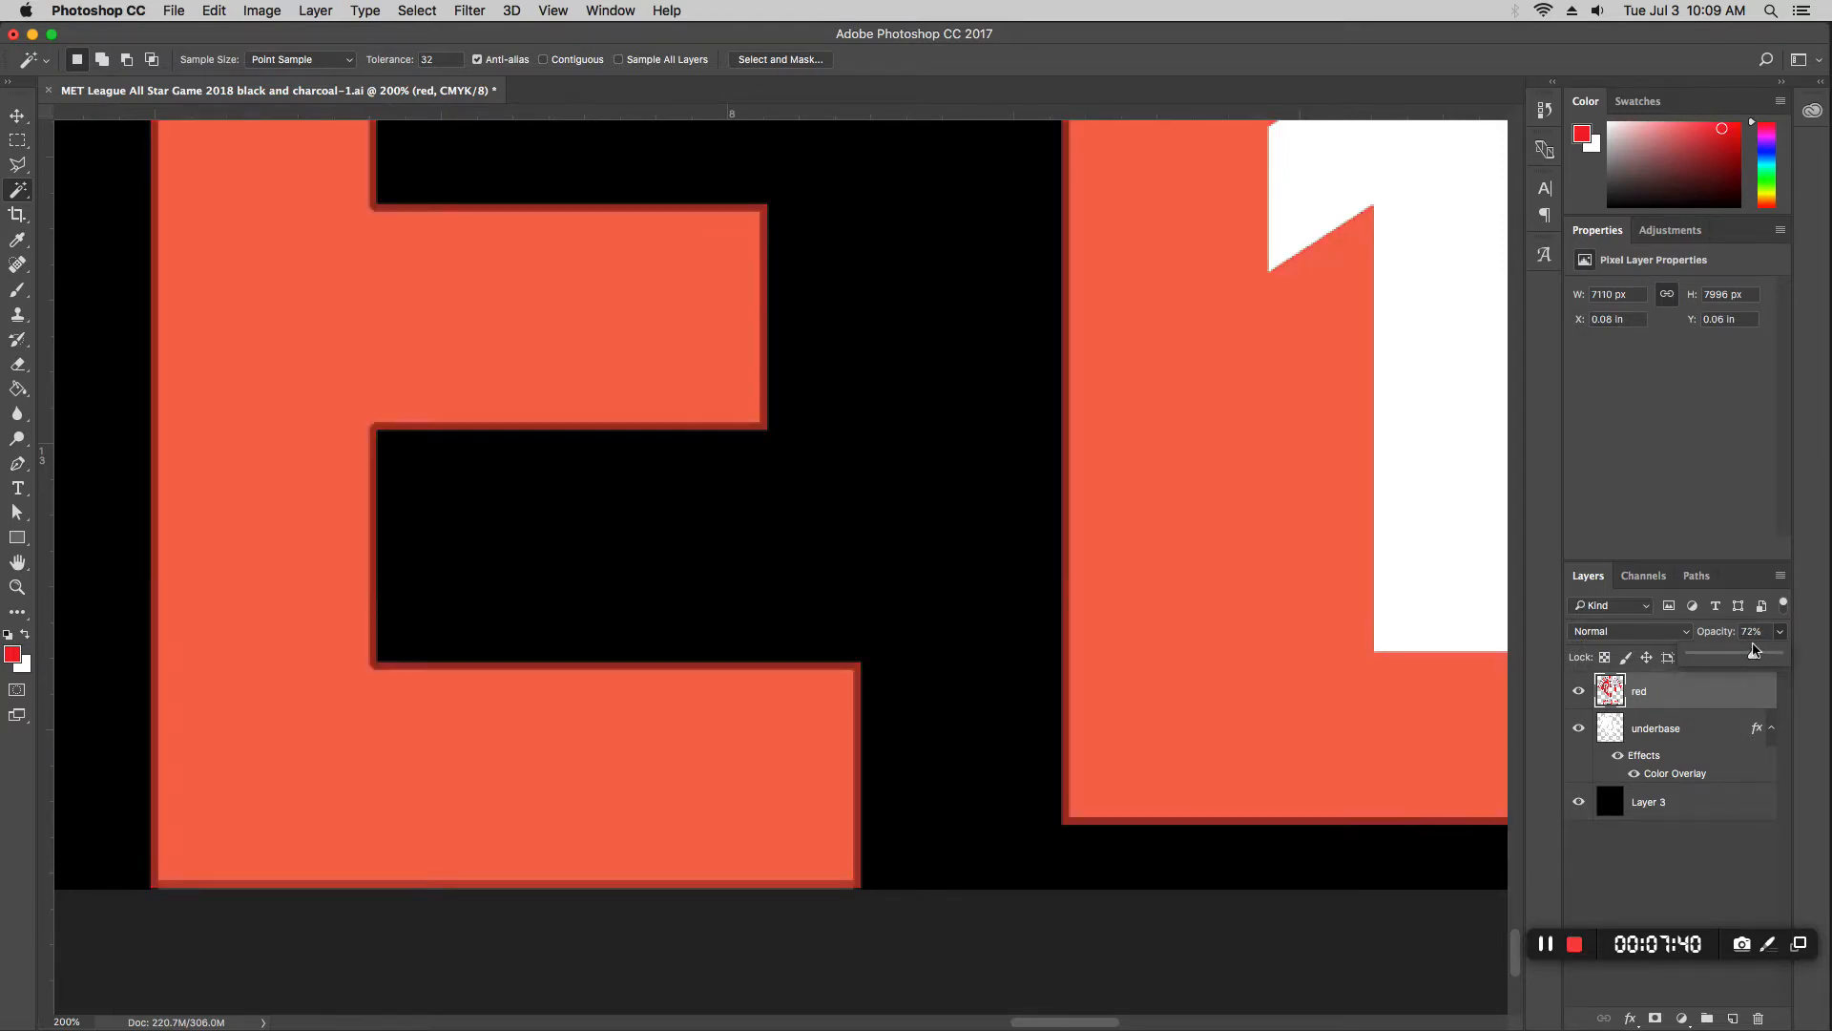
{"action": "left_click_drag", "start_coordinate": [1752, 651], "coordinate": [1756, 654]}
{"action": "scroll", "coordinate": [790, 499], "scroll_direction": "up", "scroll_amount": 10}
{"action": "left_click_drag", "start_coordinate": [1047, 1028], "coordinate": [1229, 1011]}
{"action": "left_click", "coordinate": [1780, 632]}
{"action": "left_click_drag", "start_coordinate": [1759, 656], "coordinate": [1825, 660]}
{"action": "left_click", "coordinate": [1665, 694]}
{"action": "key", "text": "super+0"}
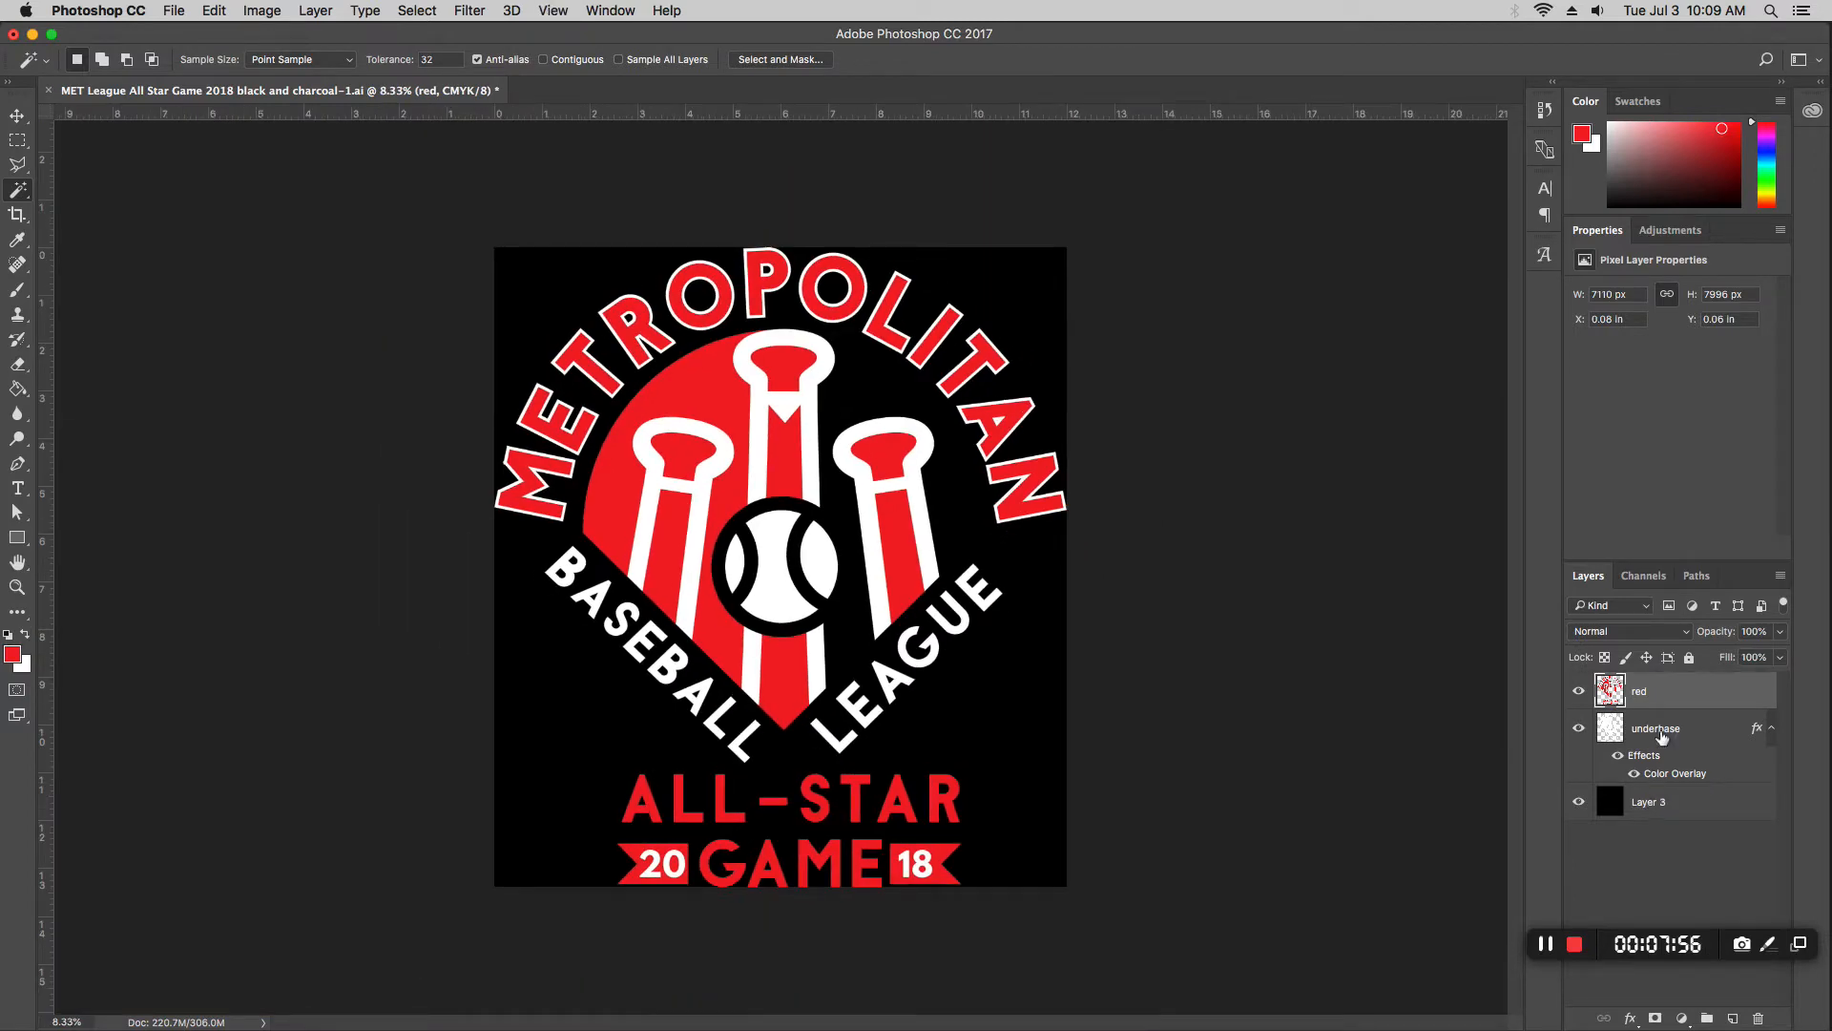
Step: Hide Layer 3 and the red layer, and change the underbase layer's Color Overlay to black
{"action": "left_click", "coordinate": [1579, 801]}
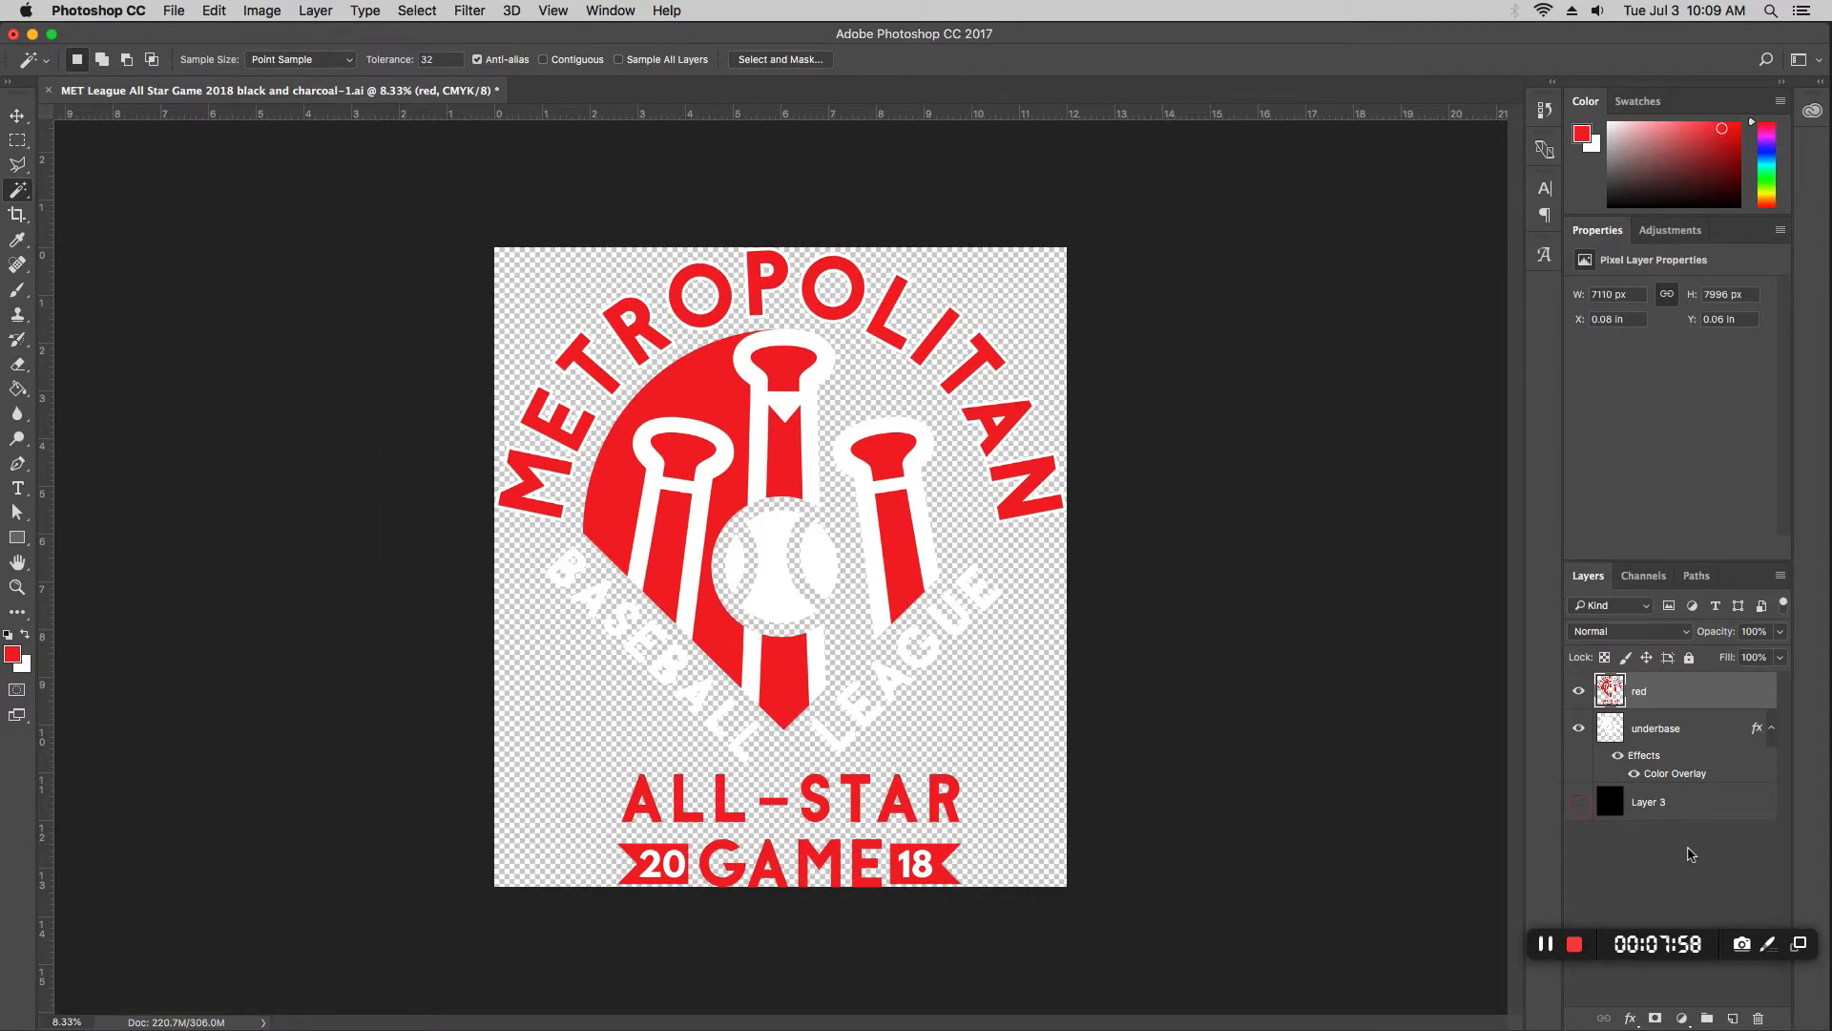
{"action": "left_click", "coordinate": [1579, 691]}
{"action": "left_click", "coordinate": [1690, 773]}
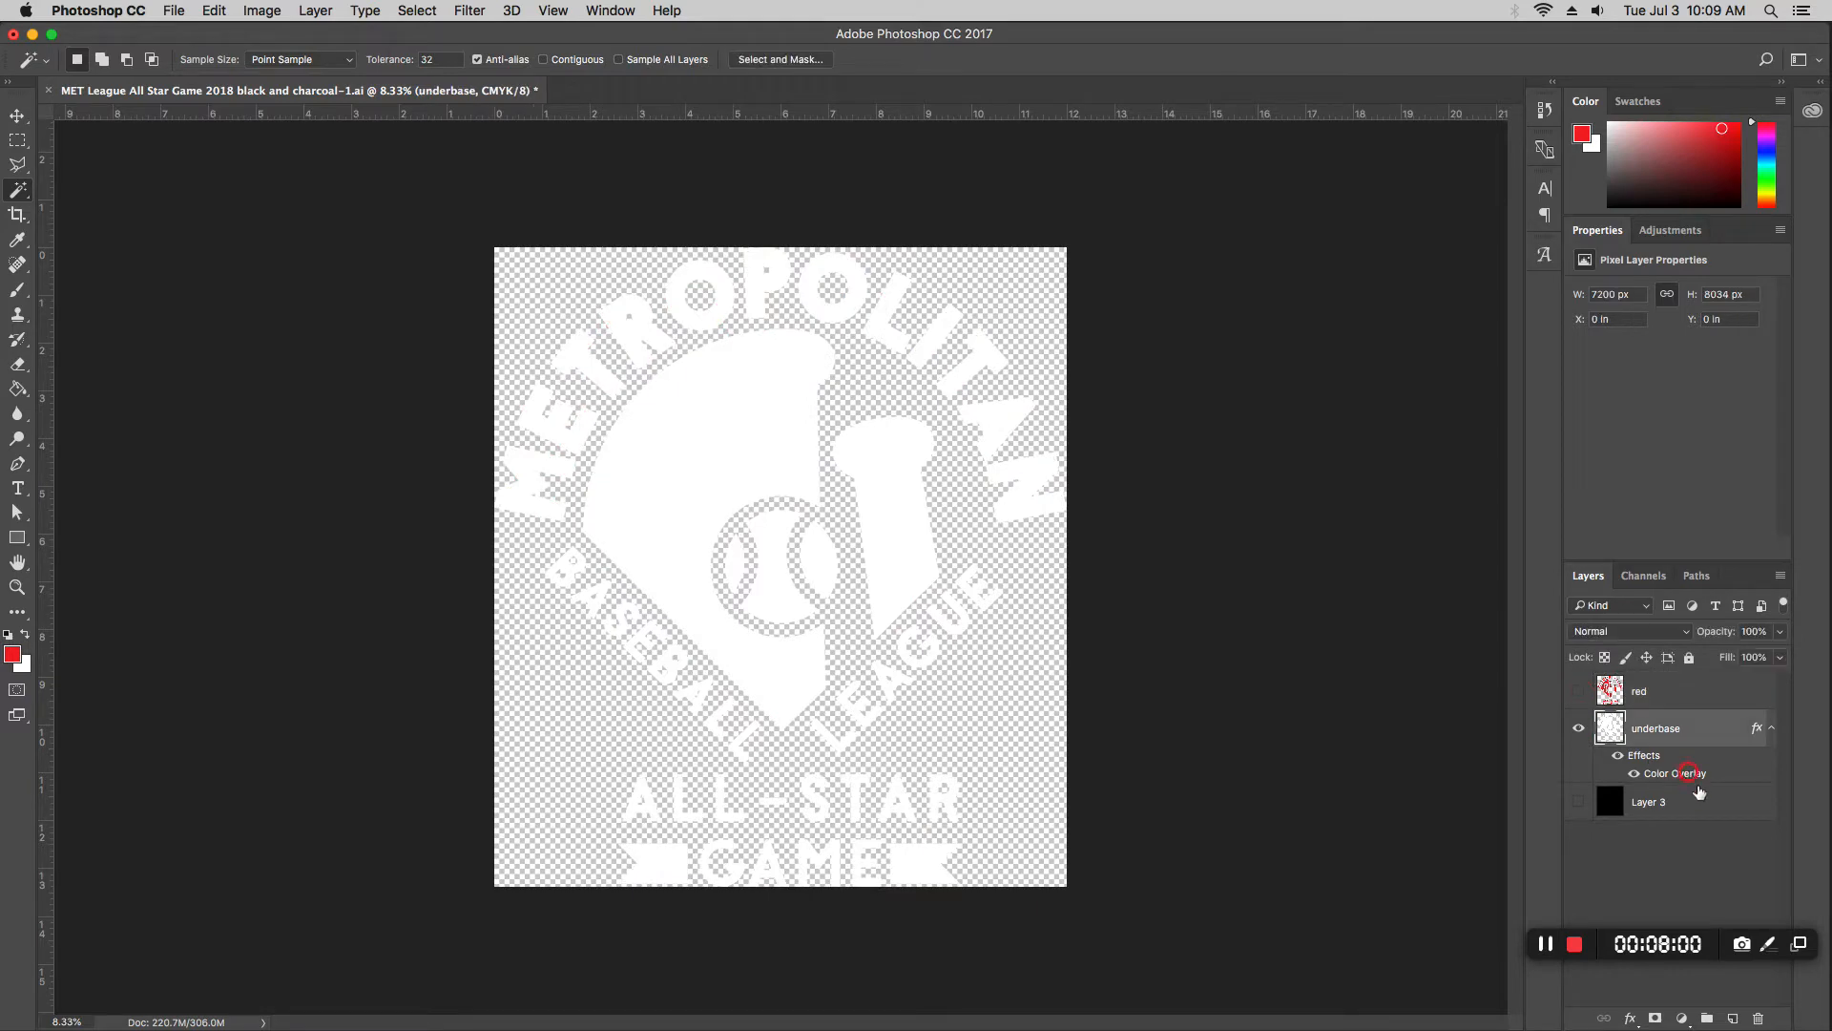
{"action": "double_click", "coordinate": [1691, 774]}
{"action": "left_click", "coordinate": [1523, 561]}
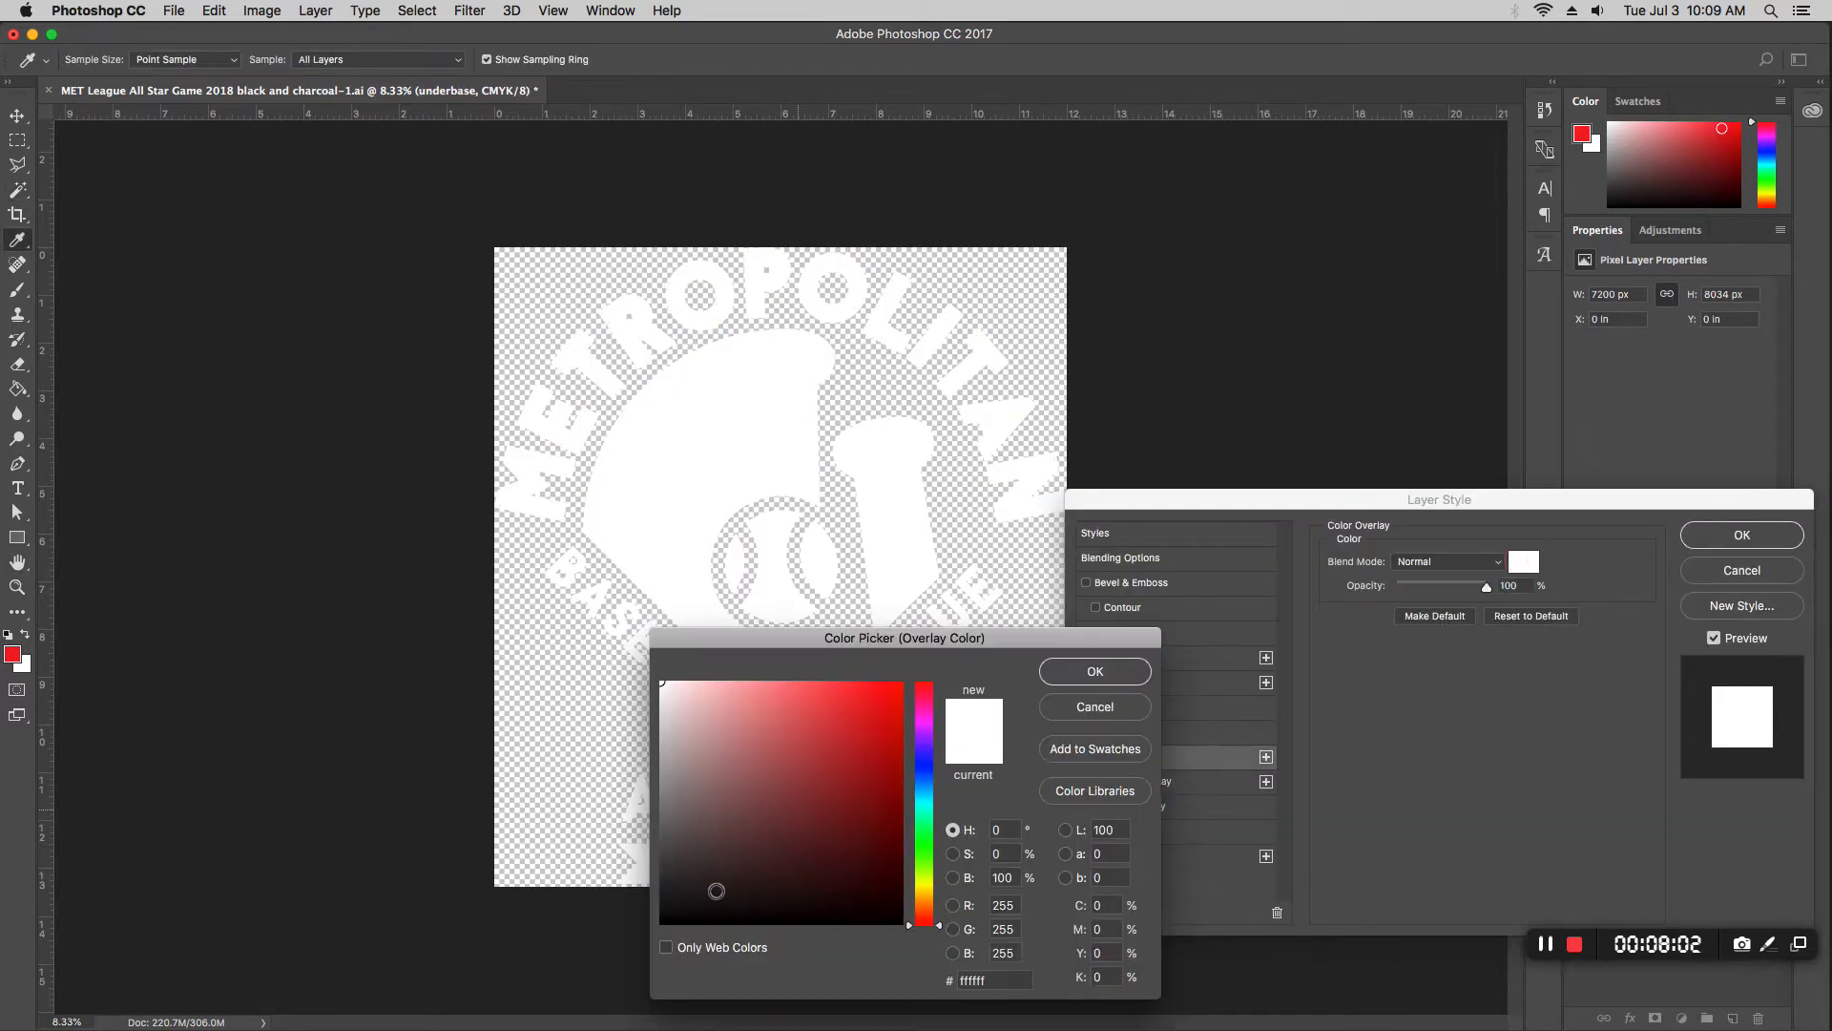
{"action": "left_click_drag", "start_coordinate": [773, 830], "coordinate": [203, 1025]}
{"action": "key", "text": "Return"}
{"action": "key", "text": "Return"}
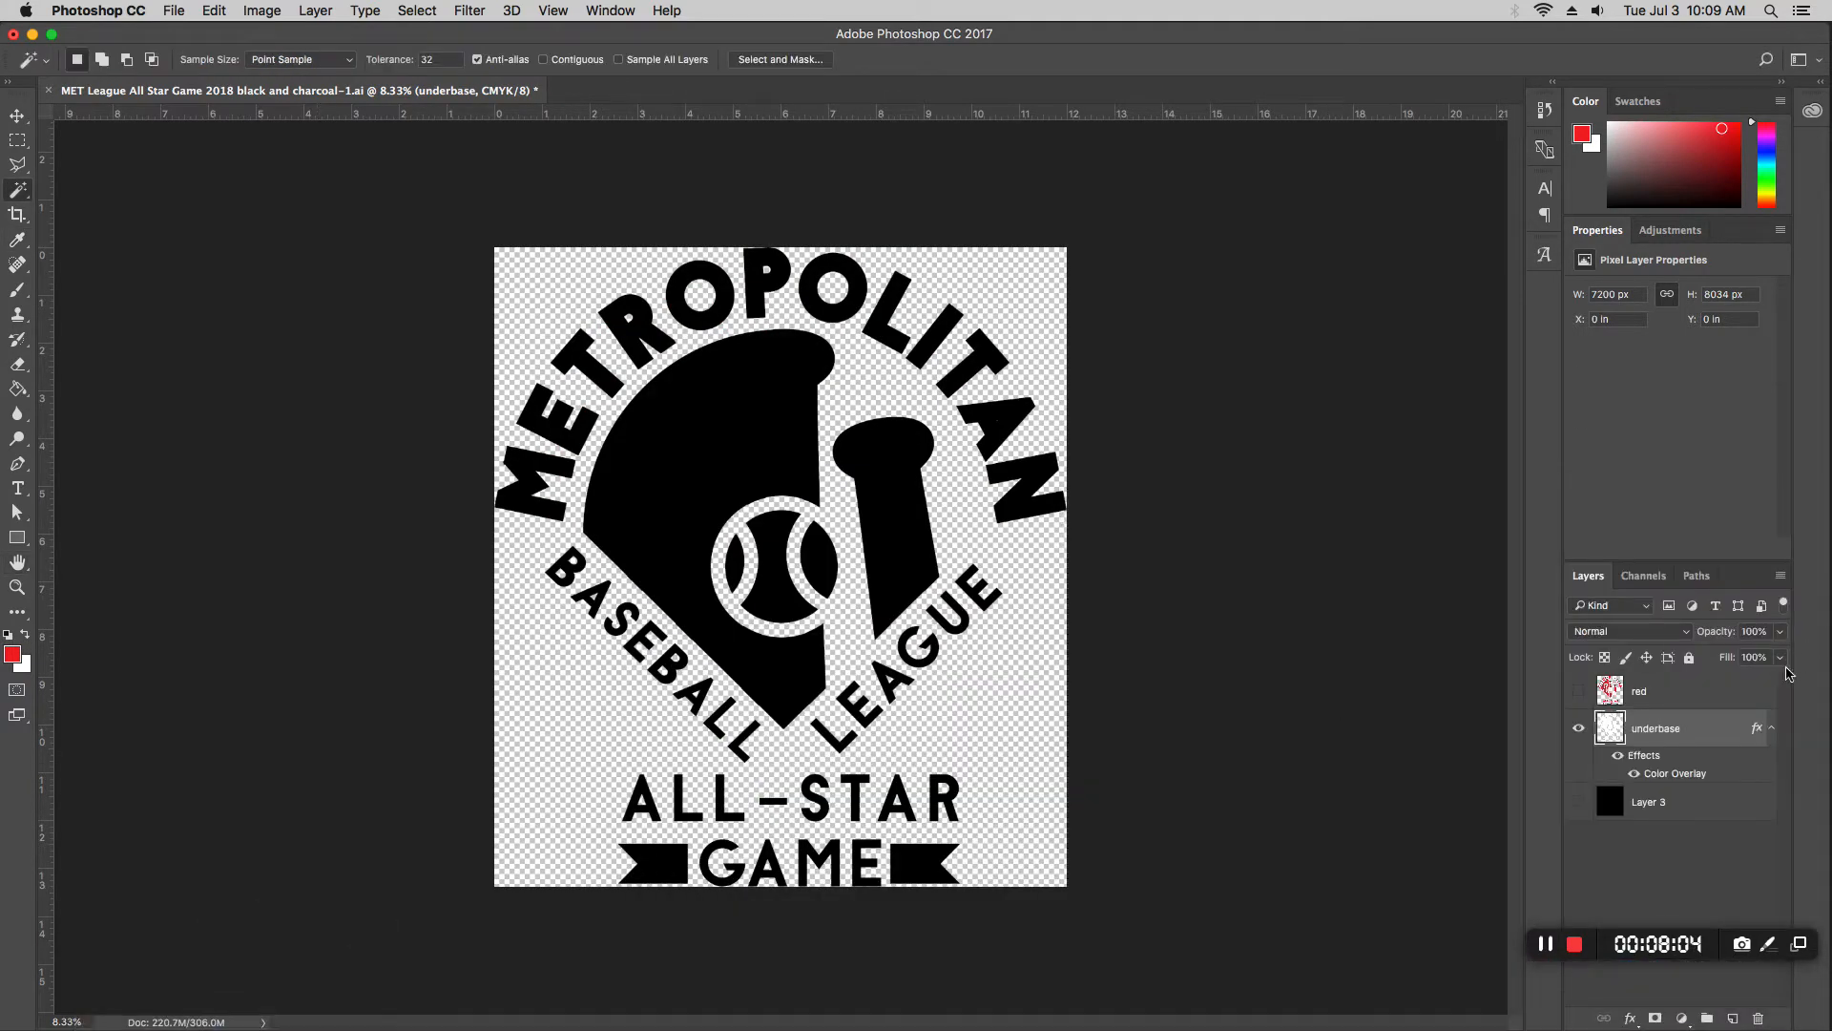
Step: Show only the red layer and give it a Normal-mode black Color Overlay at 100% opacity
{"action": "left_click", "coordinate": [1578, 726]}
{"action": "left_click", "coordinate": [1577, 697]}
{"action": "double_click", "coordinate": [1680, 698]}
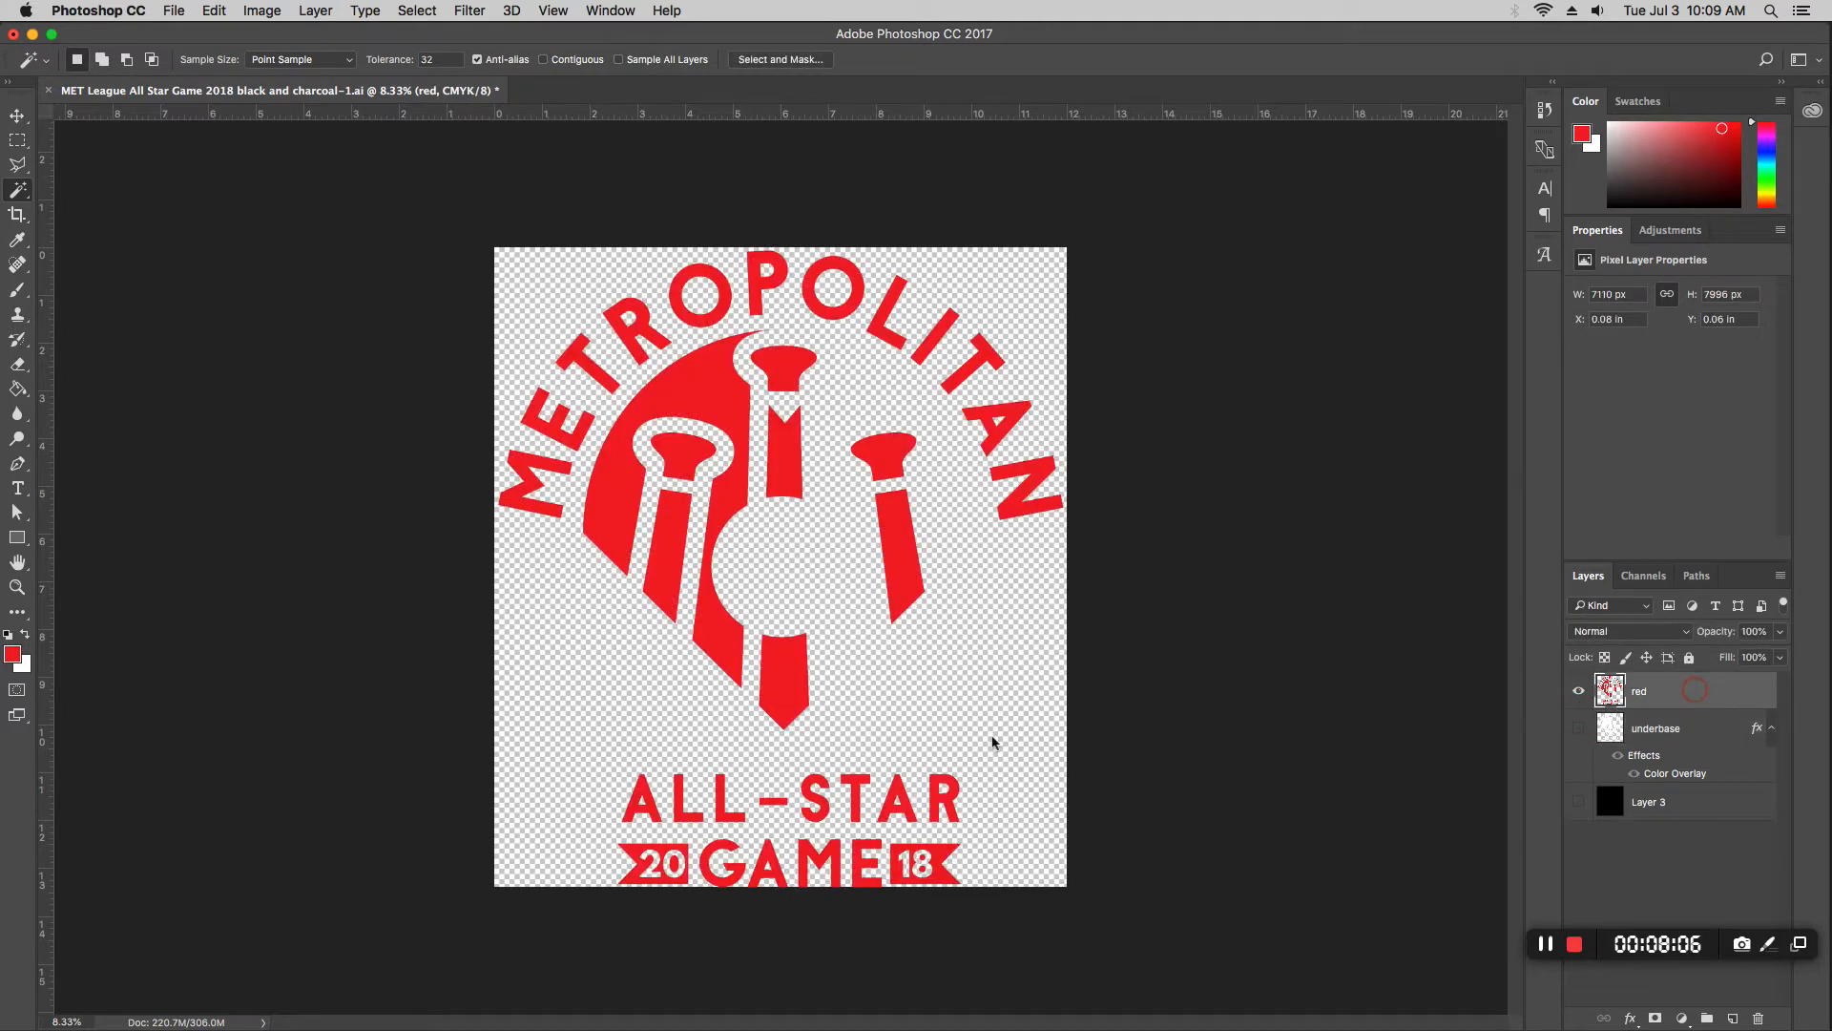
{"action": "left_click", "coordinate": [1200, 766]}
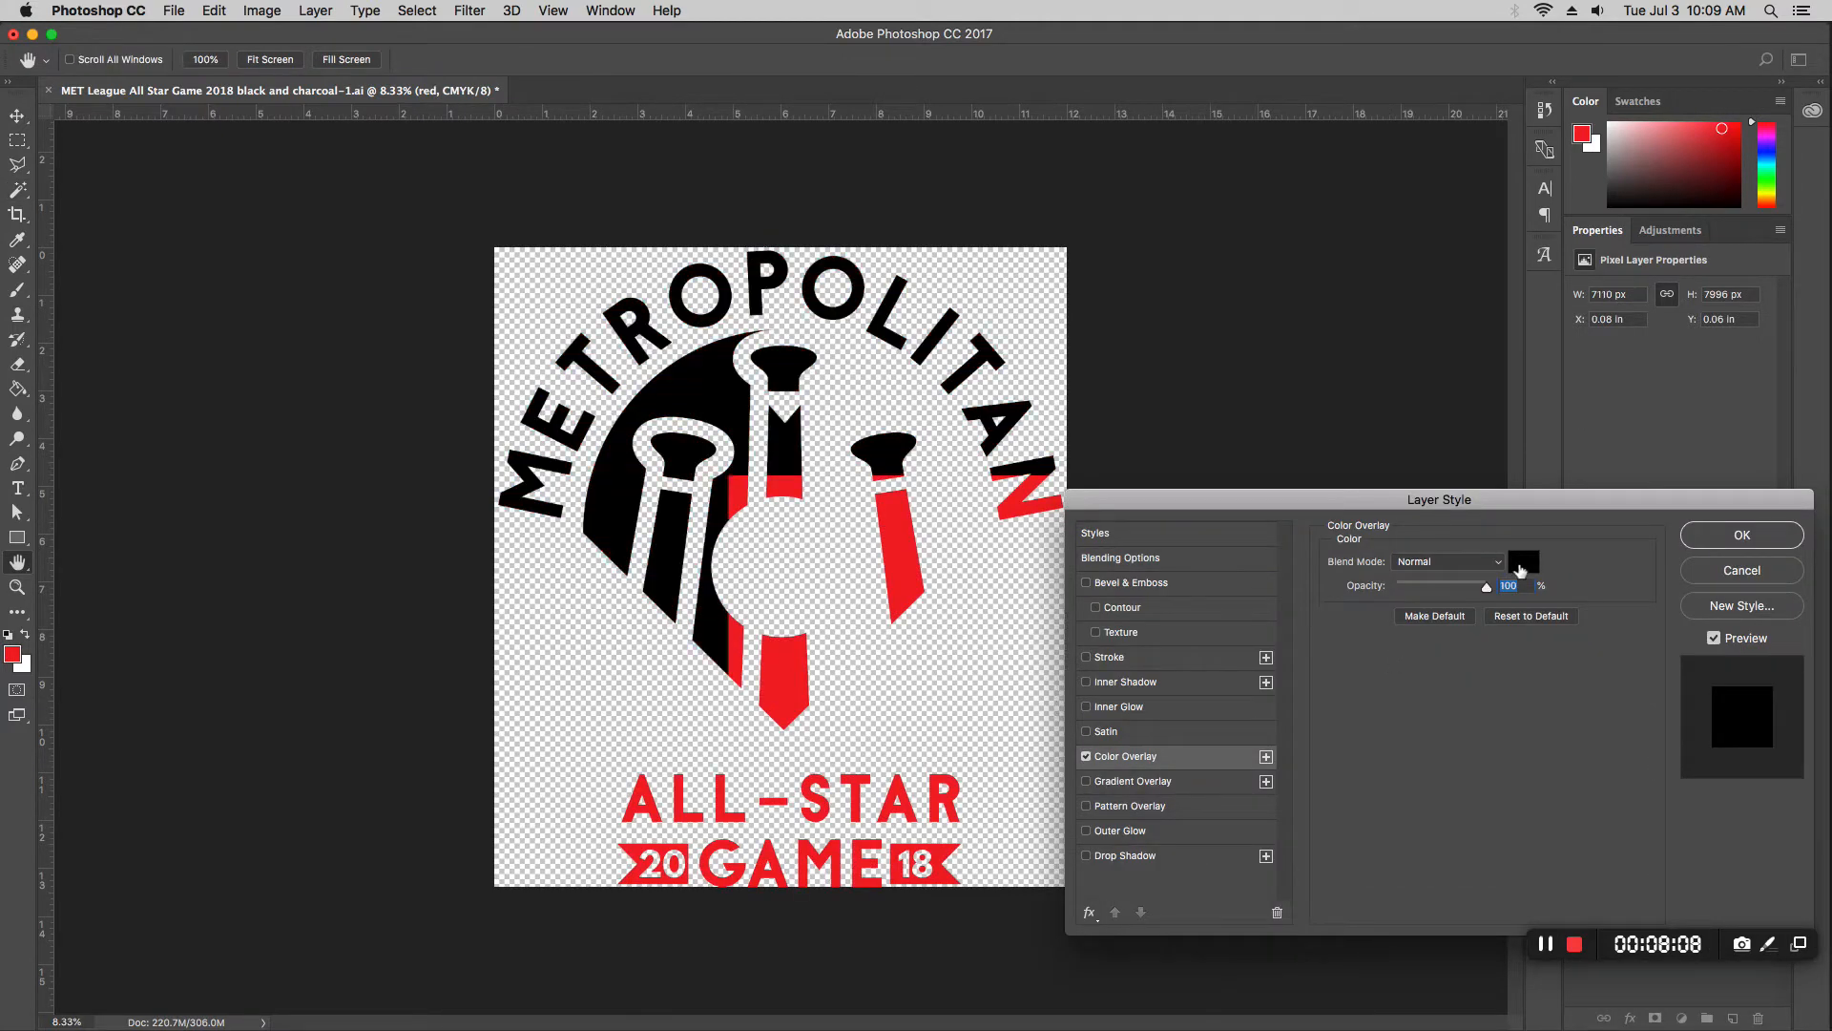
{"action": "left_click", "coordinate": [1523, 561]}
{"action": "key", "text": "Return"}
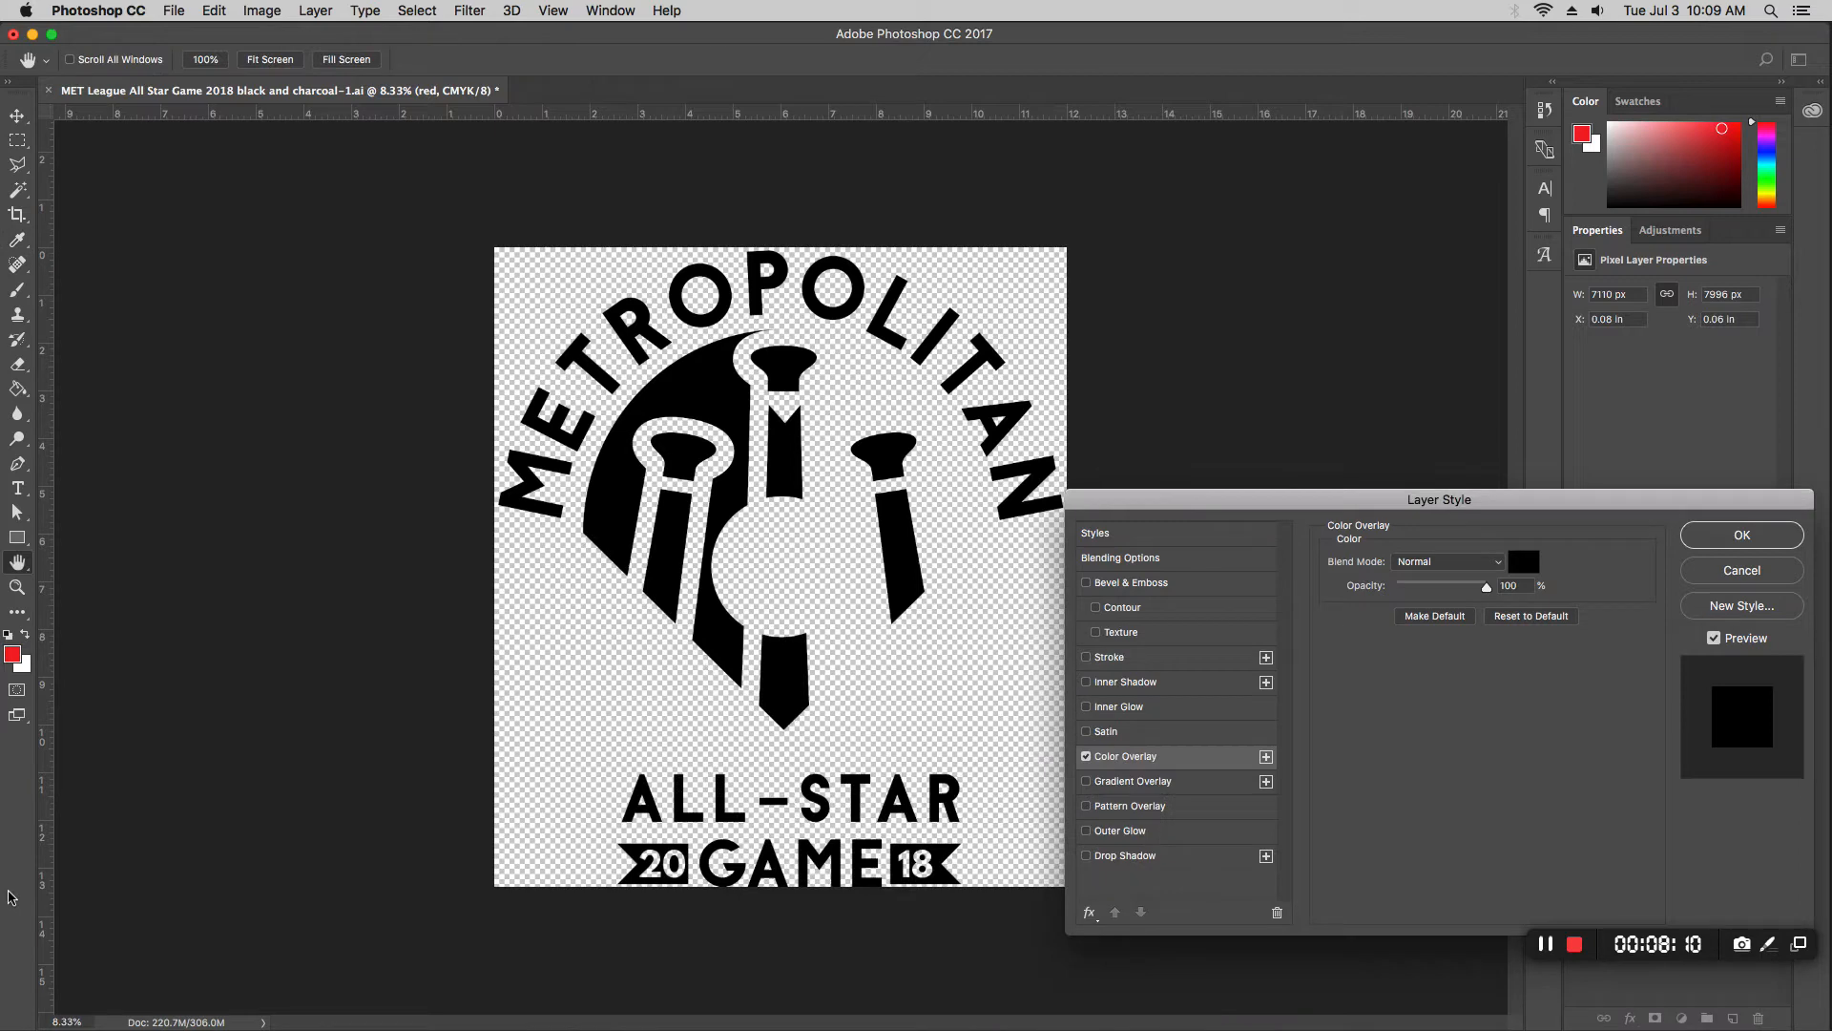
{"action": "key", "text": "Return"}
Step: Compare the all-black underbase separation with the red layer hidden and shown over it
{"action": "left_click", "coordinate": [1579, 690]}
{"action": "left_click", "coordinate": [1578, 765]}
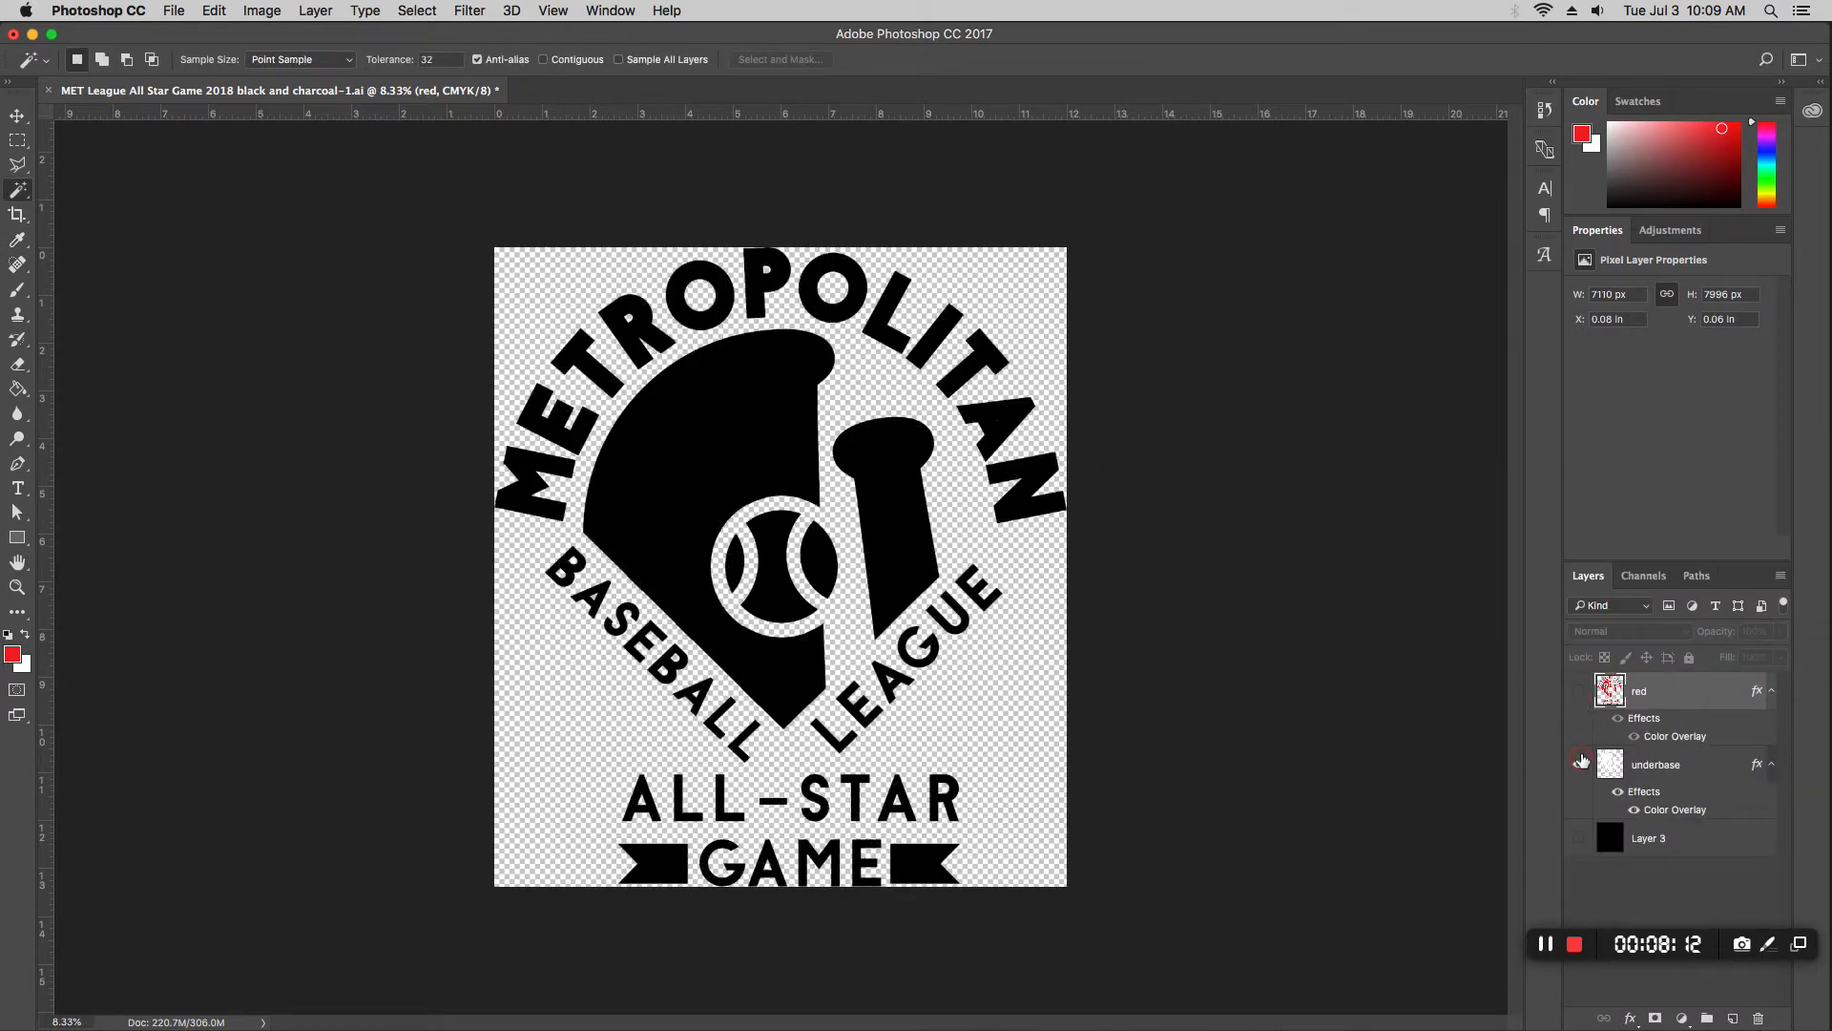
{"action": "left_click", "coordinate": [1584, 691]}
{"action": "left_click", "coordinate": [1584, 691]}
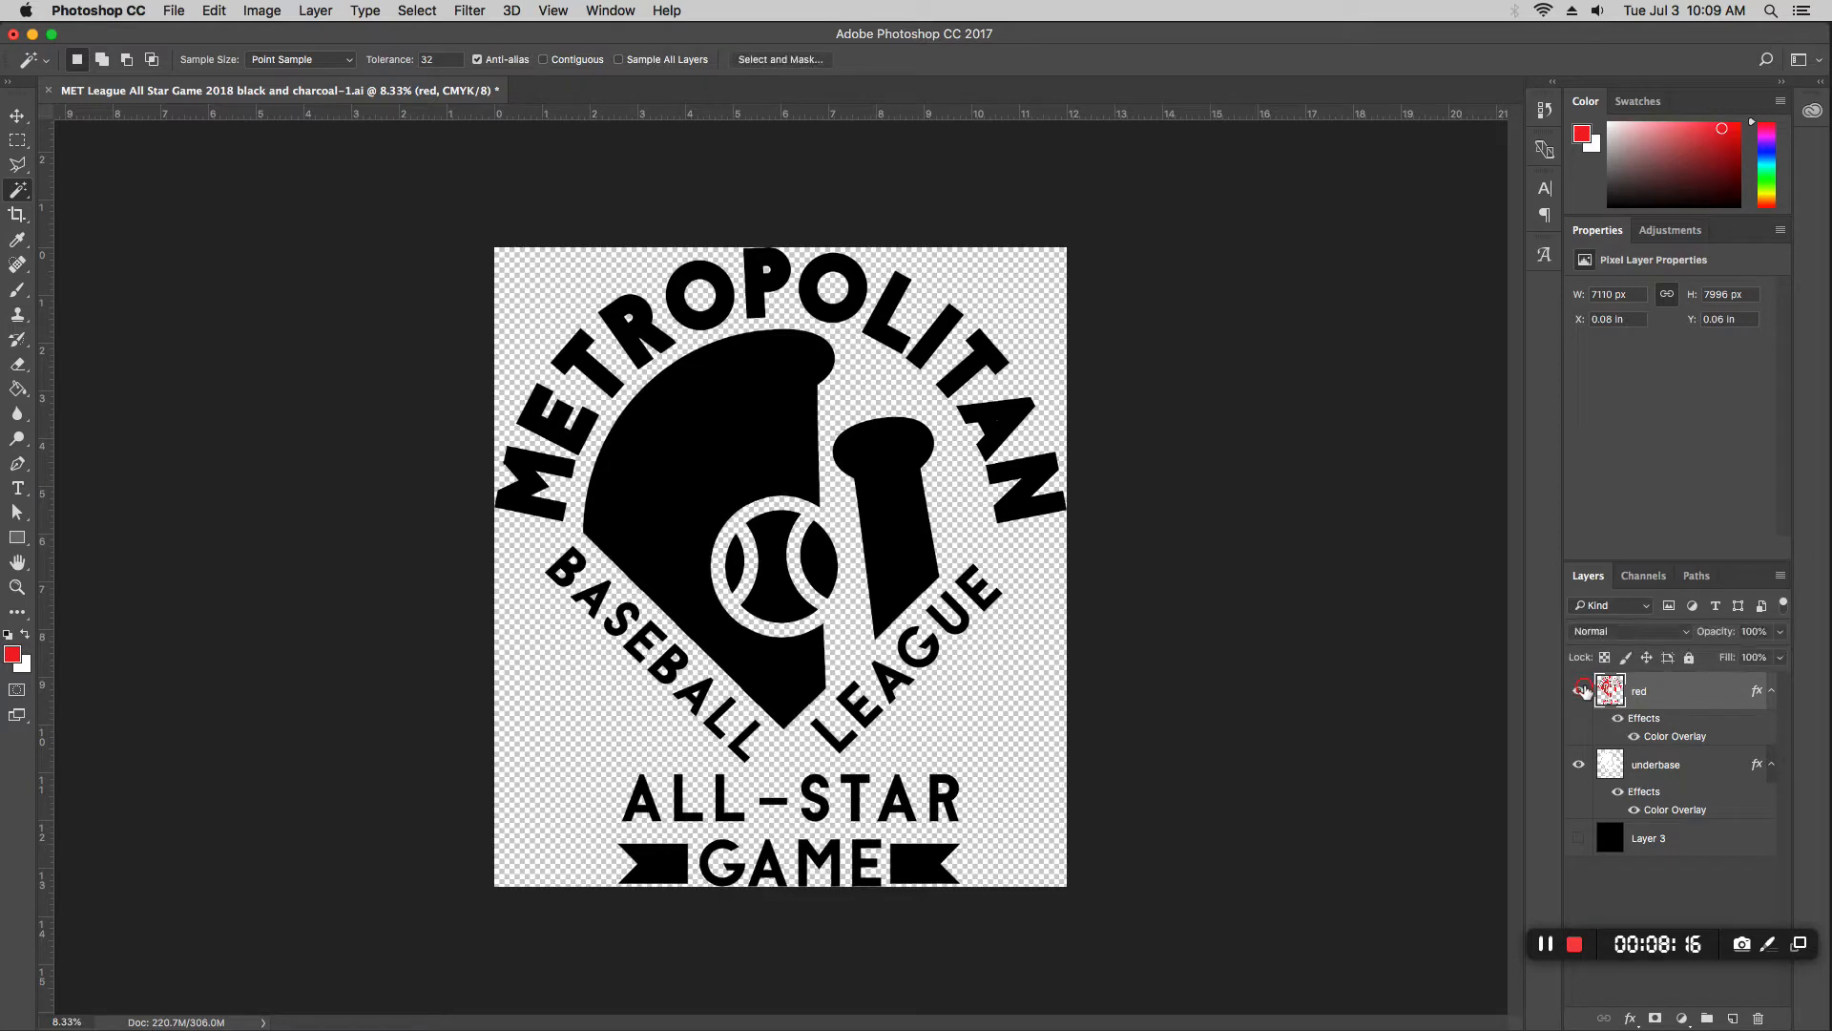
{"action": "left_click", "coordinate": [1585, 691]}
{"action": "left_click", "coordinate": [1584, 691]}
{"action": "left_click", "coordinate": [1584, 691]}
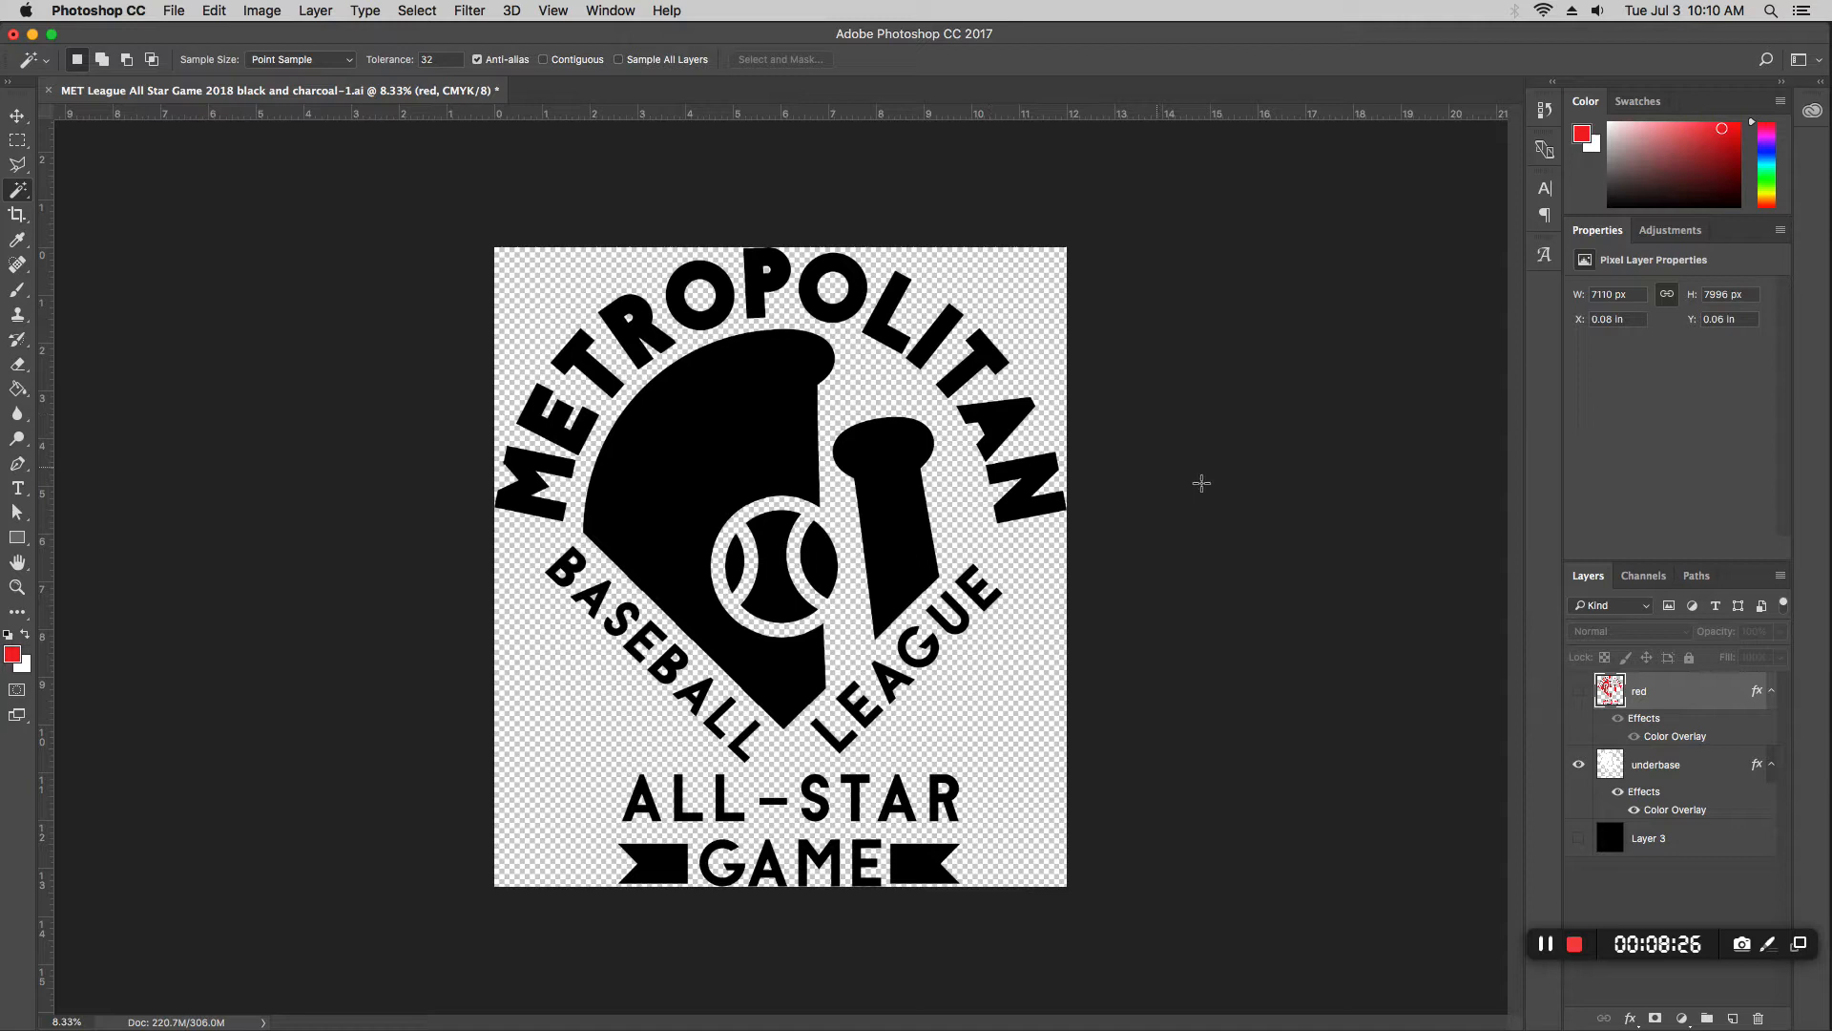
{"action": "left_click", "coordinate": [1578, 691]}
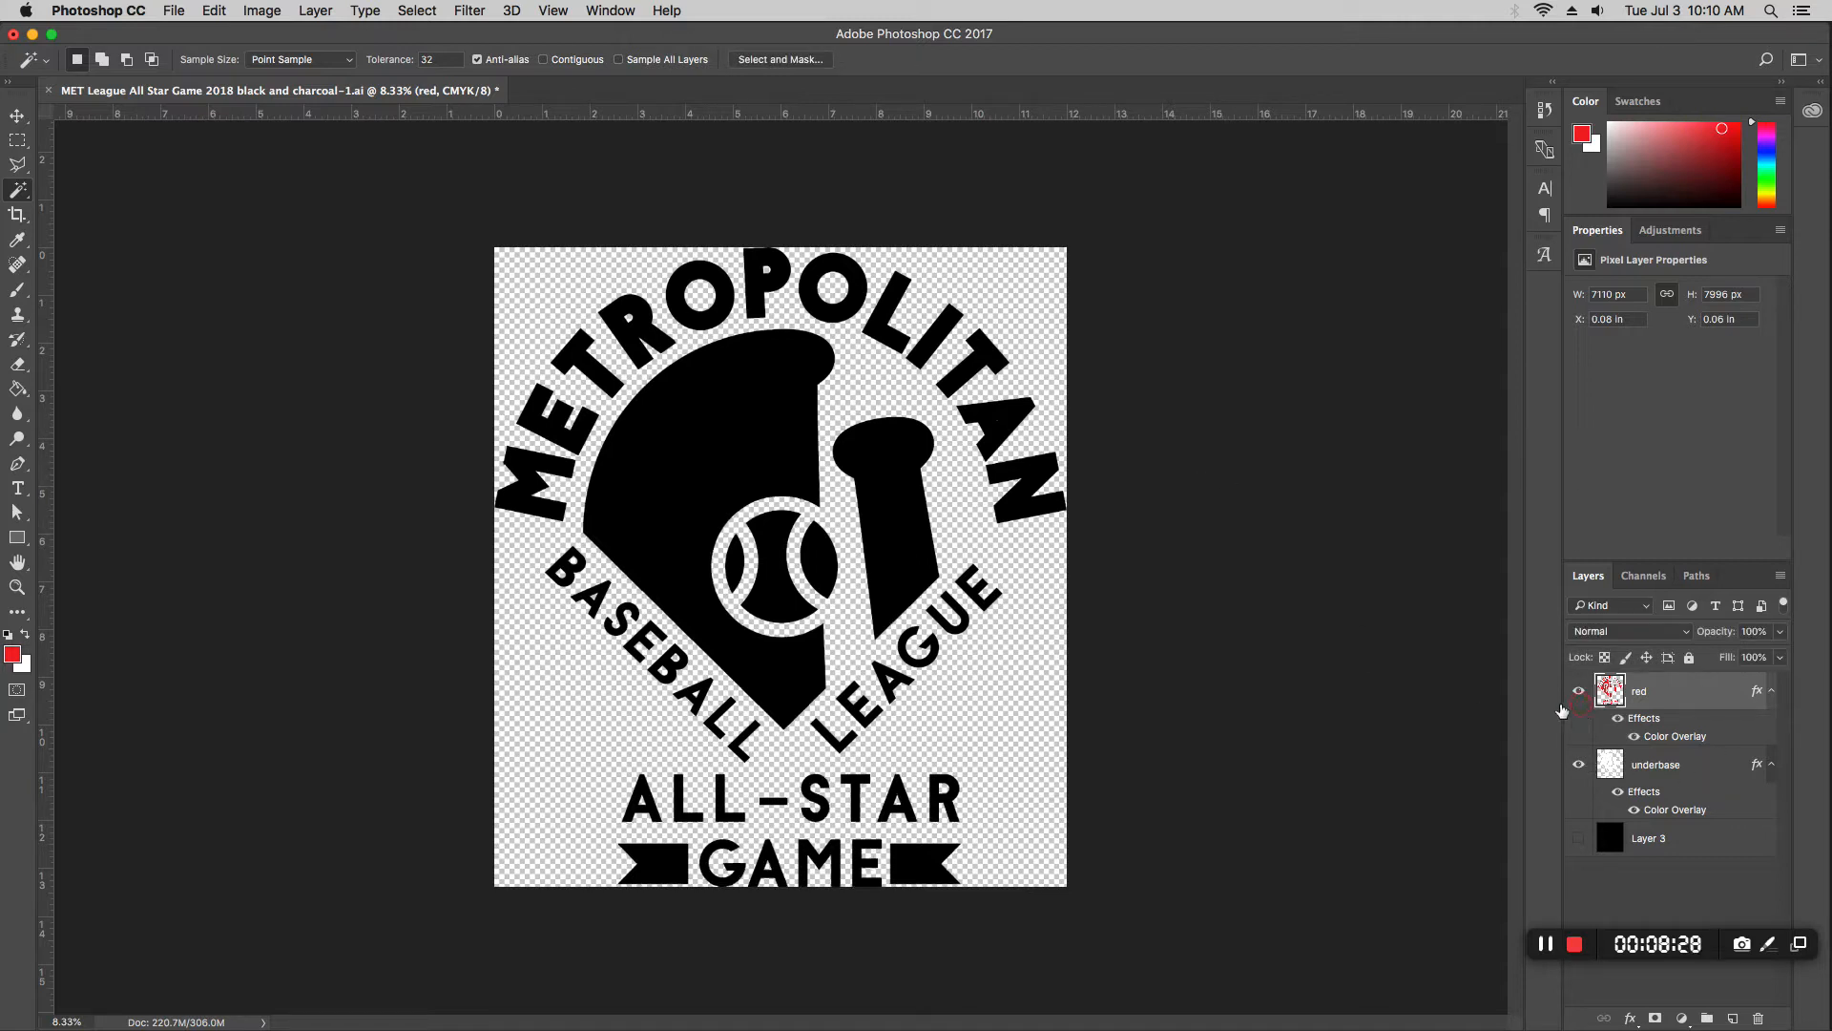
Step: Show the black Layer 3 behind both artwork layers and turn off the red layer's Color Overlay
{"action": "left_click", "coordinate": [1579, 837]}
{"action": "left_click", "coordinate": [1579, 691]}
{"action": "left_click", "coordinate": [1579, 770]}
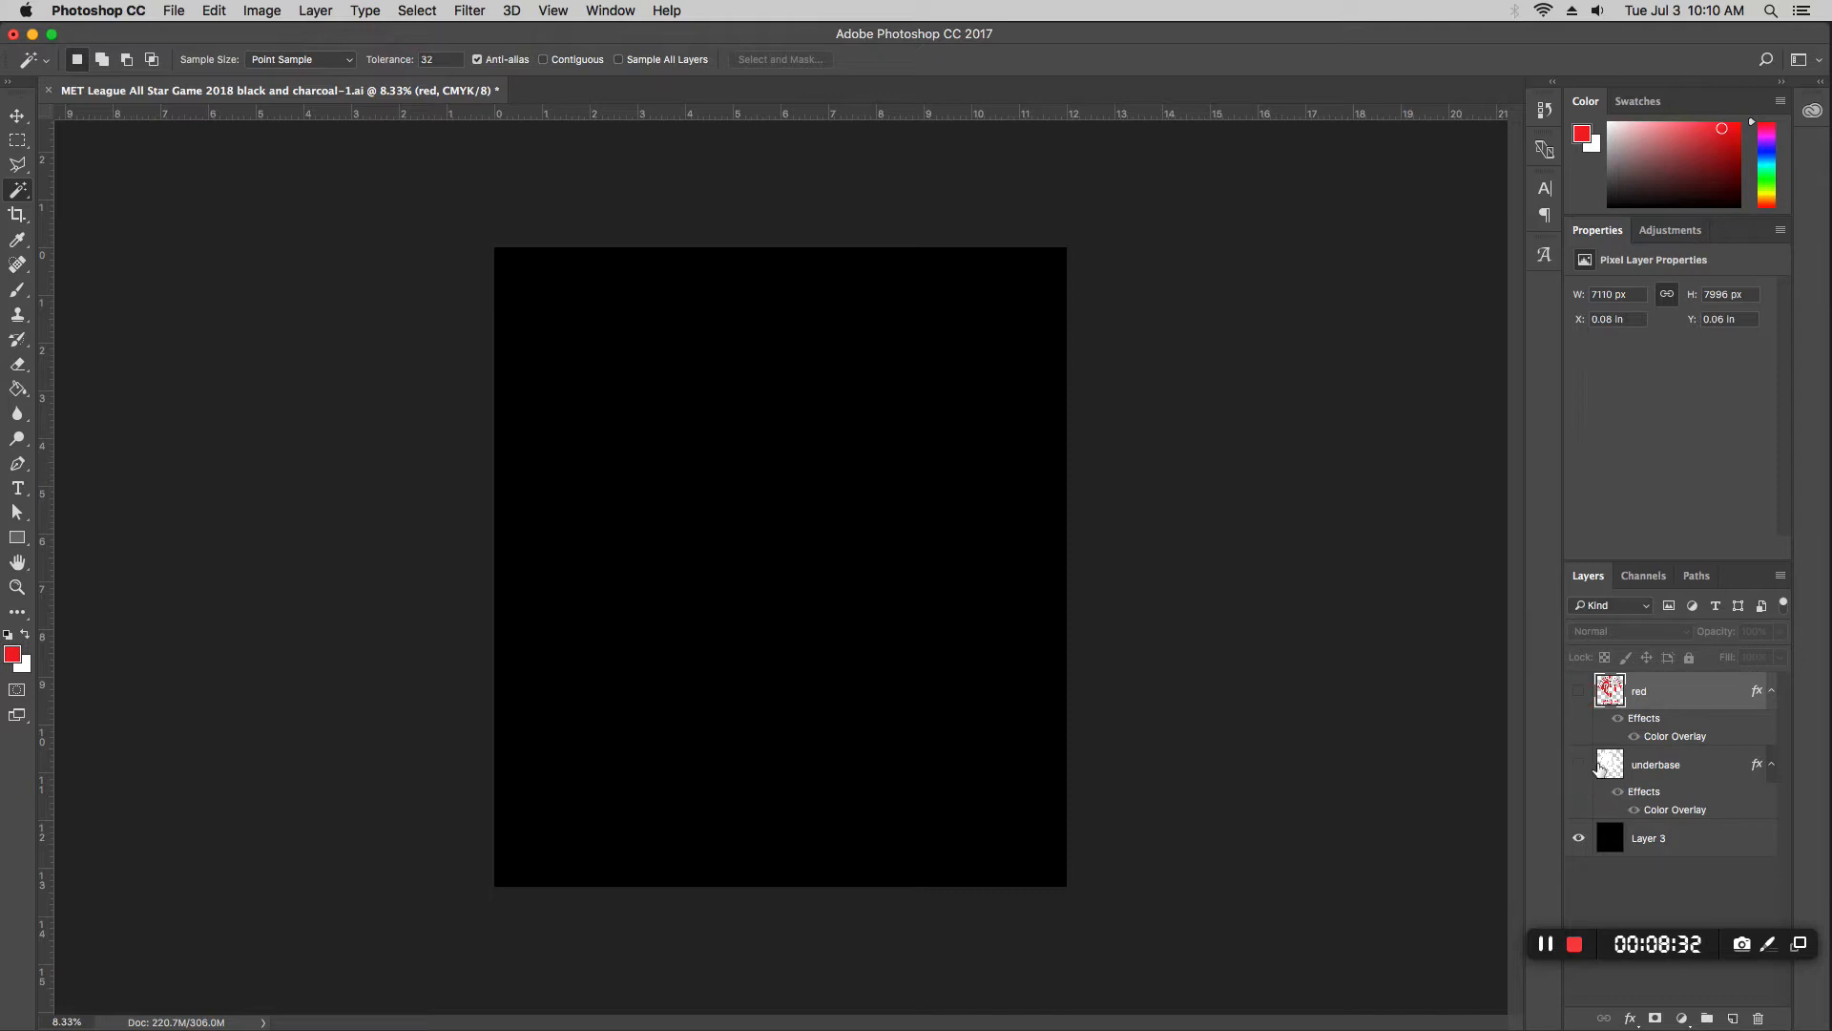
{"action": "left_click", "coordinate": [1598, 769]}
{"action": "left_click", "coordinate": [1578, 764]}
{"action": "left_click", "coordinate": [1578, 691]}
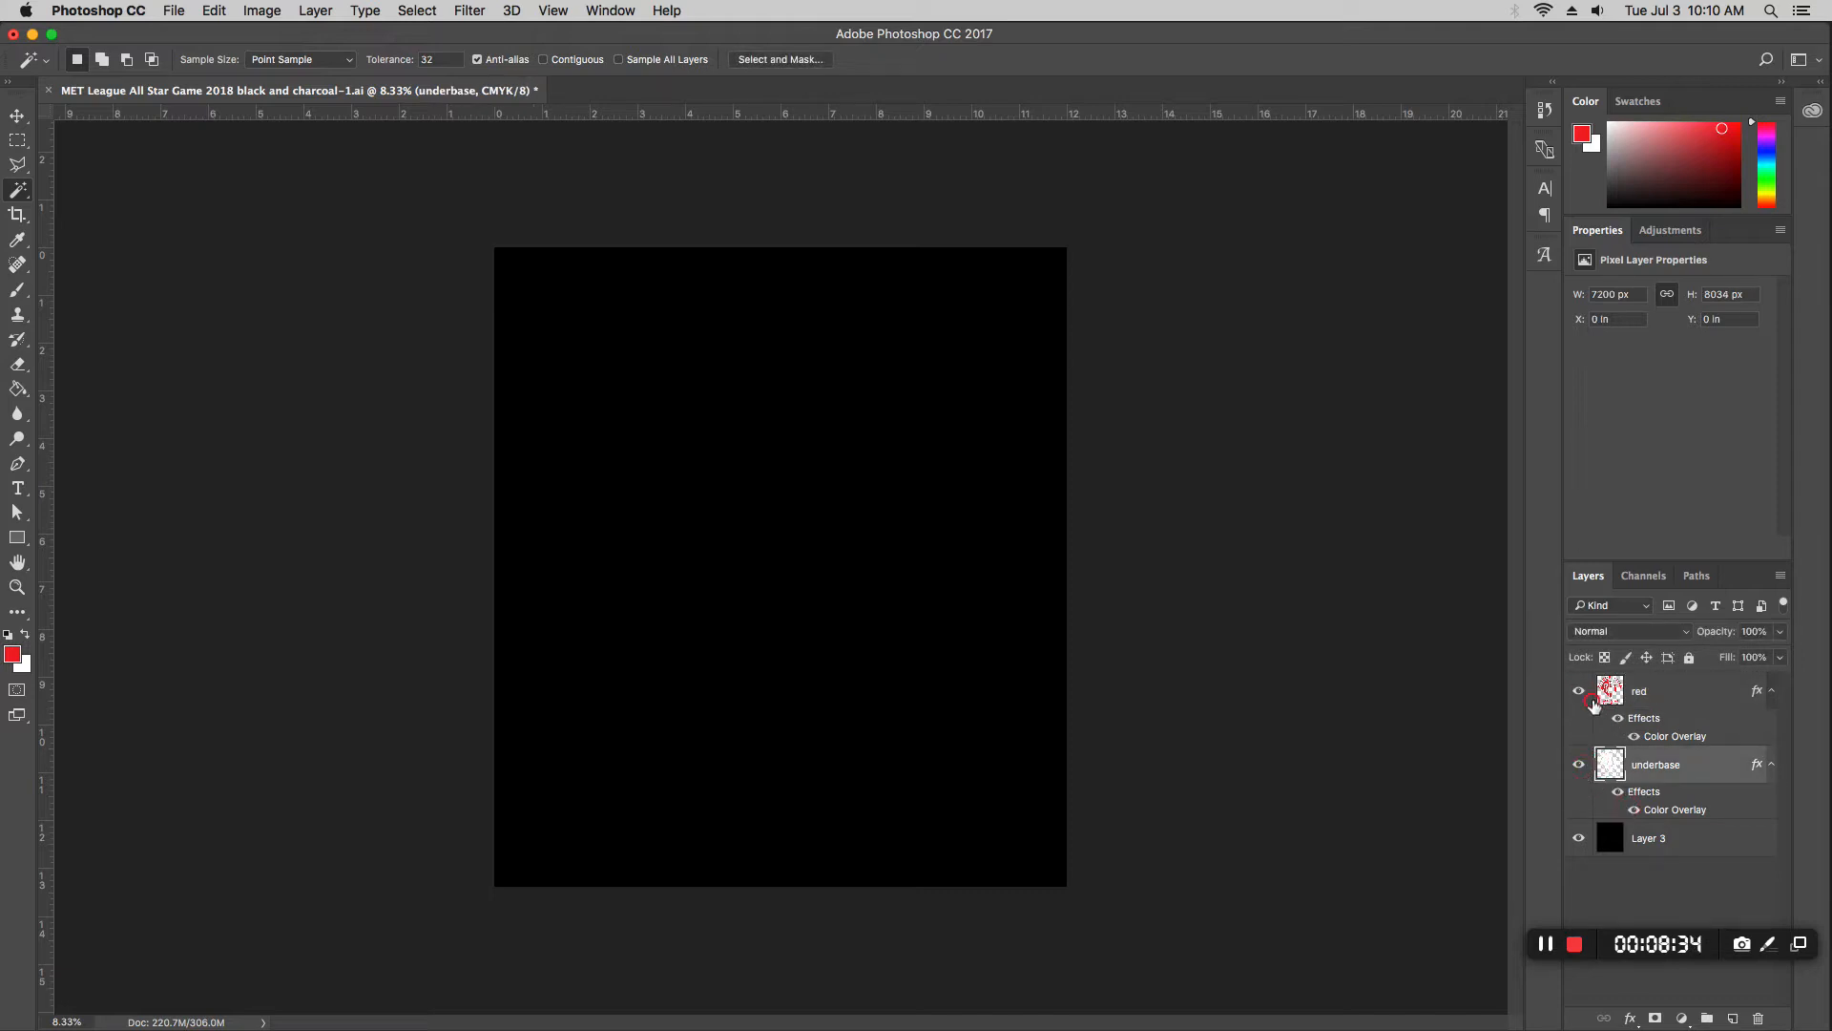
{"action": "left_click", "coordinate": [1634, 735]}
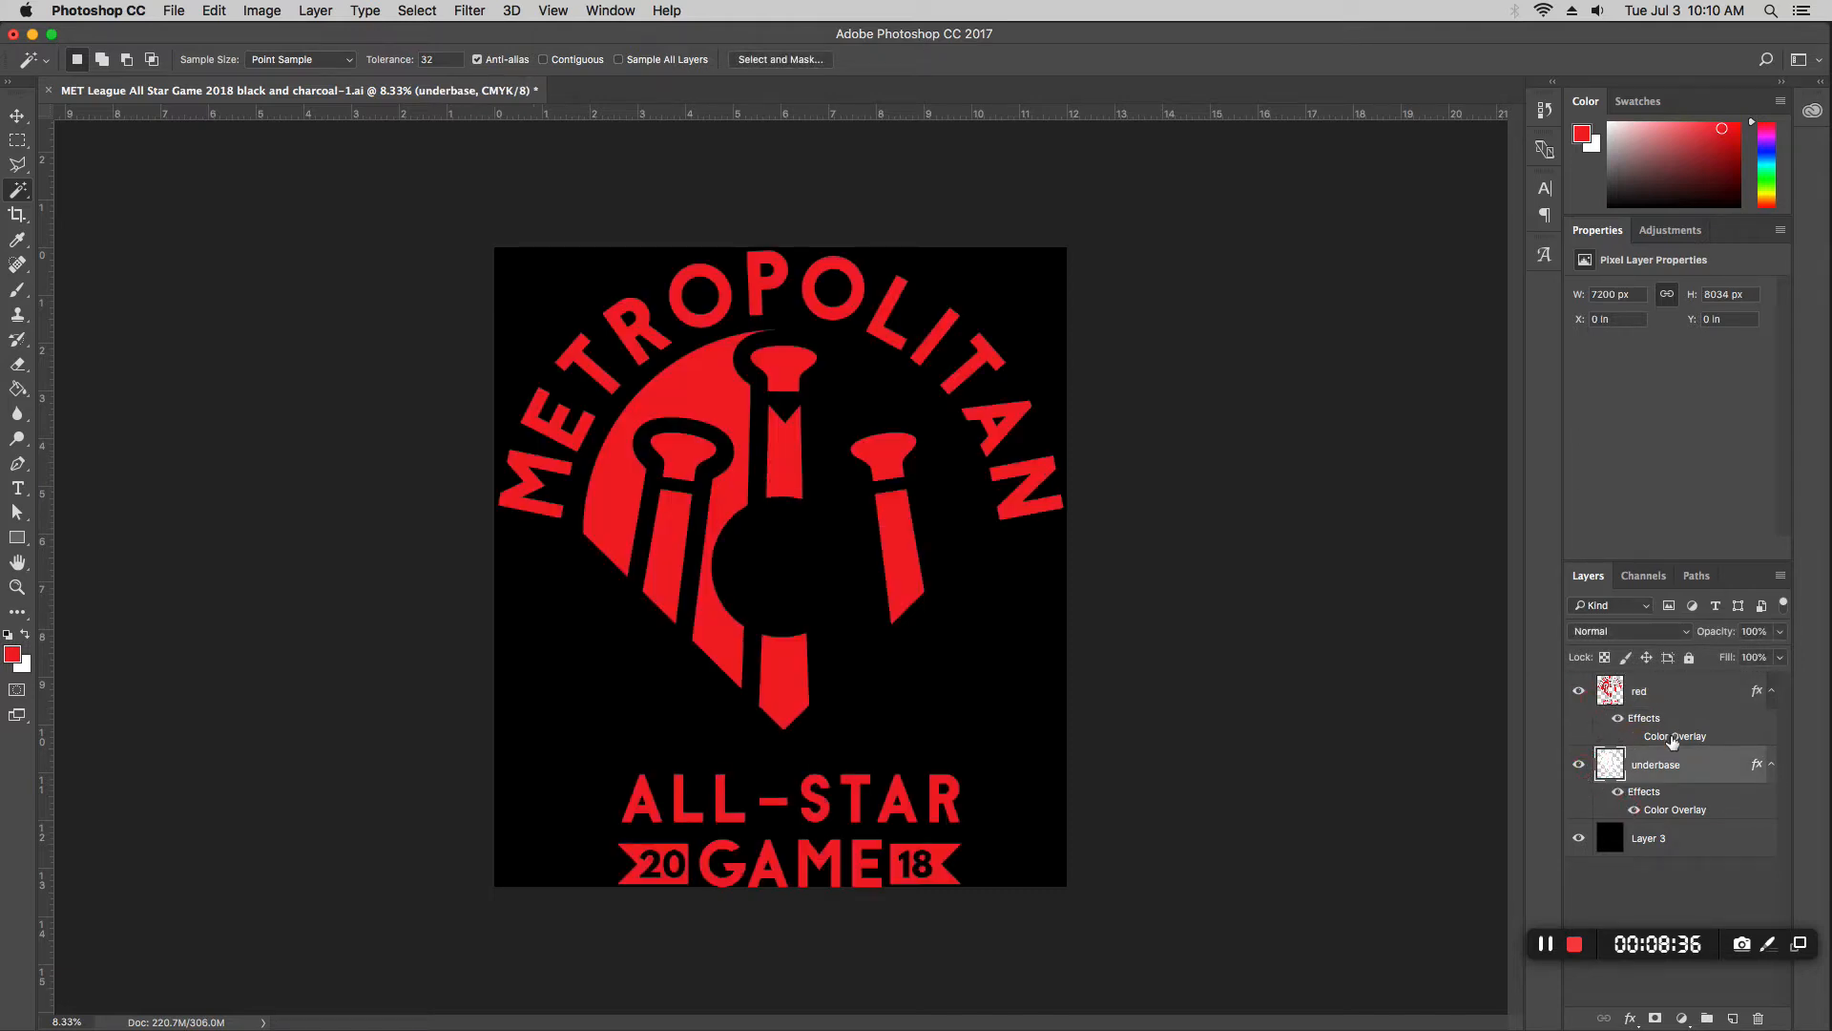
{"action": "double_click", "coordinate": [1674, 737]}
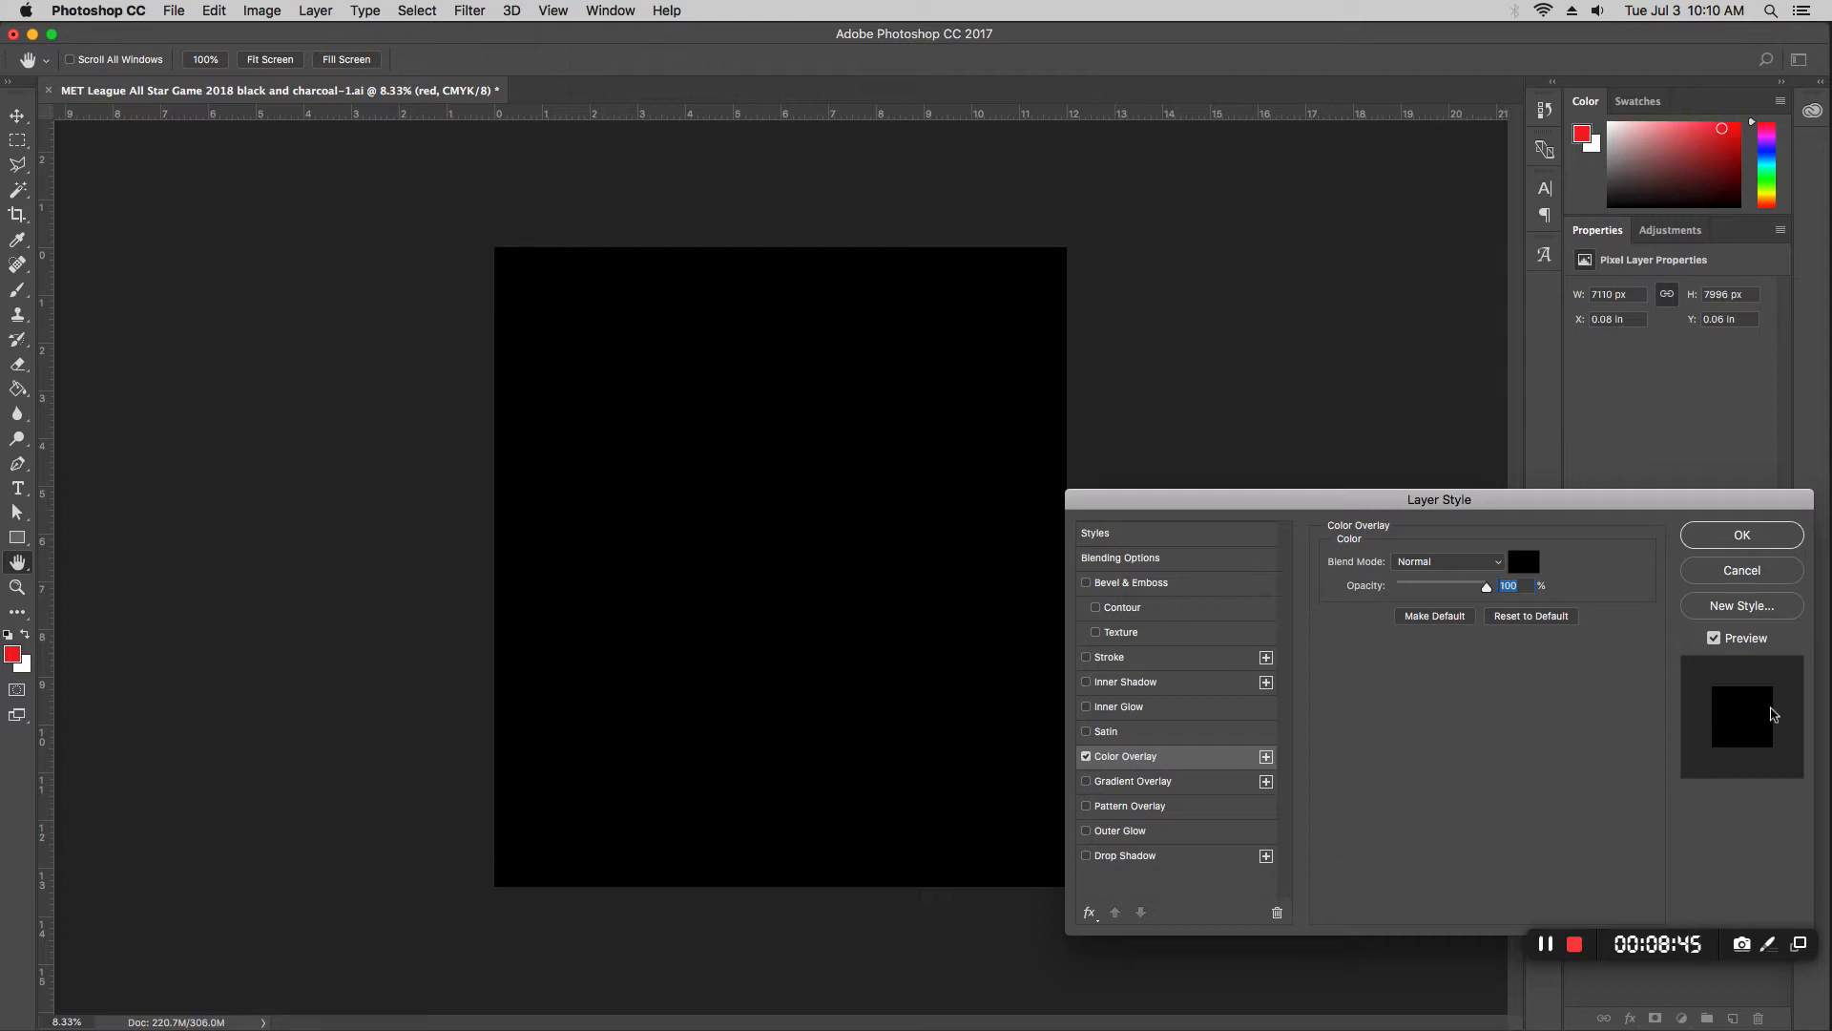
{"action": "left_click", "coordinate": [1766, 577]}
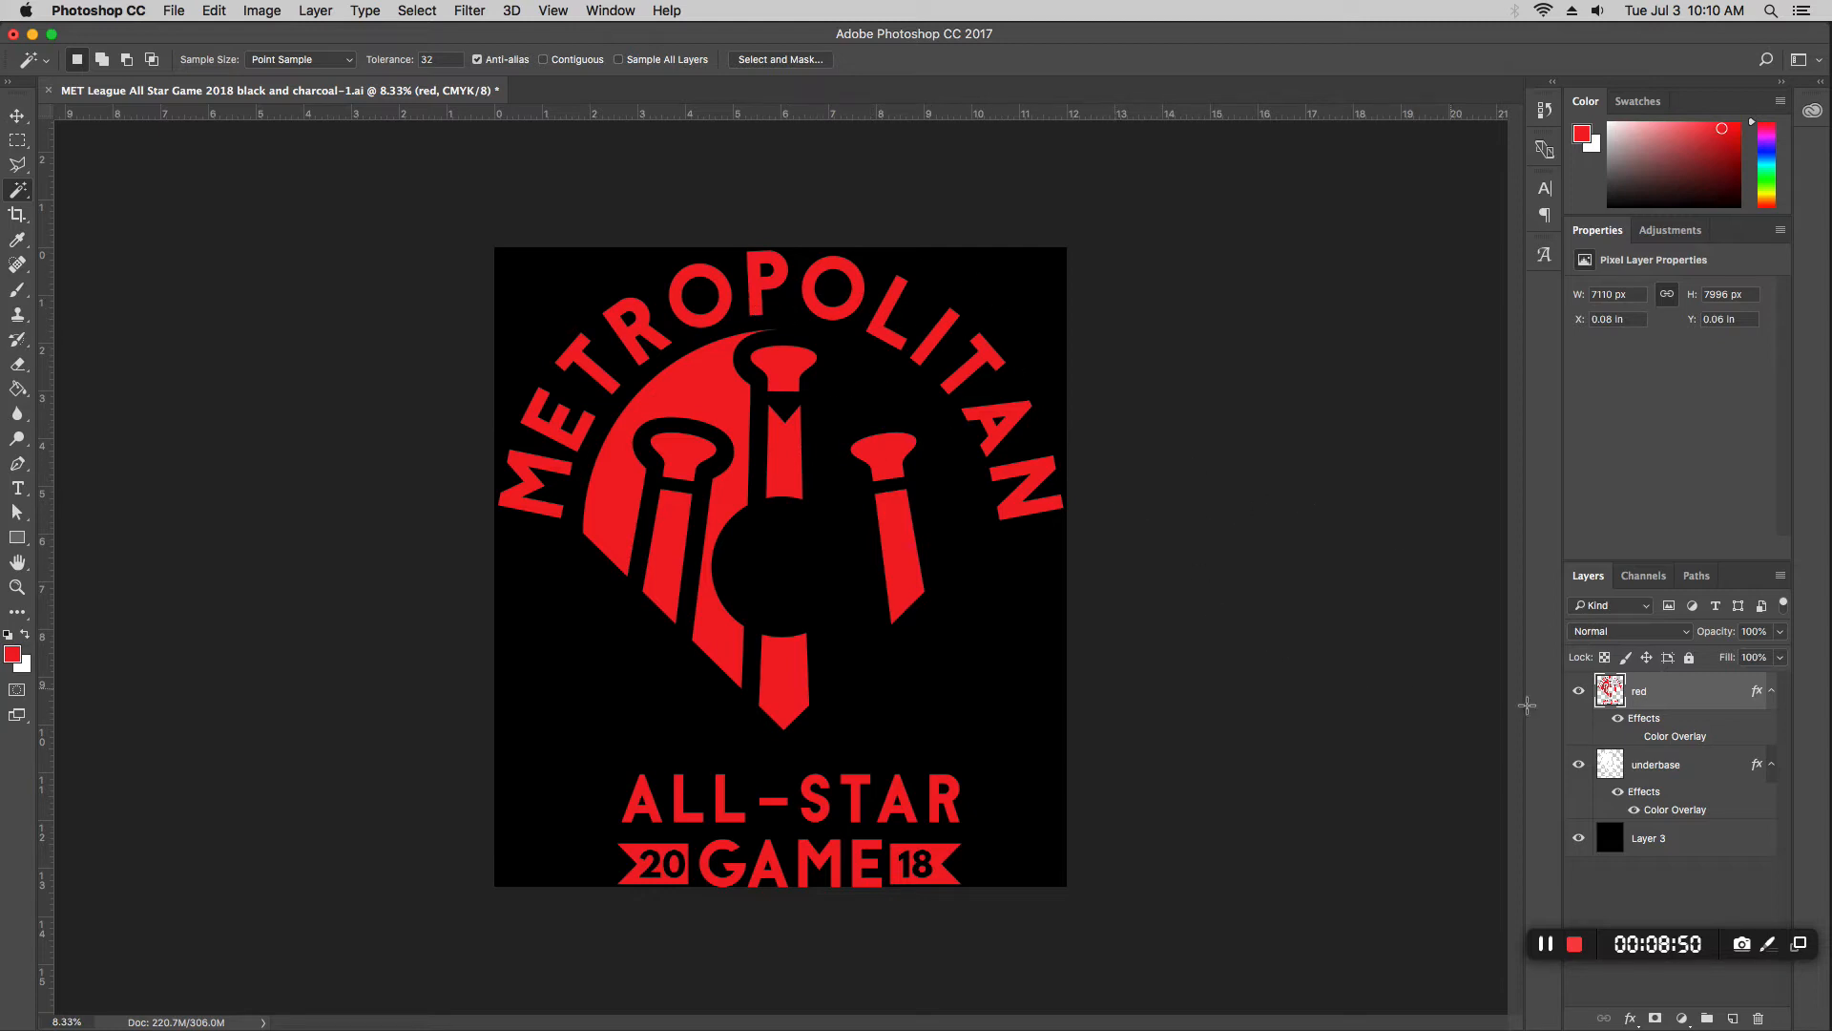
Step: Turn off the underbase layer's Color Overlay and keep the underbase shown beneath the red layer
{"action": "left_click", "coordinate": [1577, 692]}
{"action": "left_click", "coordinate": [1577, 692]}
{"action": "key", "text": "super+minus"}
{"action": "key", "text": "super+plus"}
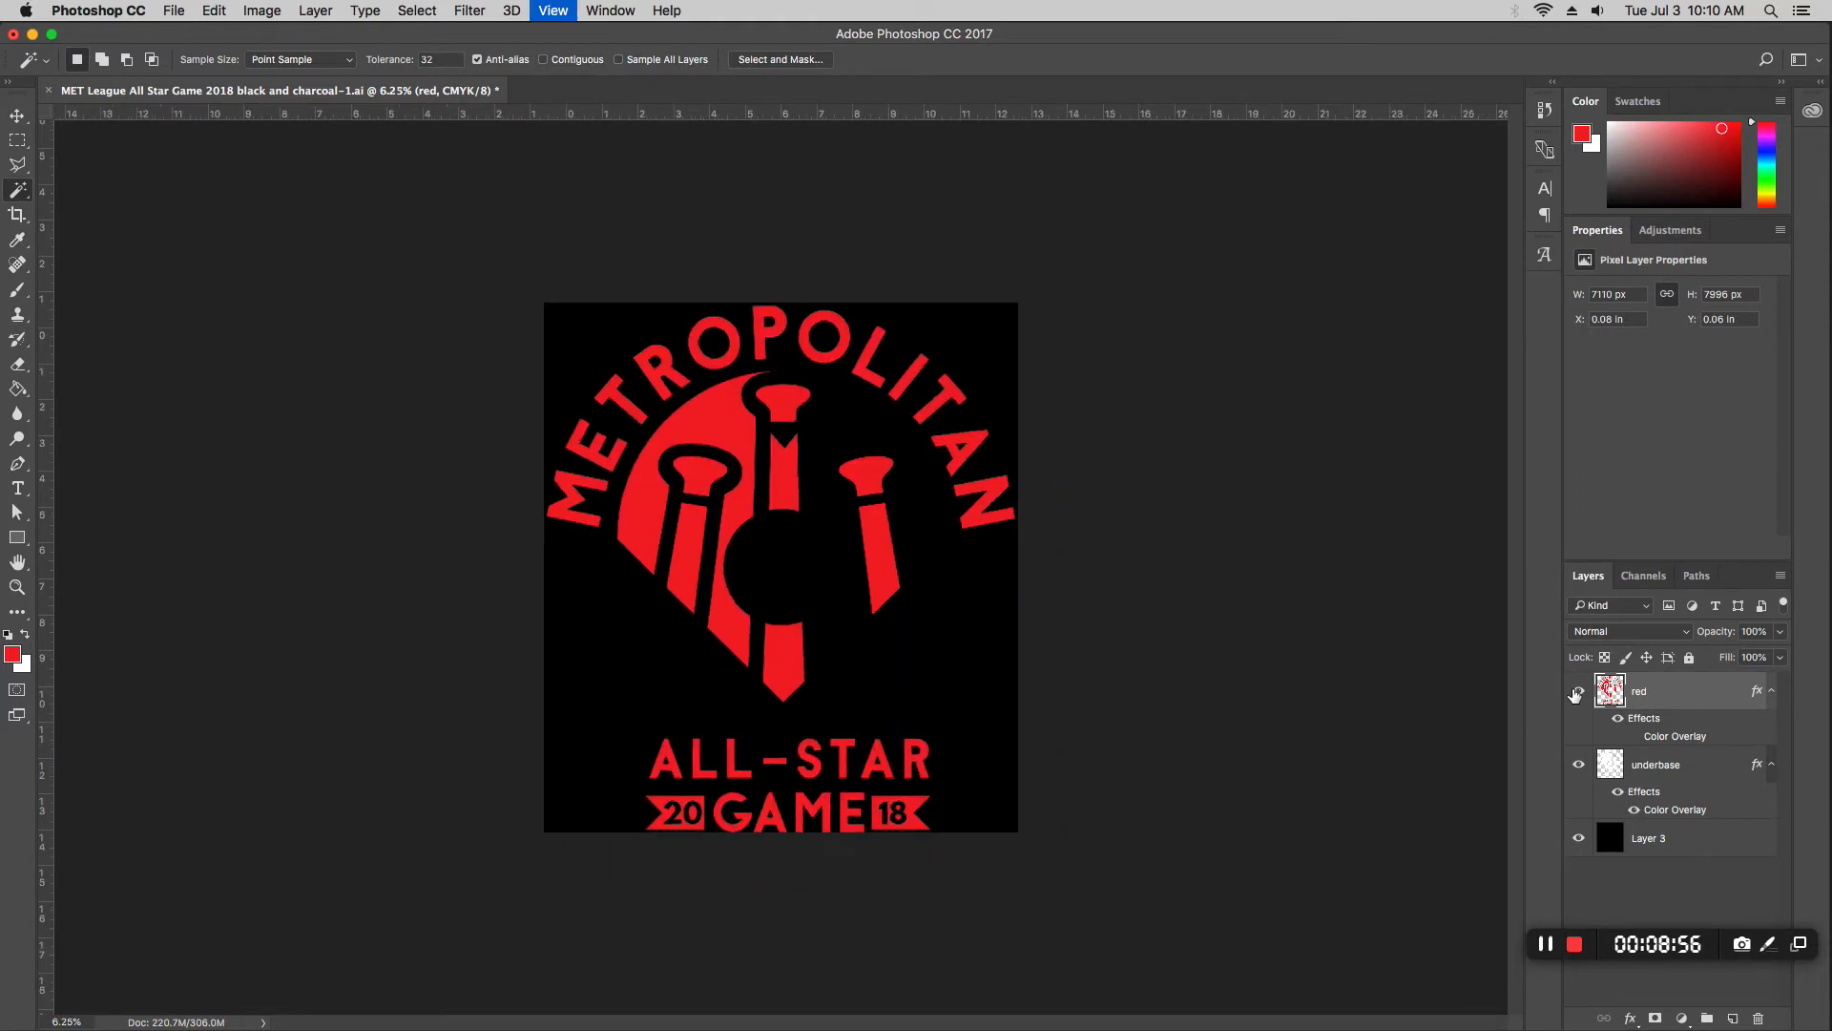
{"action": "left_click", "coordinate": [1572, 766]}
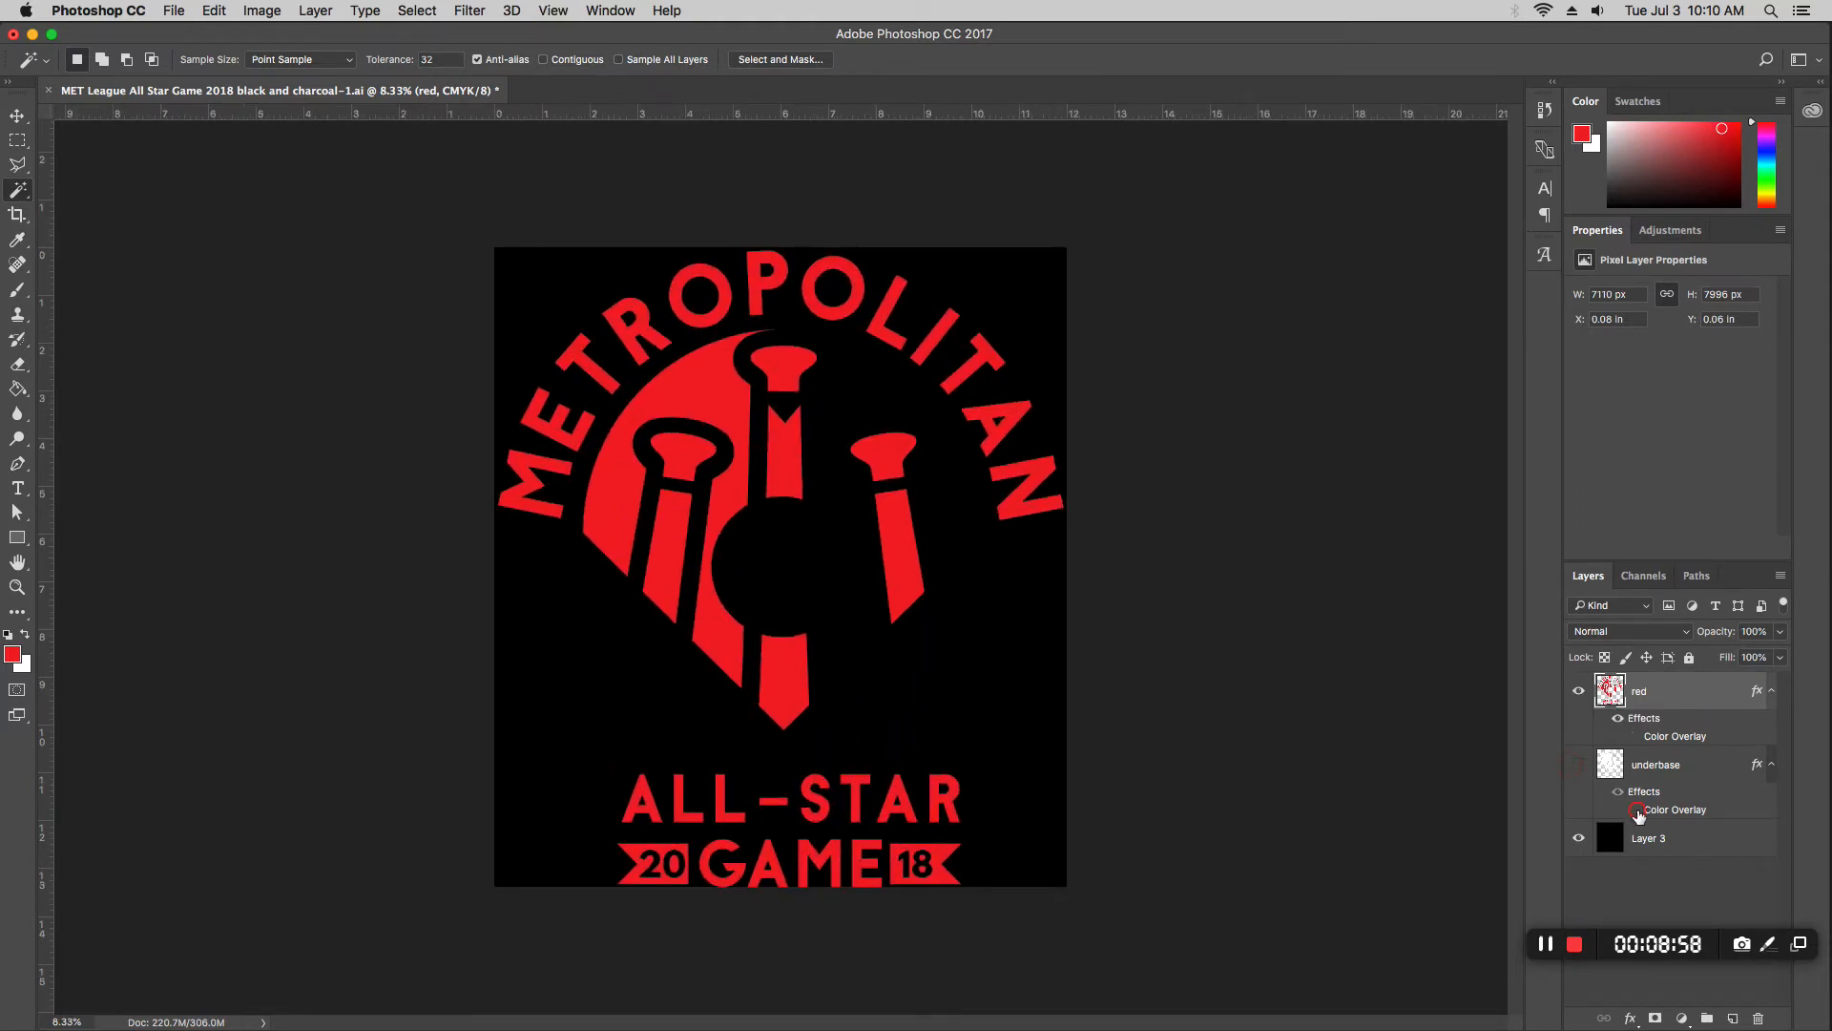
{"action": "left_click", "coordinate": [1580, 767]}
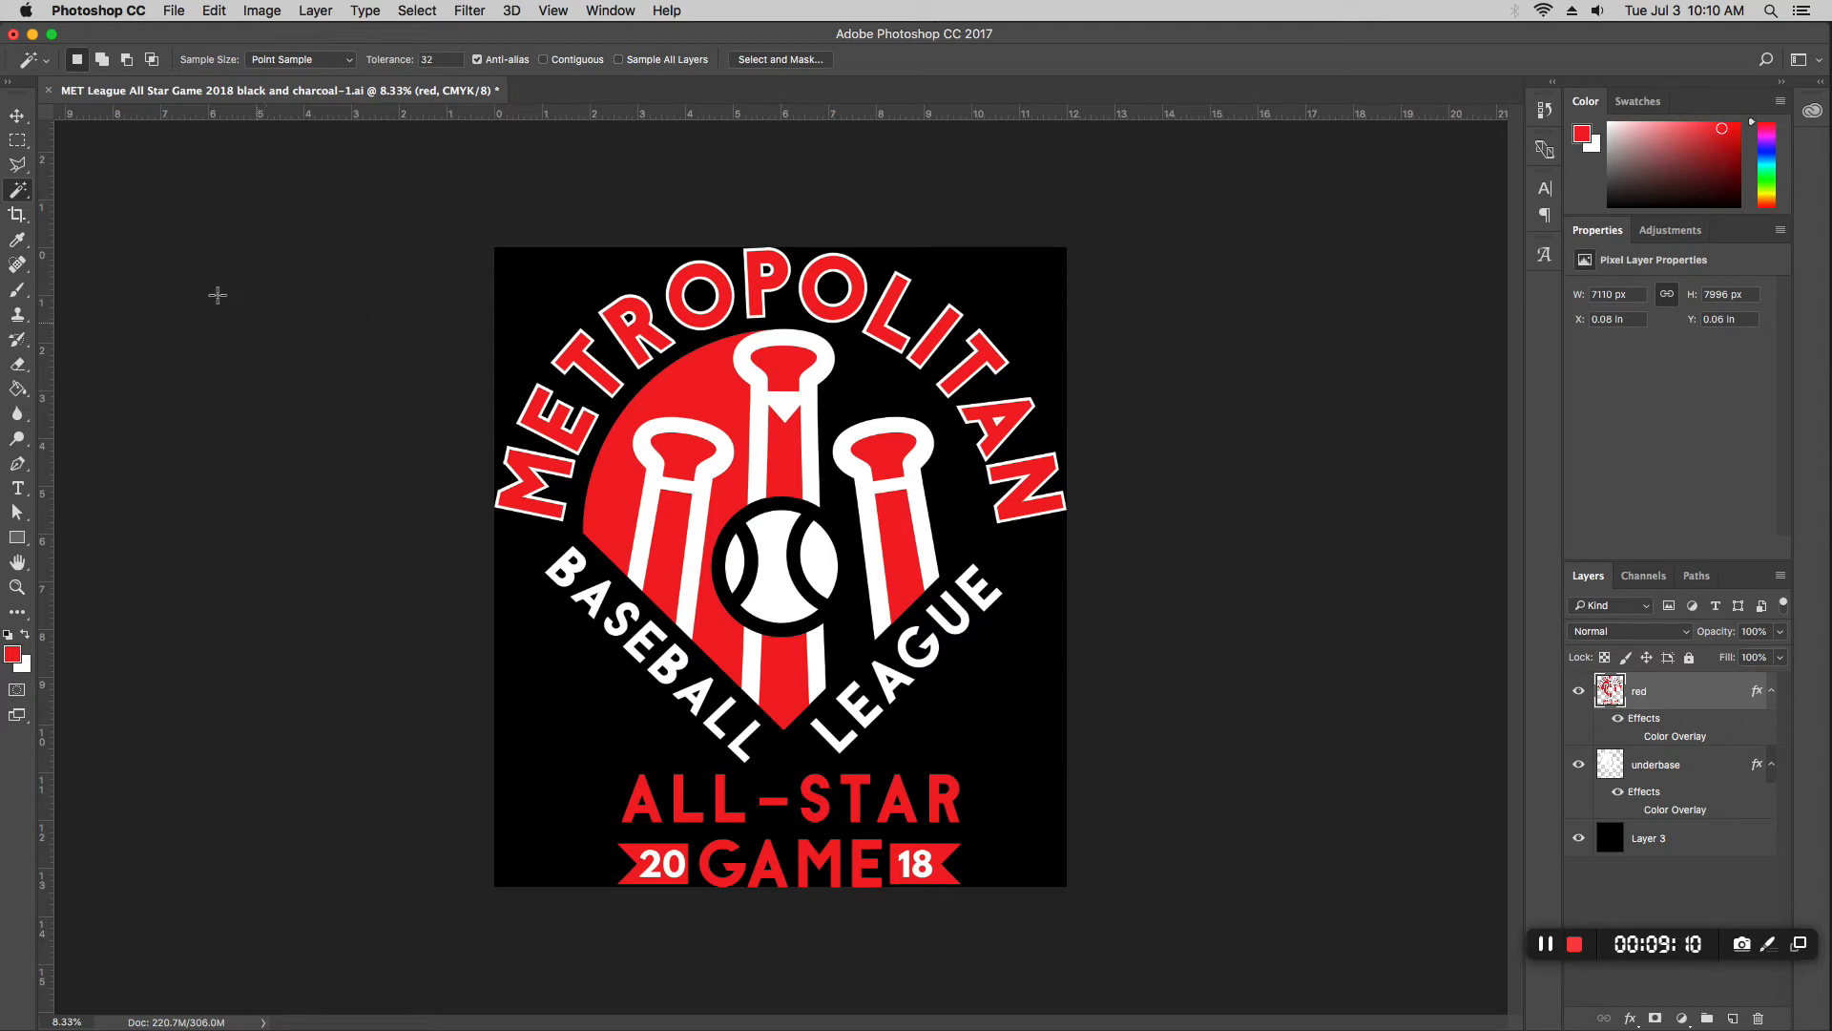
{"action": "key", "text": "v"}
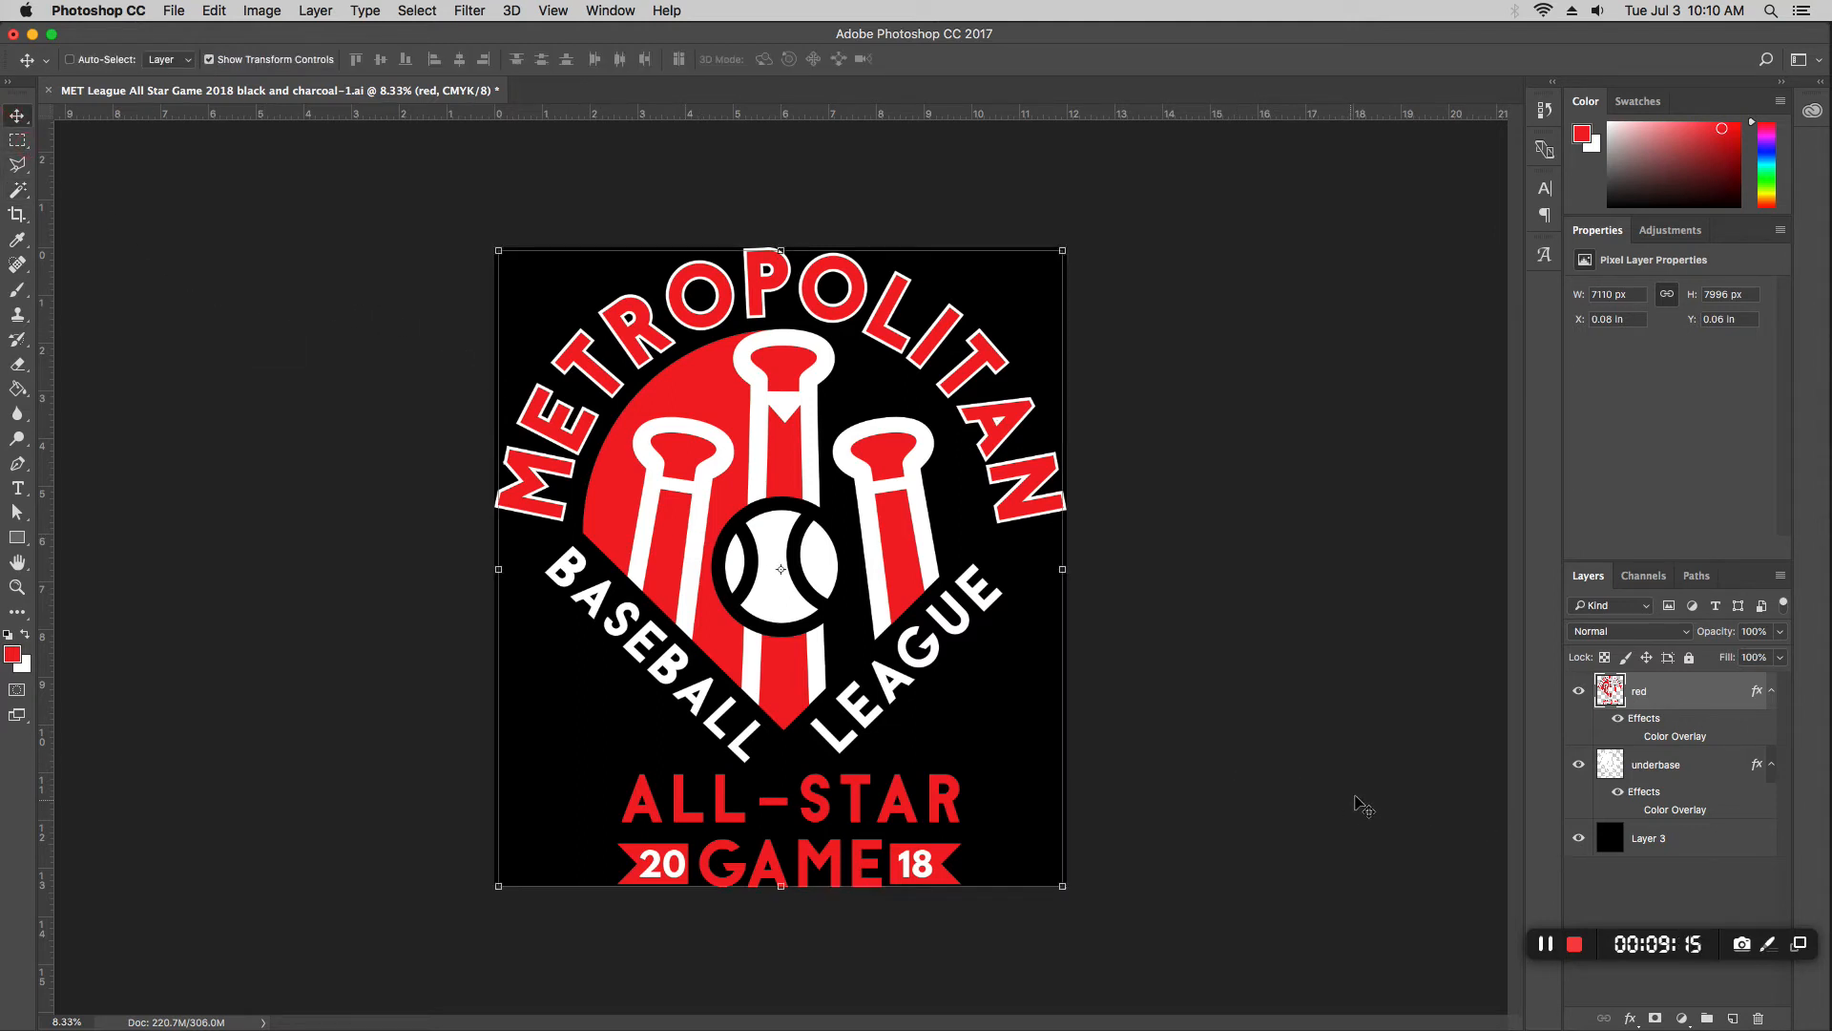
{"action": "left_click", "coordinate": [18, 141]}
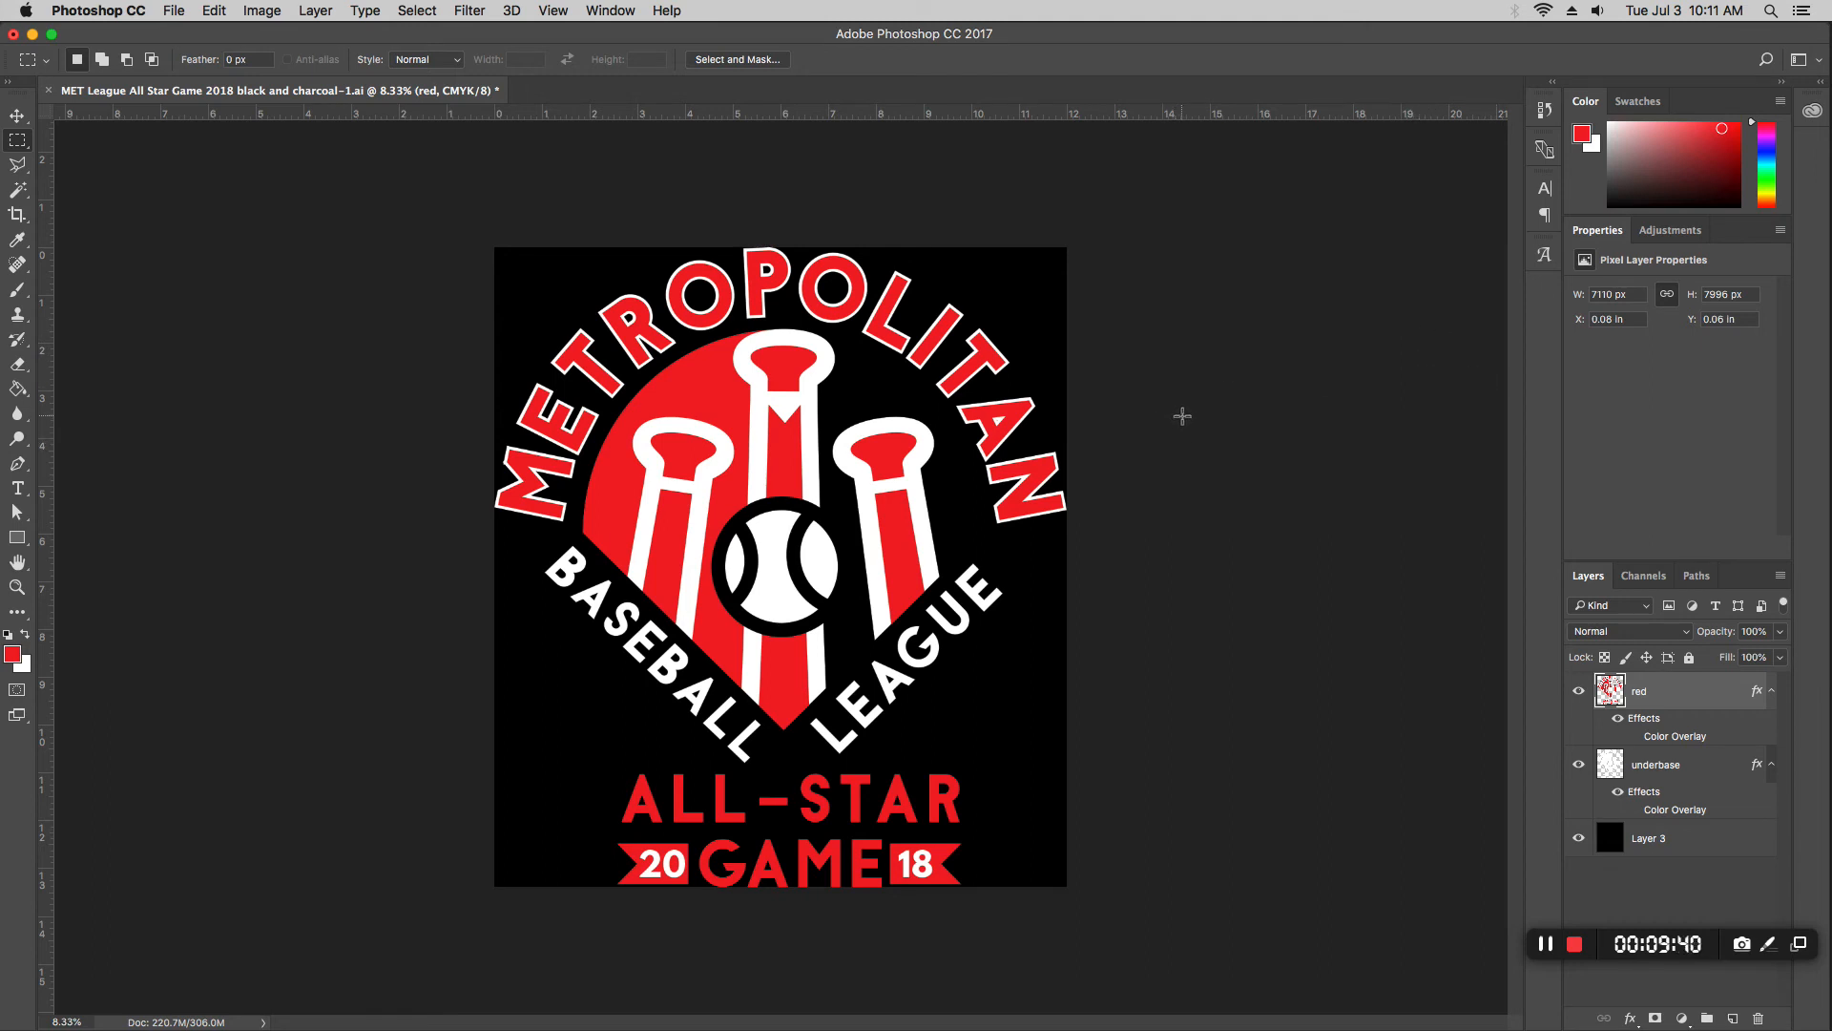
{"action": "left_click", "coordinate": [17, 118]}
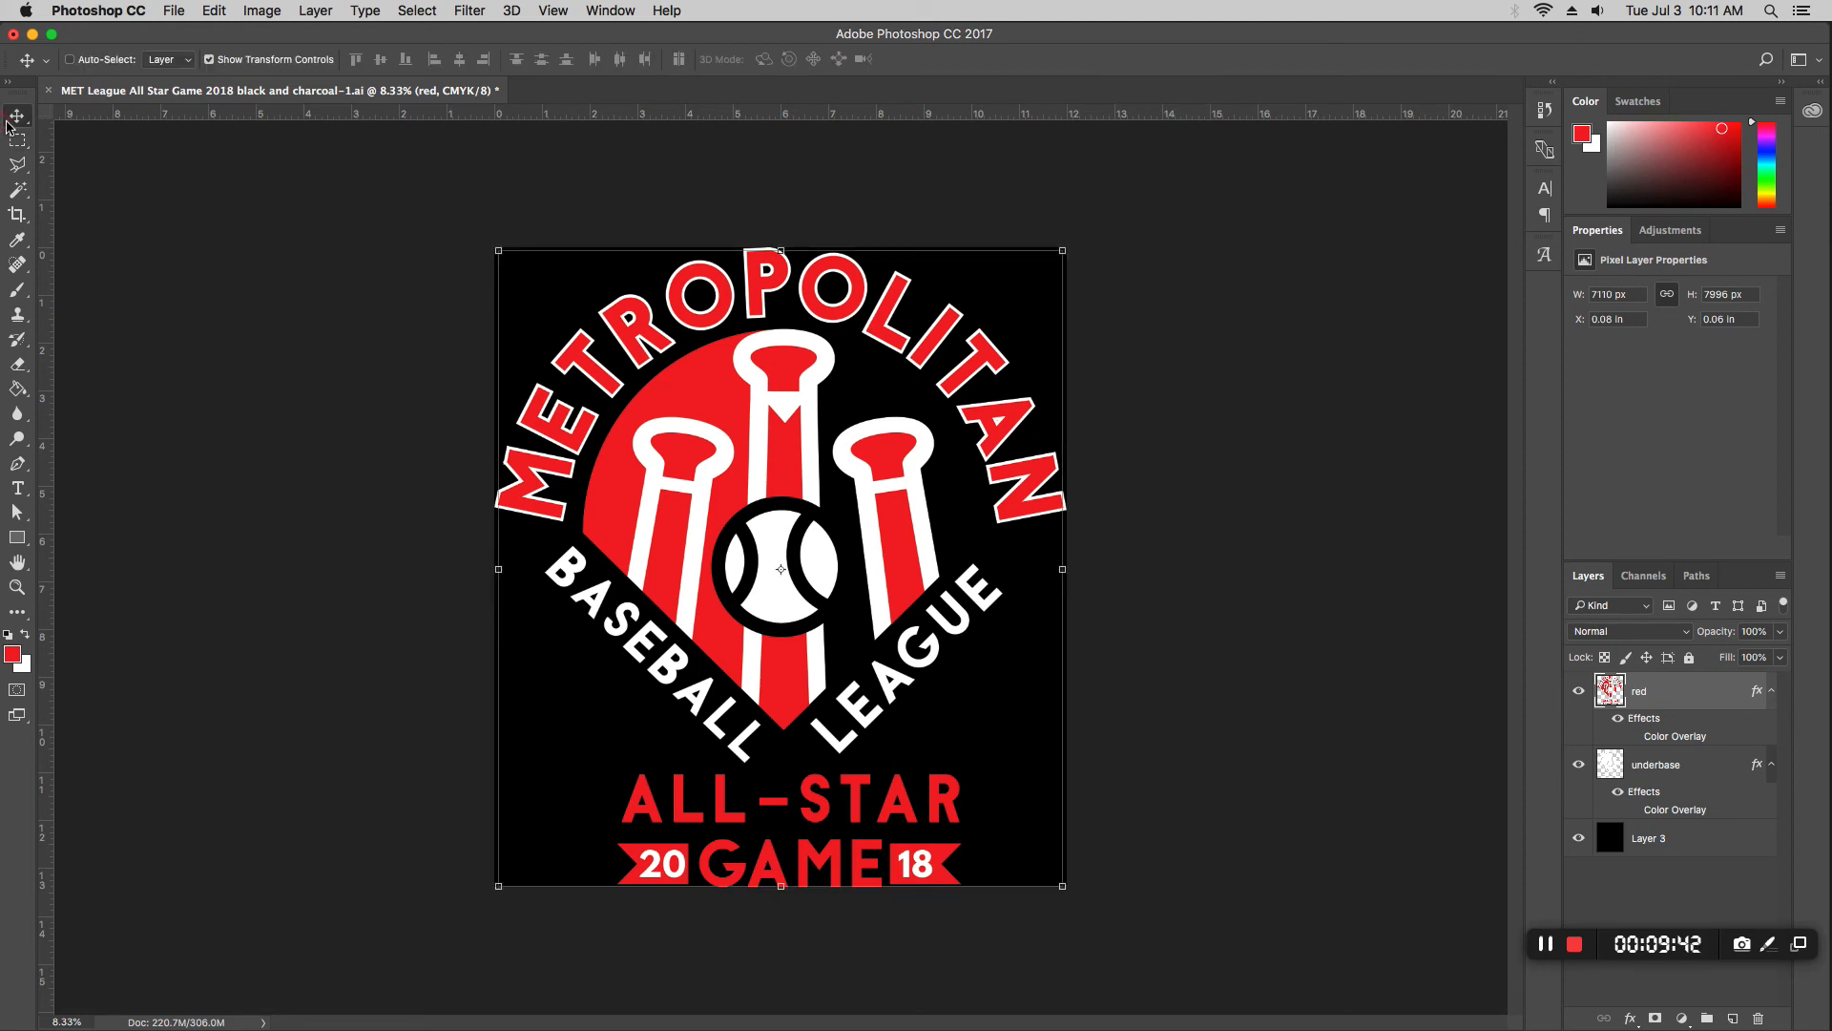
{"action": "left_click", "coordinate": [18, 142]}
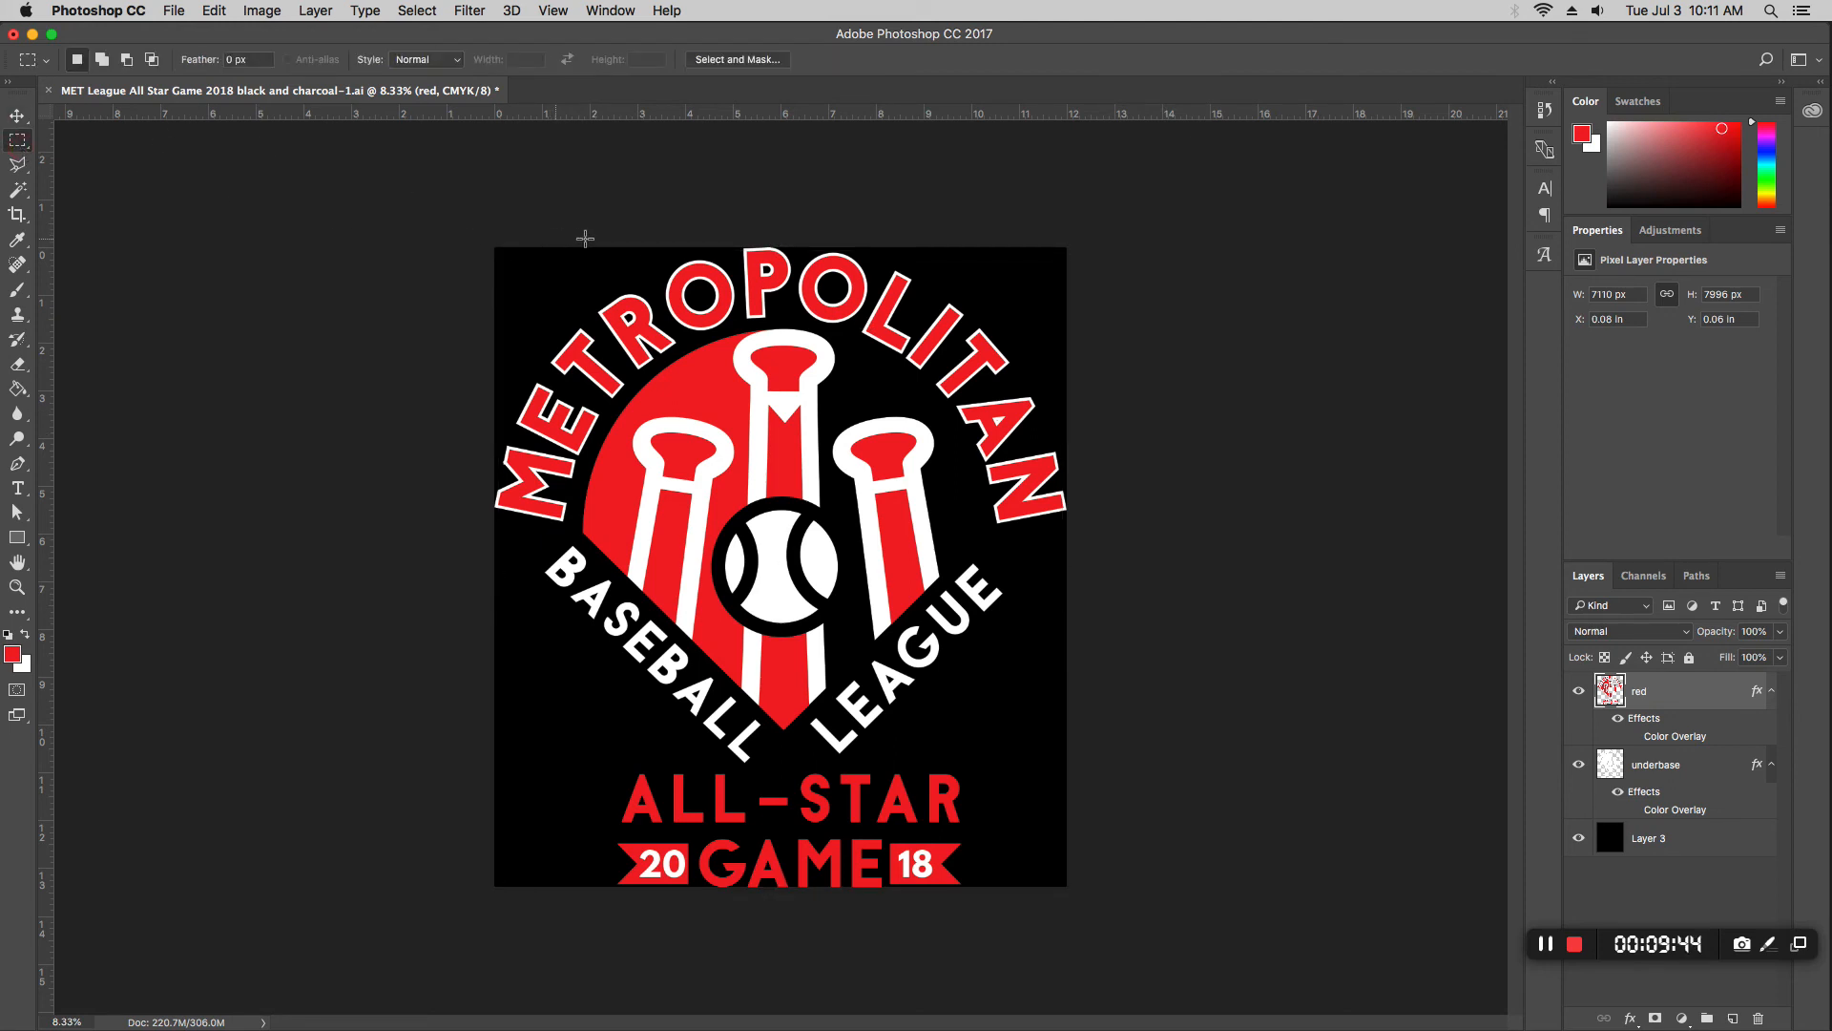